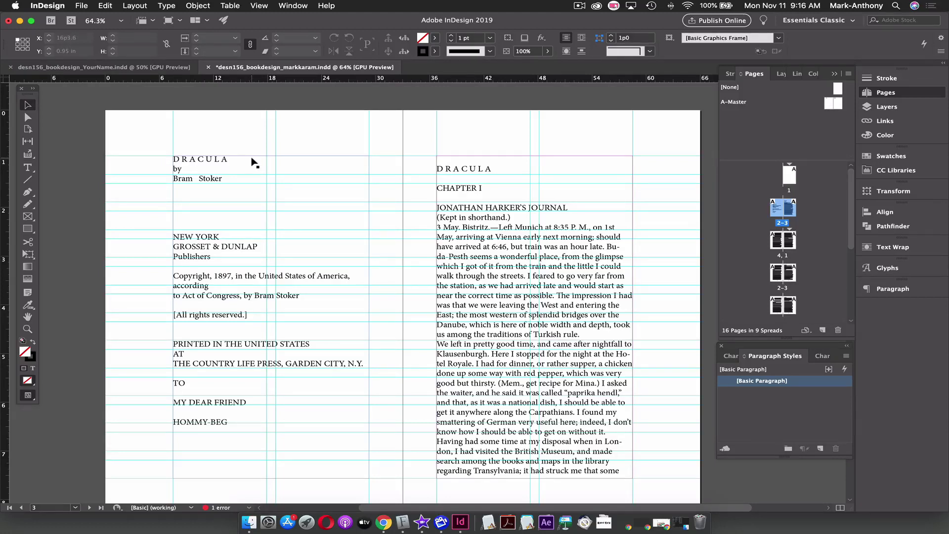
Delete the body text frames on page 12 and page 11 at the end of the document
scroll(774, 225, down, 3)
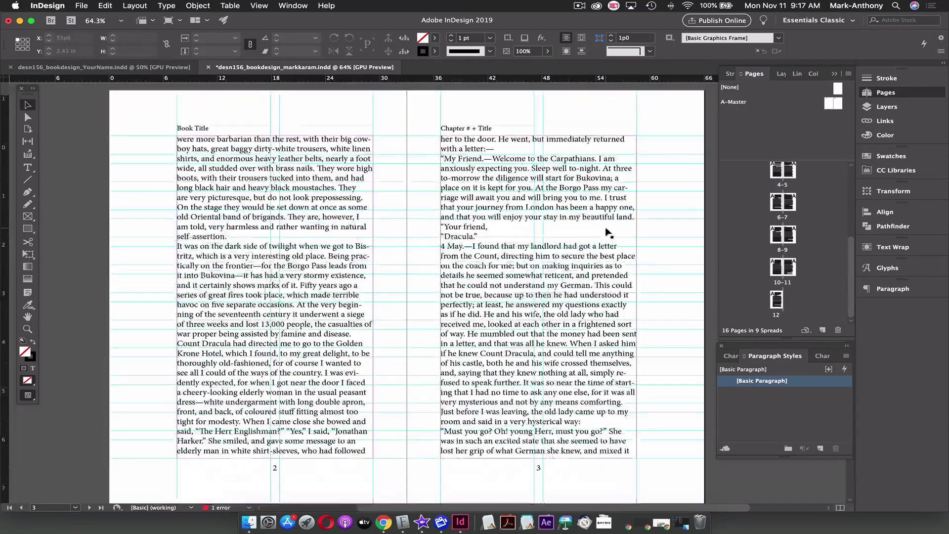
scroll(607, 229, down, 15)
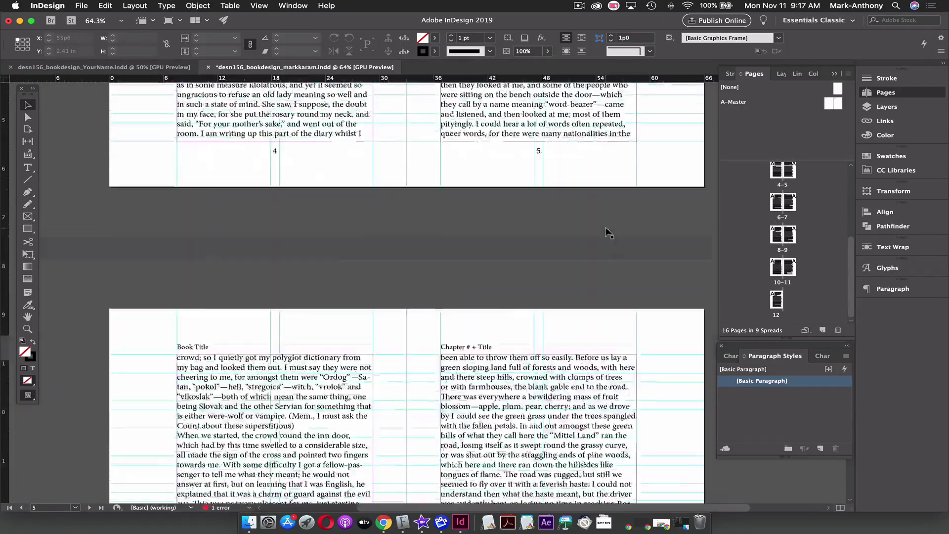
scroll(605, 227, up, 5)
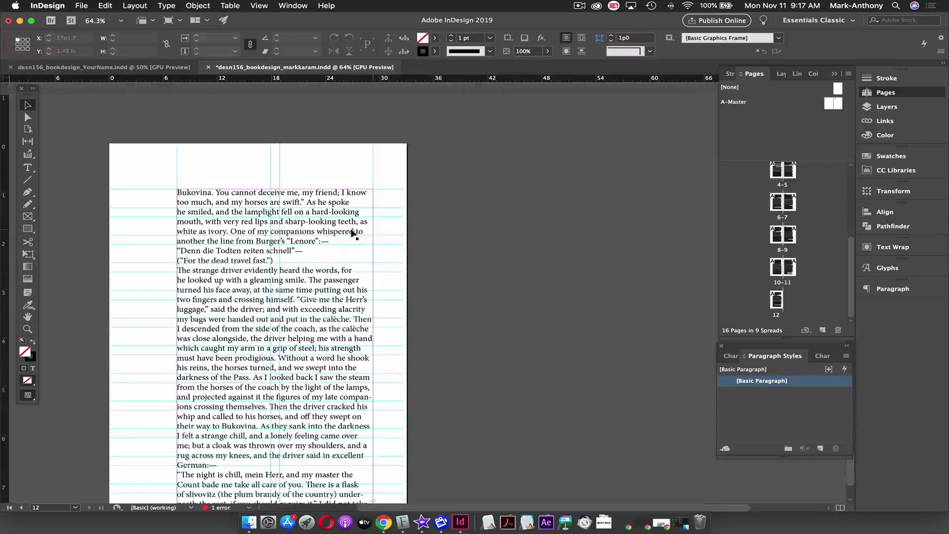
click(332, 230)
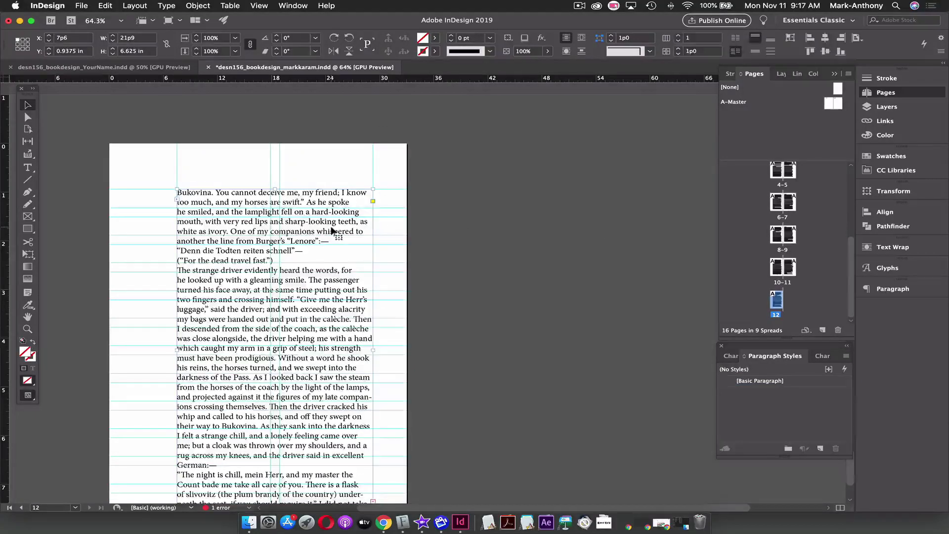
key(Delete)
scroll(557, 225, up, 8)
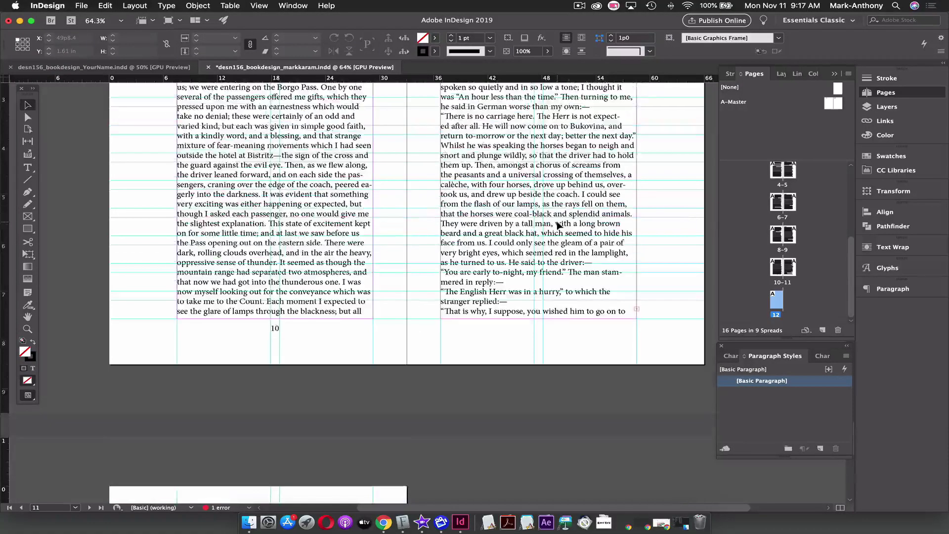
click(558, 224)
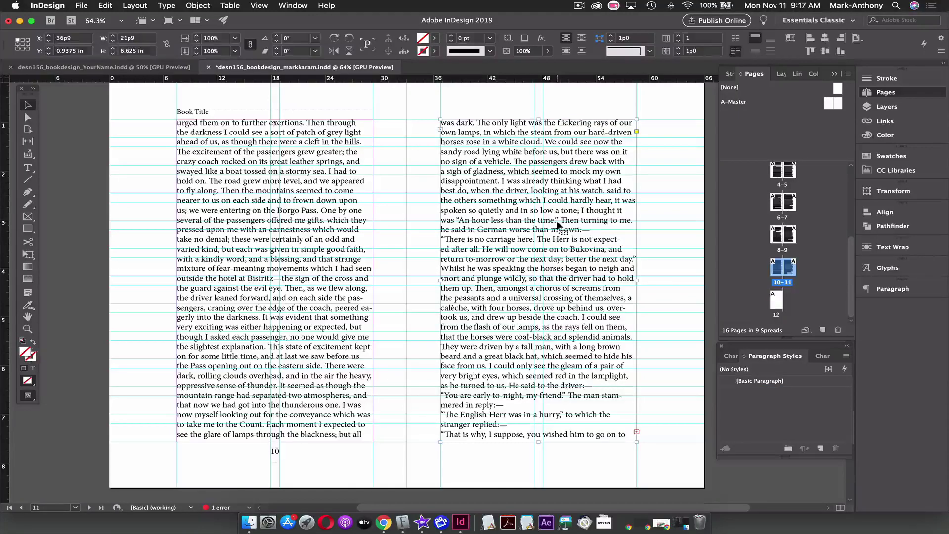
key(Delete)
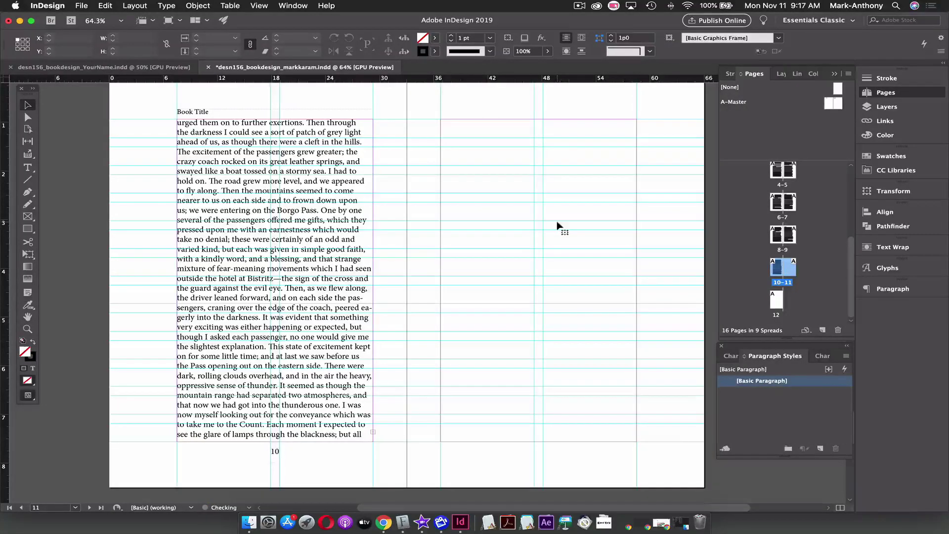
Select the entire Dracula story from the opening title page onward and set its font to Adobe Garamond Pro Regular
scroll(557, 225, up, 20)
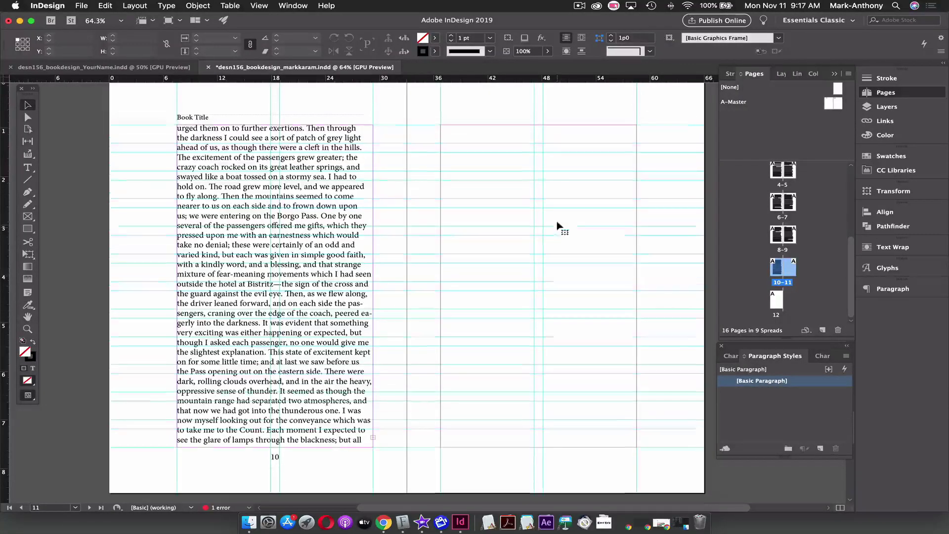
scroll(557, 225, up, 15)
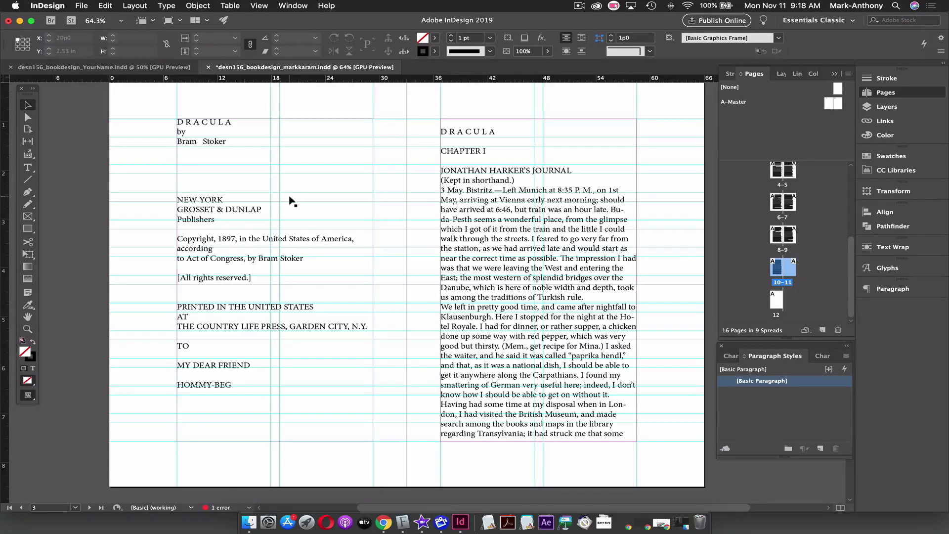
double_click(208, 126)
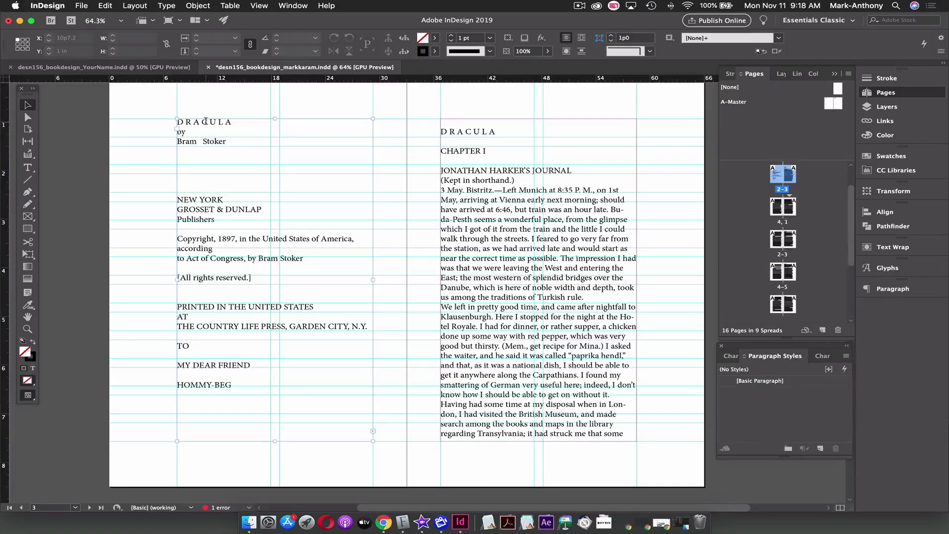
key(super+a)
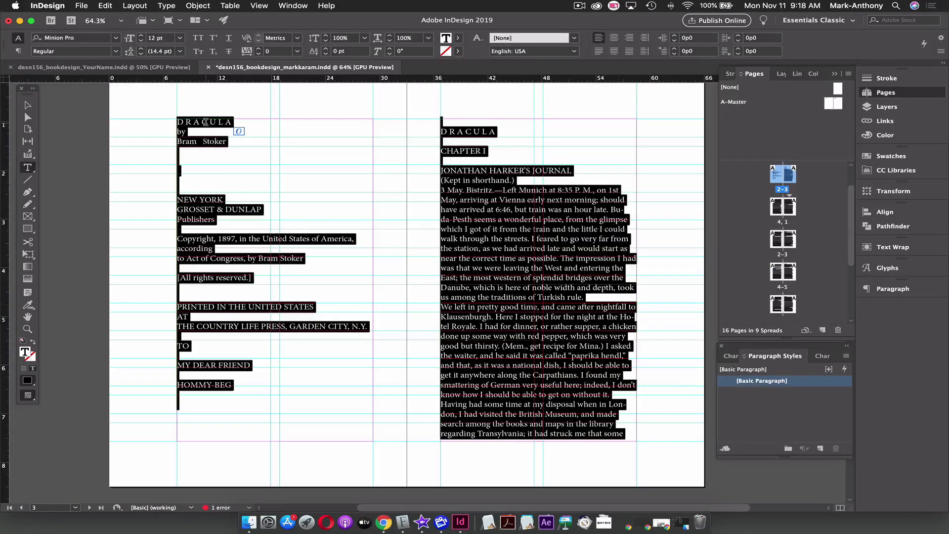
scroll(609, 211, down, 10)
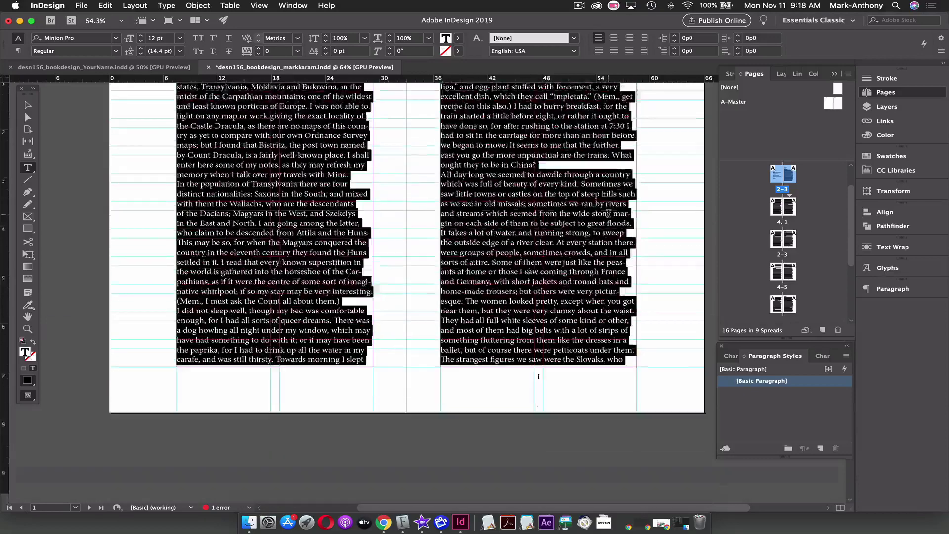
scroll(609, 212, up, 10)
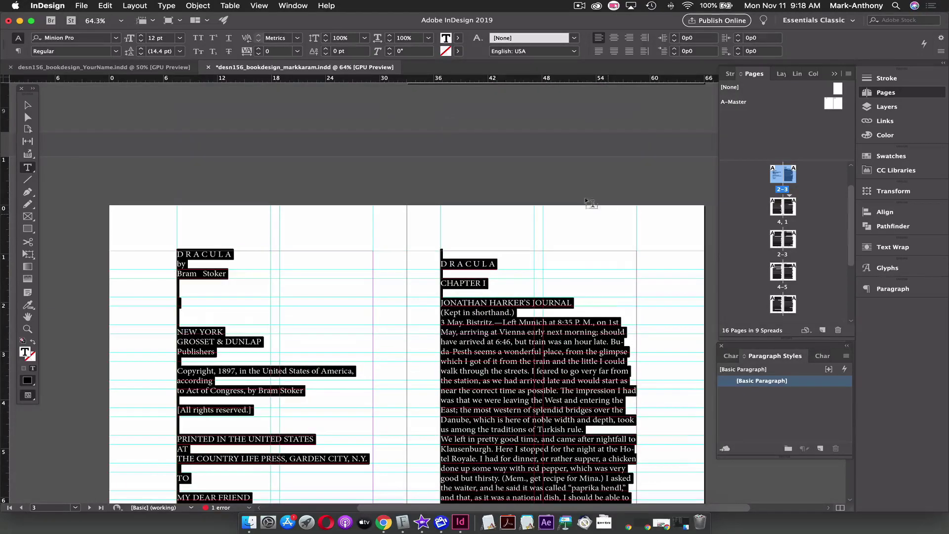
click(80, 38)
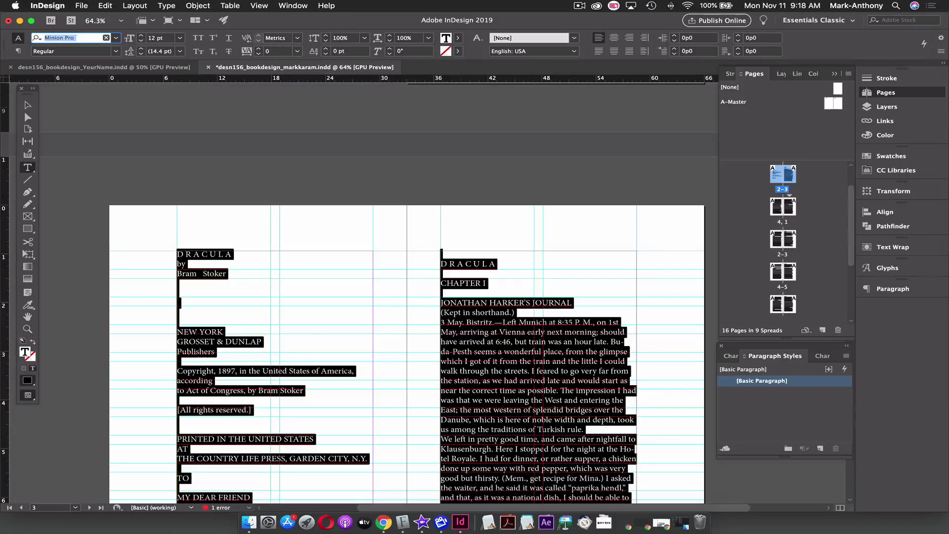
text(adobe g)
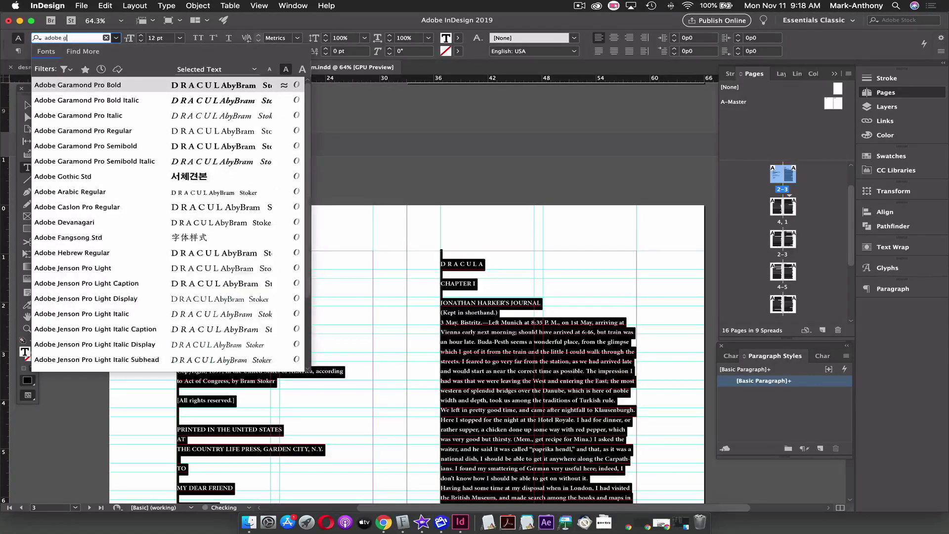
text(aramond pr)
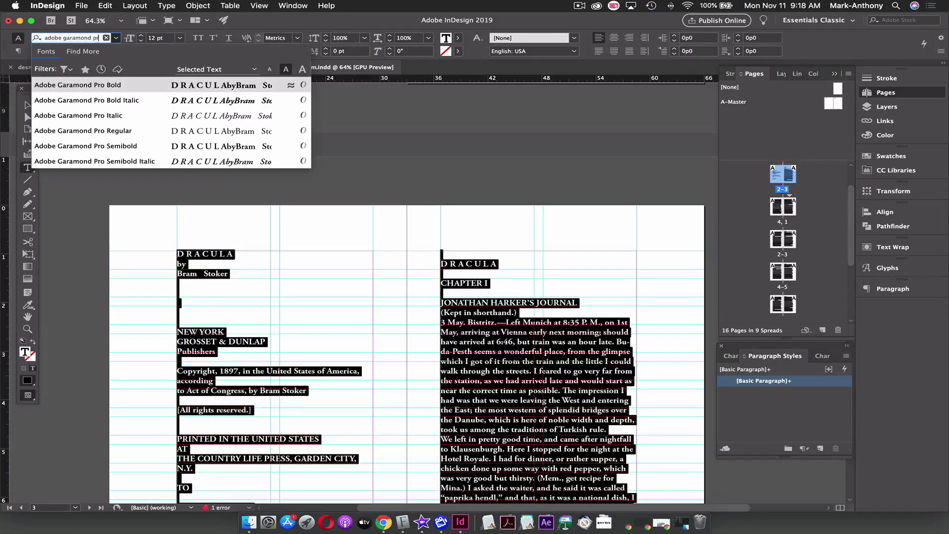
click(127, 131)
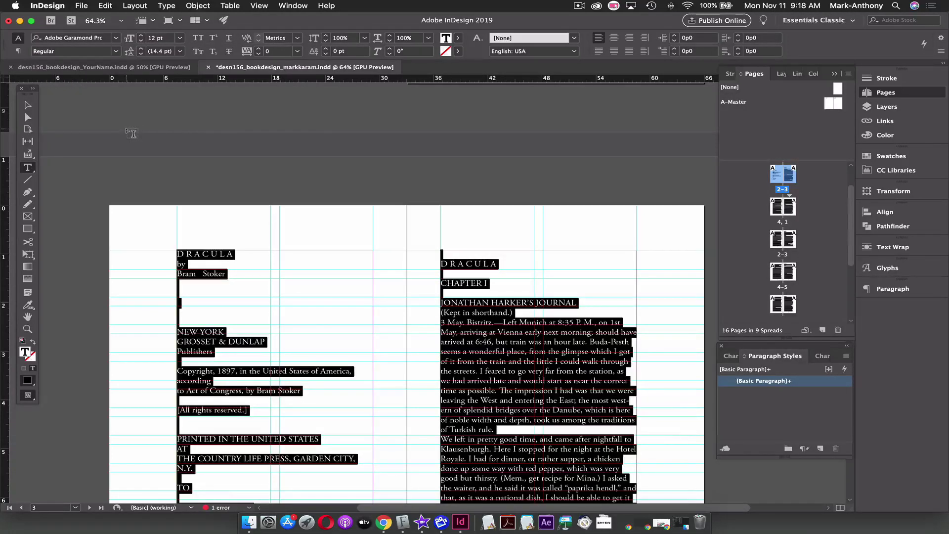
Set the selected story text to 9 pt size with 14 pt leading
click(154, 39)
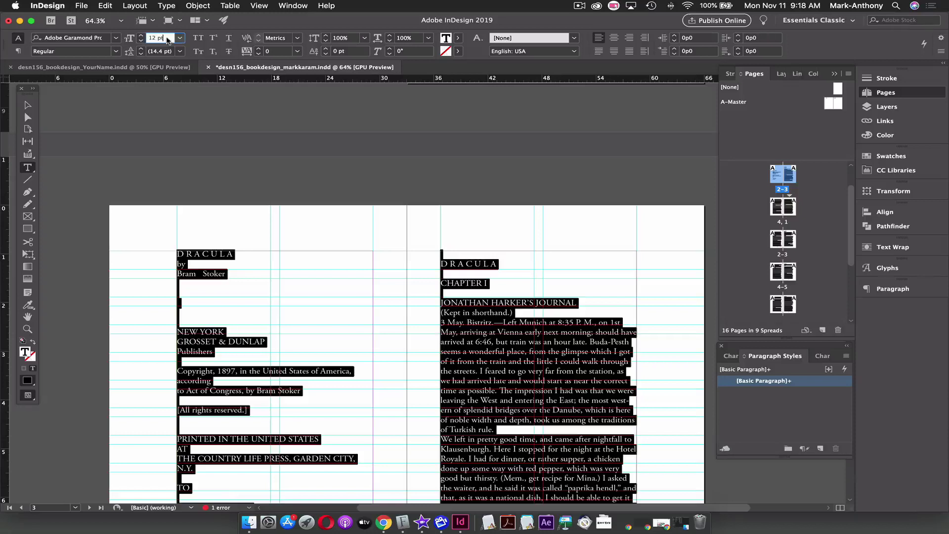
text(9)
key(Tab)
text(14)
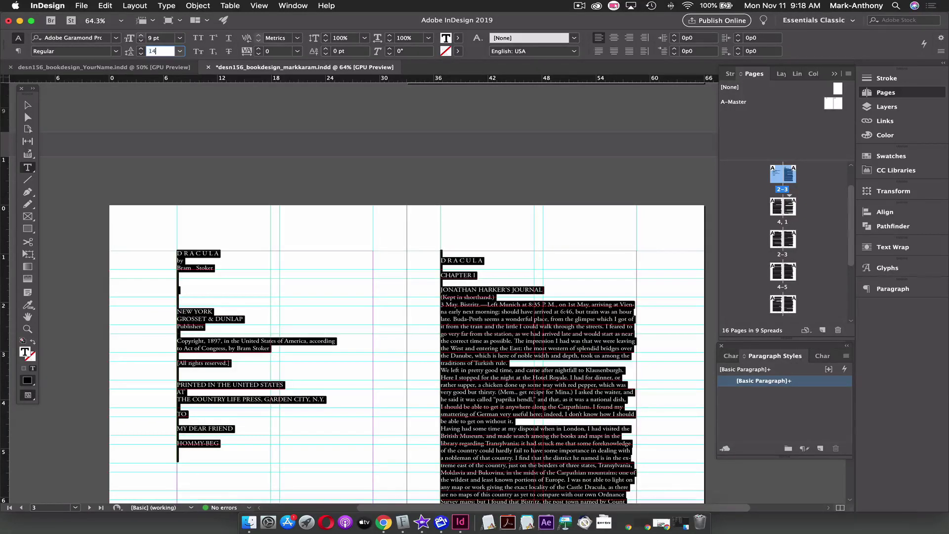
key(Tab)
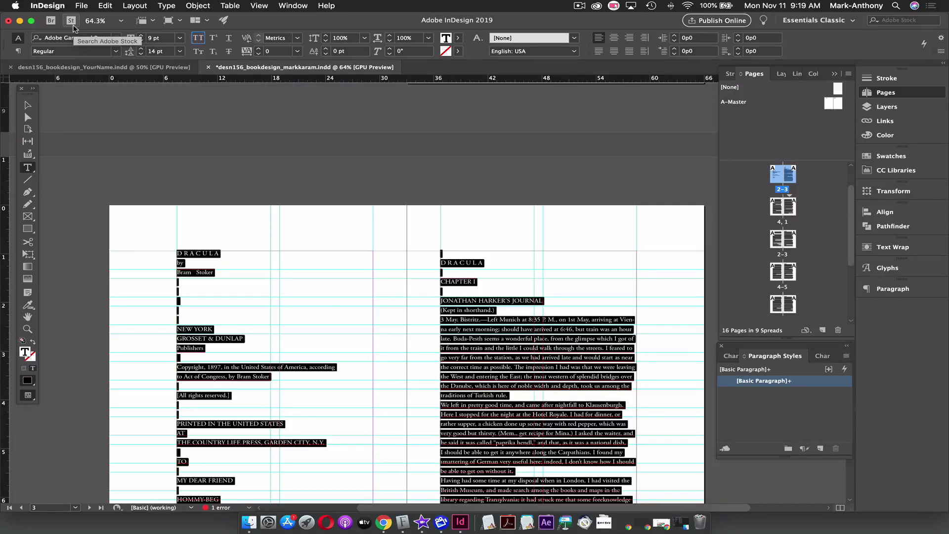
Set the baseline grid to increment every 14 pt in the Grids preferences
click(50, 7)
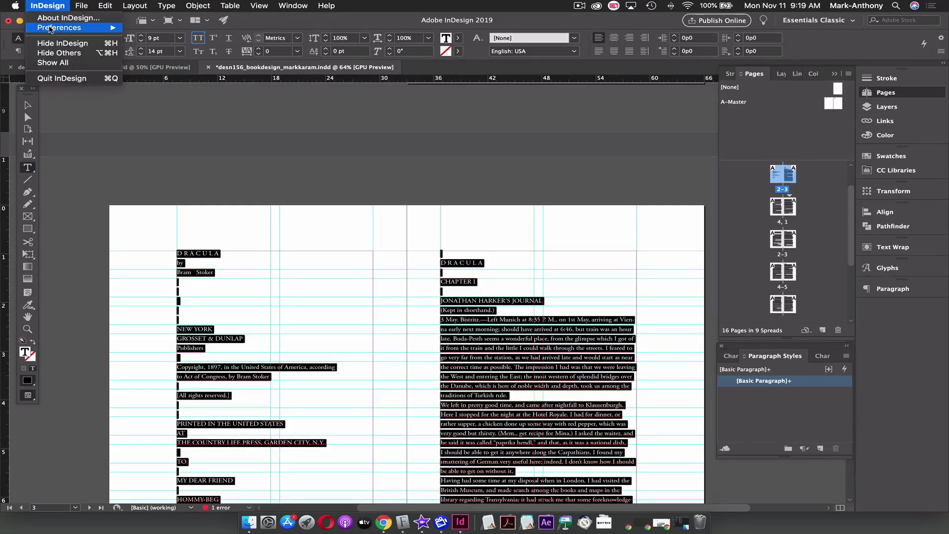
mouse_move(50, 29)
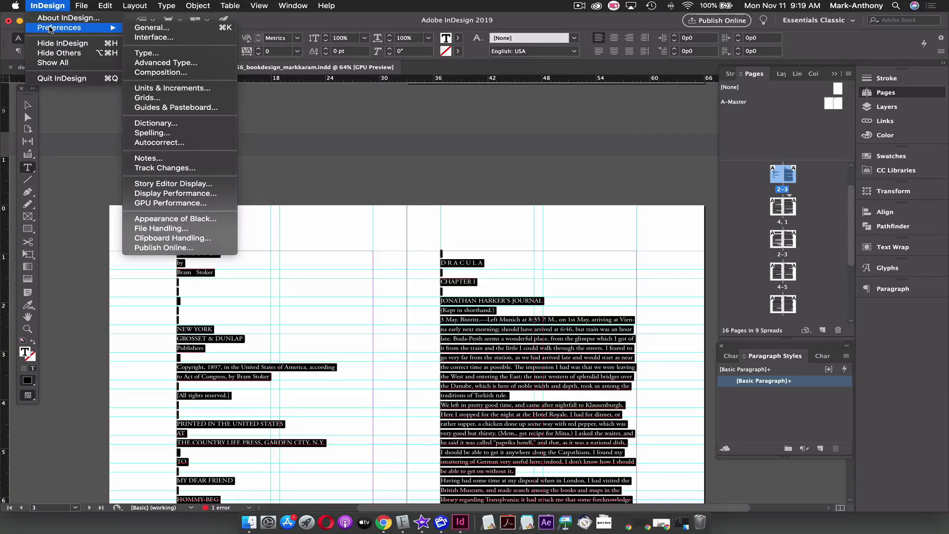
click(175, 99)
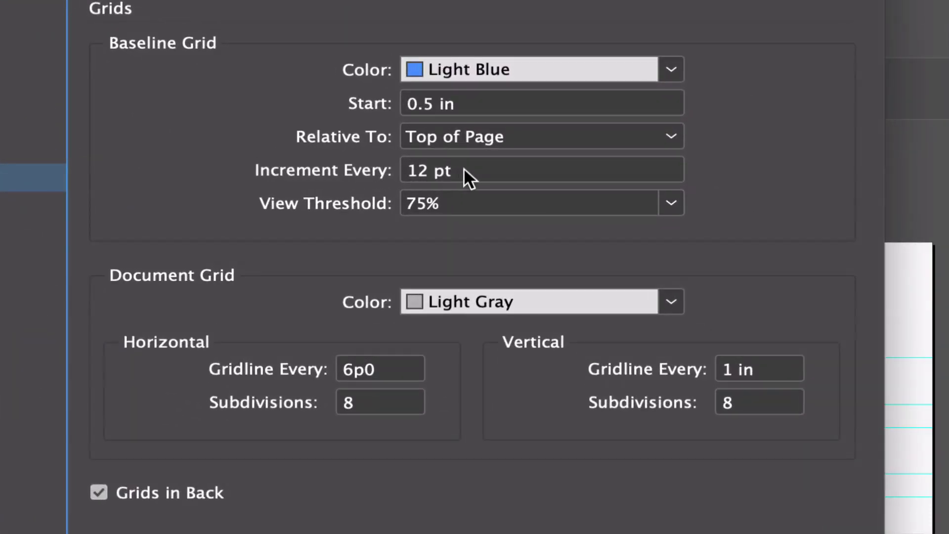
drag(465, 171, 398, 169)
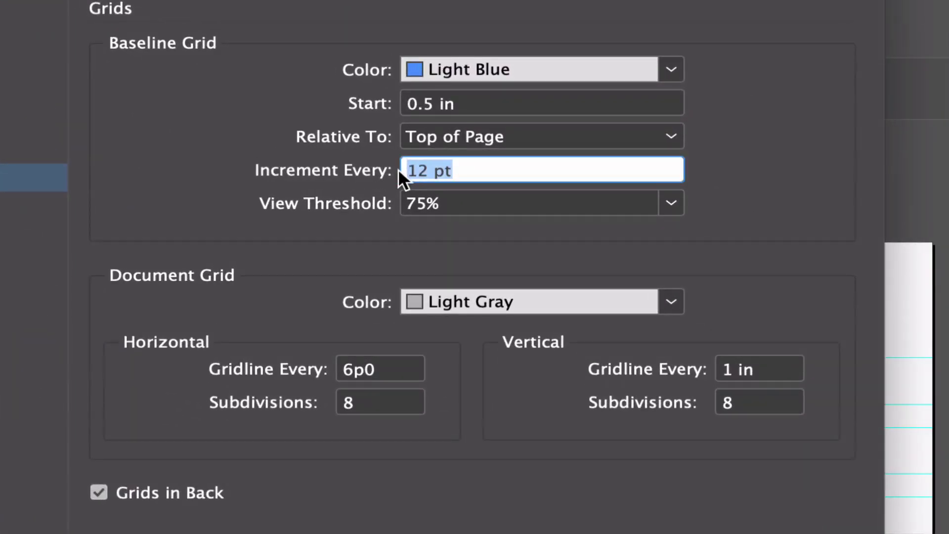
text(14)
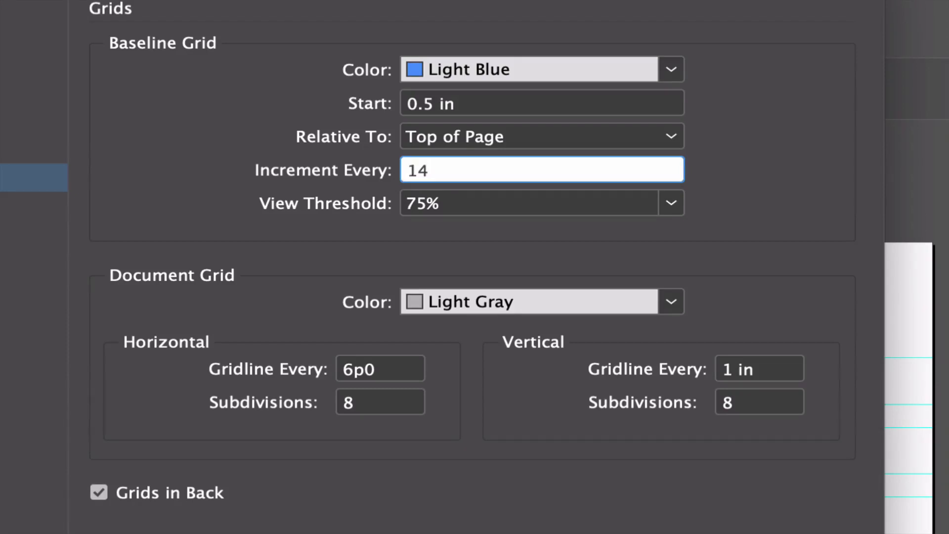
key(Tab)
key(Return)
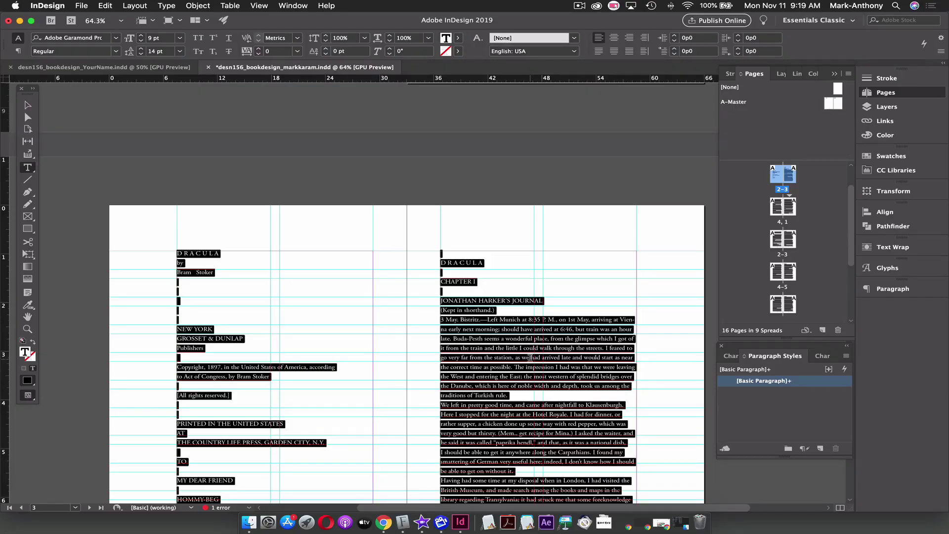
Align the selected story text to the baseline grid and turn on display of the baseline grid
click(18, 52)
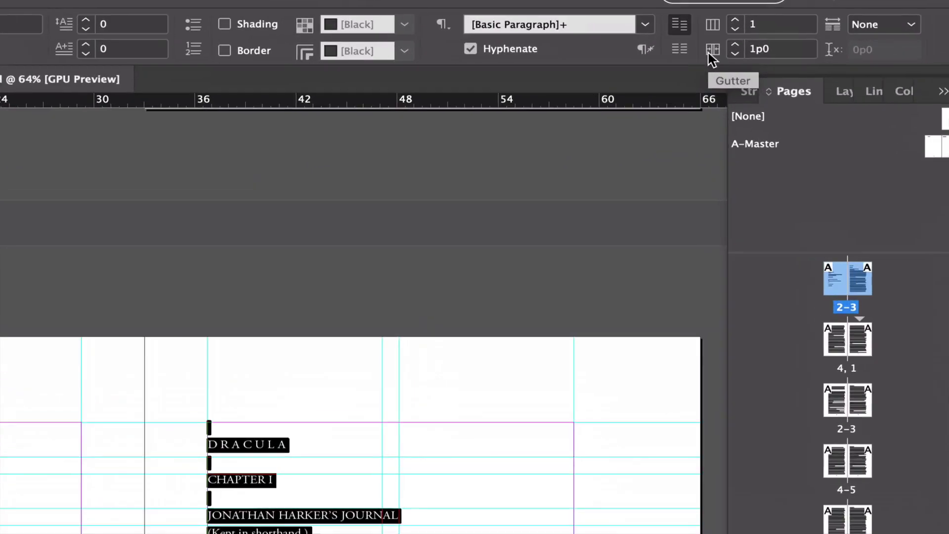
click(680, 52)
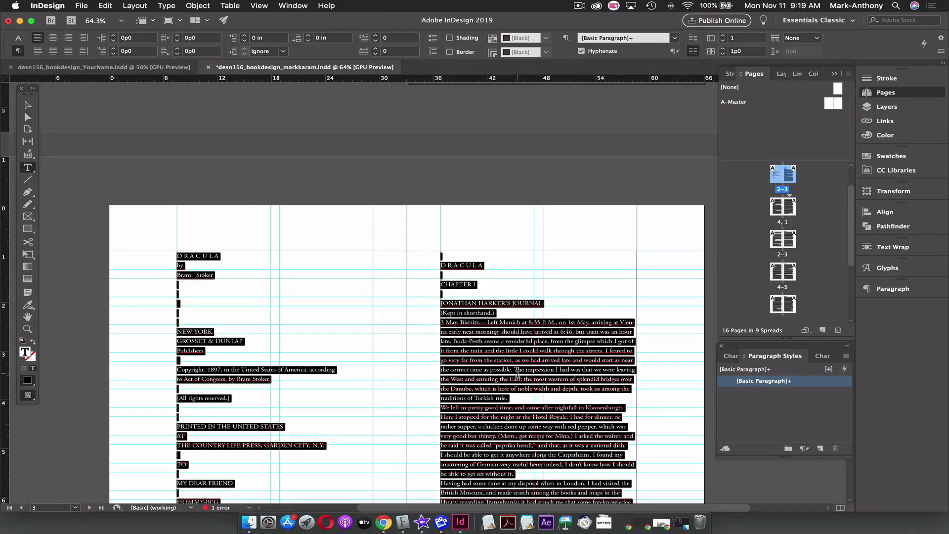
click(259, 5)
mouse_move(294, 208)
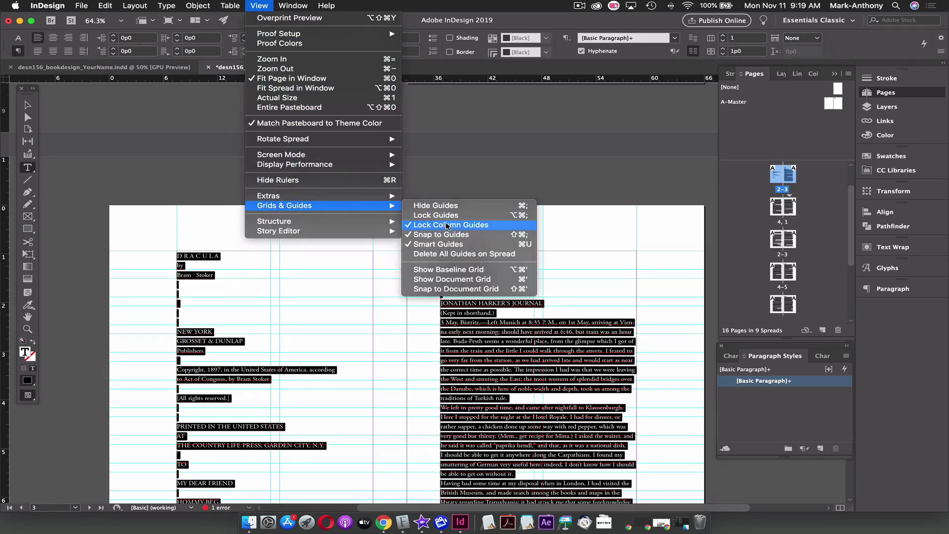
click(447, 270)
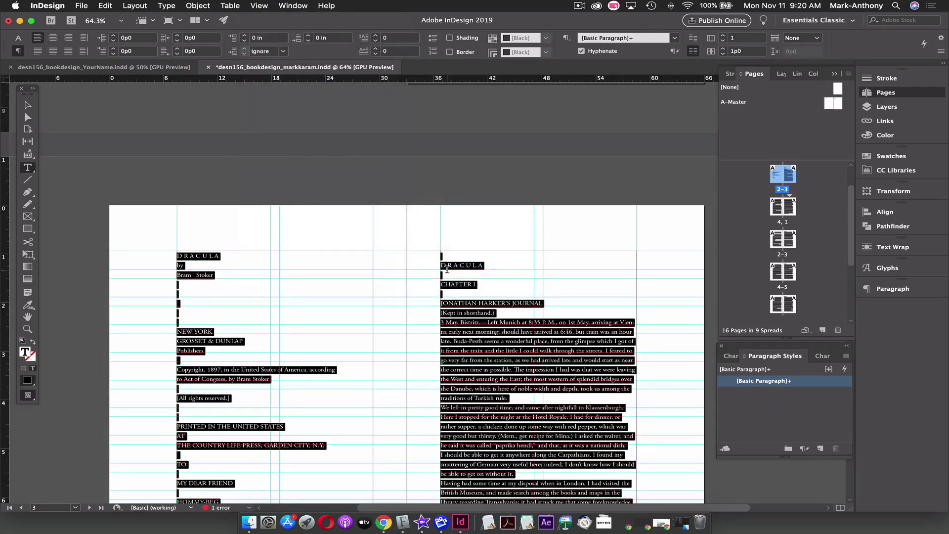
Magnify the layout to 75% and examine how the text lines sit on the baseline grid across the spreads
key(super+equal)
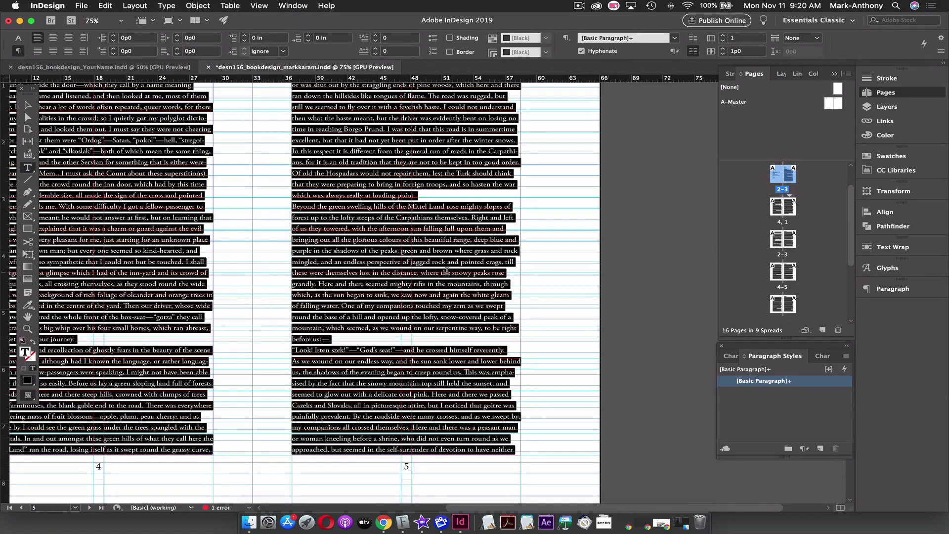
scroll(300, 148, left, 3)
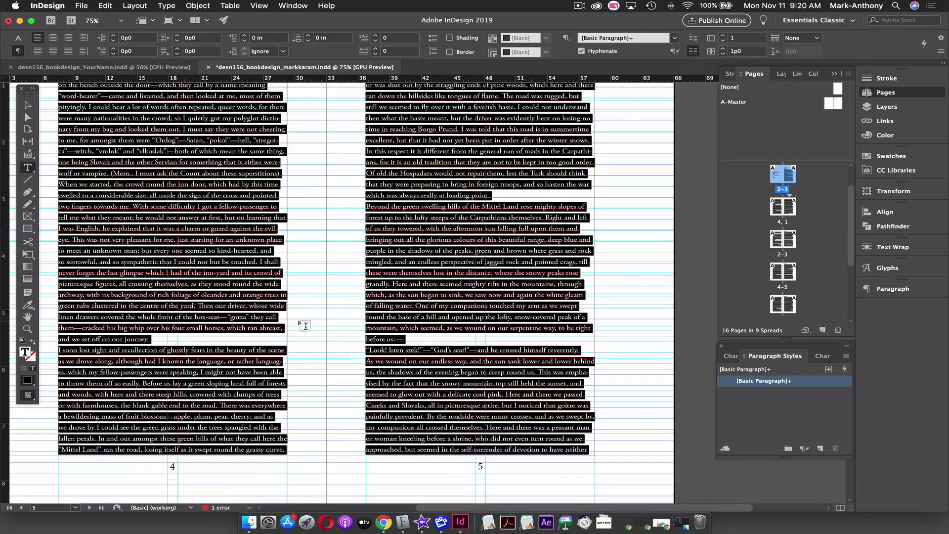
scroll(303, 322, up, 3)
scroll(304, 322, up, 15)
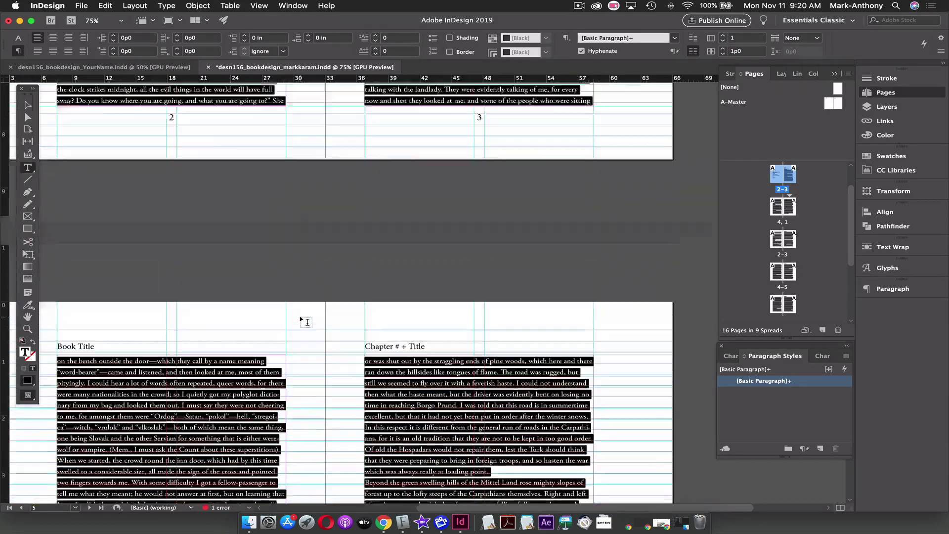
scroll(303, 322, up, 20)
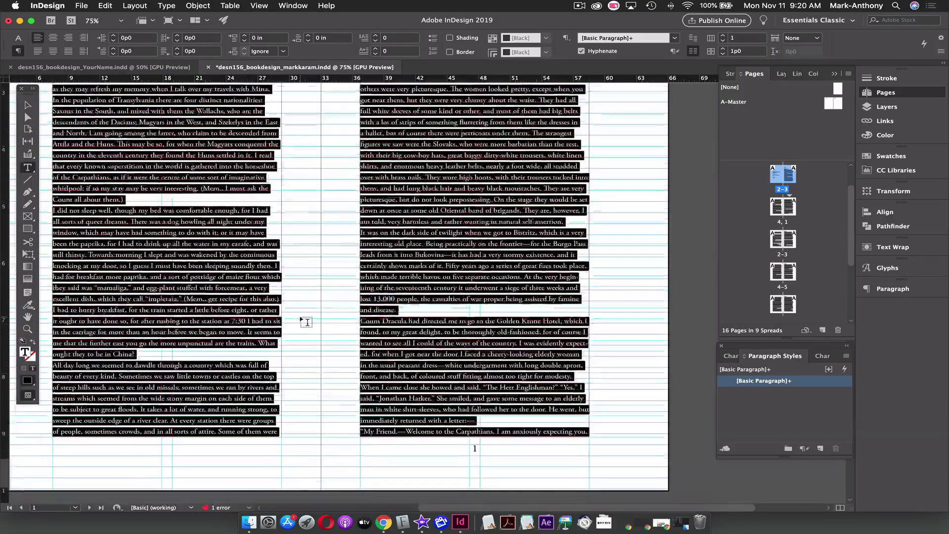
scroll(306, 321, down, 8)
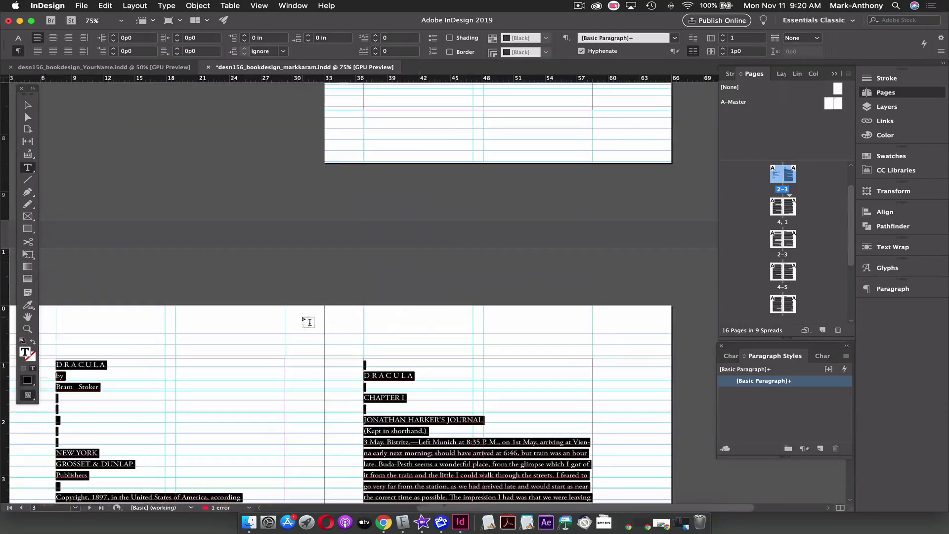
Set the selected story text to align only the first line of each paragraph to the baseline grid
scroll(309, 322, down, 1)
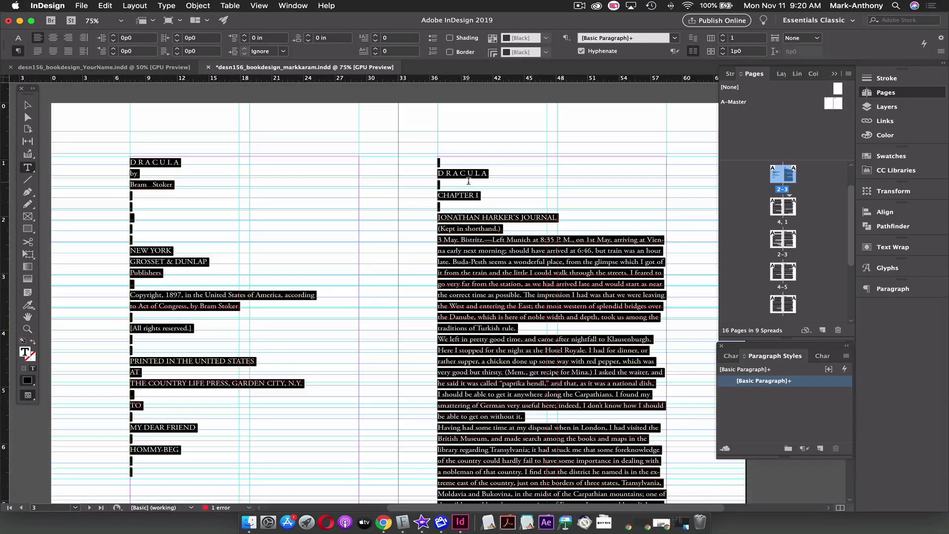
click(940, 53)
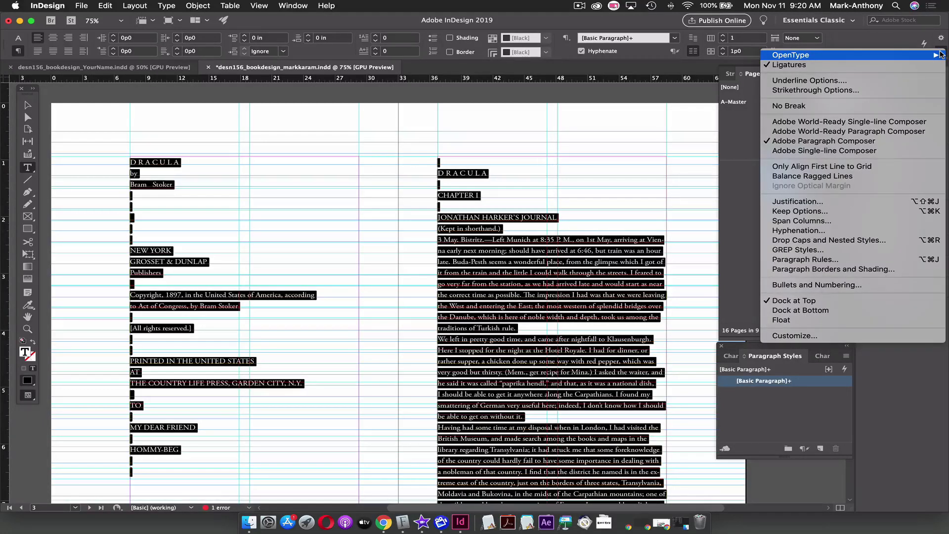
mouse_move(917, 58)
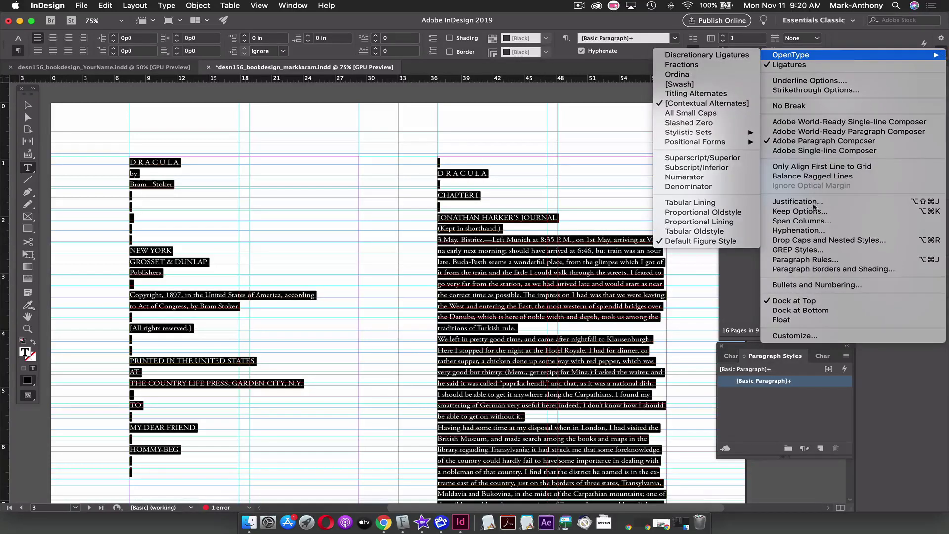
click(822, 168)
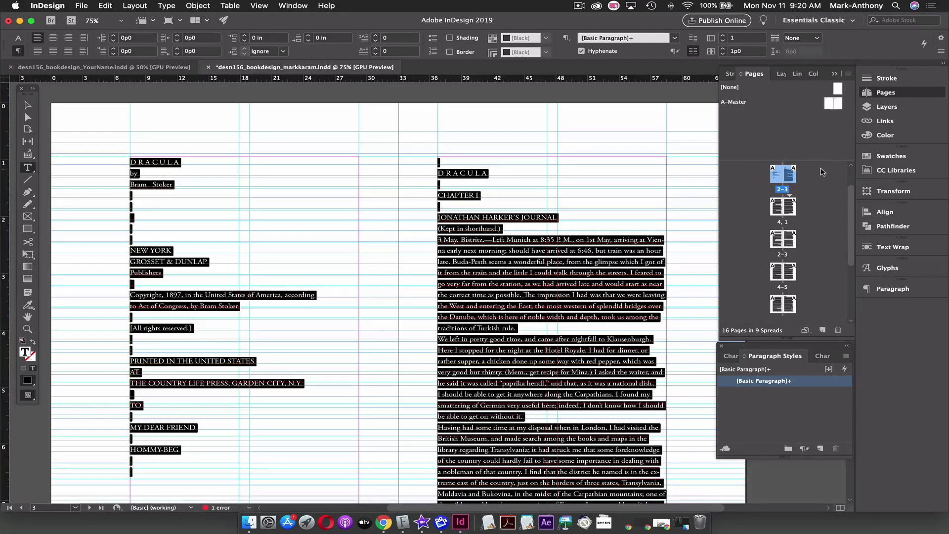
click(18, 38)
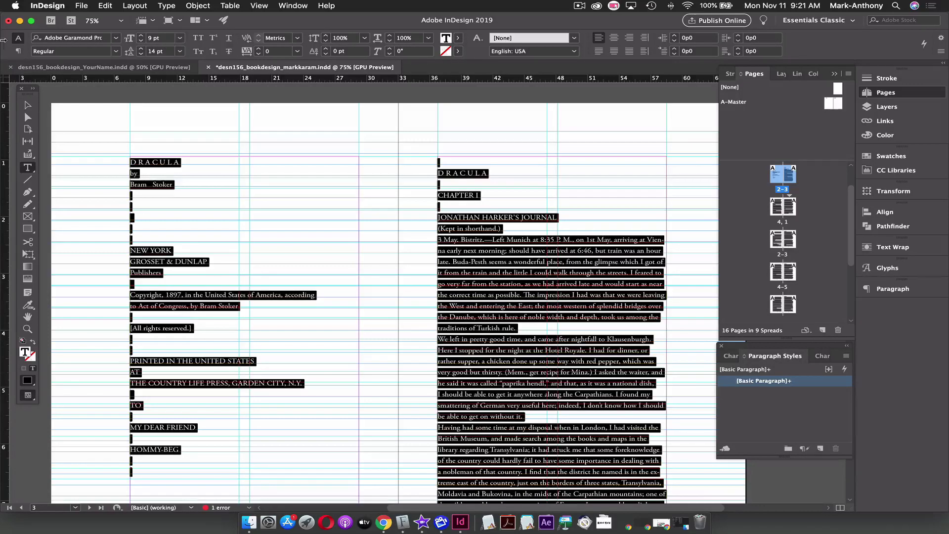
Shorten the page 2 text frame to end after "GARDEN CITY, N.Y.", about 4.23 in high, and the page 3 frame to end after "HOMMY-BEG"
click(28, 105)
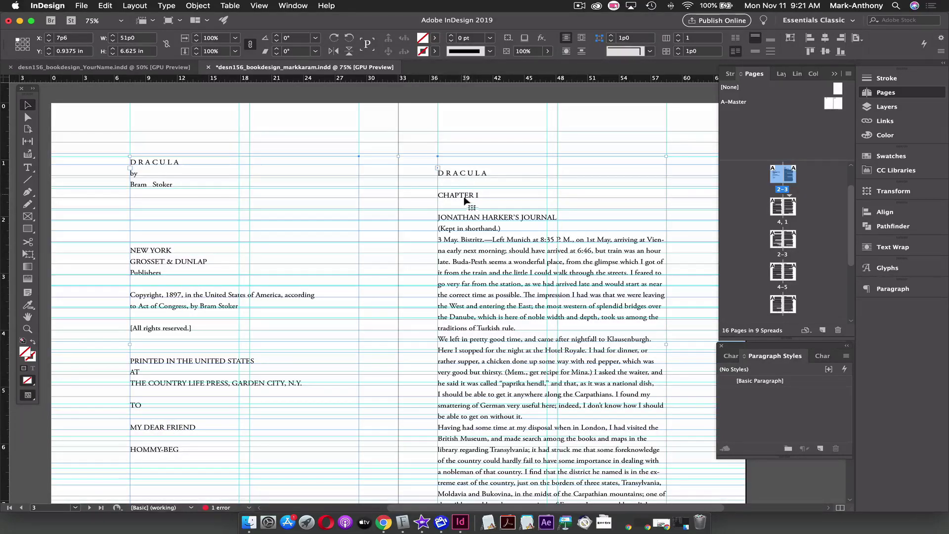
scroll(799, 198, up, 2)
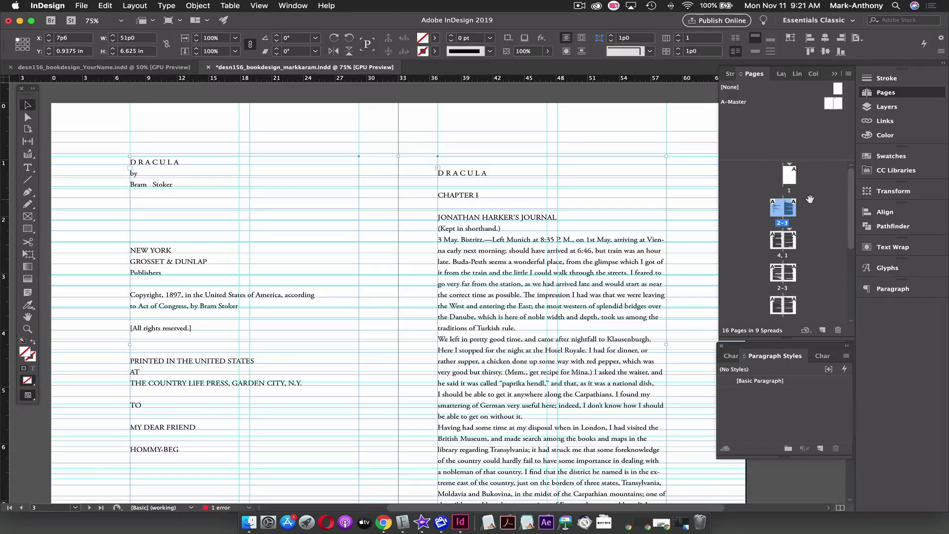
double_click(777, 210)
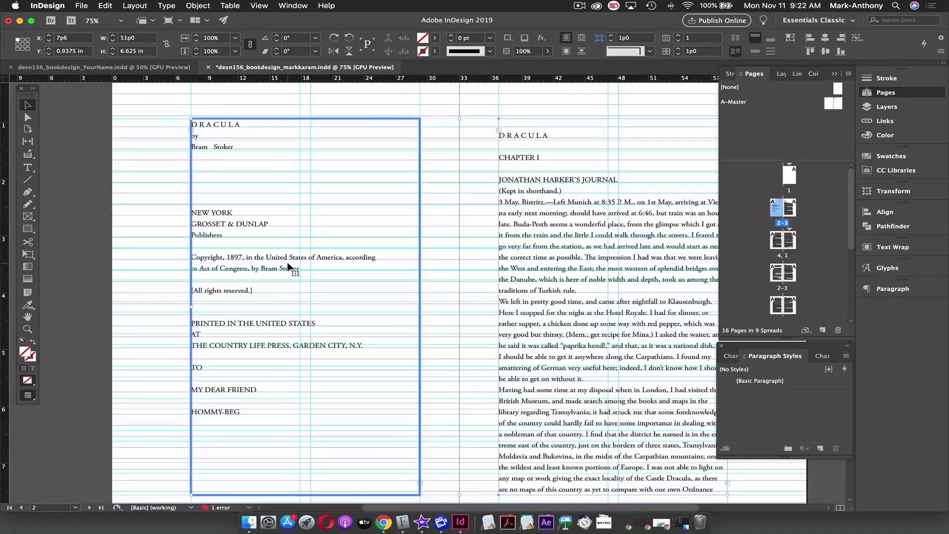
click(447, 165)
click(405, 171)
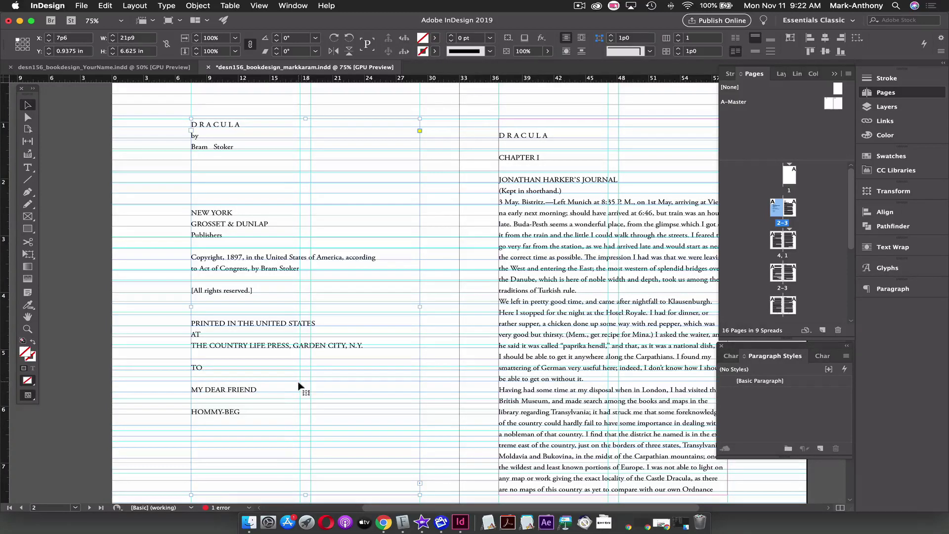
drag(305, 495, 307, 361)
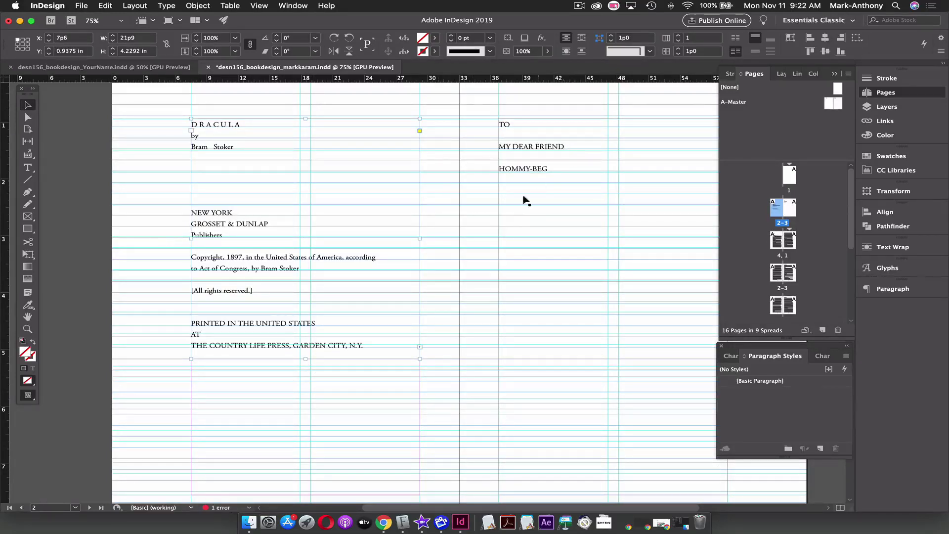
click(551, 254)
drag(613, 494, 604, 183)
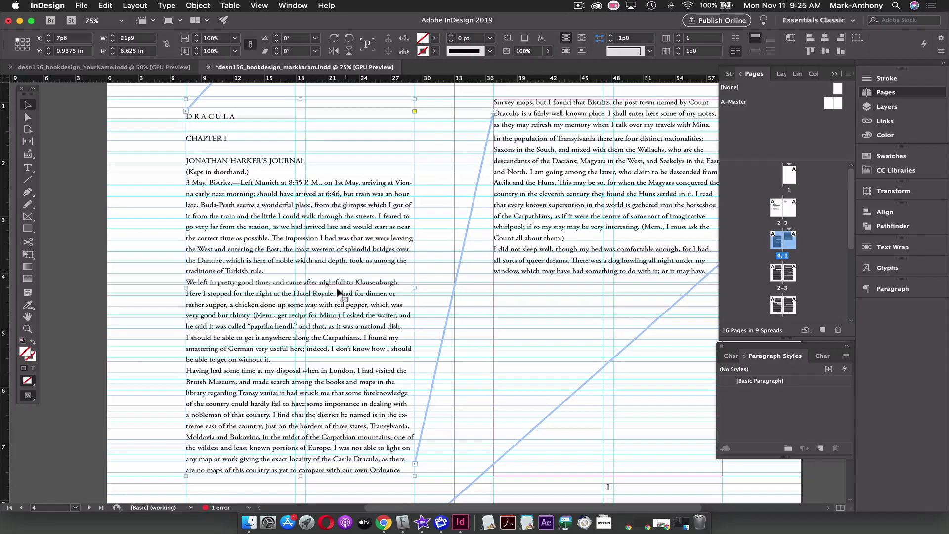
On the 4, 1 spread, shorten the first frame to hold only "DRACULA", about 0.57 in high, and the Chapter I frame to about 2.48 in
drag(300, 474, 290, 132)
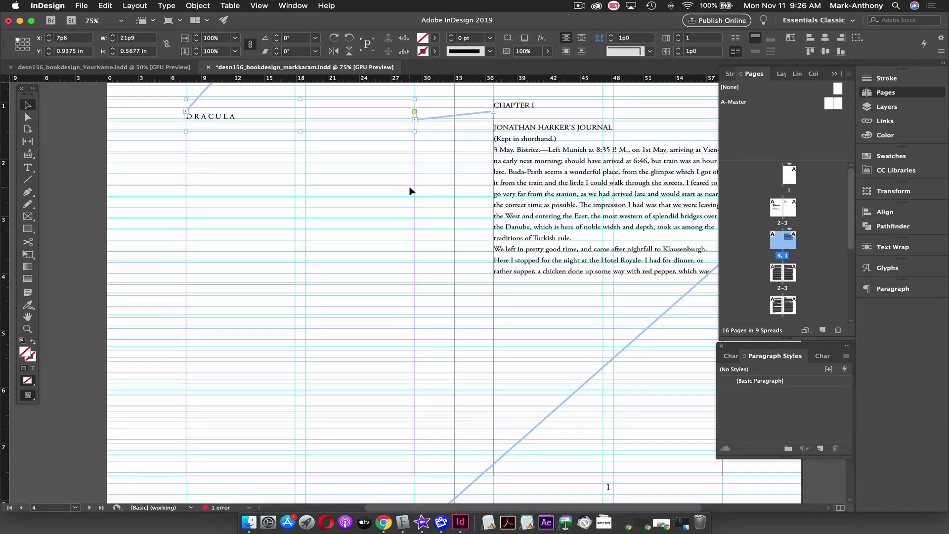
click(557, 197)
drag(608, 274, 606, 240)
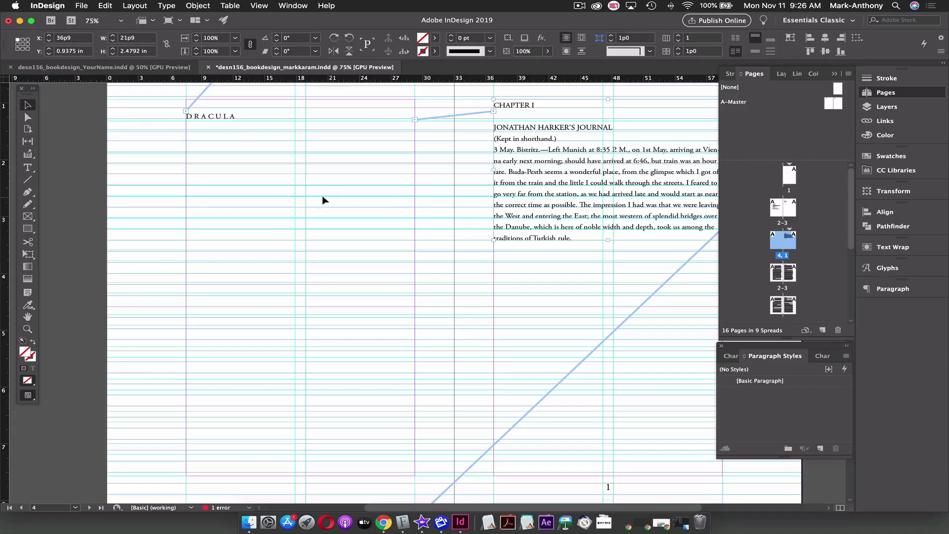
Examine how the threaded story text flows through the following chapter spreads, and return to the title and dedication spread
scroll(322, 254, down, 10)
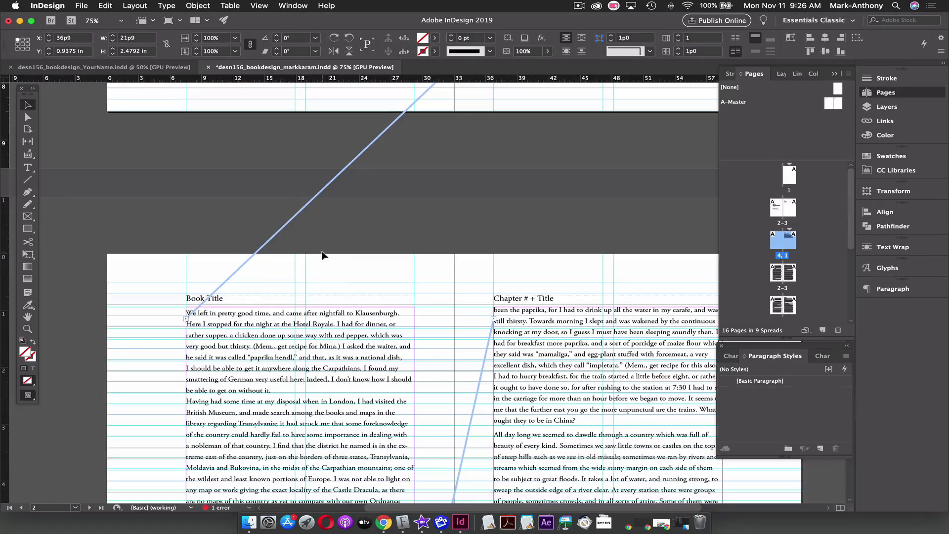
scroll(366, 319, down, 5)
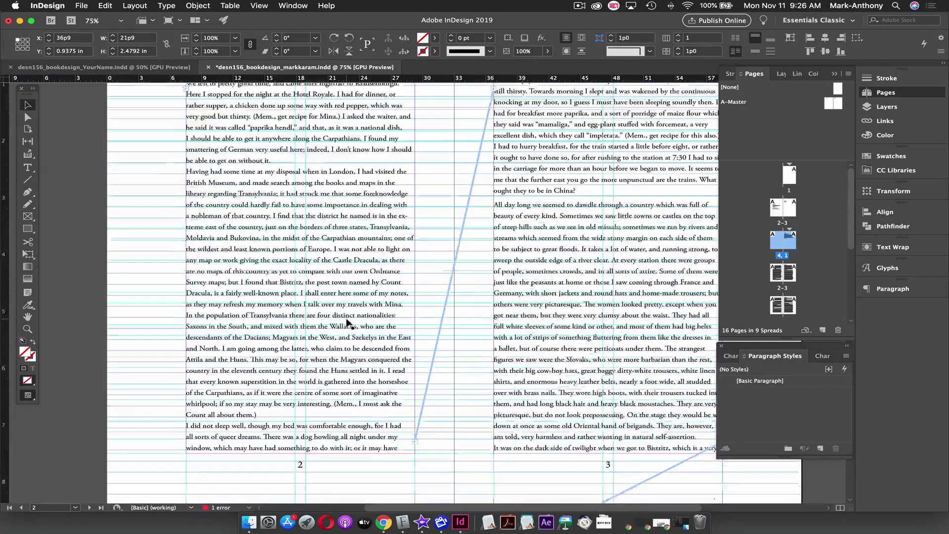
scroll(393, 311, down, 15)
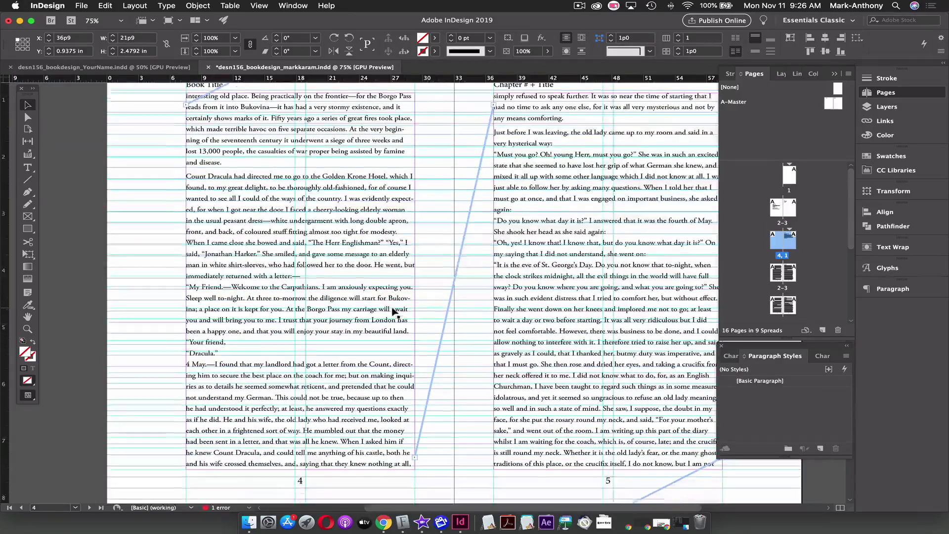
scroll(392, 307, down, 6)
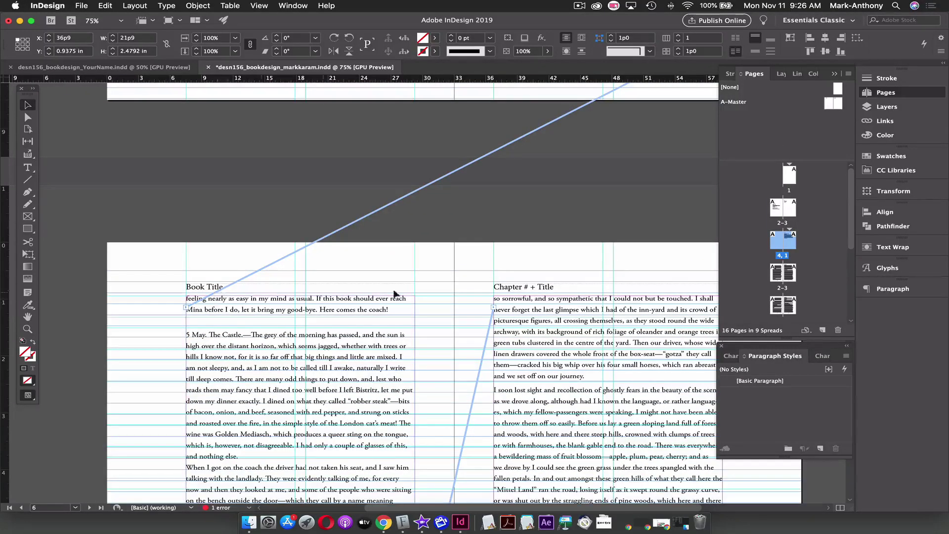
scroll(505, 292, down, 15)
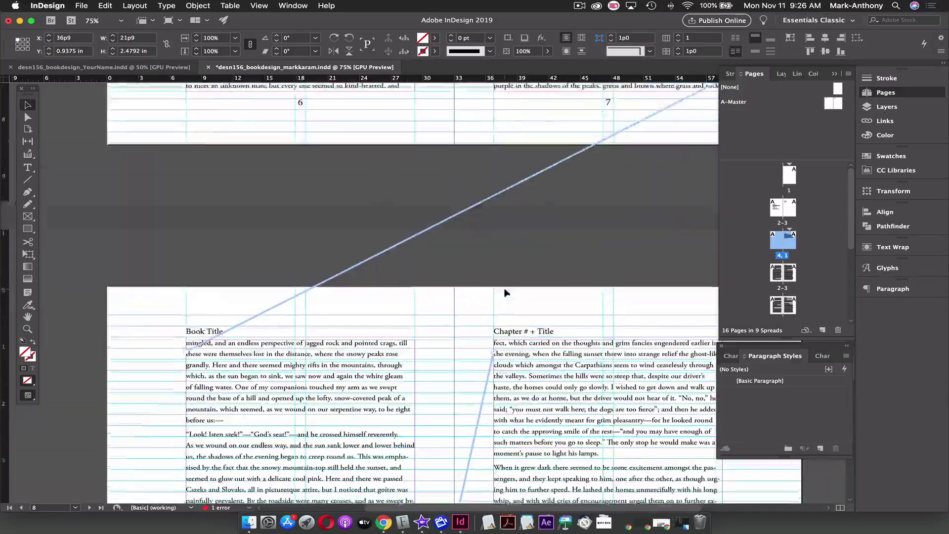
scroll(544, 275, down, 10)
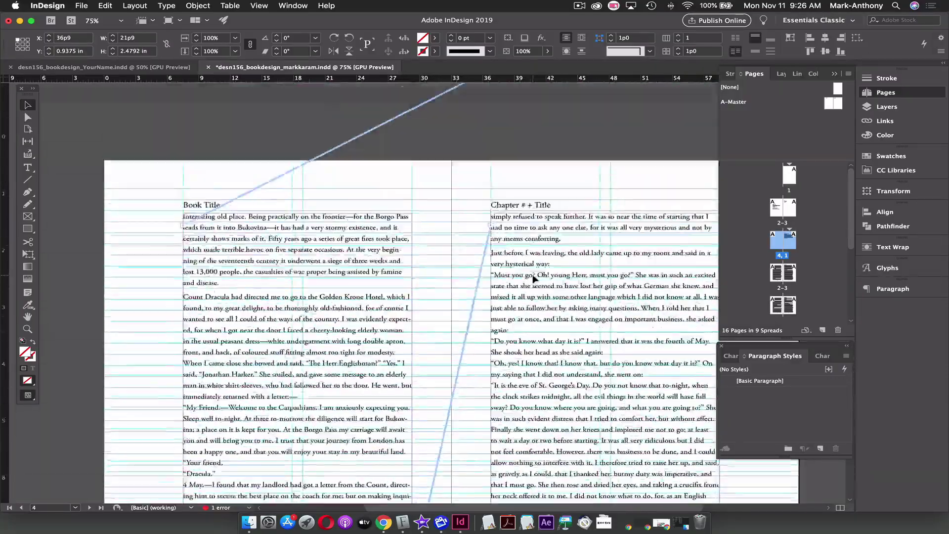
scroll(533, 278, up, 12)
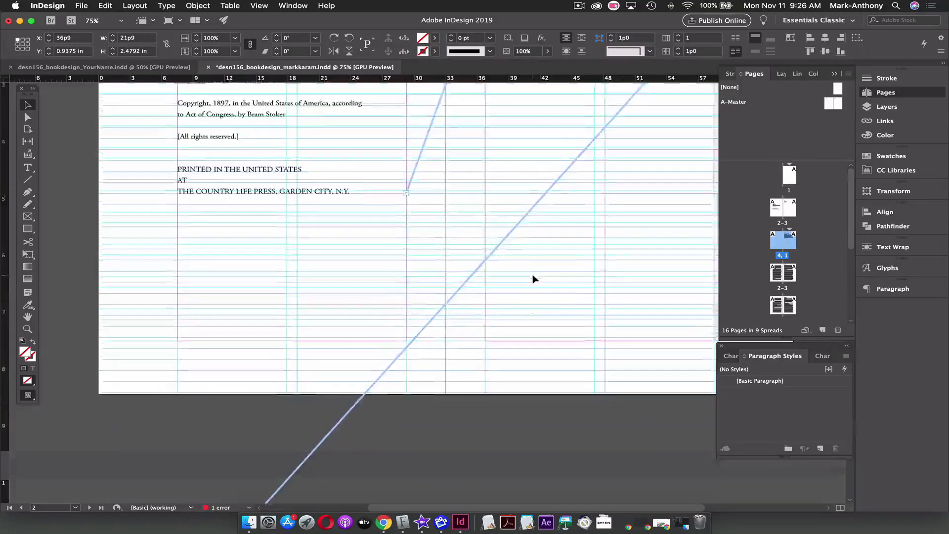
scroll(534, 279, up, 4)
scroll(534, 278, down, 5)
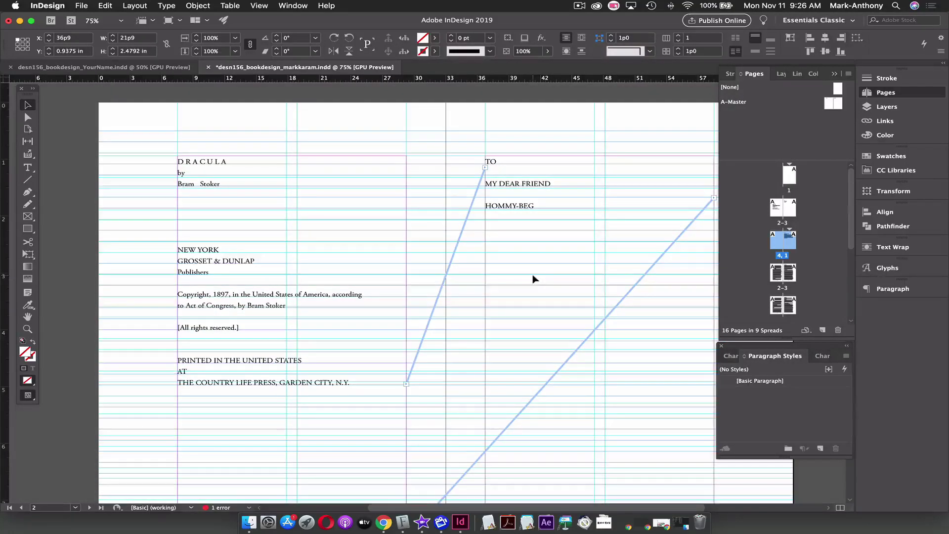
scroll(534, 278, down, 1)
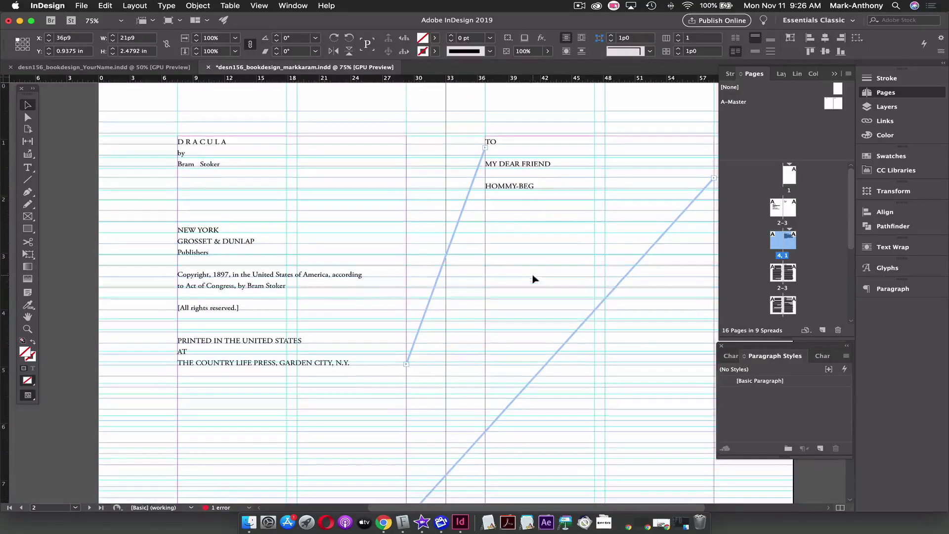
Move the title text frame on page 2 straight down to a Y position of about 1.5 in
click(330, 280)
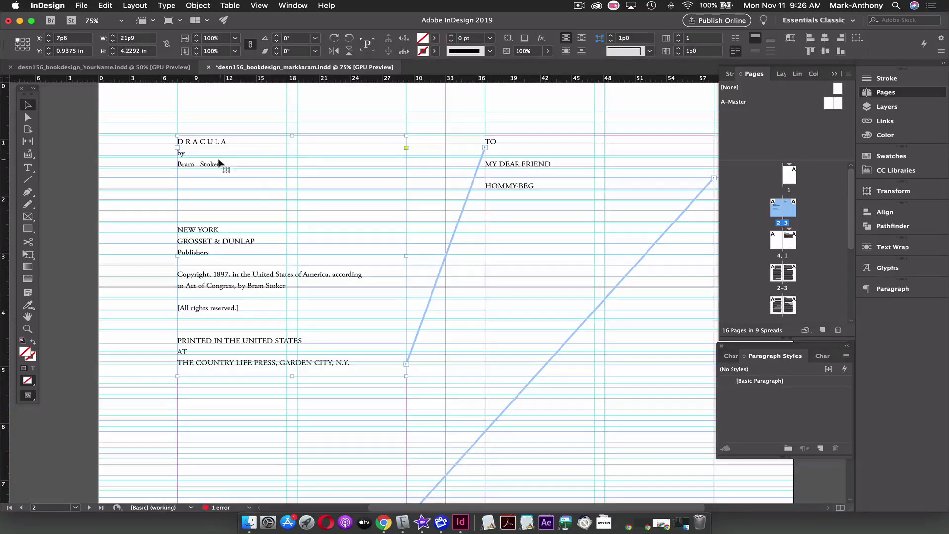
drag(207, 168, 210, 200)
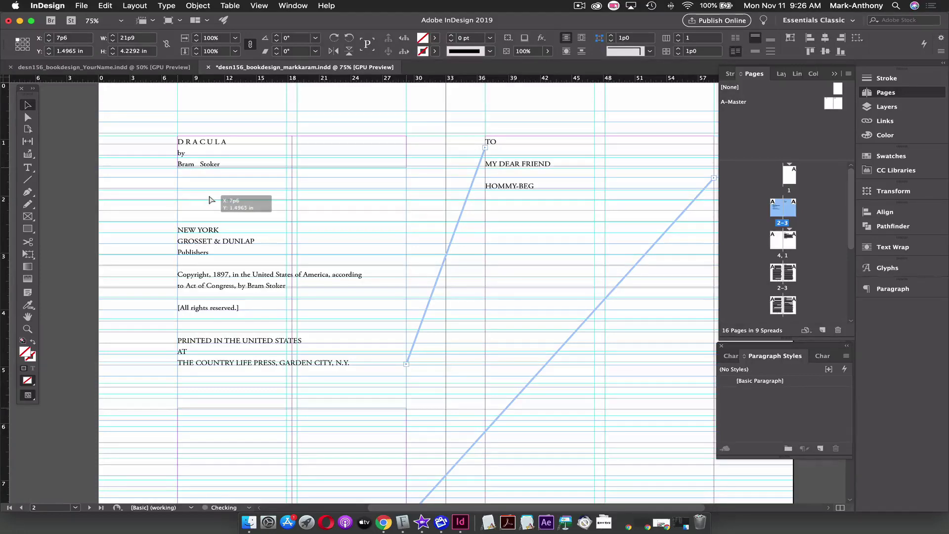
drag(210, 197, 208, 197)
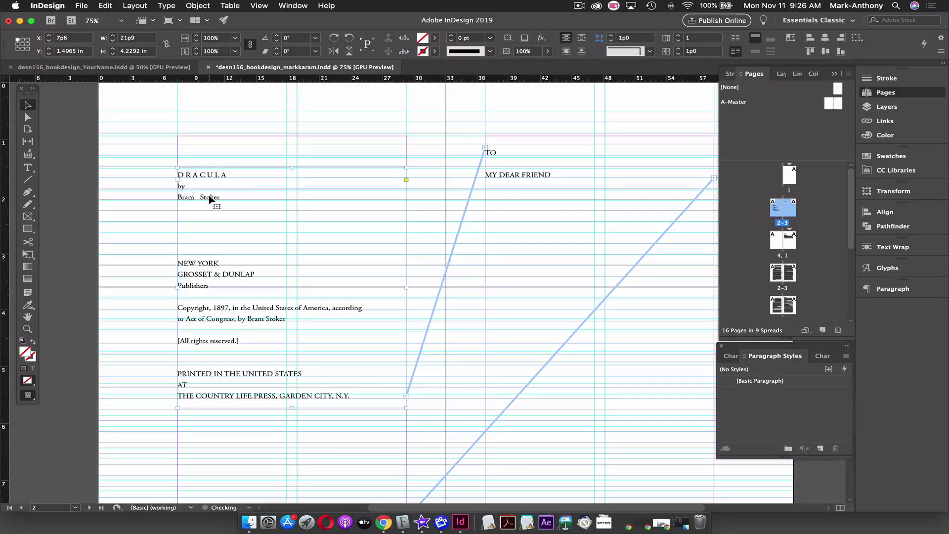
Enlarge the dedication frame on page 3 to fit the "HOMMY-BEG" line and move it straight down to about Y 3.42 in
scroll(245, 230, down, 5)
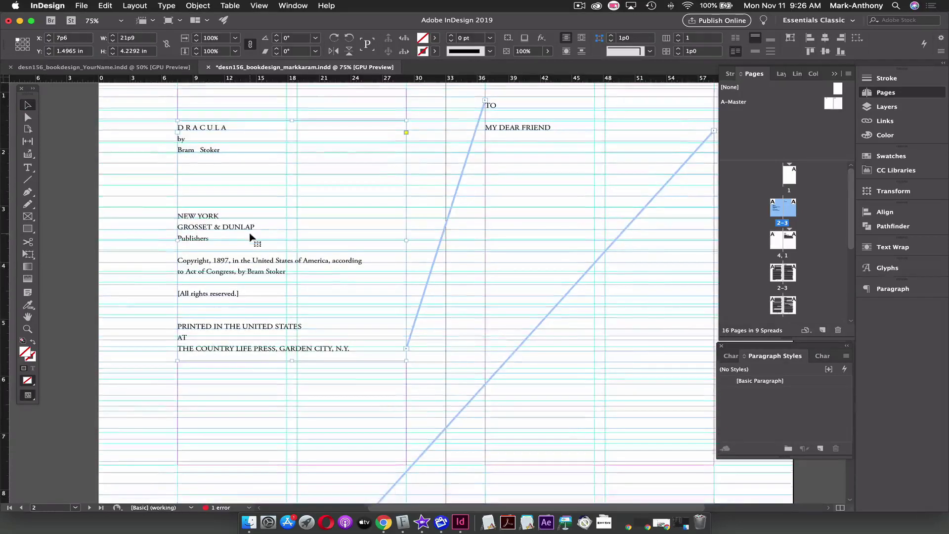
scroll(250, 237, up, 1)
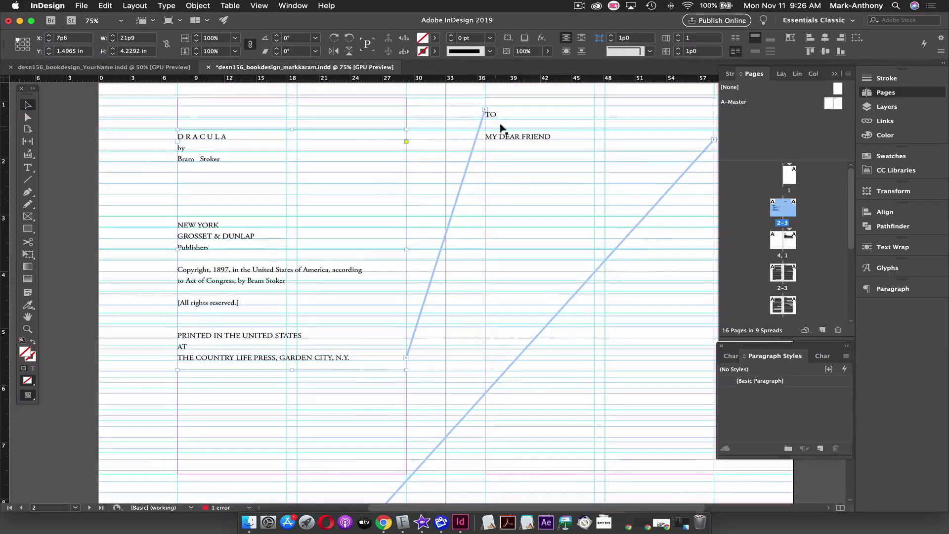
click(517, 139)
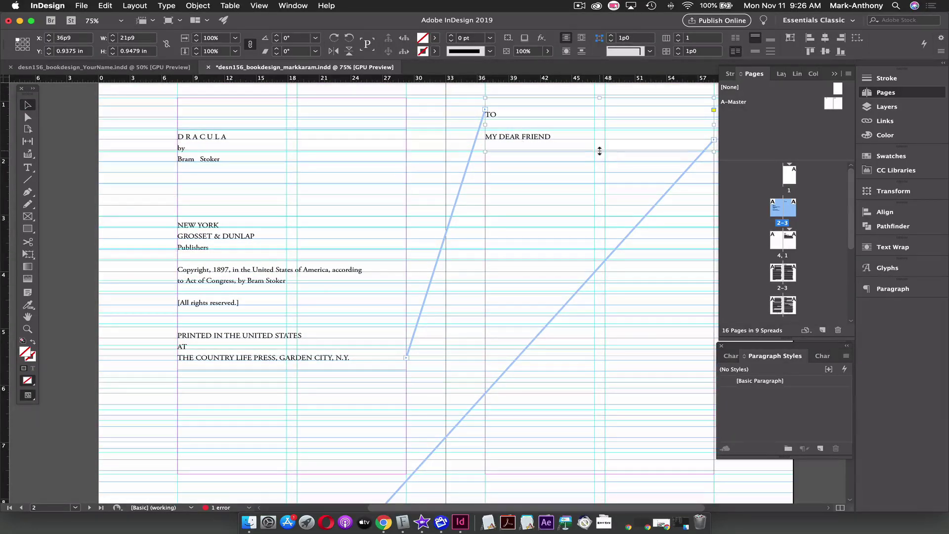
drag(600, 151, 599, 162)
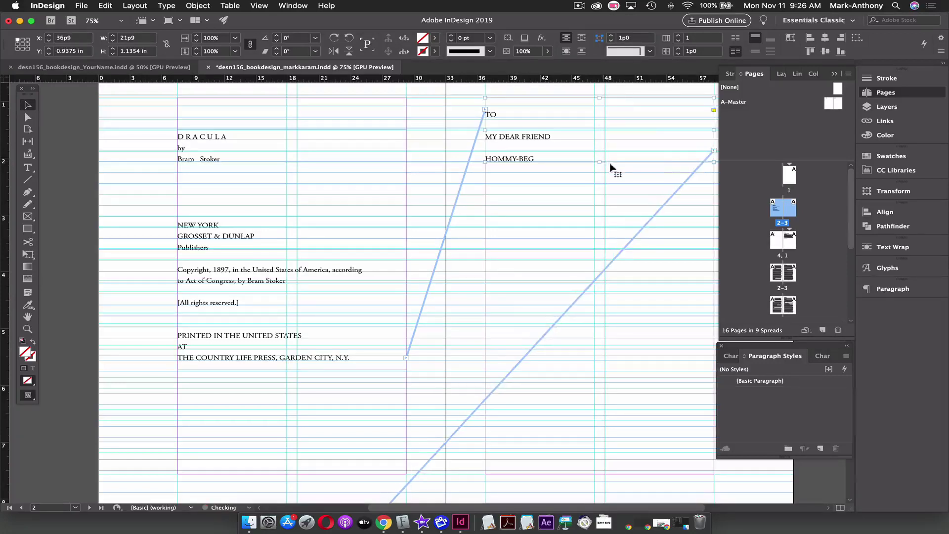
drag(541, 138, 541, 285)
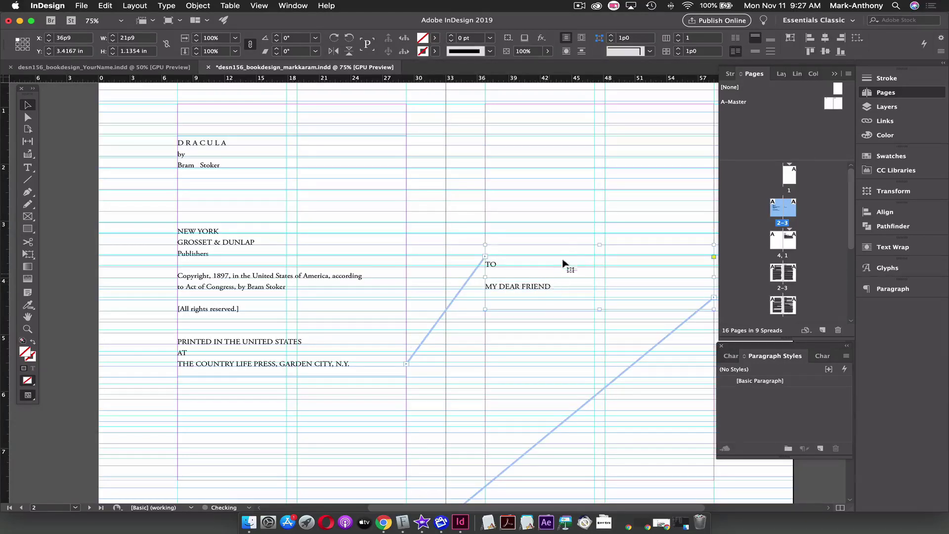
drag(600, 245, 600, 235)
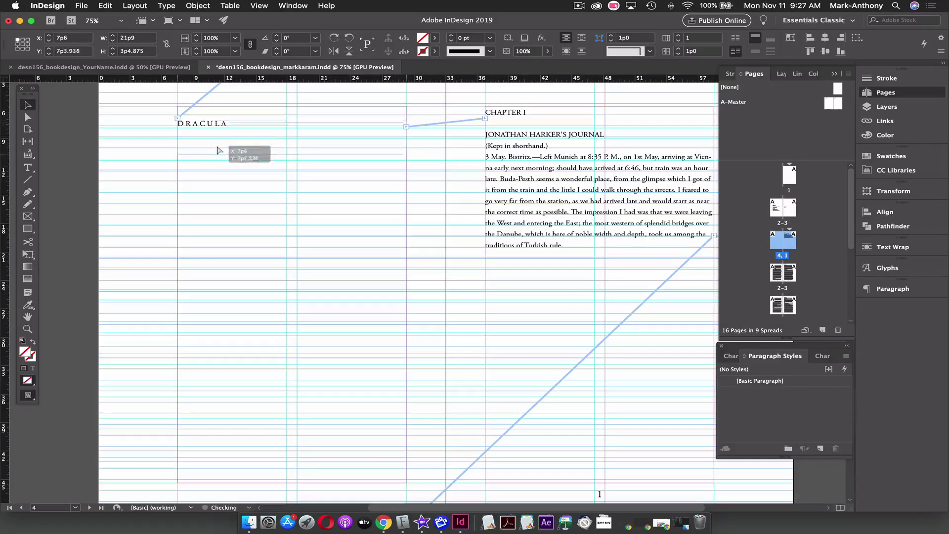
On the 4, 1 spread, move the "DRACULA" frame down to about Y 18p1.5 and the Chapter I frame down to Y 18p0
drag(218, 150, 218, 245)
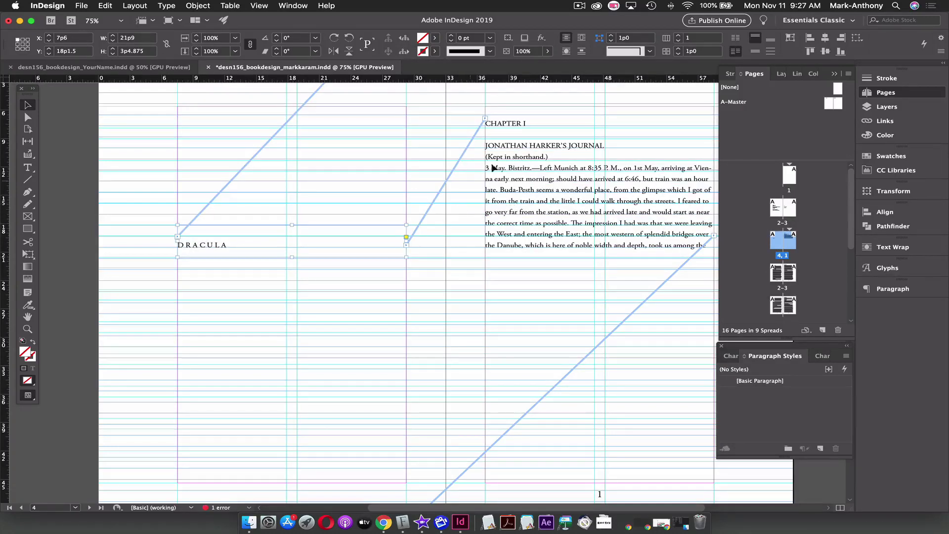
click(527, 151)
drag(529, 149, 528, 267)
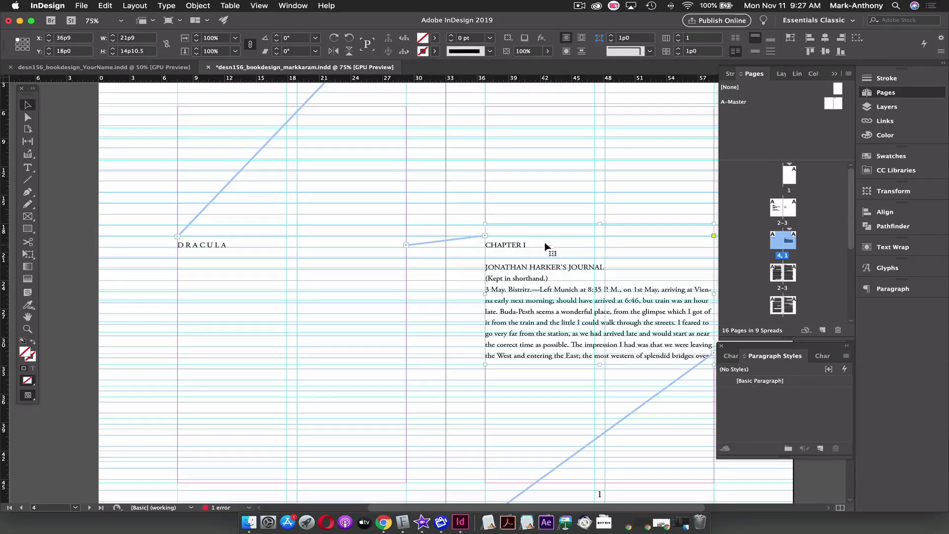
scroll(524, 240, down, 10)
scroll(523, 233, down, 5)
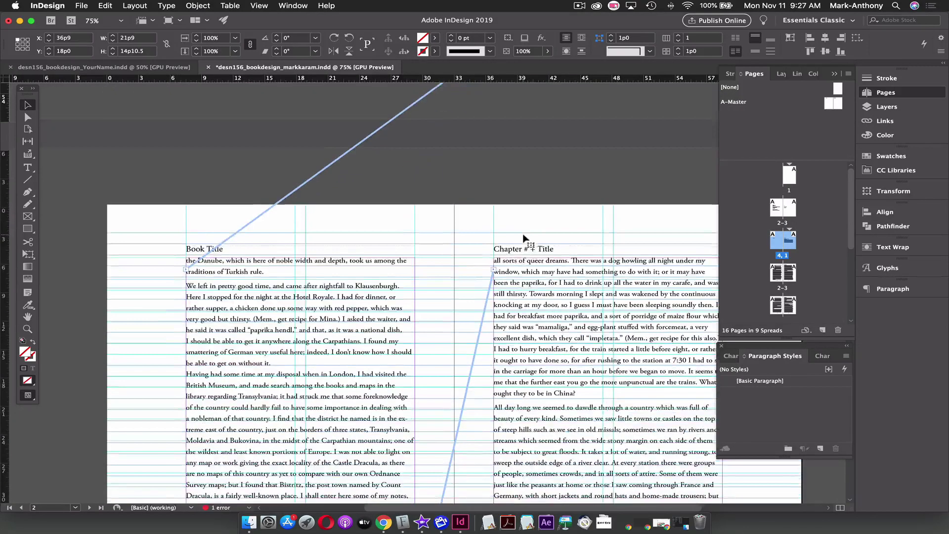
scroll(523, 237, down, 2)
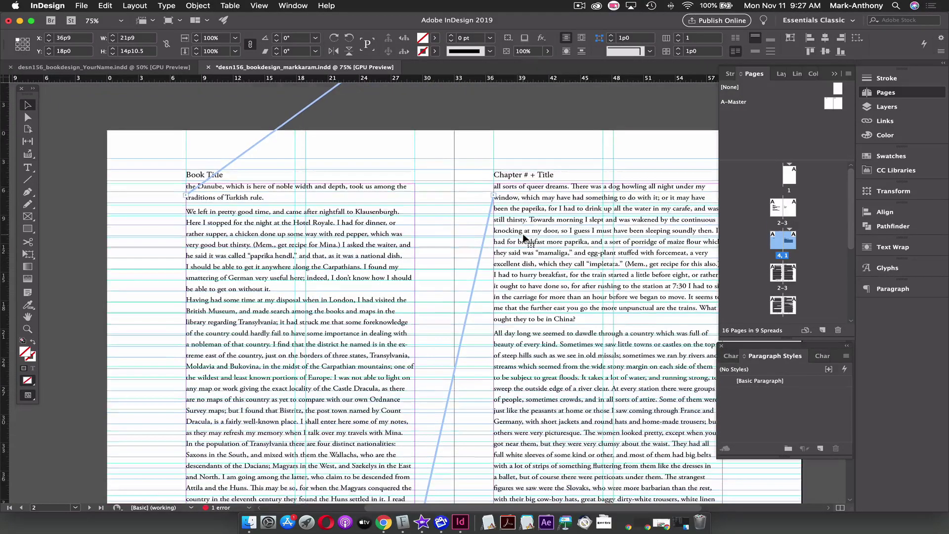
On the chapter's 2–3 spread, resize both body text frames together to start at about Y 9p0.375 with a height of about 34p4.425
click(431, 222)
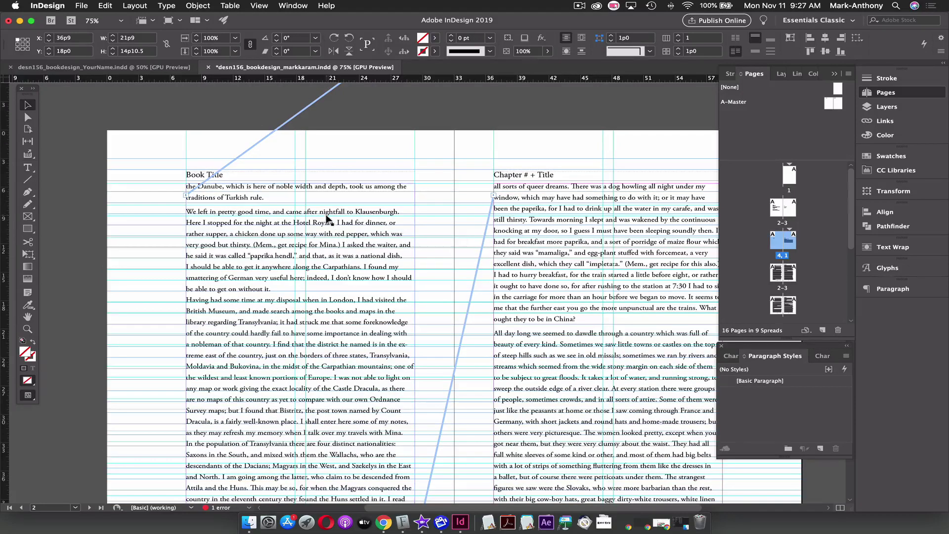
shift+click(575, 226)
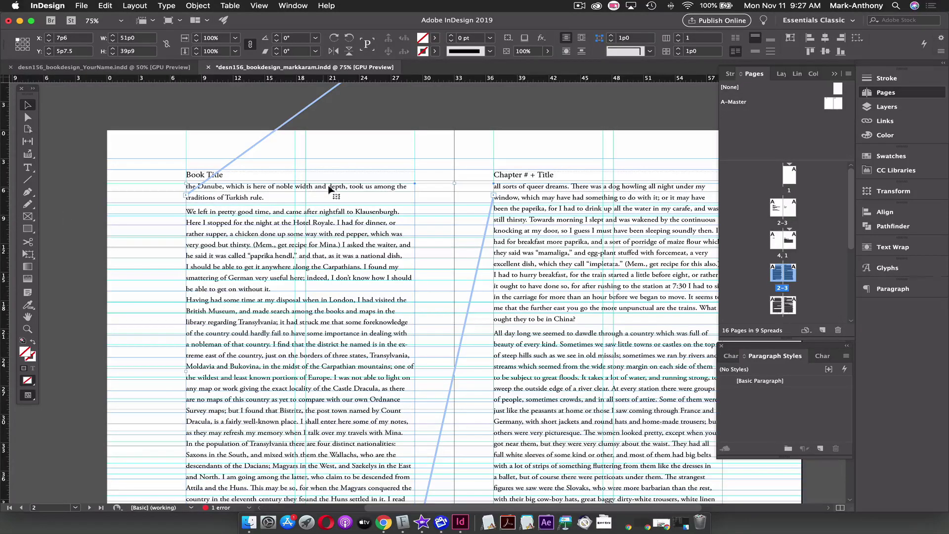
drag(454, 184, 452, 216)
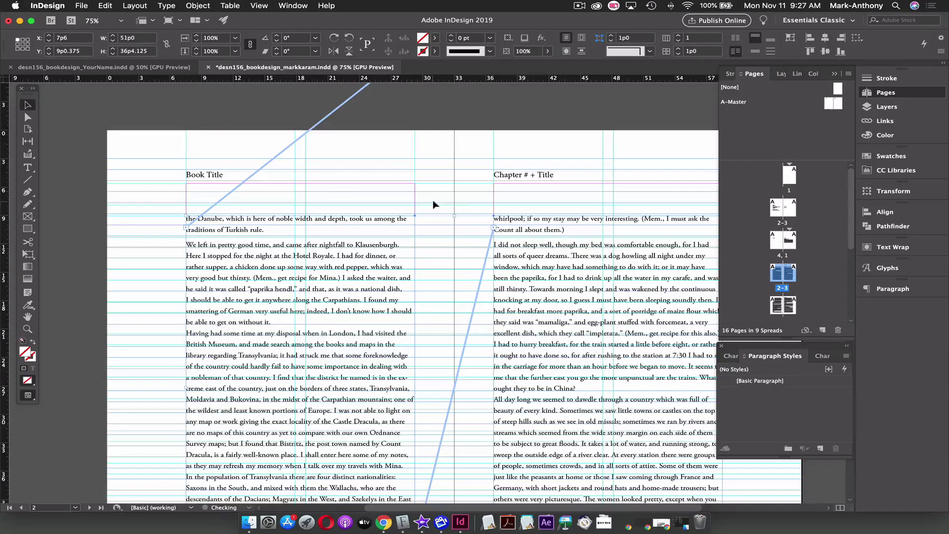
scroll(388, 189, down, 8)
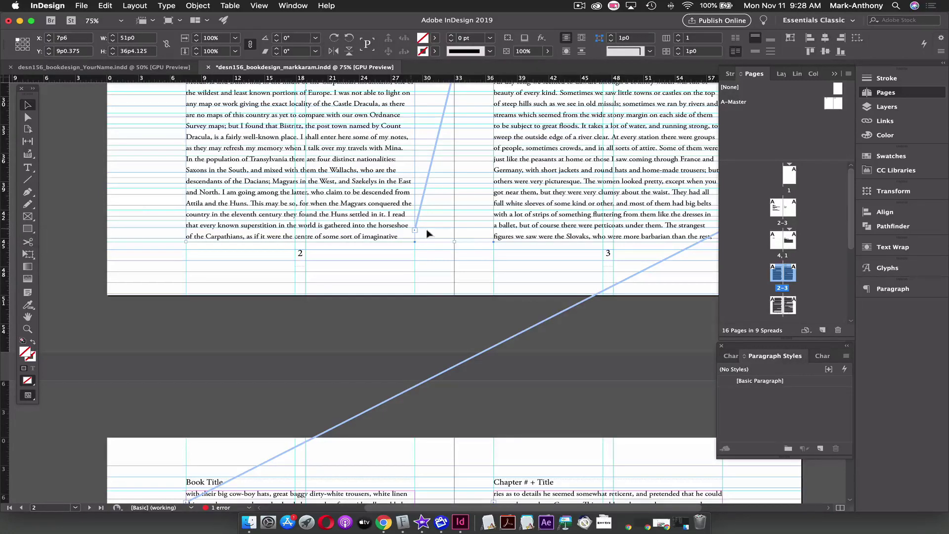
drag(454, 241, 455, 224)
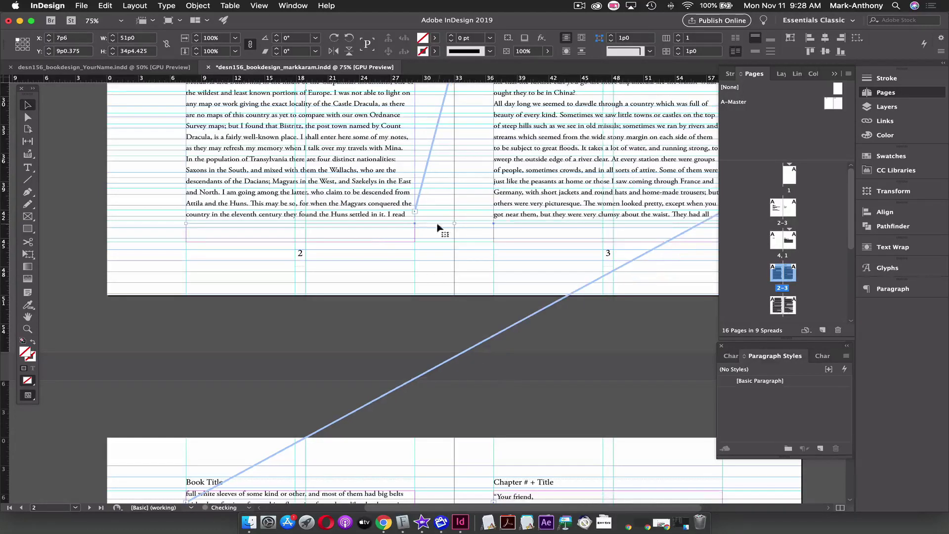
Resize both body text frames on the 4–5 spread together to start at about Y 9p0.375 with a height of about 34p5.625
scroll(558, 227, up, 1)
scroll(559, 226, up, 10)
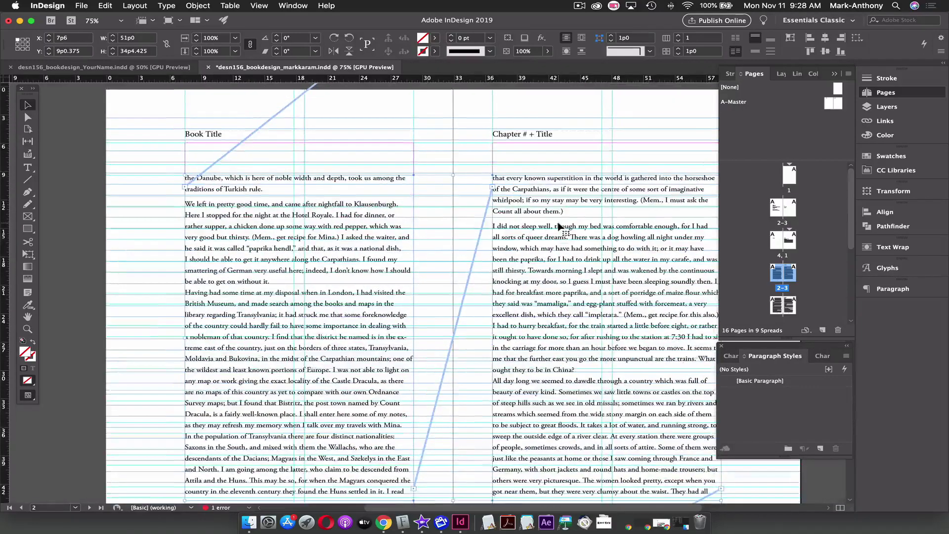
scroll(559, 226, right, 2)
scroll(559, 226, down, 10)
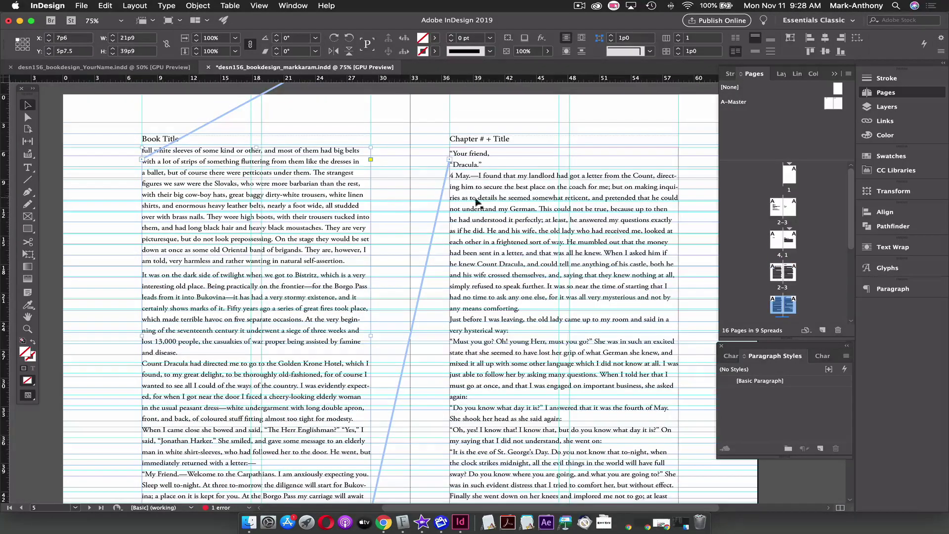
click(410, 147)
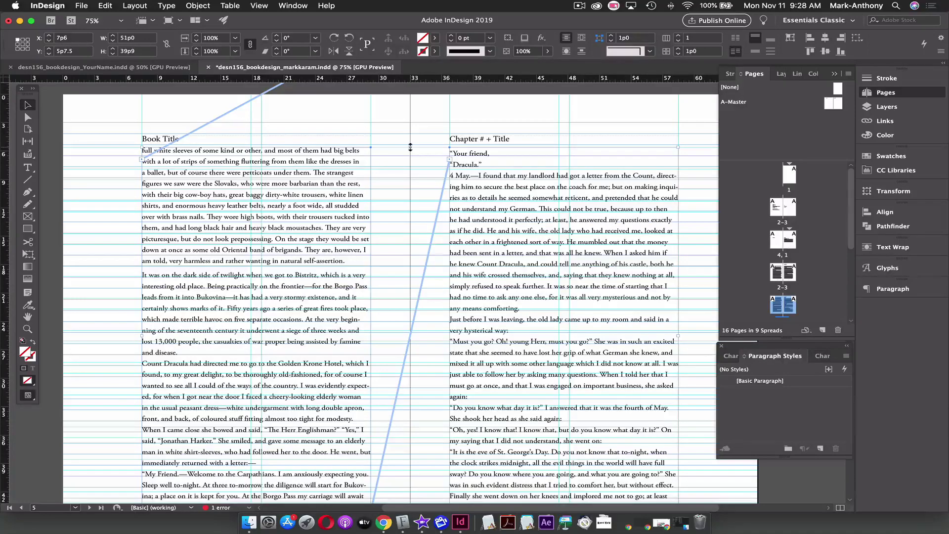
drag(411, 147, 410, 179)
scroll(412, 307, down, 5)
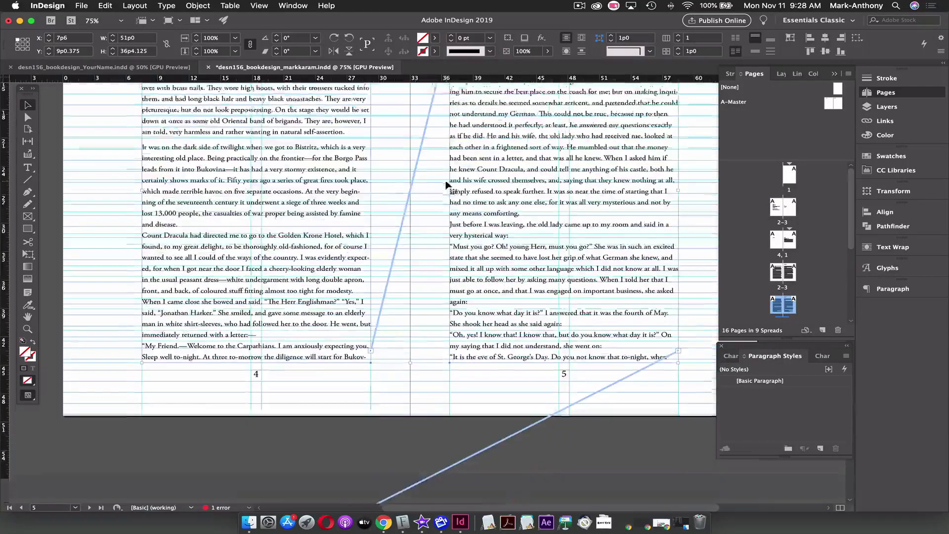
drag(410, 343, 411, 326)
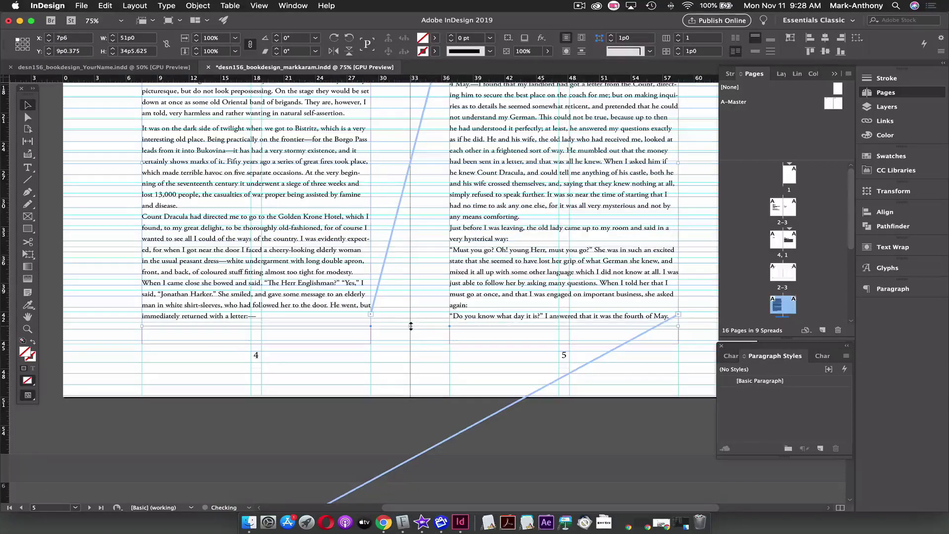
Resize the body text frames on the 6–7 and following spreads to match, at Y 9p0.375 and 34p5.625 high
scroll(431, 270, down, 10)
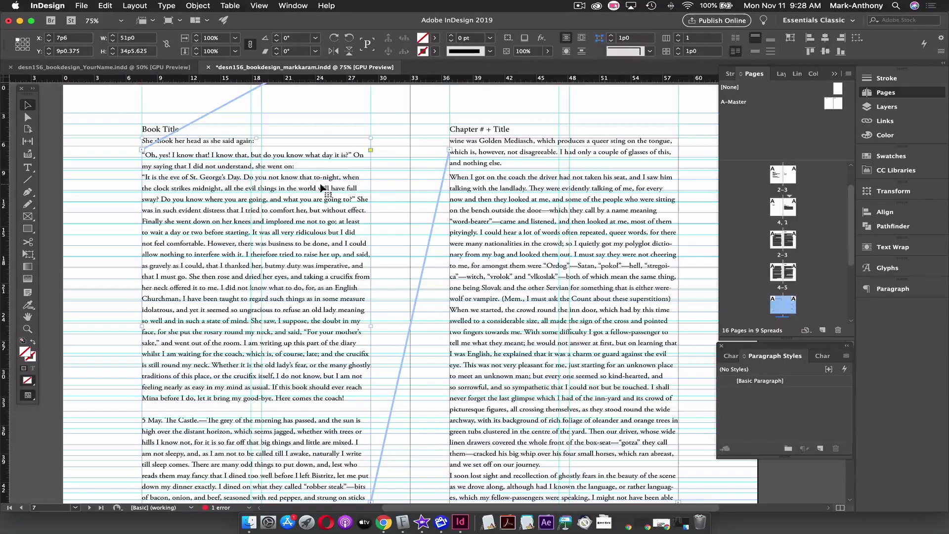
click(492, 189)
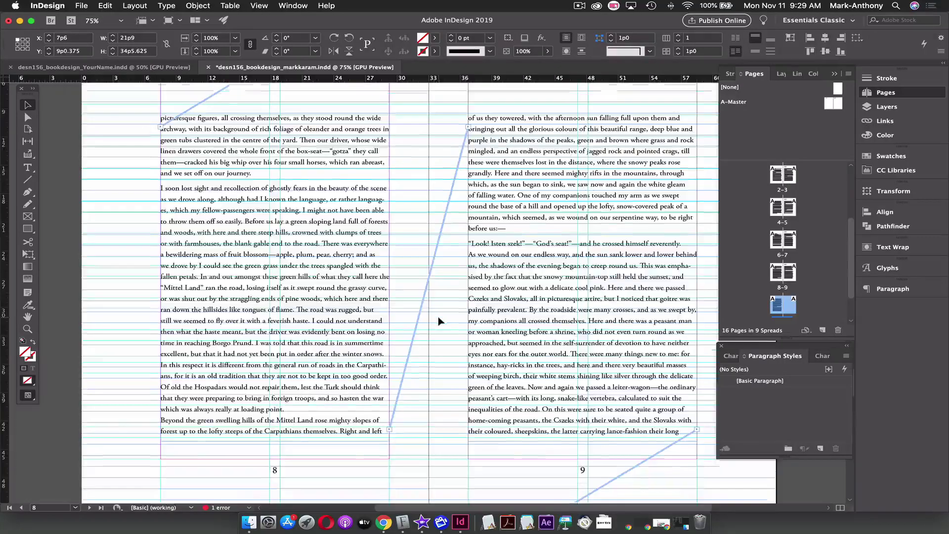
Return to the title and dedication spread and select all the text of the threaded story
scroll(438, 316, up, 10)
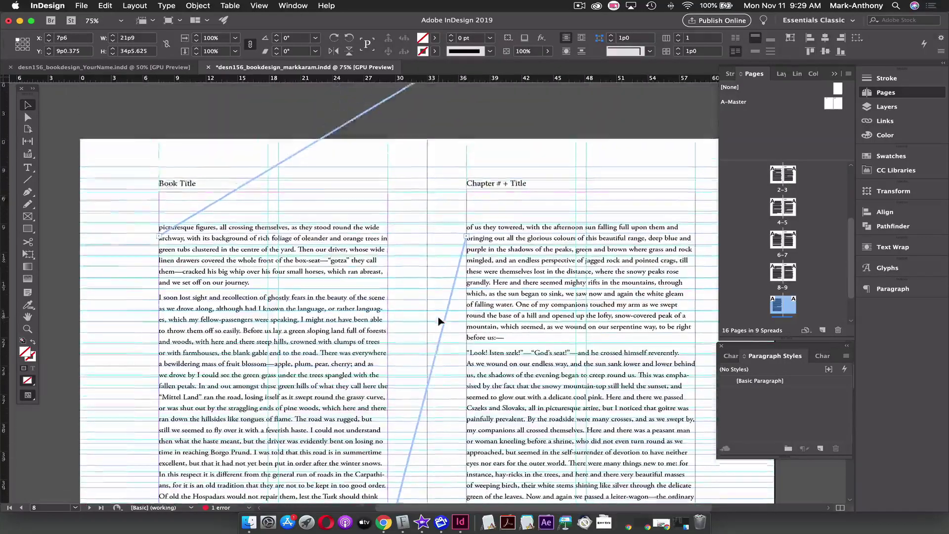
scroll(438, 321, up, 15)
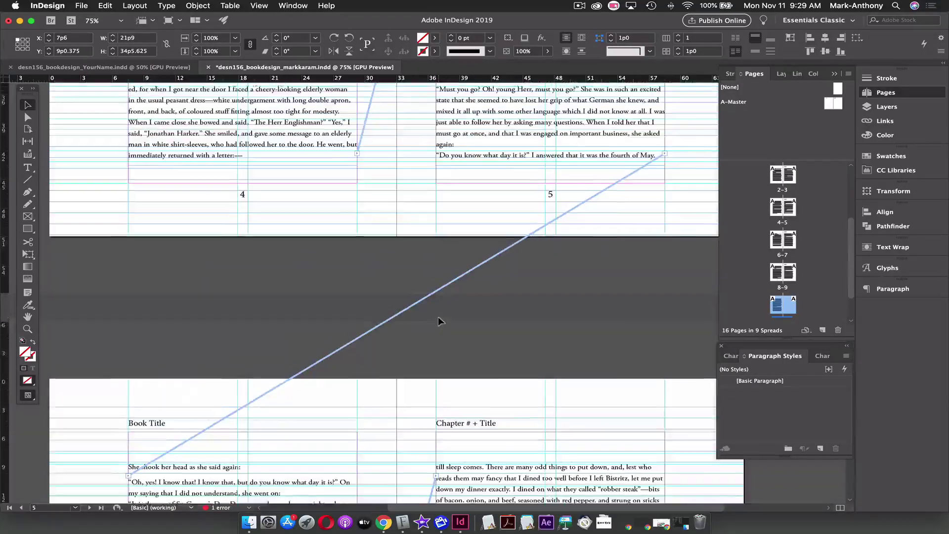
scroll(439, 321, up, 15)
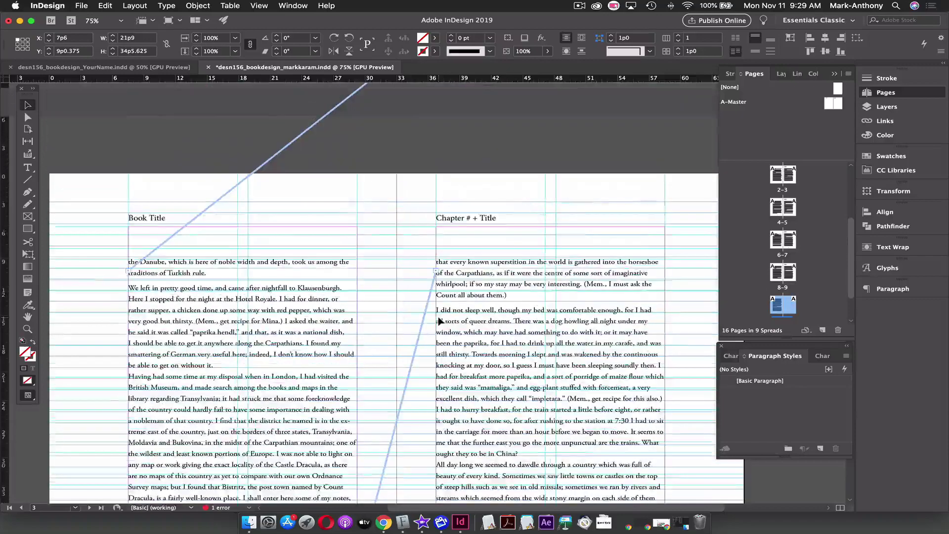
scroll(438, 321, up, 15)
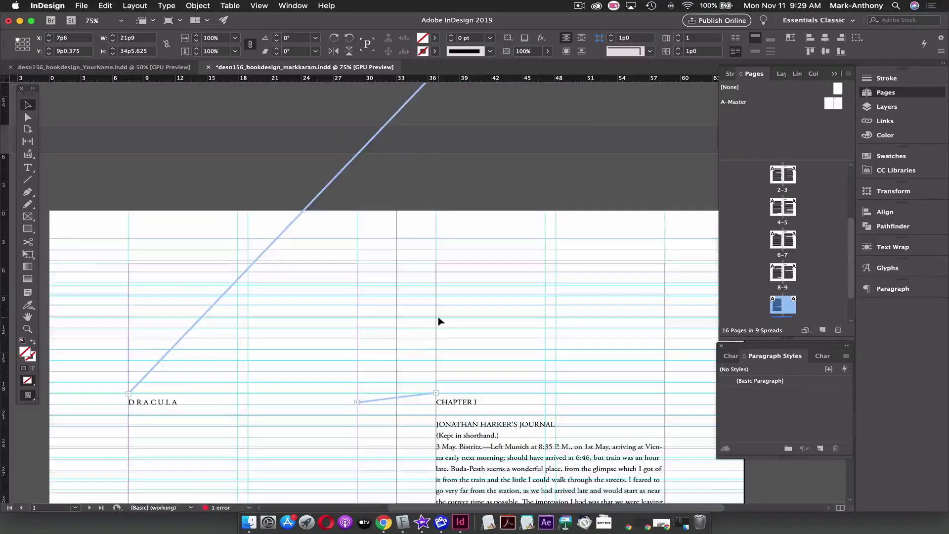
scroll(438, 317, up, 5)
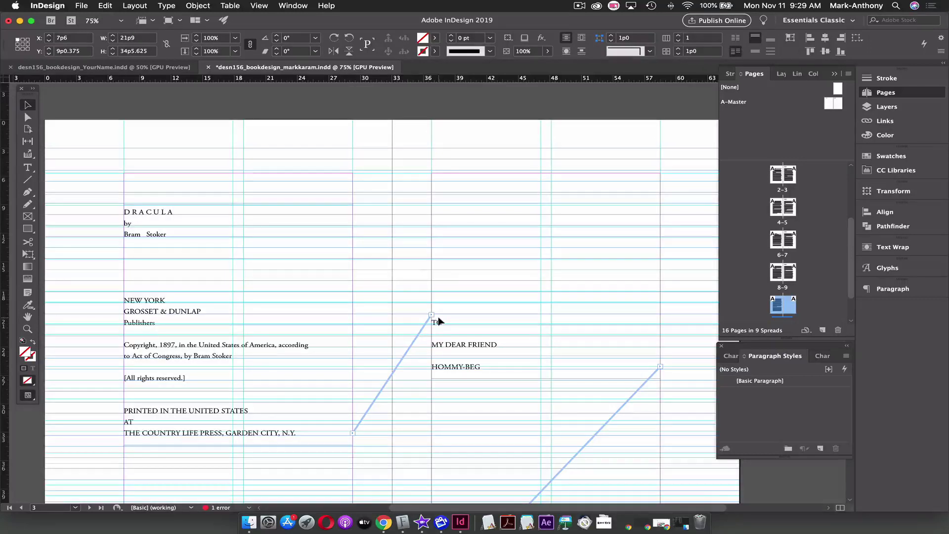
scroll(438, 316, down, 2)
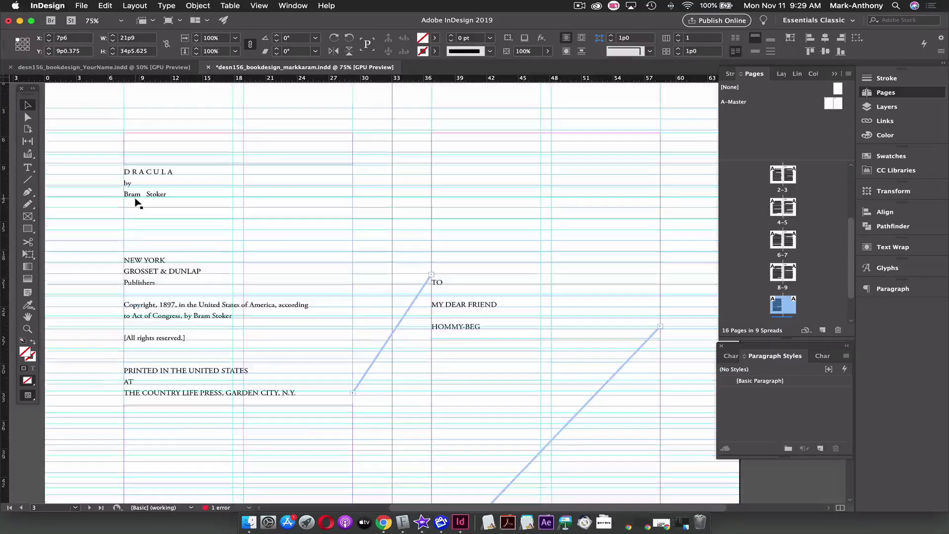
double_click(133, 172)
key(super+a)
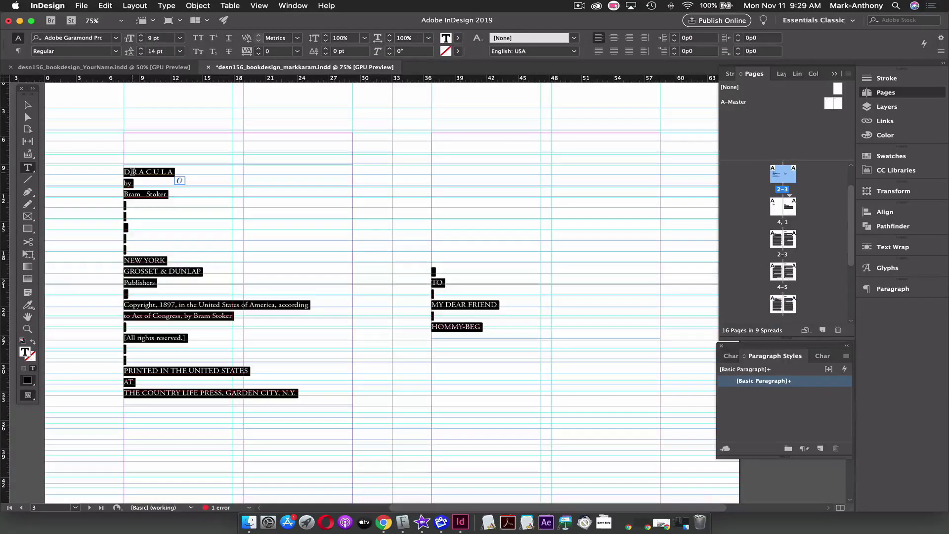
scroll(132, 171, down, 10)
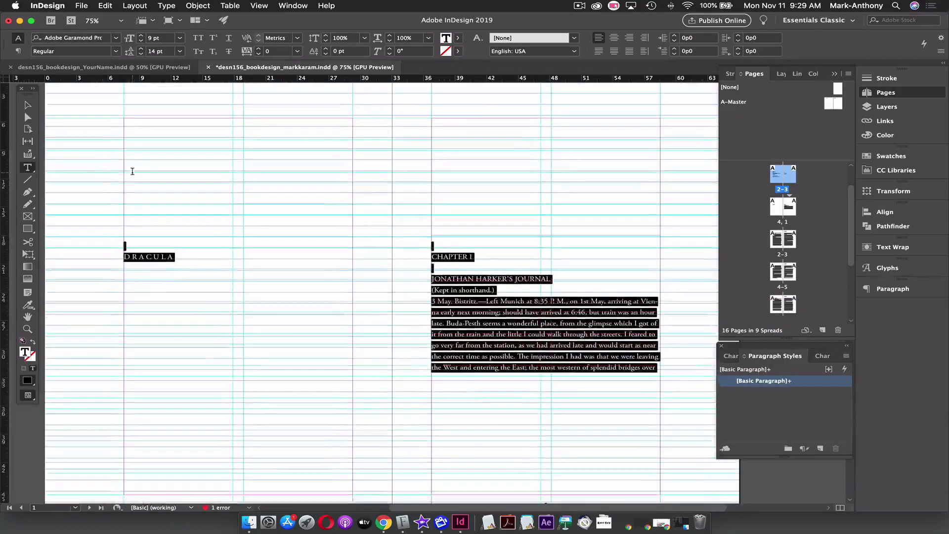
scroll(133, 172, up, 10)
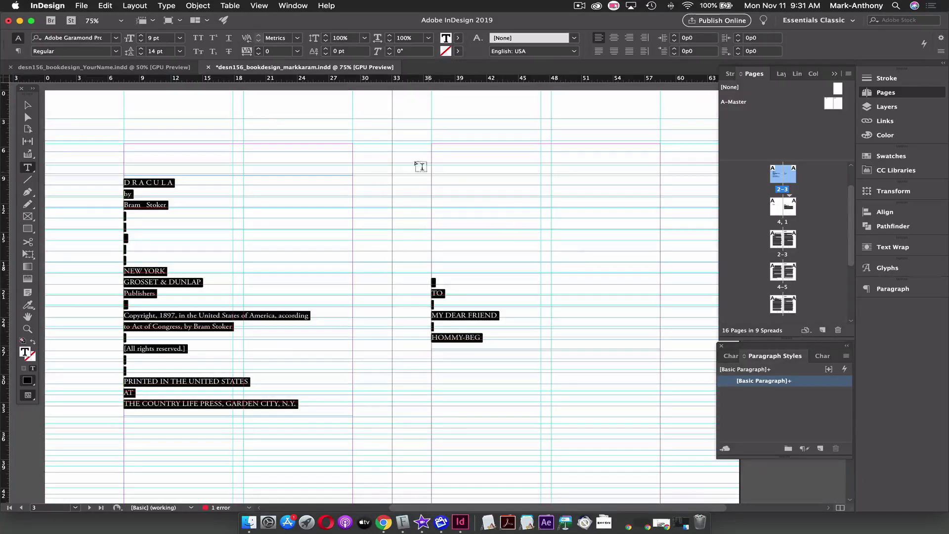
Create a paragraph style named "body" from the selected story text, check its basic character formats, and apply it to the selection
click(166, 6)
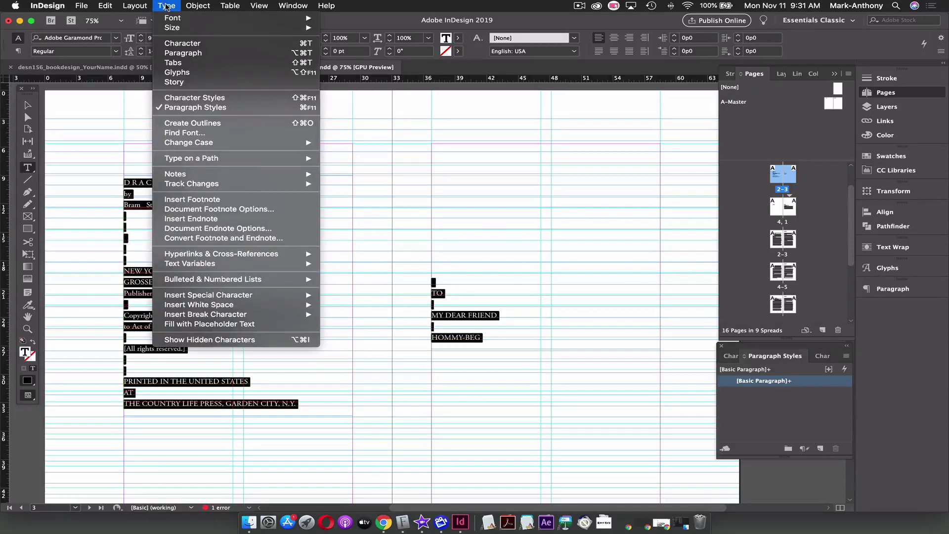
click(245, 107)
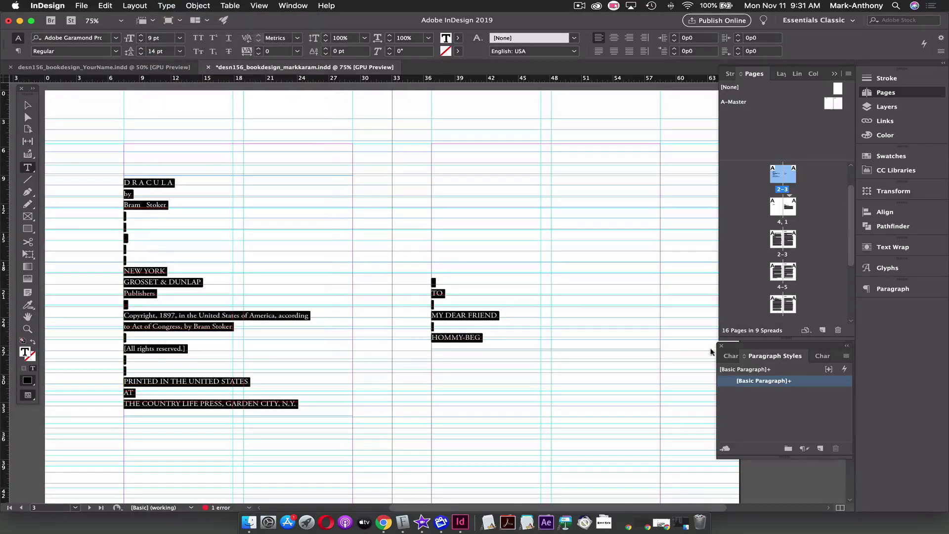
click(820, 449)
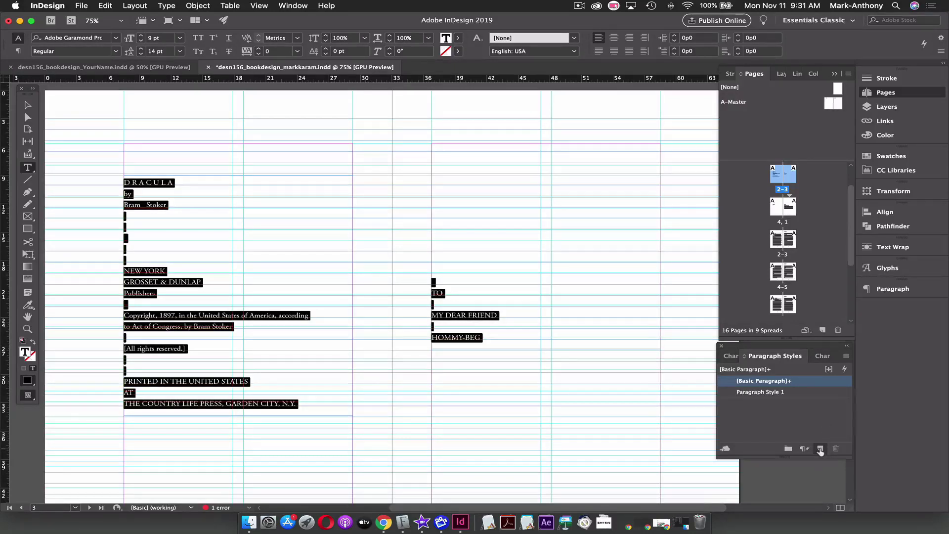
double_click(778, 393)
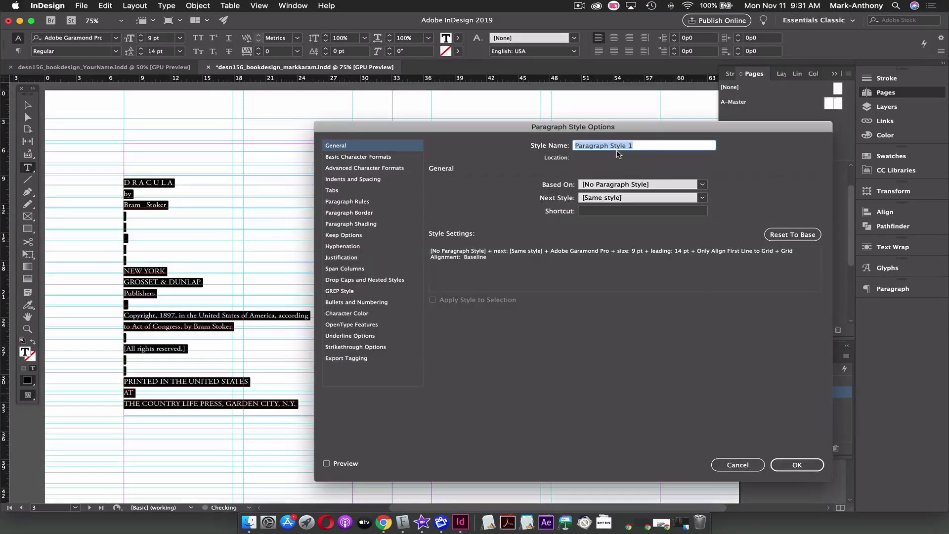
text(body)
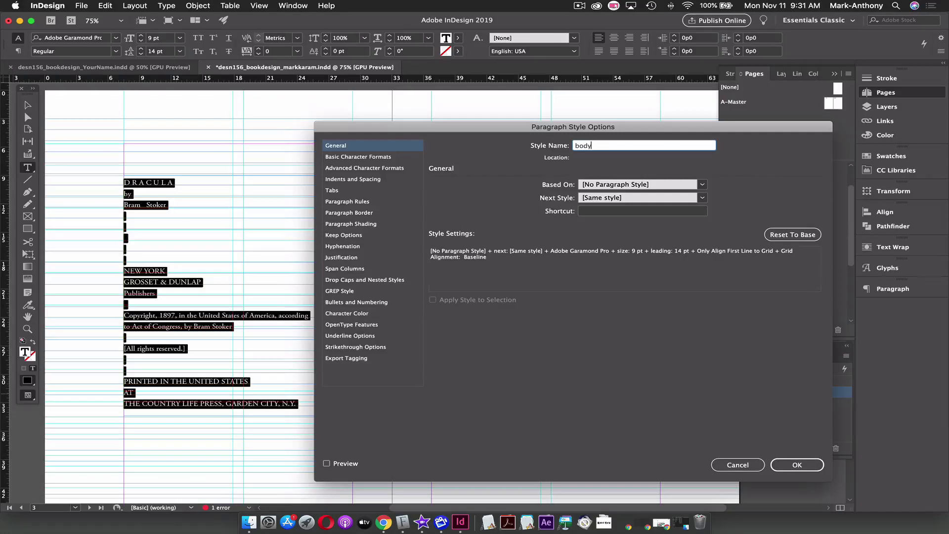
click(375, 157)
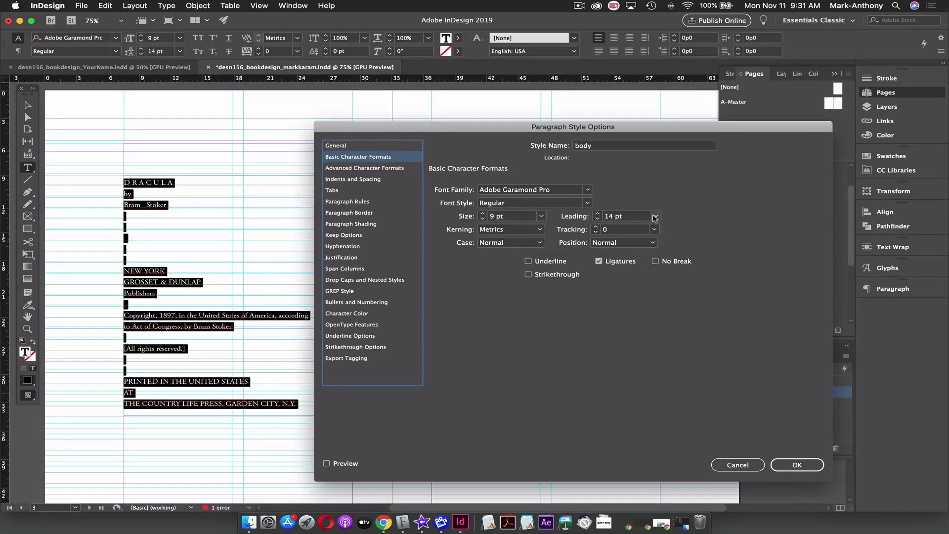
click(782, 466)
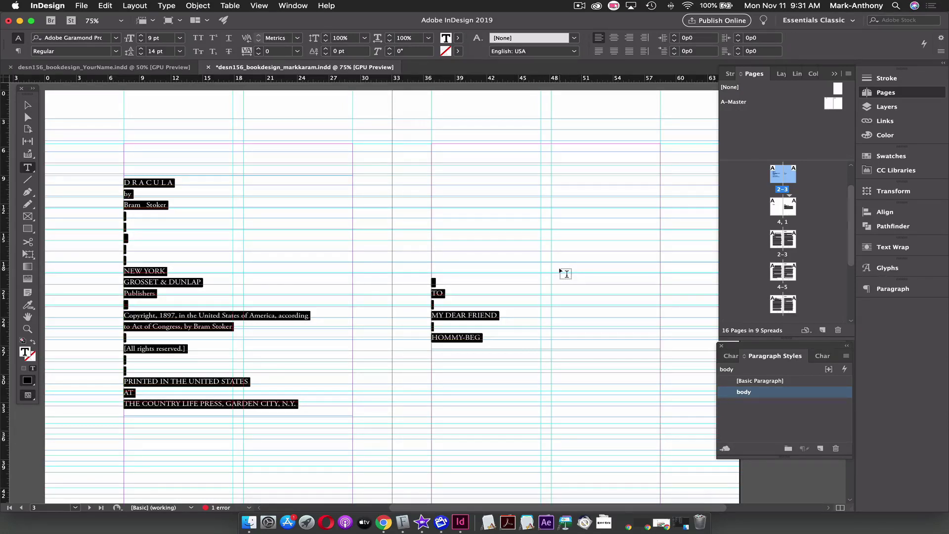
Center-align all the title and publishing text on page 2, from "DRACULA" through "THE COUNTRY LIFE PRESS, GARDEN CITY, N.Y."
click(169, 202)
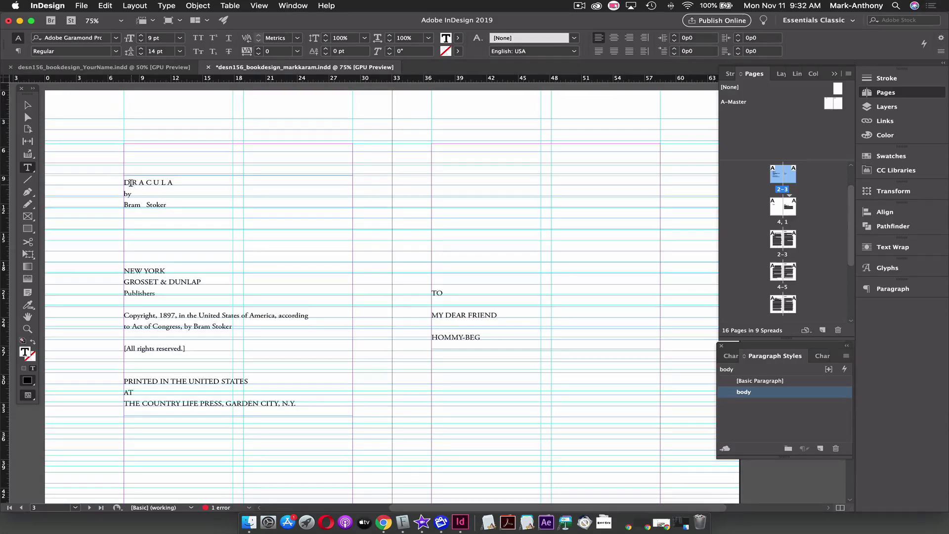
drag(125, 182, 299, 397)
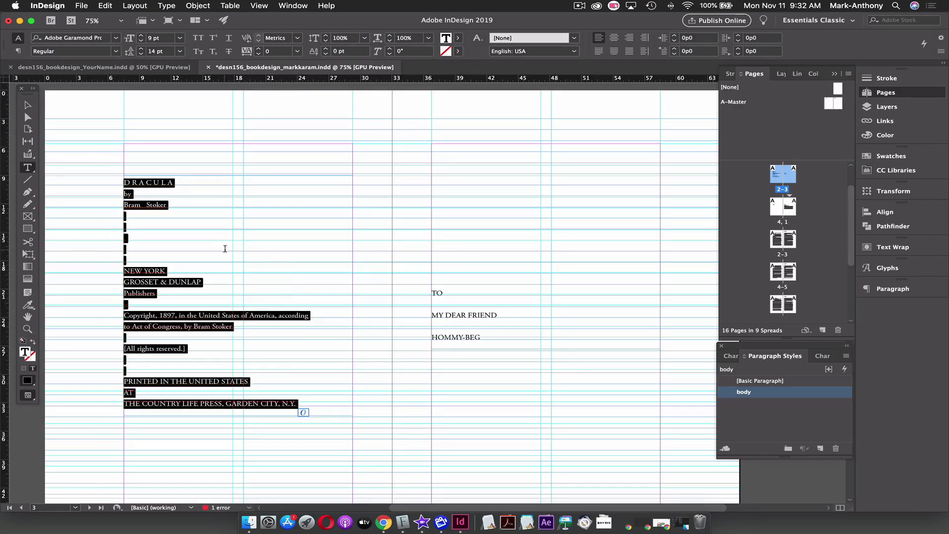
click(614, 38)
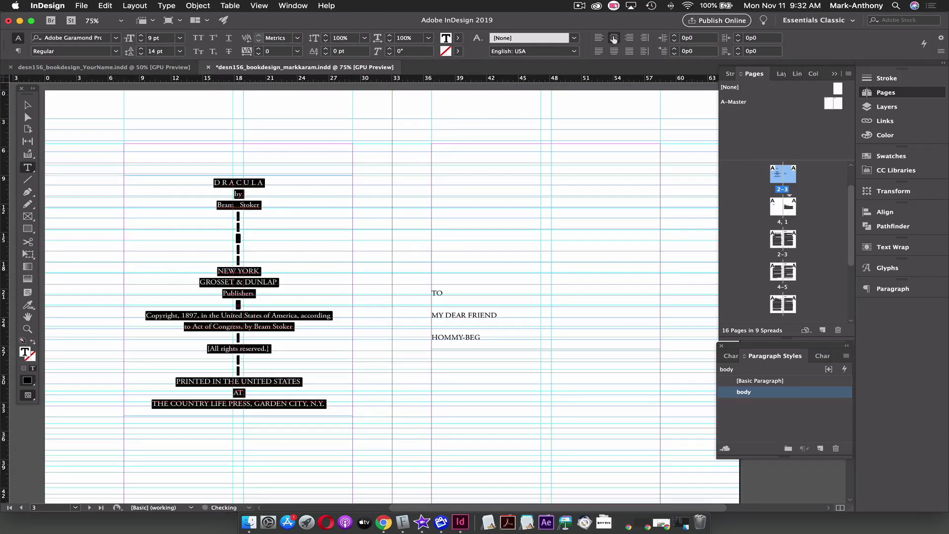
Set the book title, "by" and author lines at the head of page 2 to the Bold font style
click(262, 204)
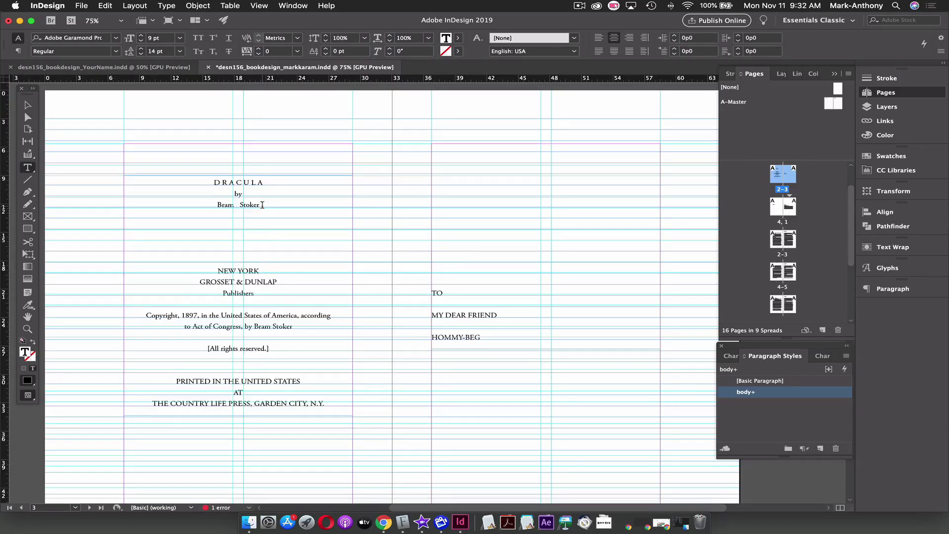
drag(263, 205, 213, 185)
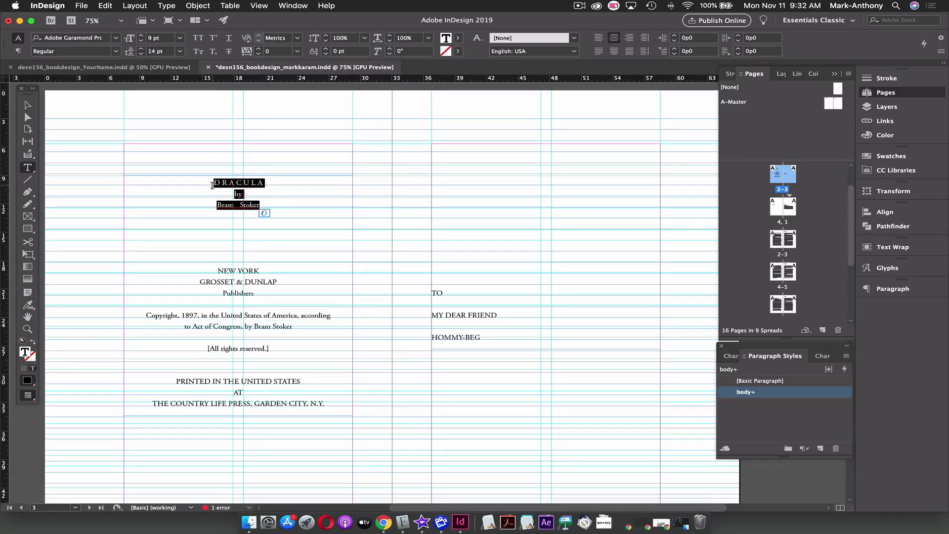
click(116, 51)
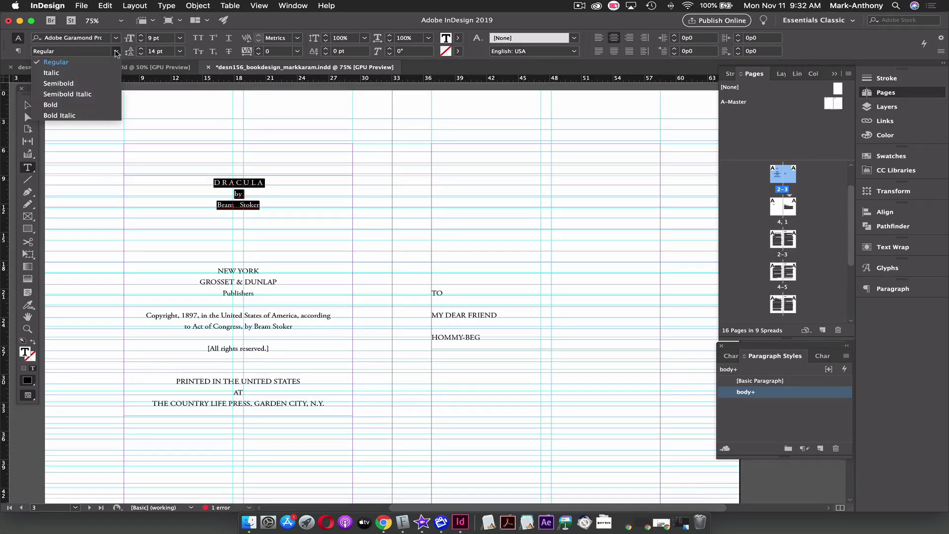
click(75, 105)
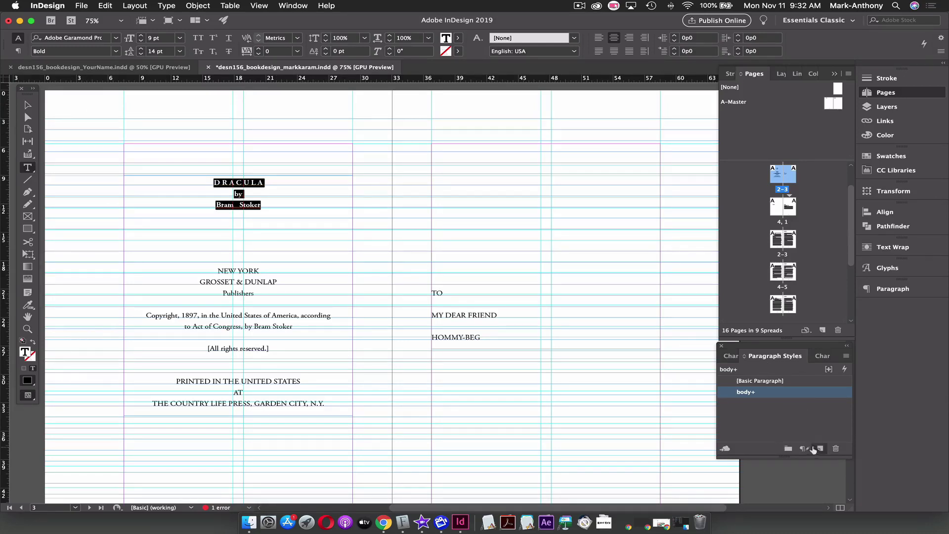
Create a character style named "bold" from the selected title, "by" and author lines and apply it to them
click(730, 357)
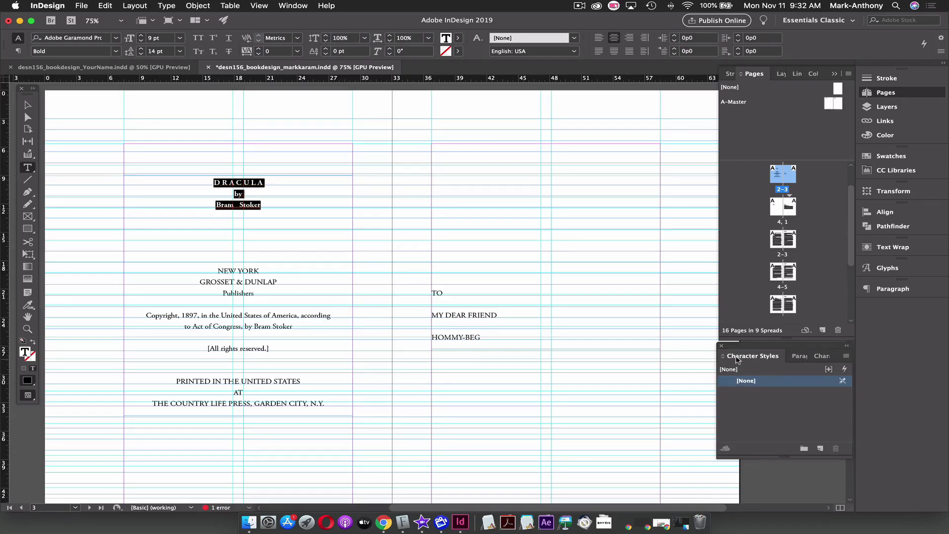
click(820, 448)
double_click(793, 392)
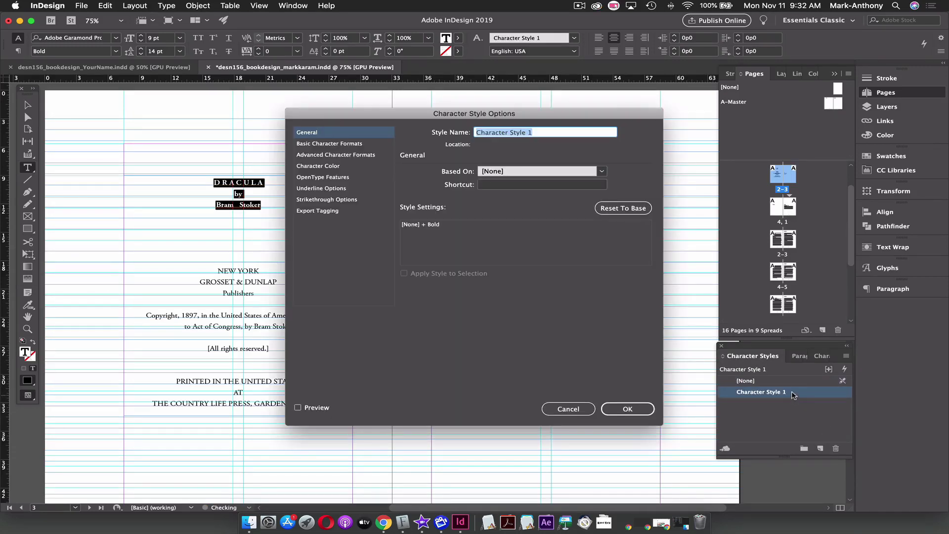
text(bold)
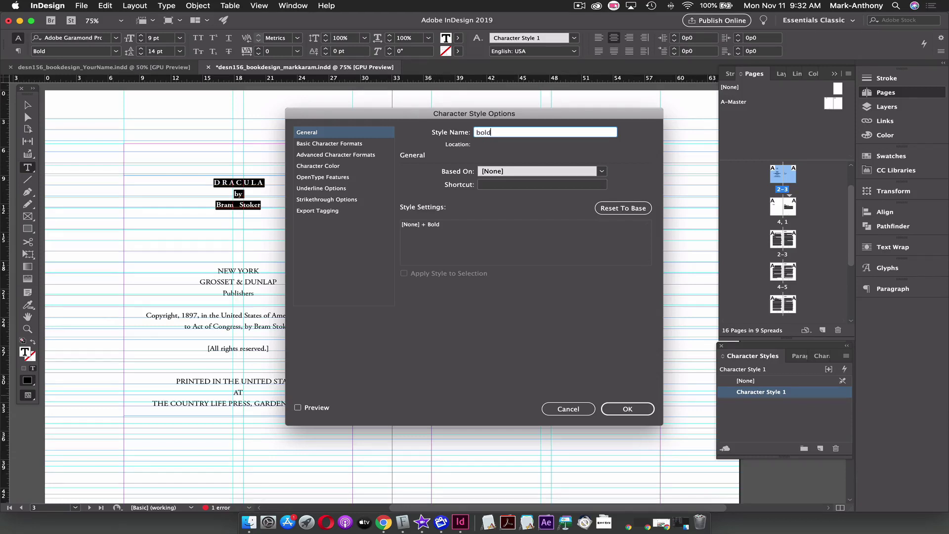
key(Return)
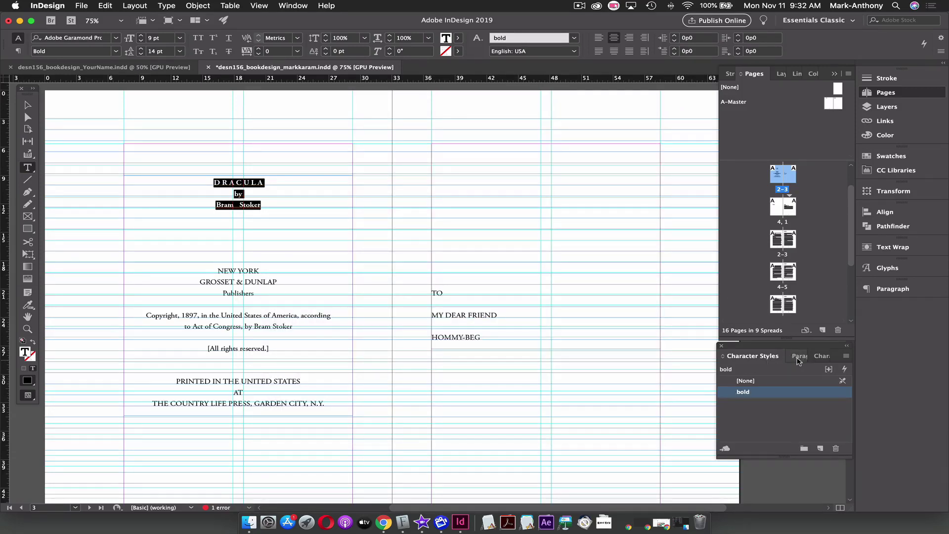
Set the font size of the "DRACULA" title line on page 2 to 14 pt
click(798, 362)
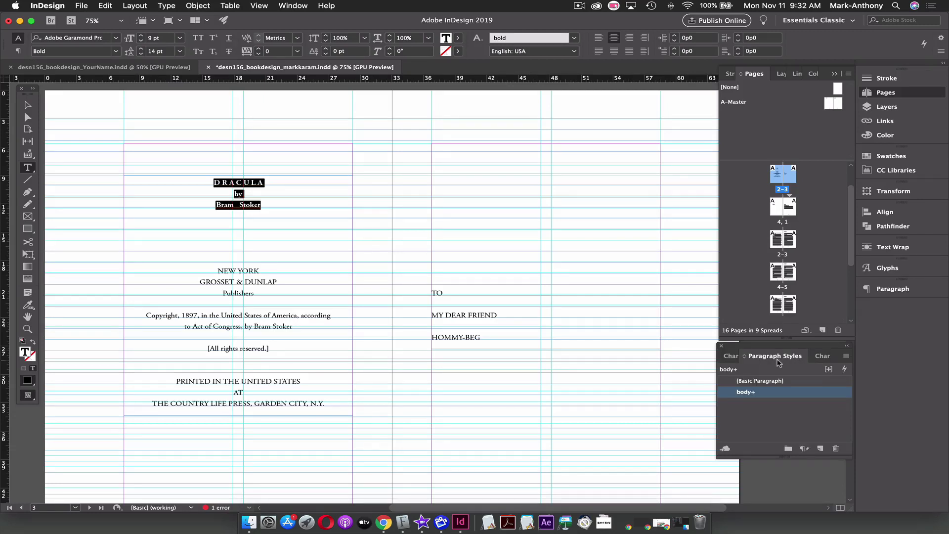
drag(265, 183, 214, 183)
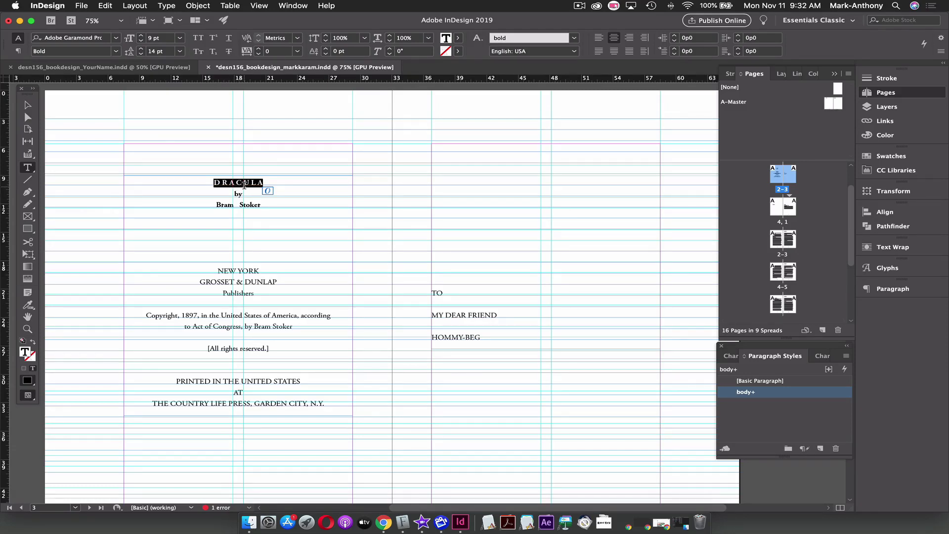
click(180, 39)
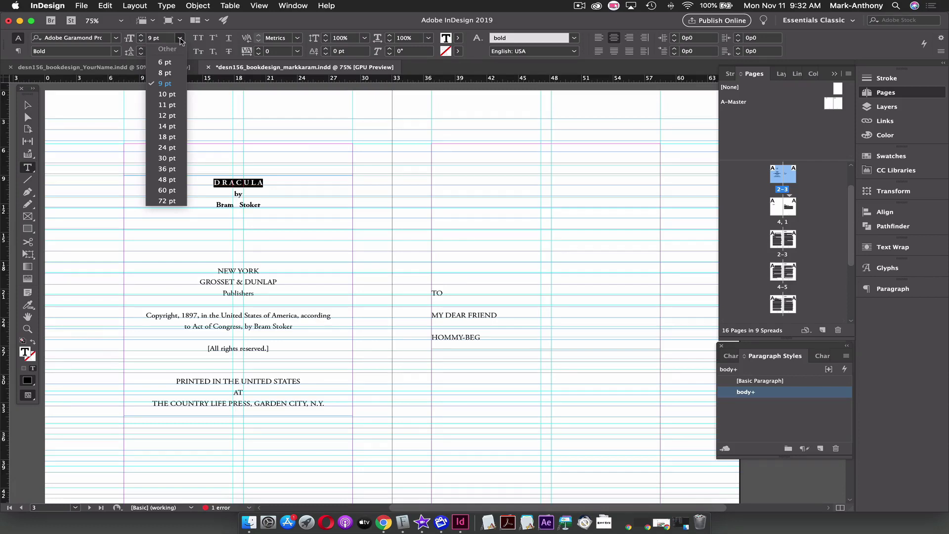
click(168, 127)
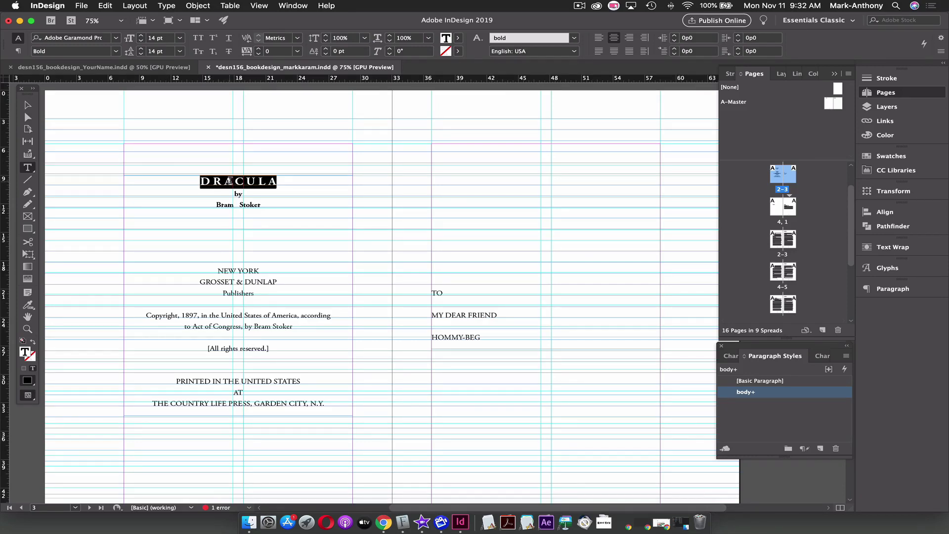
Create a paragraph style named "heading" from the selected title line, based on body, and apply it to that line
click(820, 448)
double_click(797, 405)
text(heading)
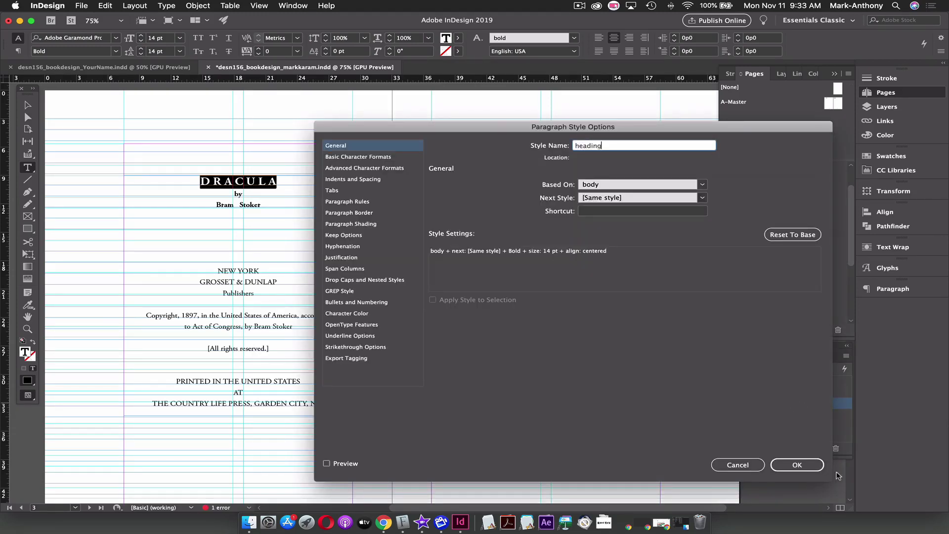
click(797, 464)
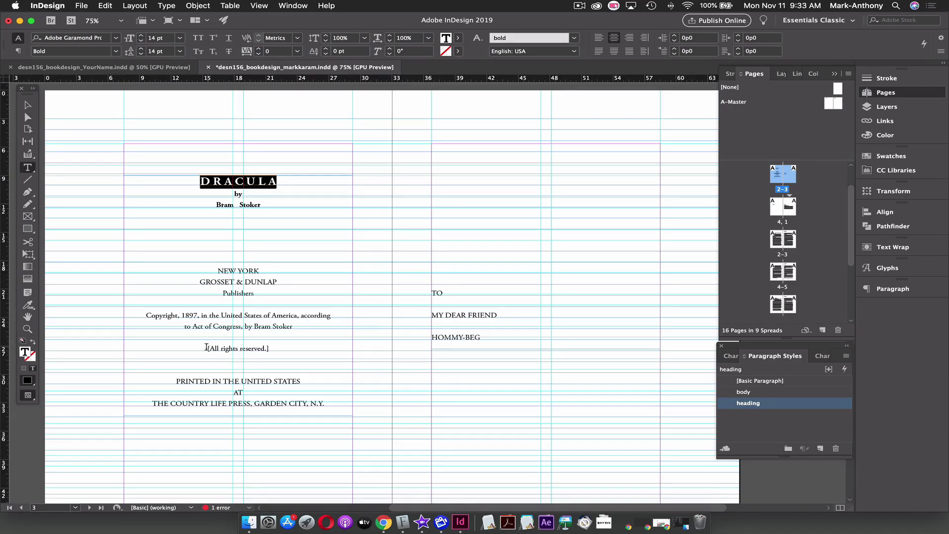
Set the "[All rights reserved.]" line on page 2 to the Semibold Italic font style
drag(204, 348, 278, 353)
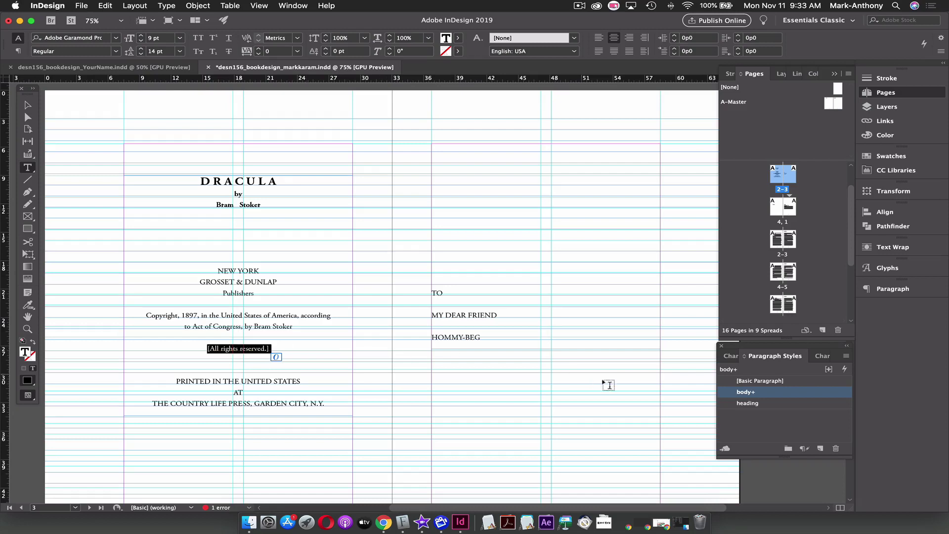
click(117, 51)
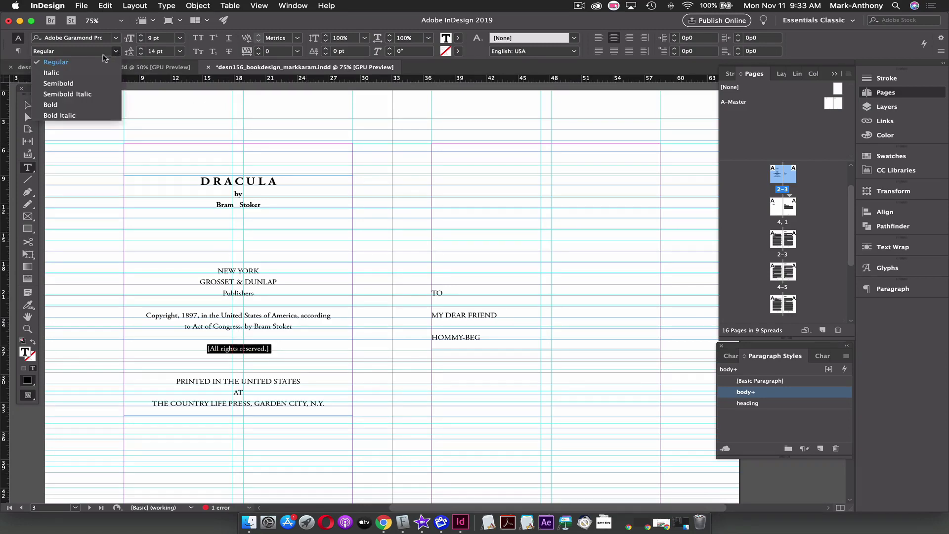
click(67, 94)
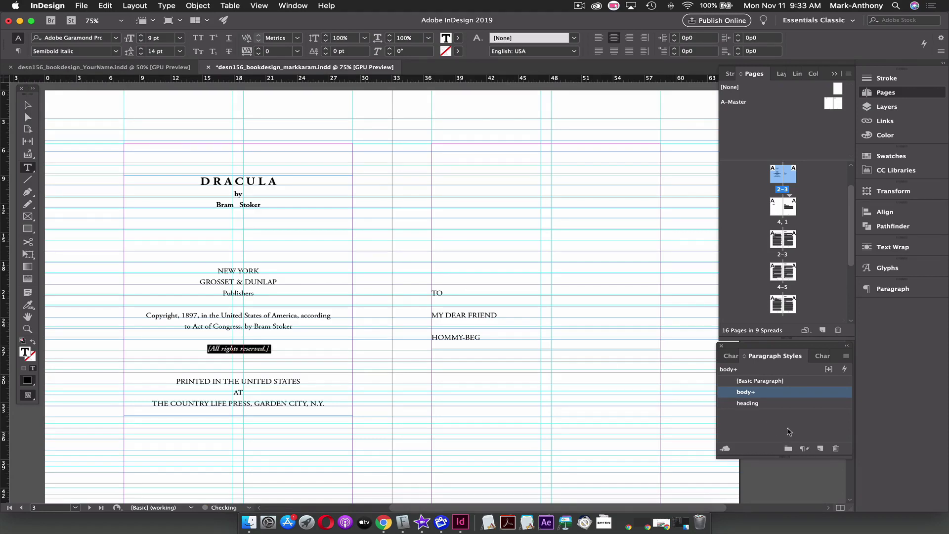
Create a character style named "semi-bold italic" from the selected rights line and apply it to that text
click(732, 356)
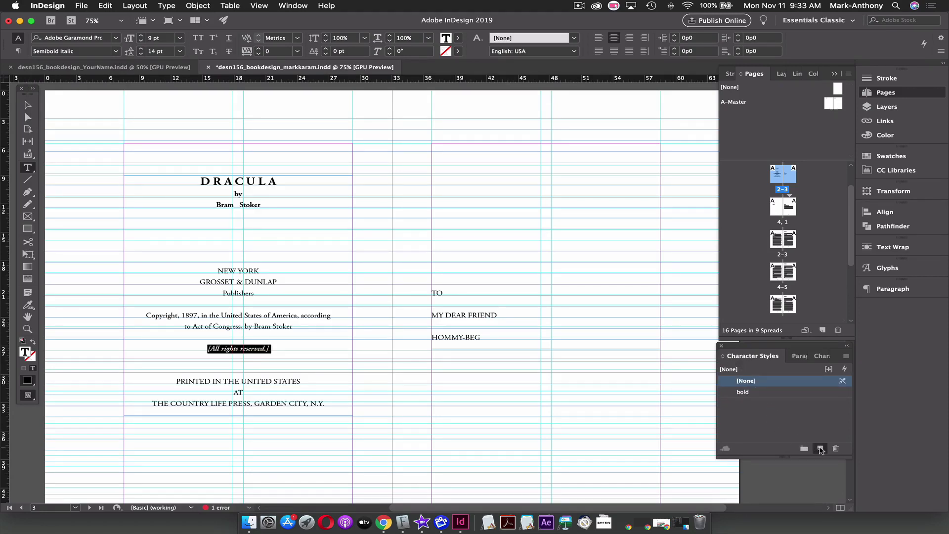
double_click(797, 404)
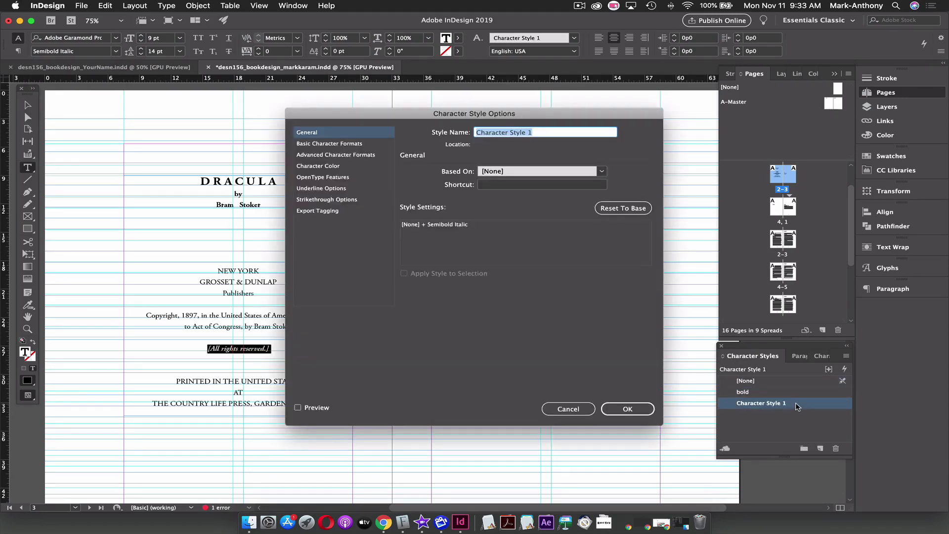
text(semi-)
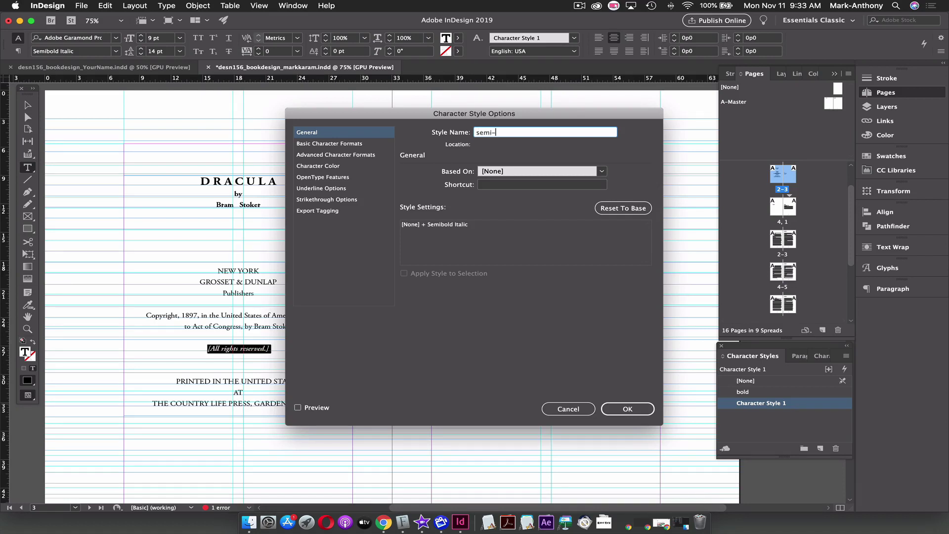
text(bold italic)
key(Return)
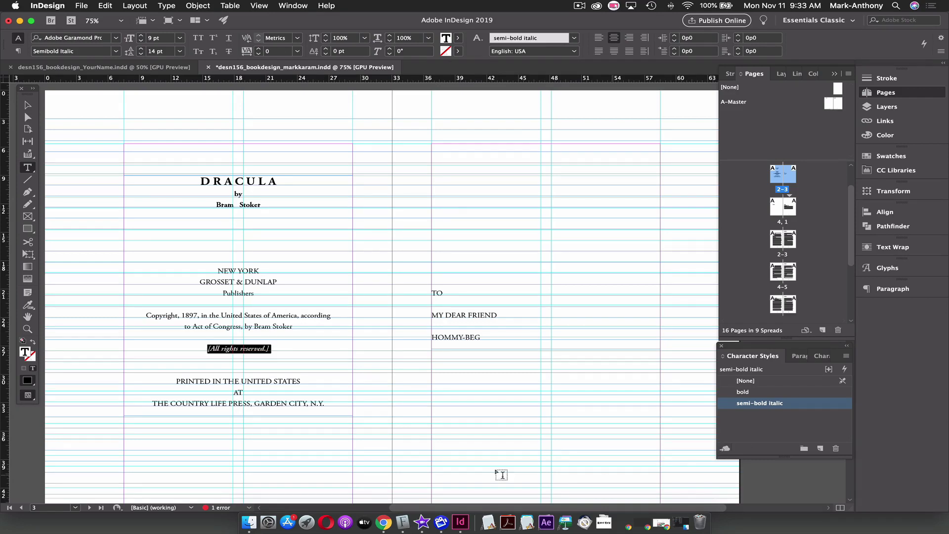
Apply the bold character style to the three publisher lines on page 2 and to the center-aligned dedication on page 3
drag(217, 270, 257, 290)
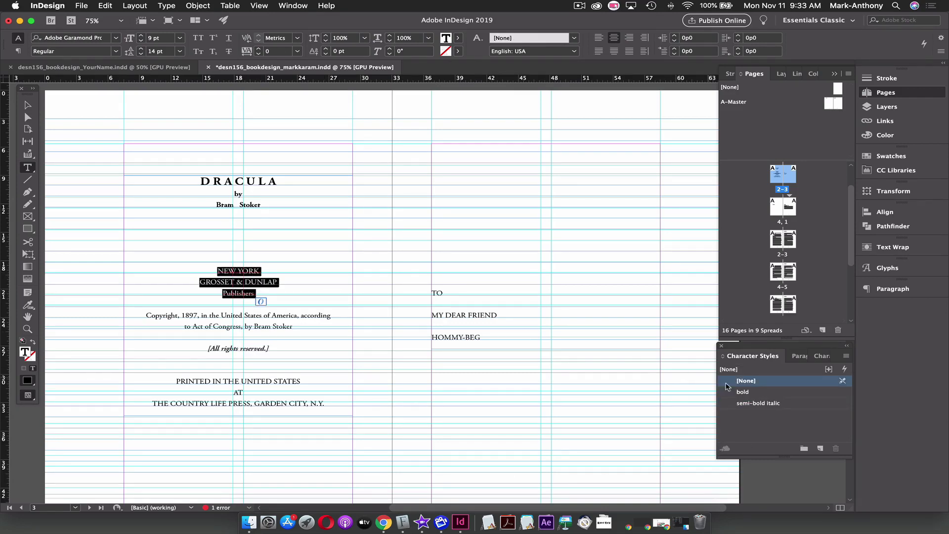
click(764, 392)
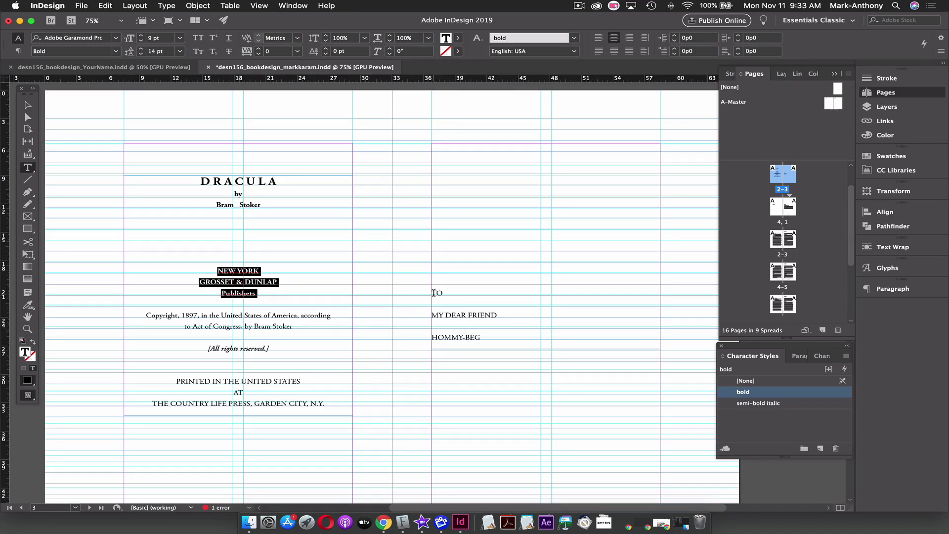
drag(434, 293, 486, 341)
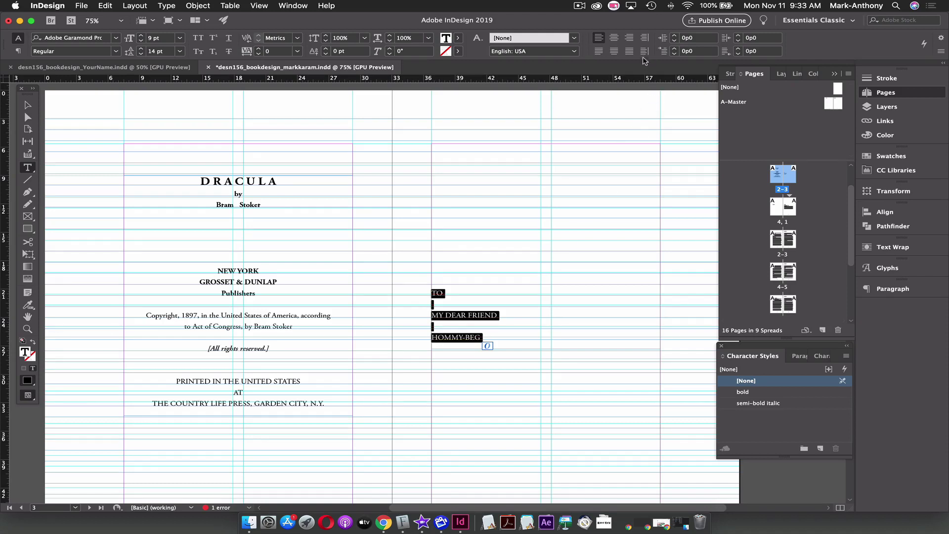
click(614, 39)
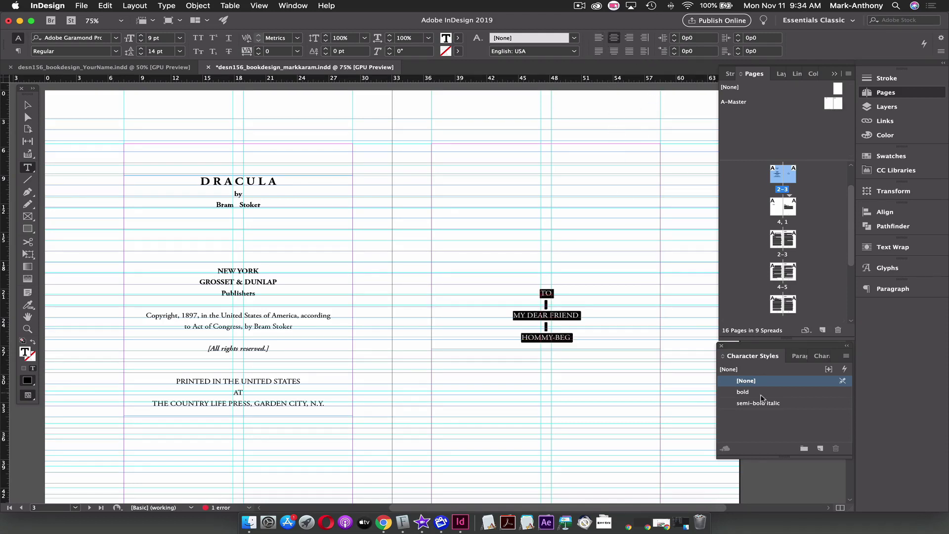
click(771, 393)
click(566, 281)
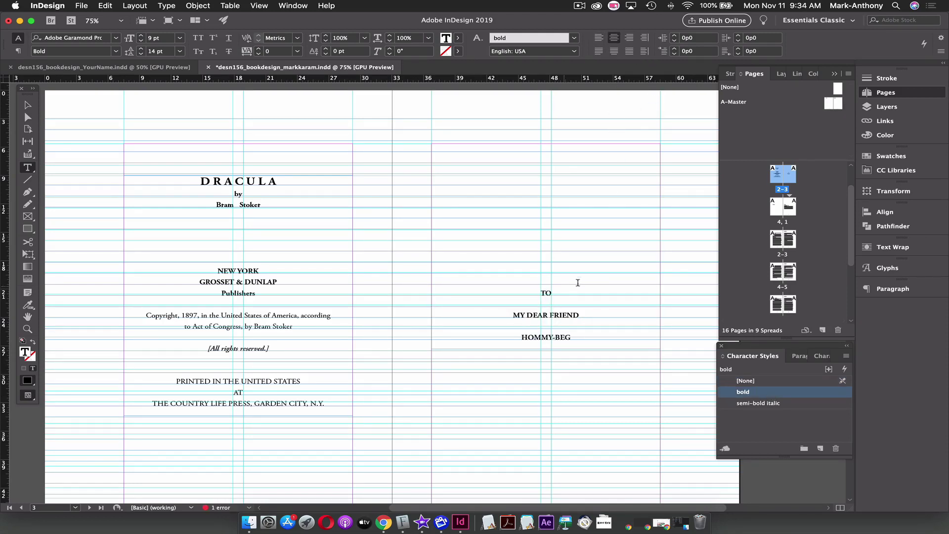
Preview the title and dedication spread and the chapter opening spread without guides, then return to the normal guide view
key(Escape)
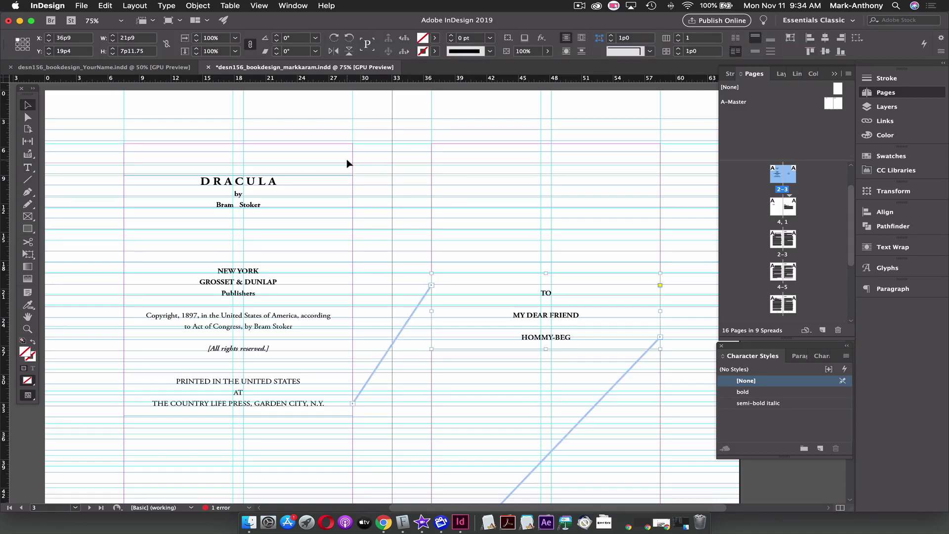
key(w)
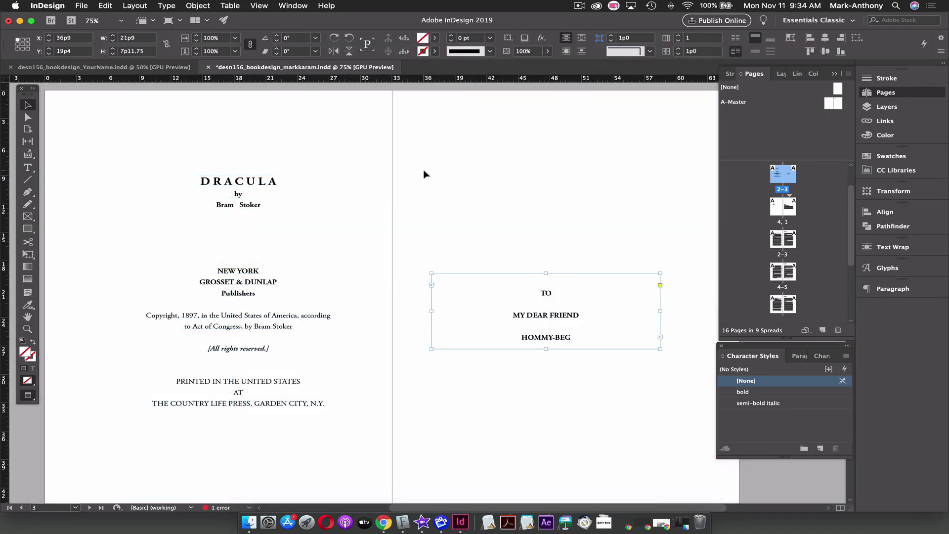
click(423, 170)
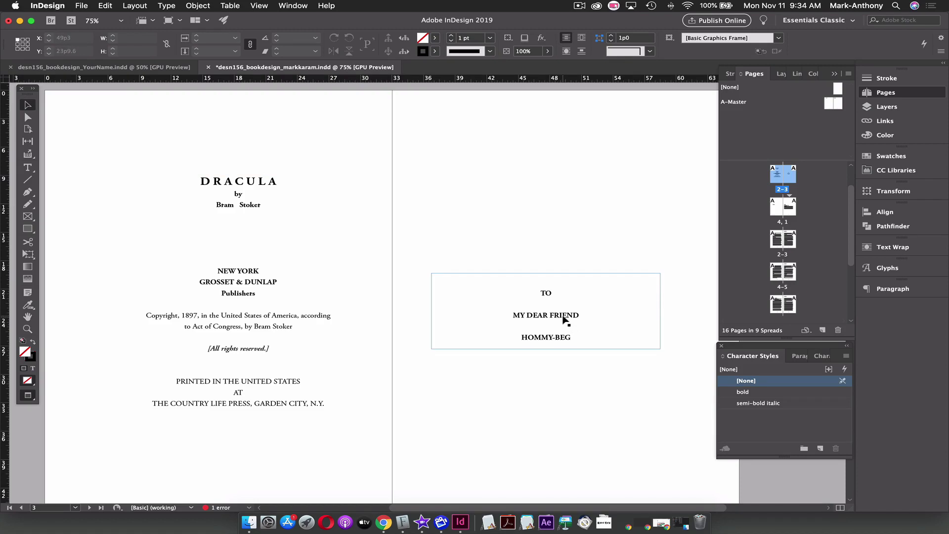
scroll(563, 318, down, 10)
scroll(563, 319, down, 5)
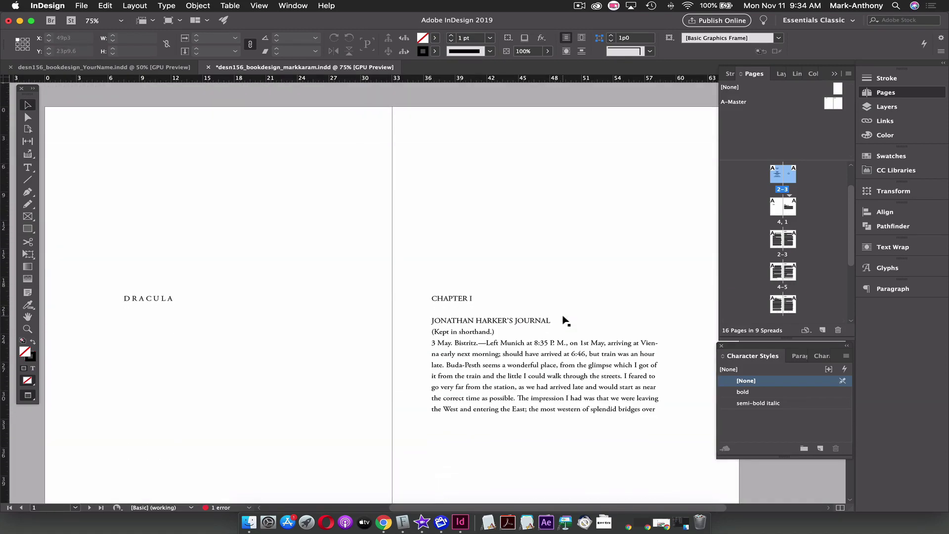
scroll(564, 319, down, 1)
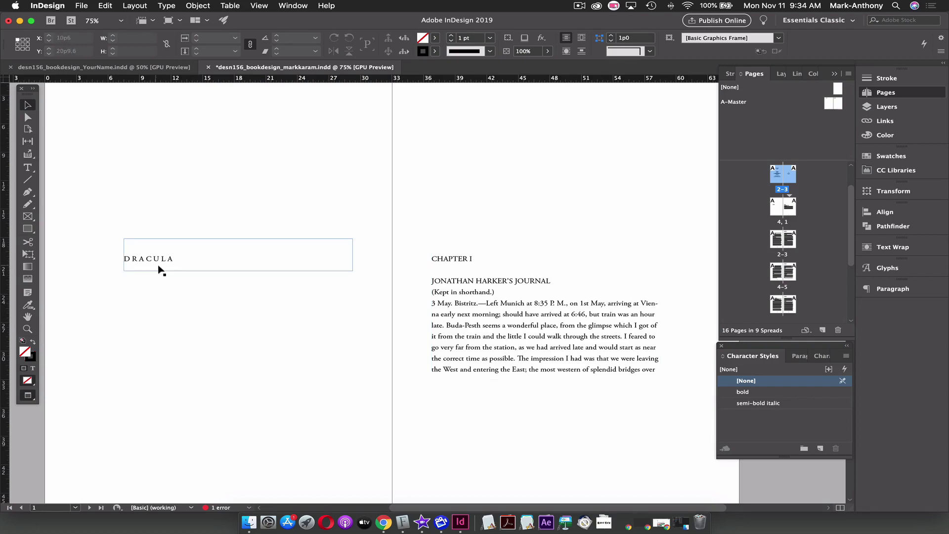
key(w)
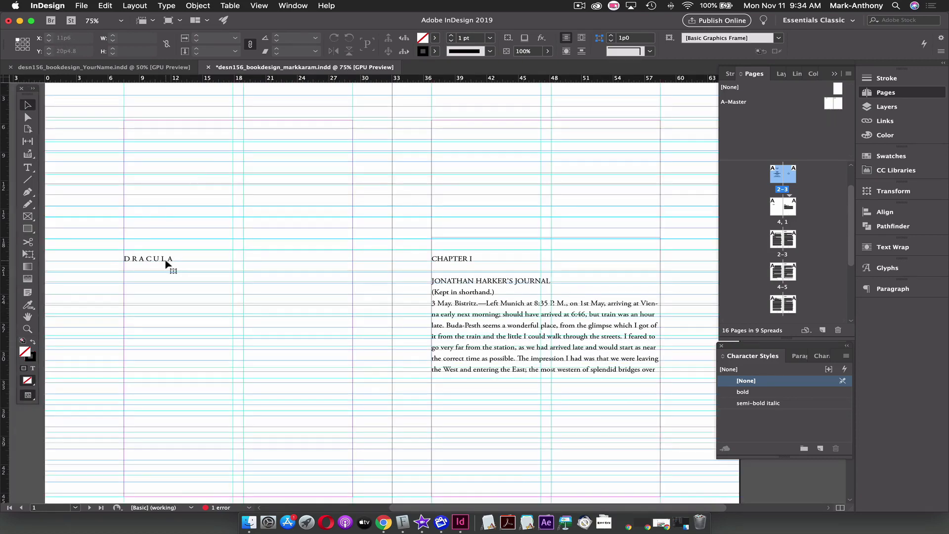
Apply the heading paragraph style to the "DRACULA" line and the "CHAPTER I" heading on the chapter opening spread
double_click(168, 263)
drag(174, 259, 106, 268)
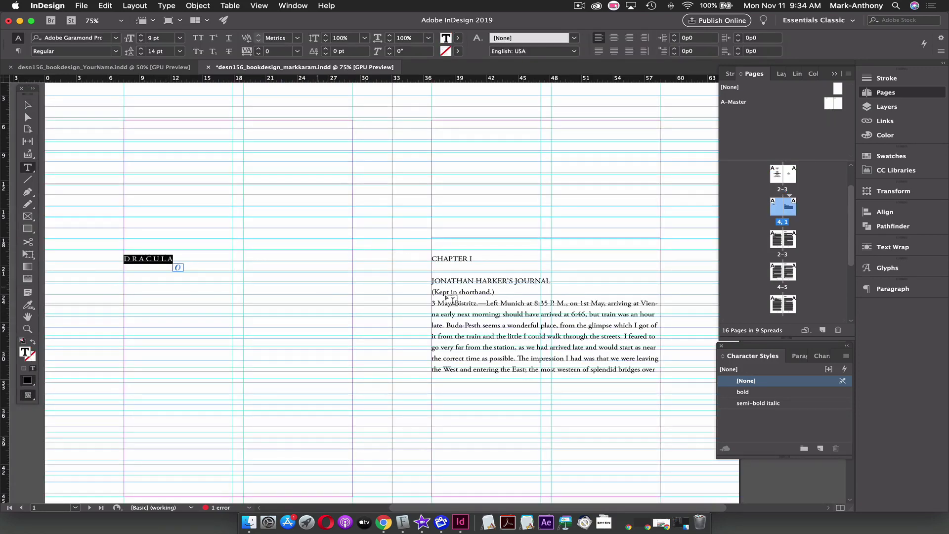
click(798, 356)
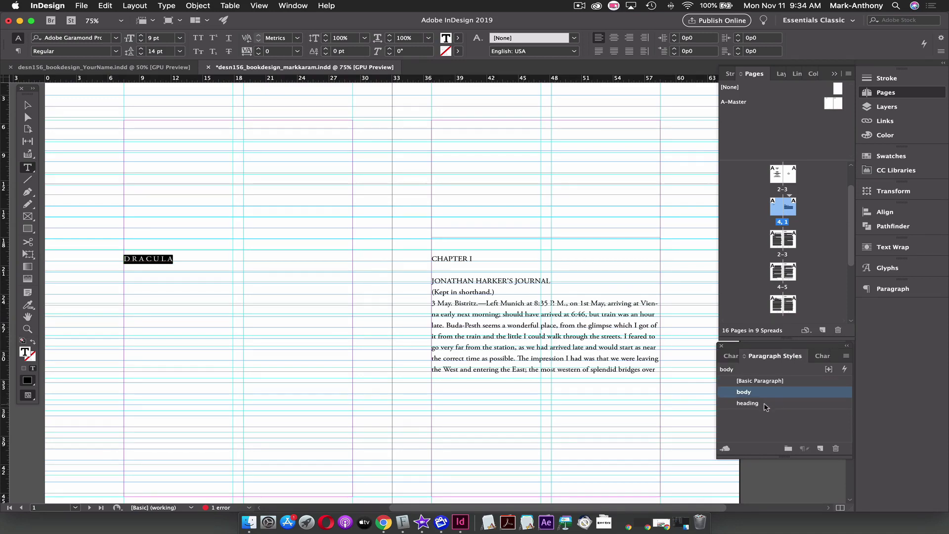
click(749, 403)
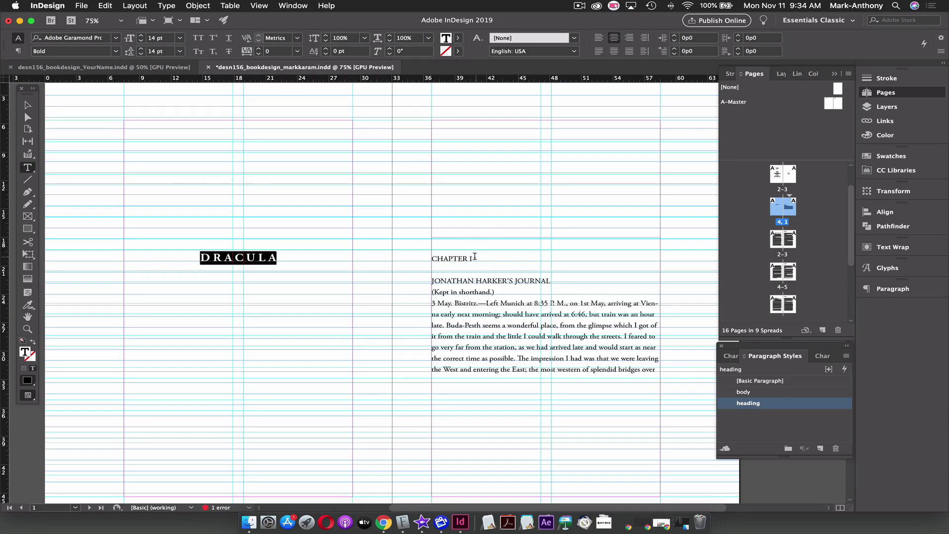
drag(474, 258, 430, 258)
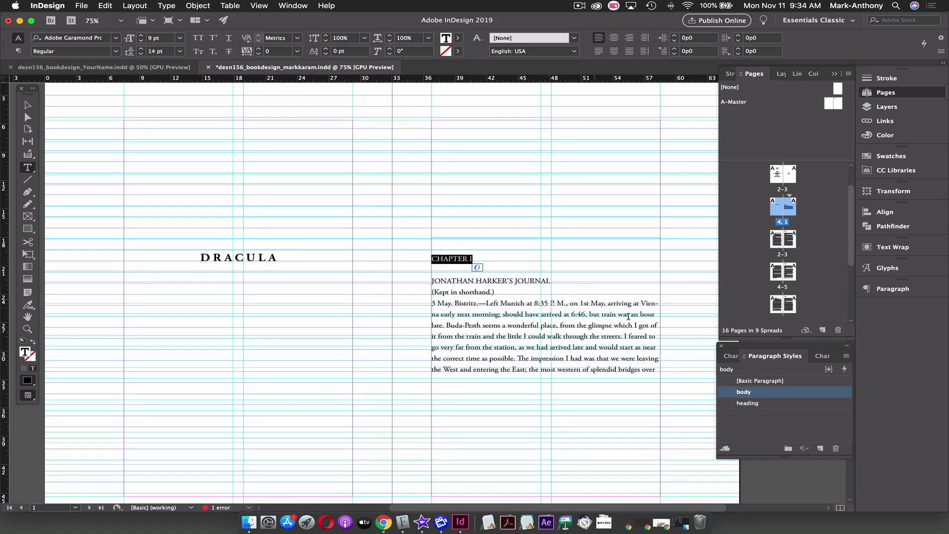
click(780, 405)
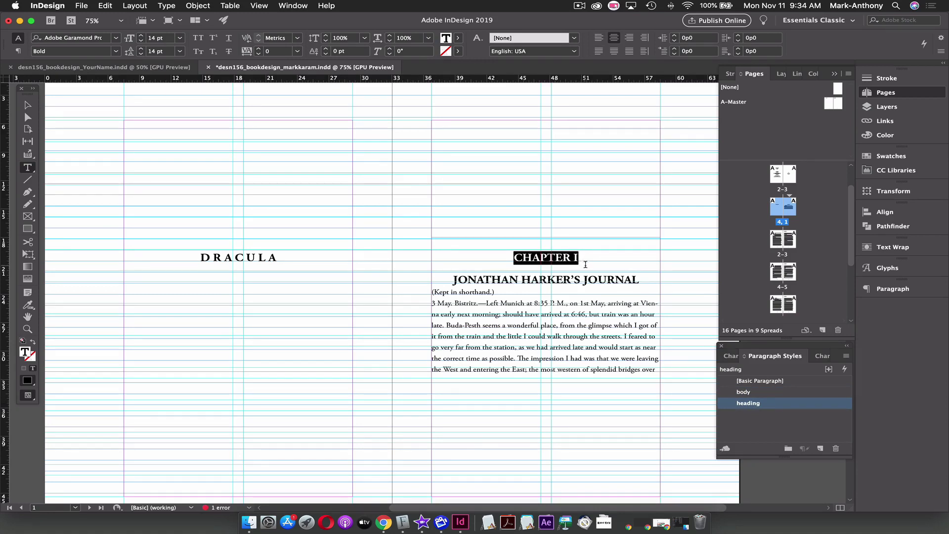
Apply the semi-bold italic character style to the "(Kept in shorthand.)" line under the journal heading and center it
drag(495, 293, 427, 294)
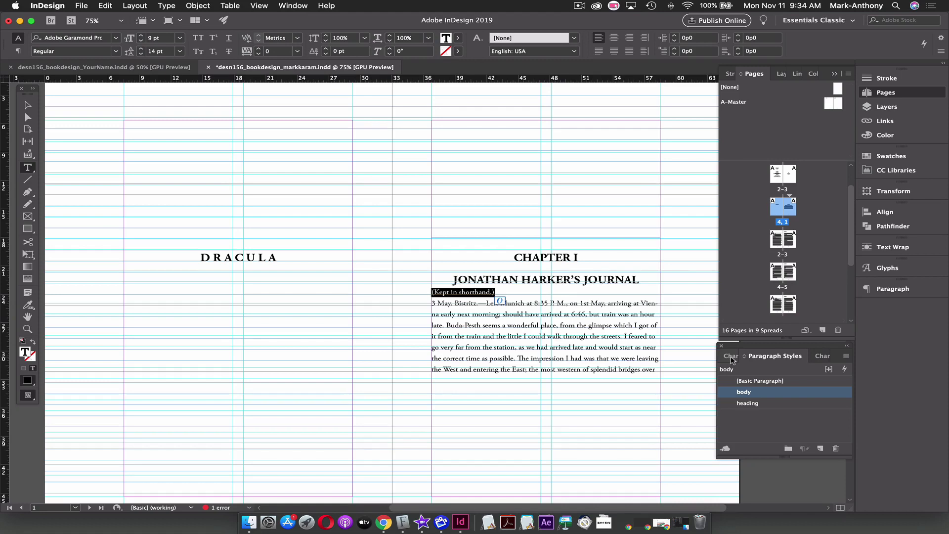
click(731, 355)
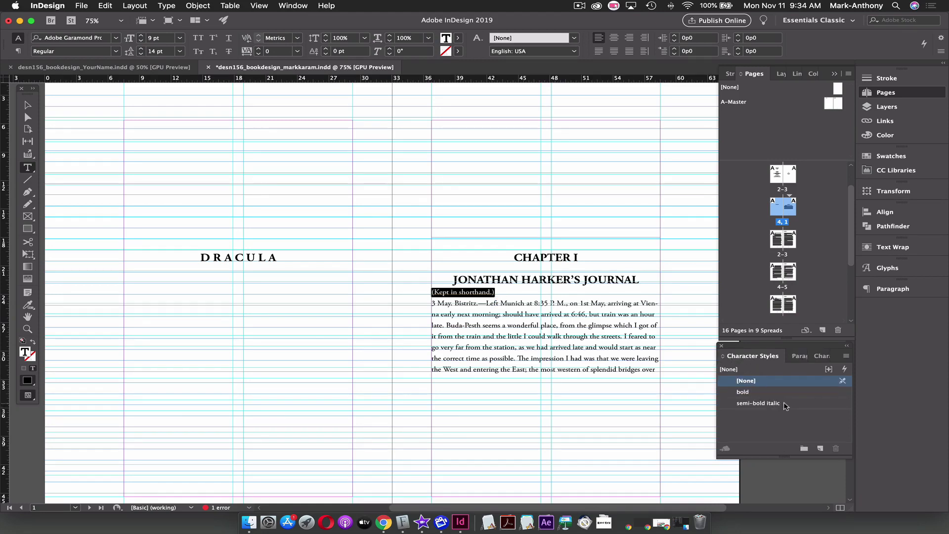
click(785, 405)
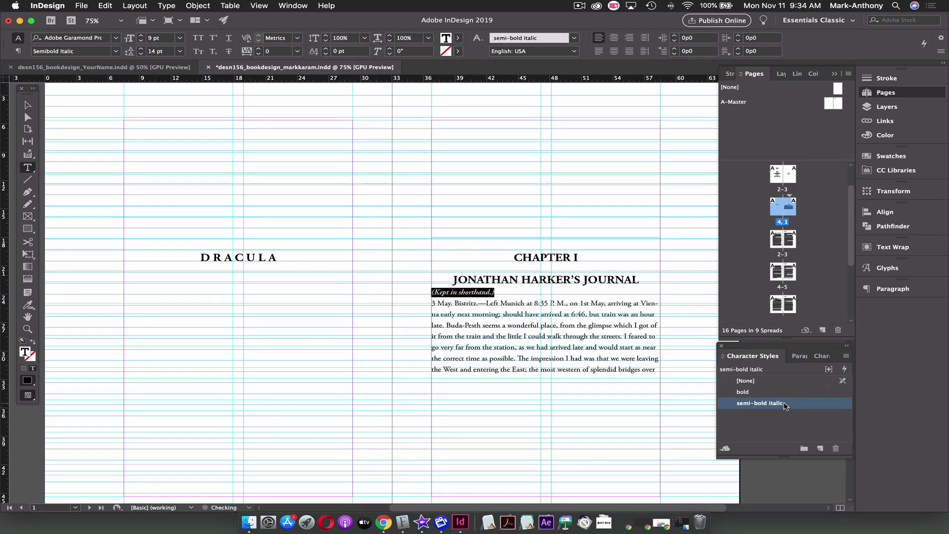
click(431, 291)
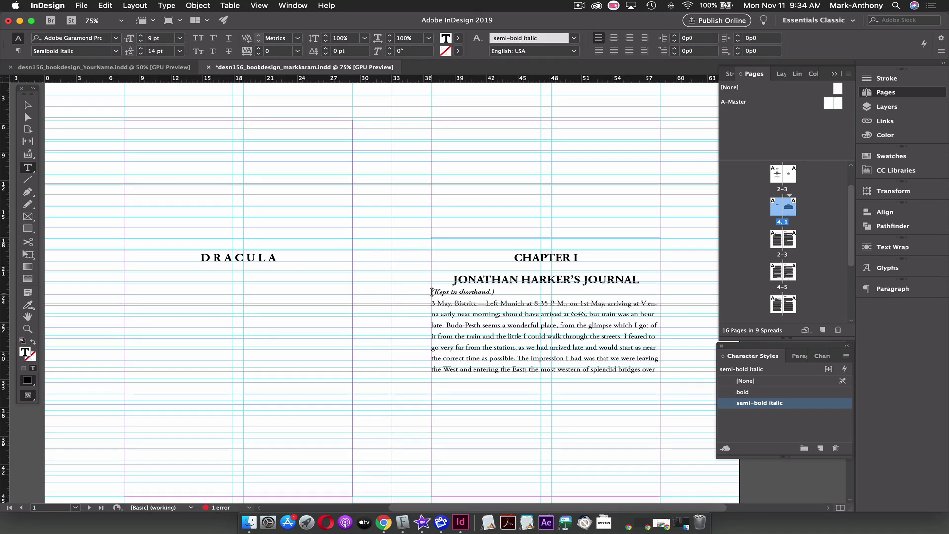
drag(432, 291, 500, 293)
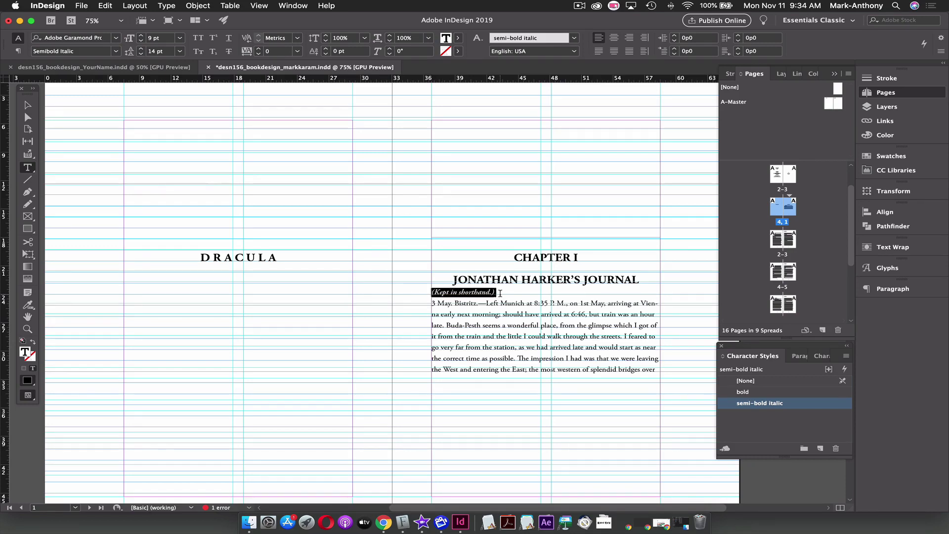
click(615, 40)
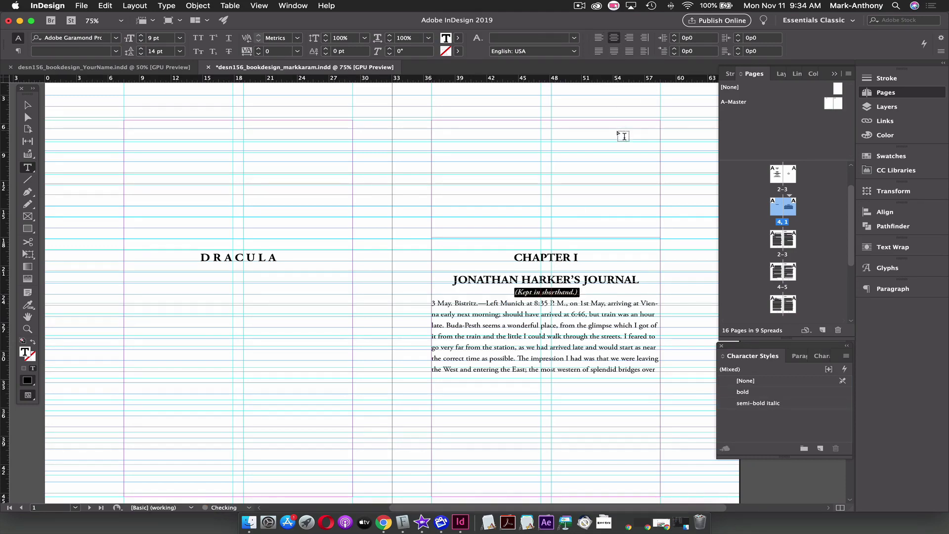
click(588, 294)
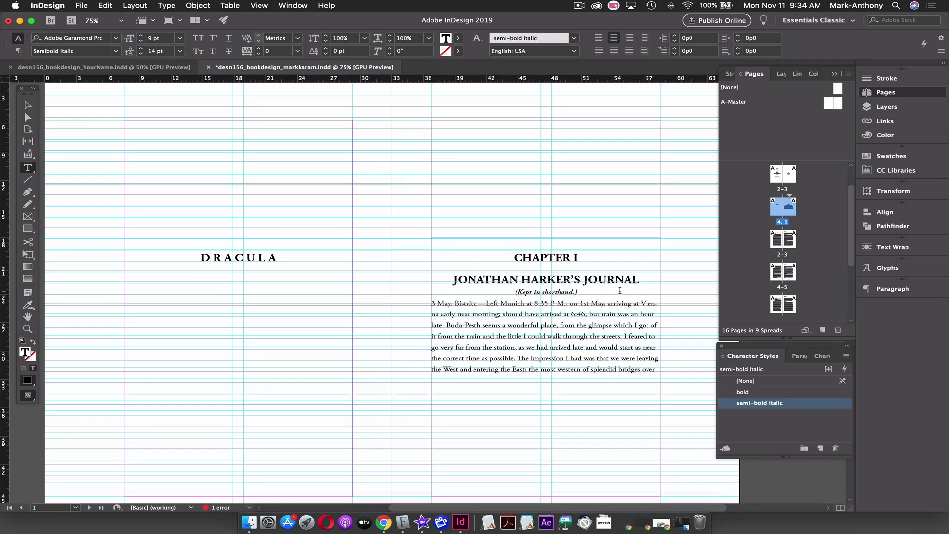
Extend the chapter text frame downward to a height of 16p6 so it holds the whole opening paragraph
key(Escape)
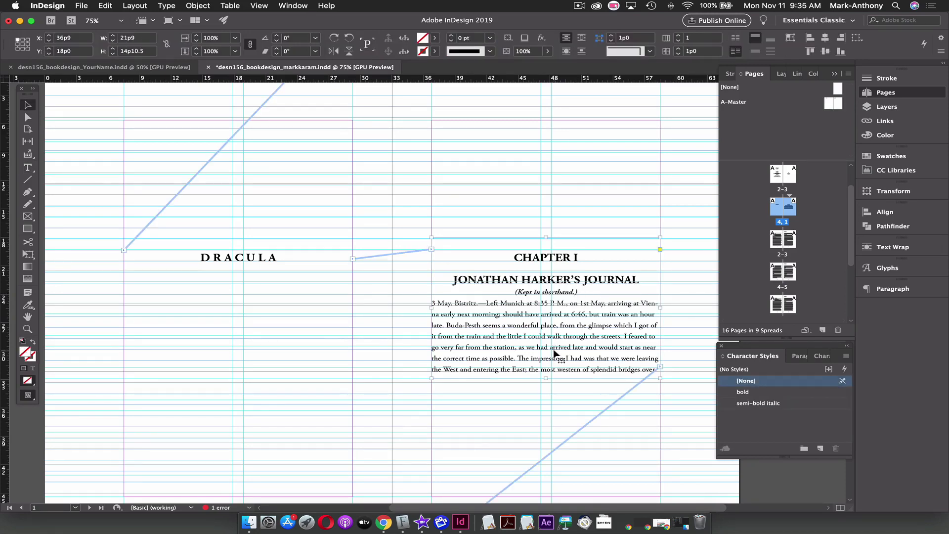
drag(546, 377, 546, 394)
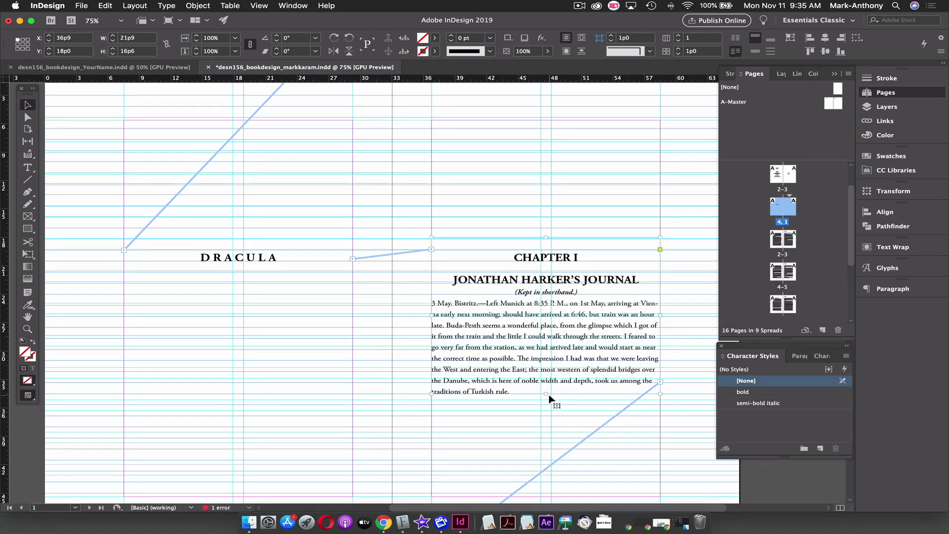
double_click(580, 292)
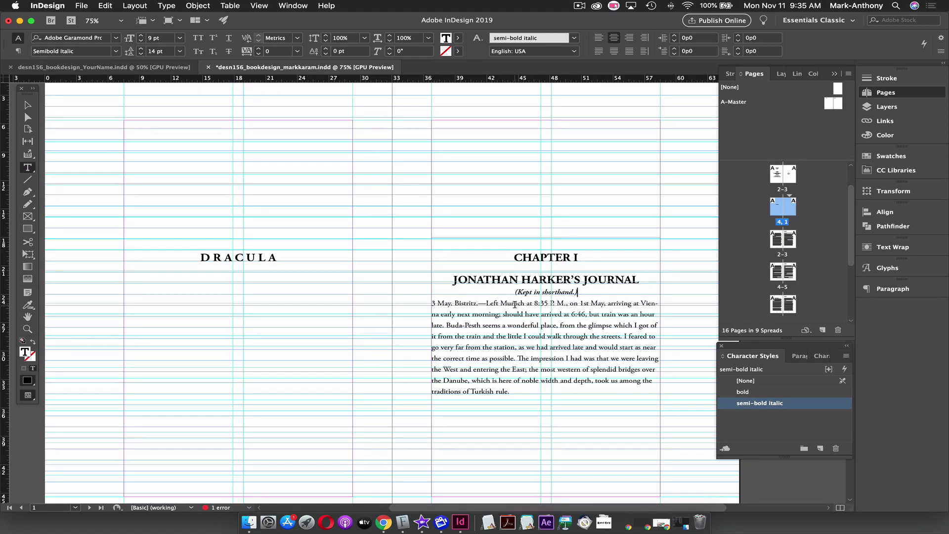
Set the space before the chapter's opening paragraph, starting "3 May. Bistritz.", to 0p3
scroll(515, 304, down, 1)
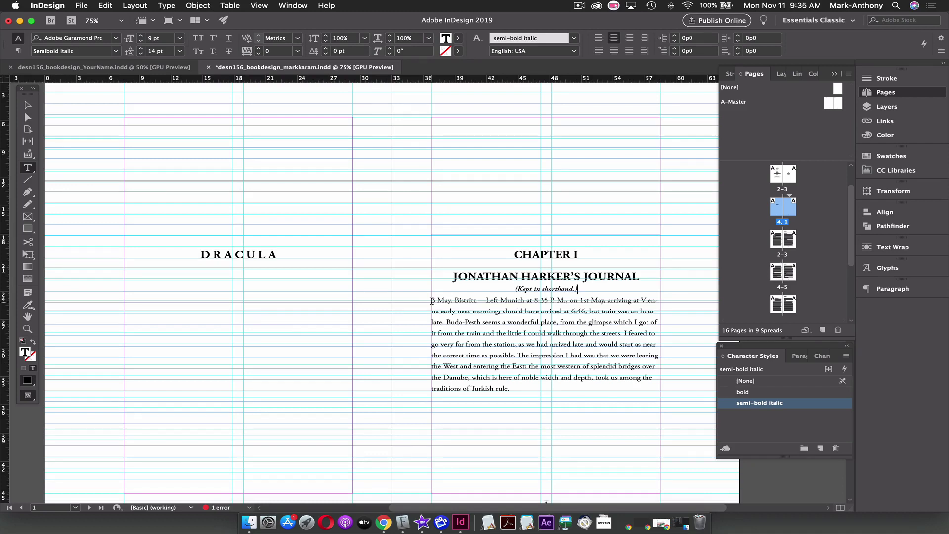
drag(432, 300, 514, 384)
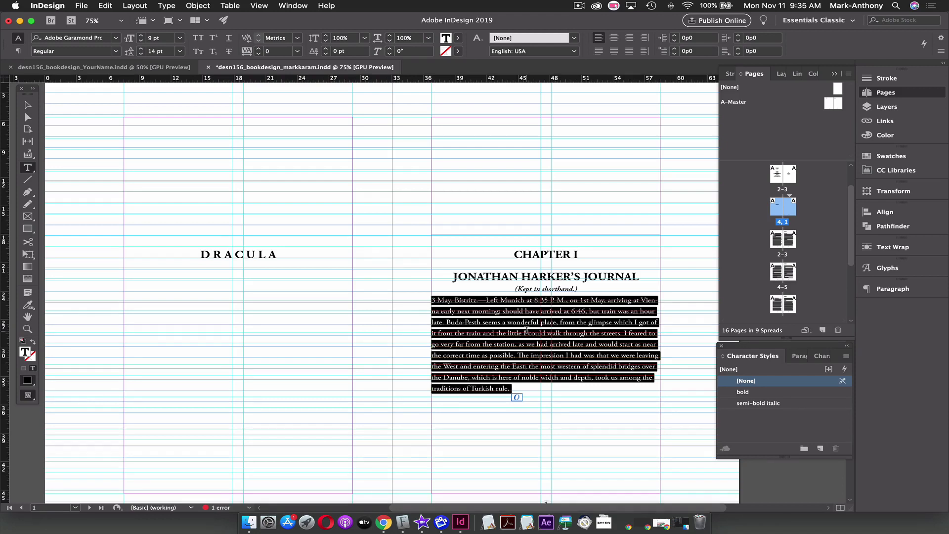
click(18, 52)
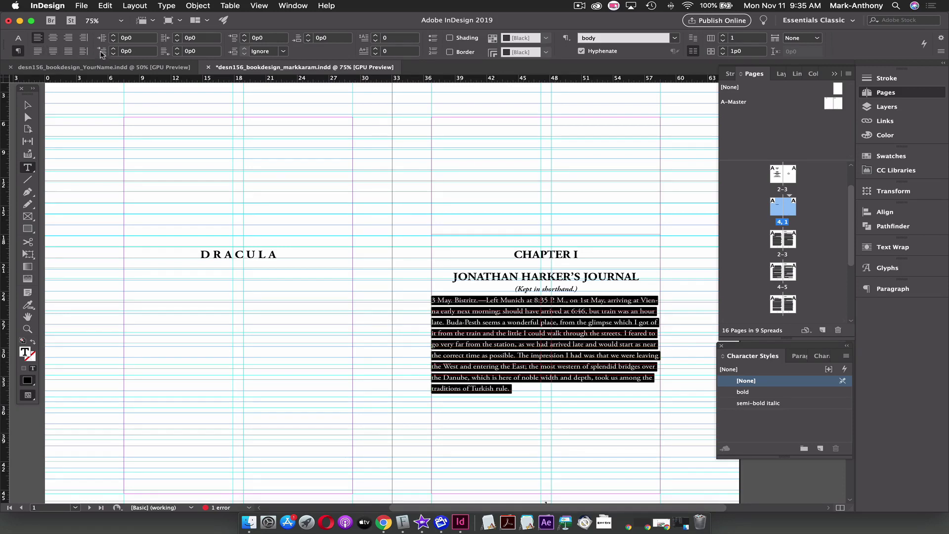
click(245, 36)
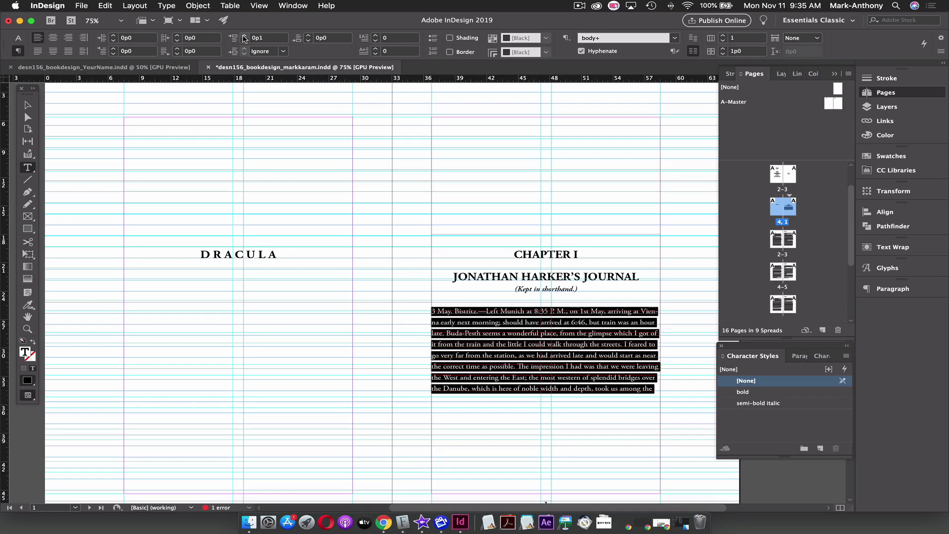
click(244, 36)
Extend the chapter text frame downward to a height of about 17p11 so the spaced opening paragraph fits
click(27, 104)
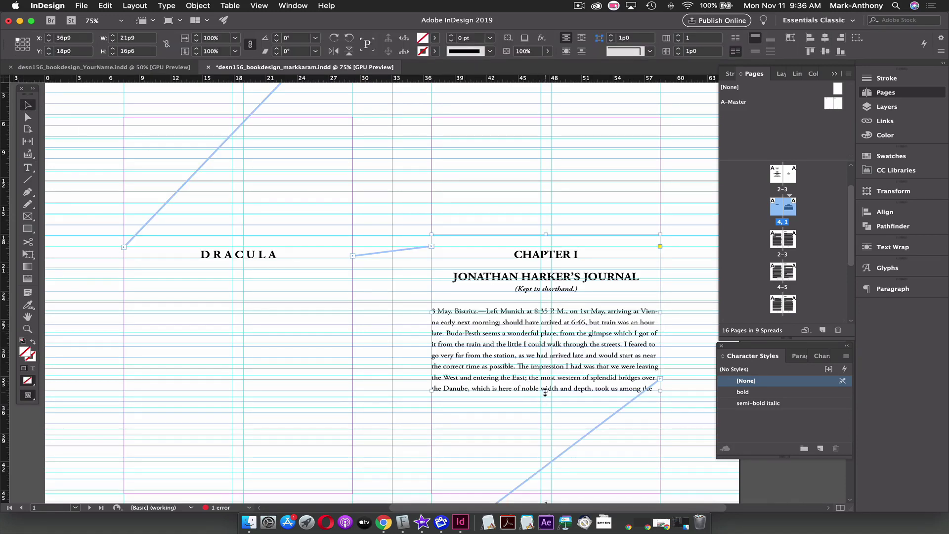
drag(544, 391, 544, 404)
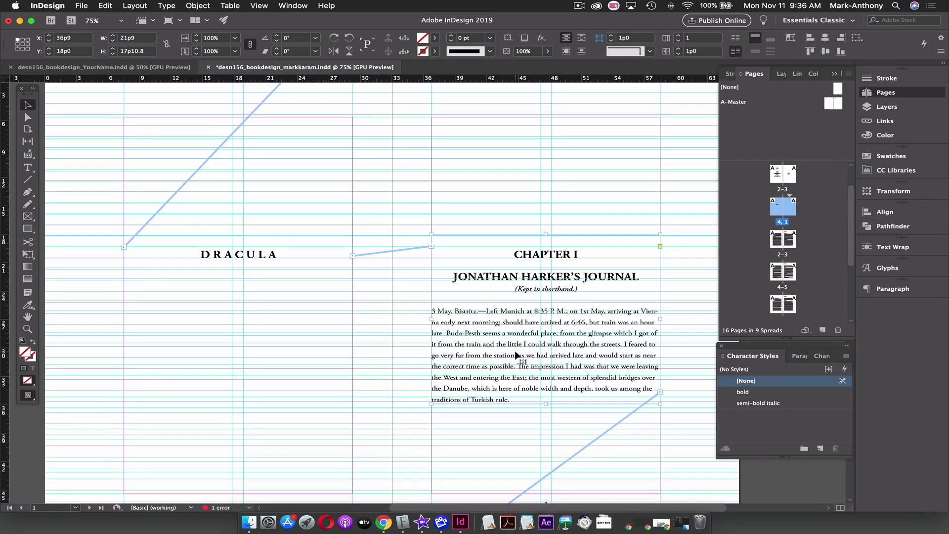
scroll(363, 319, down, 10)
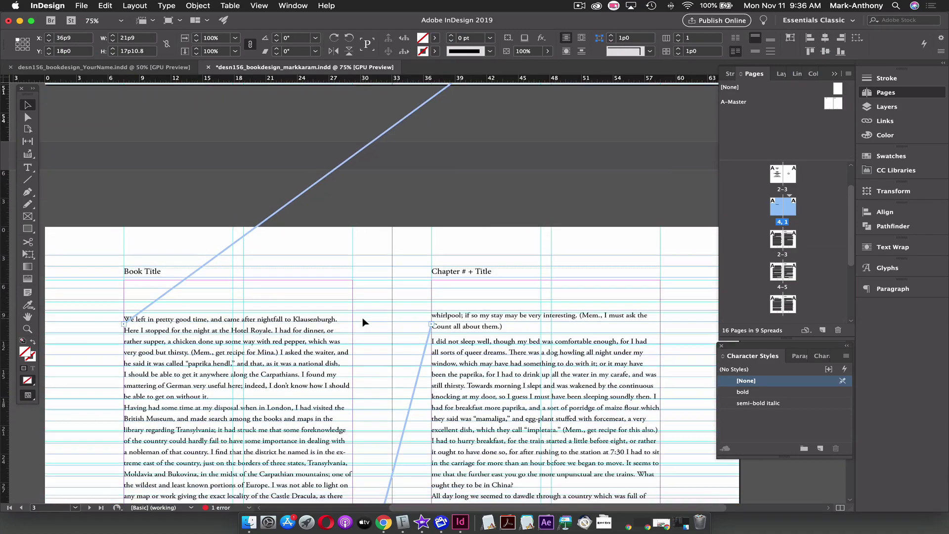
scroll(363, 323, up, 10)
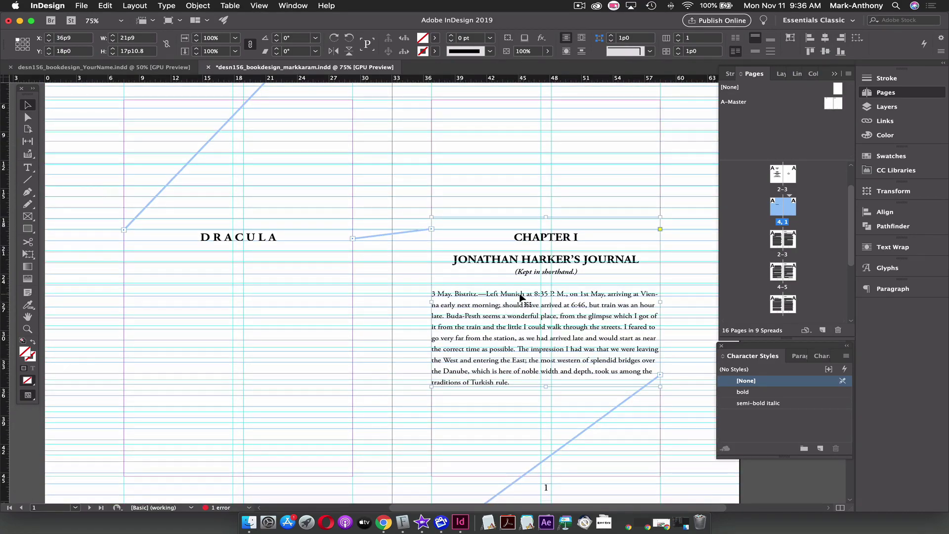
Create a paragraph style named "opening paragraph" from the chapter's first body paragraph and apply it to that text
double_click(518, 298)
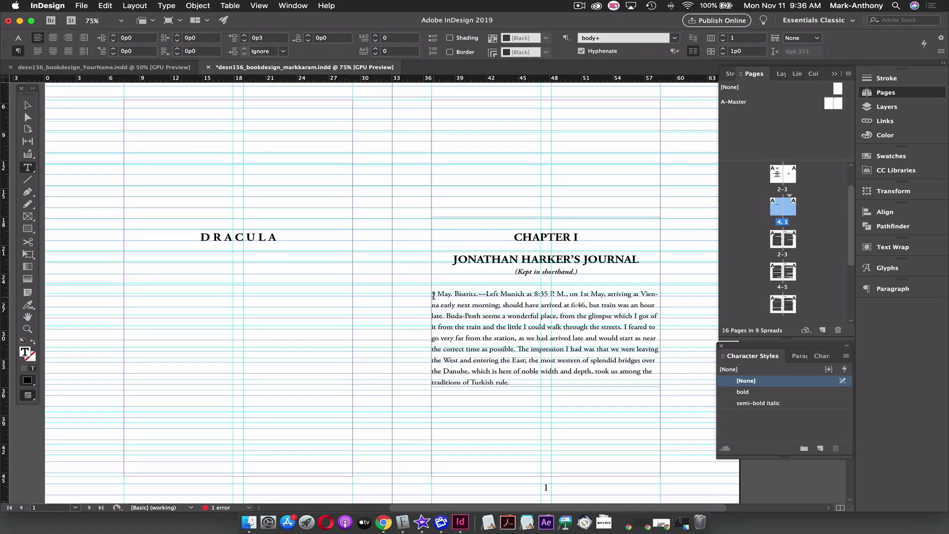
drag(433, 294, 525, 370)
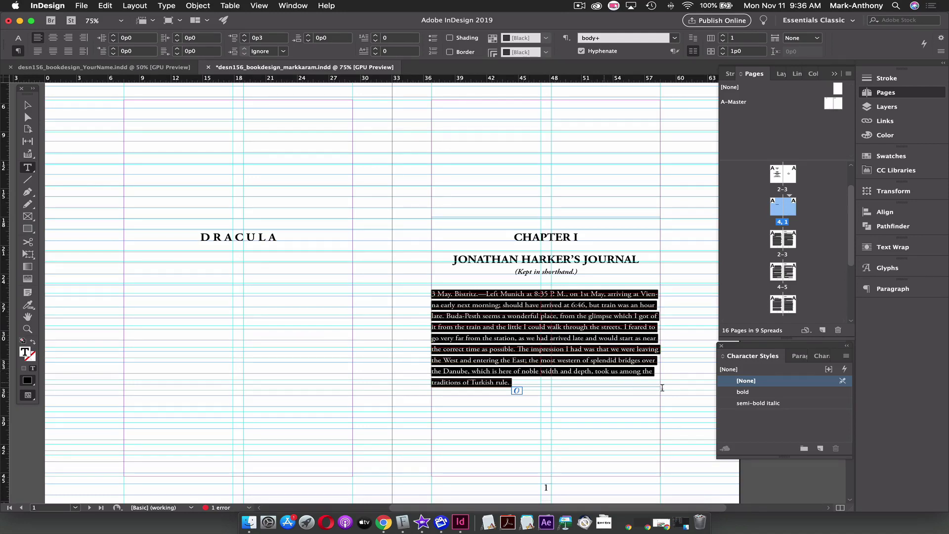
click(800, 357)
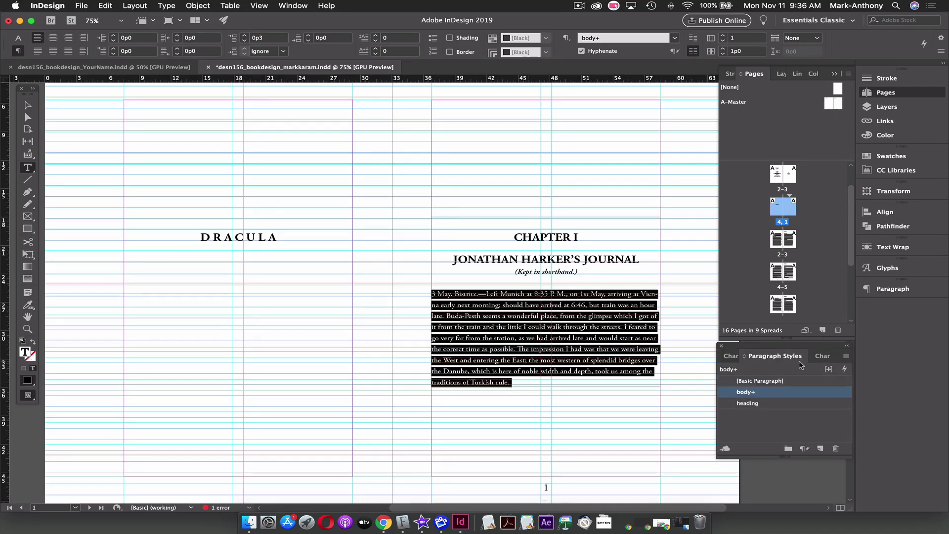
click(821, 450)
click(794, 405)
double_click(794, 404)
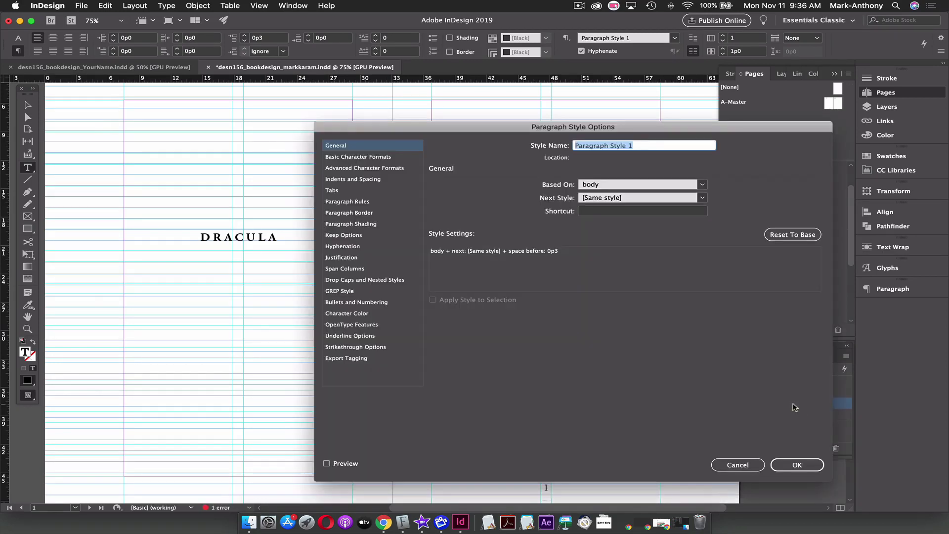
text(open)
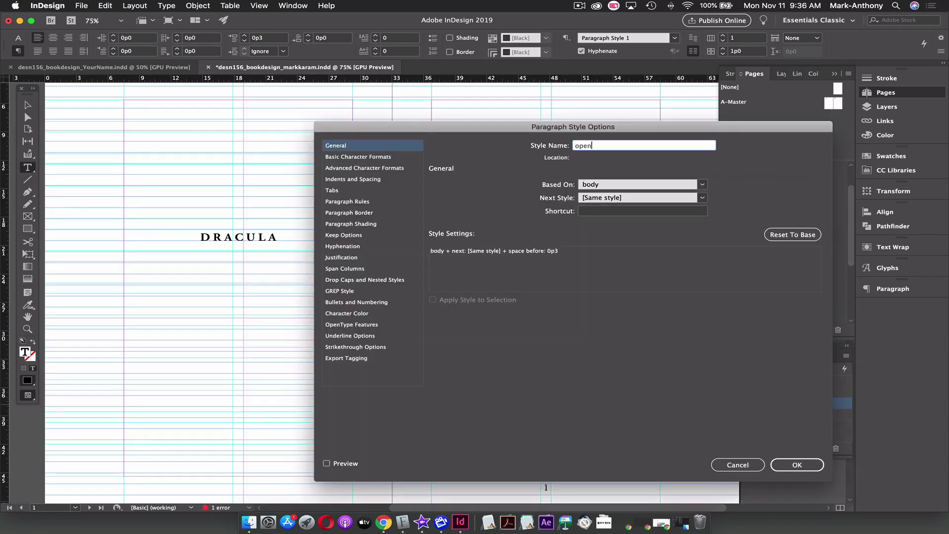
text(ing paragraph)
key(Return)
Set the font size of the "DRACULA" title facing the chapter opening page to 18 pt
scroll(567, 305, up, 2)
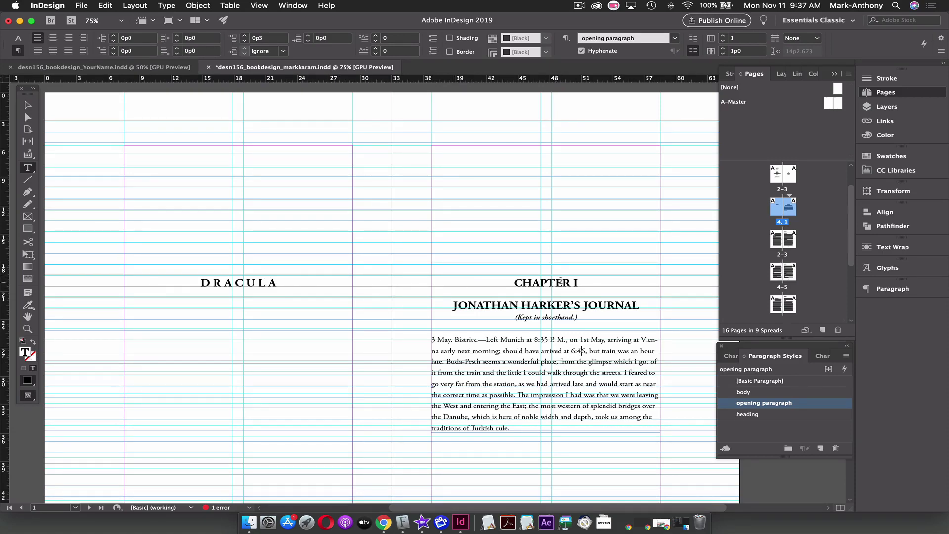
scroll(502, 291, up, 3)
scroll(502, 291, up, 10)
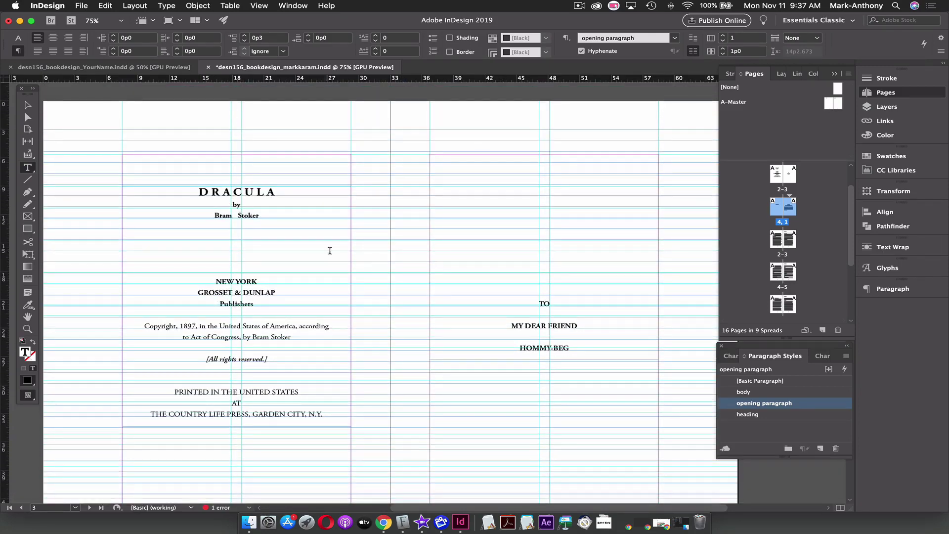
scroll(329, 250, down, 13)
scroll(331, 251, down, 3)
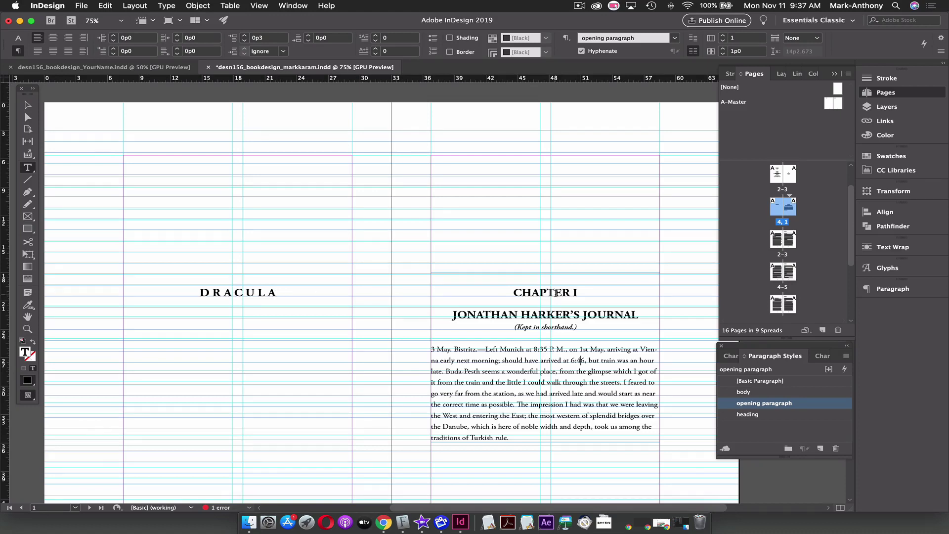
drag(277, 292, 199, 292)
key(super+KP_4)
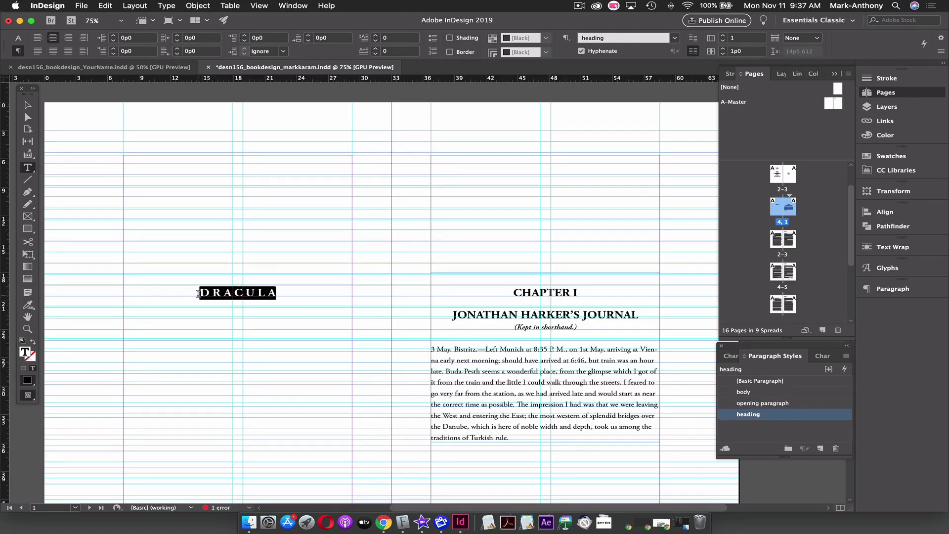
click(17, 38)
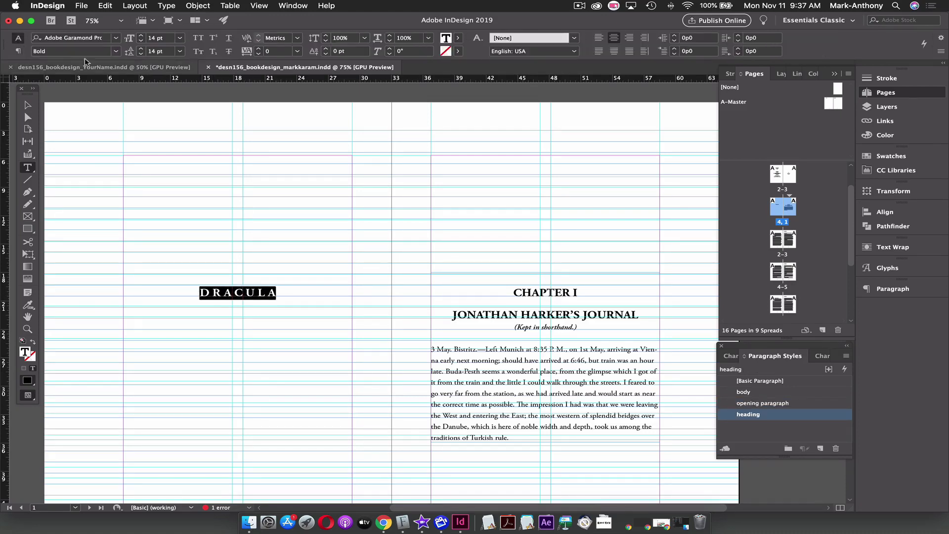
click(179, 38)
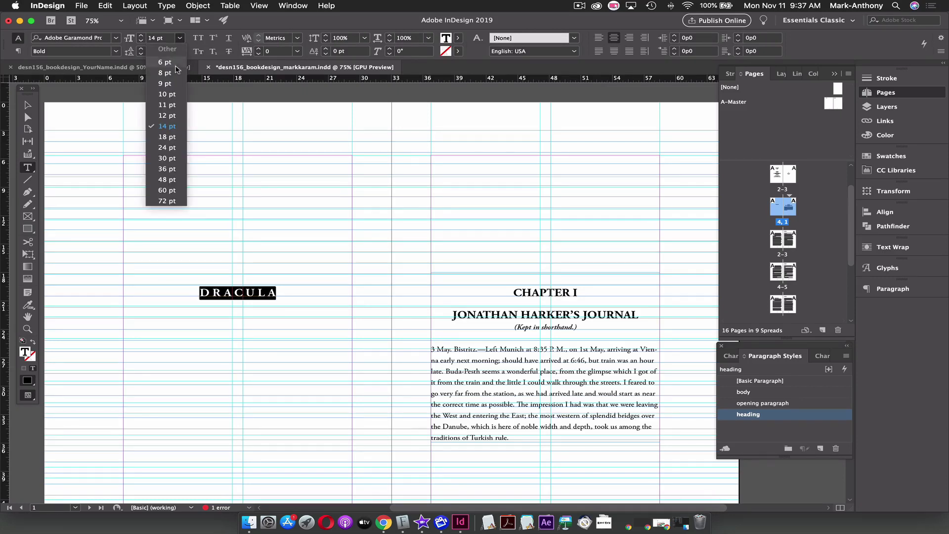
click(165, 136)
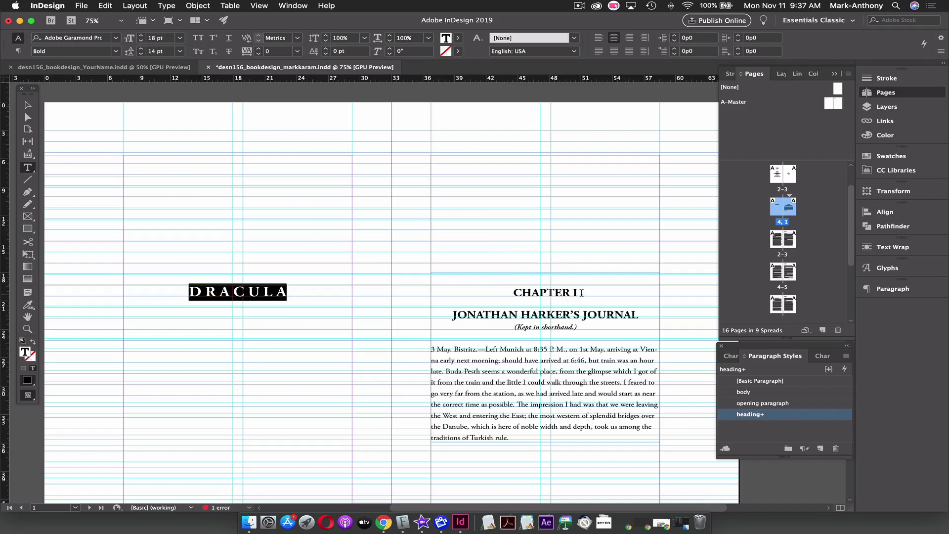
Set the font size of the "CHAPTER I" heading to 18 pt
drag(581, 292, 513, 292)
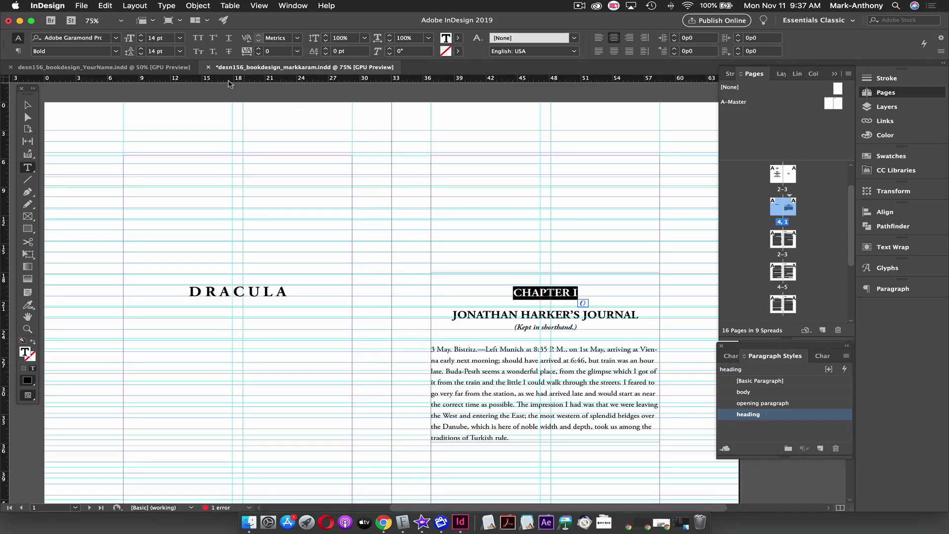
click(179, 37)
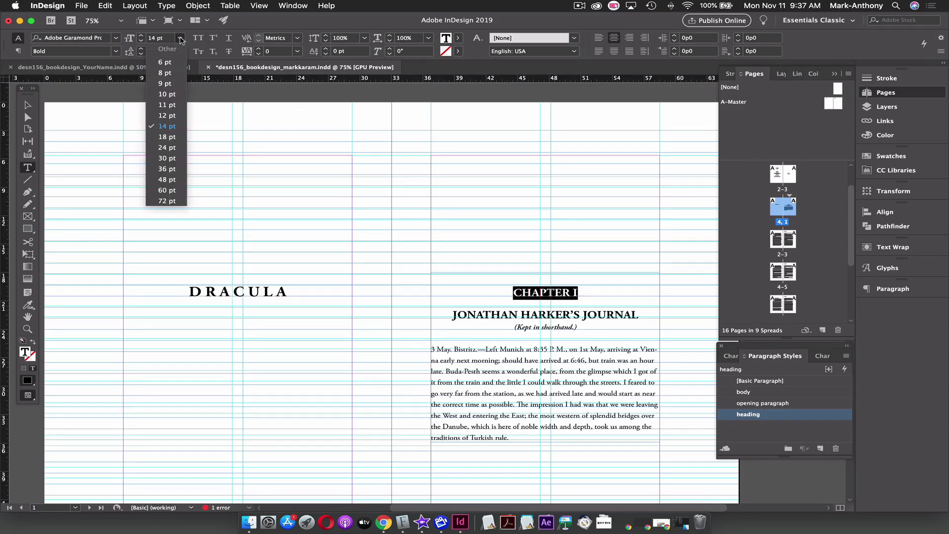
click(167, 137)
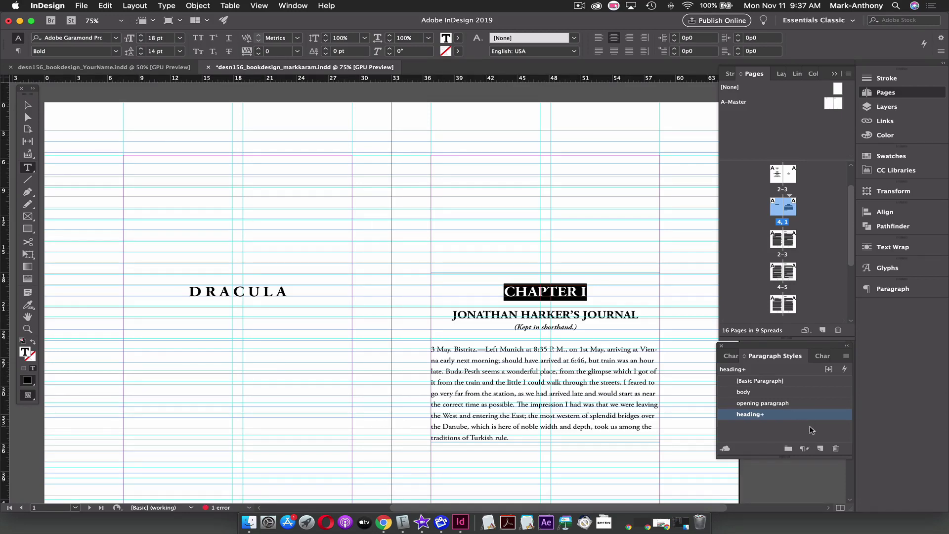
Create a paragraph style named "chapter titles" from the "CHAPTER I" heading, based on heading, and apply it
click(819, 450)
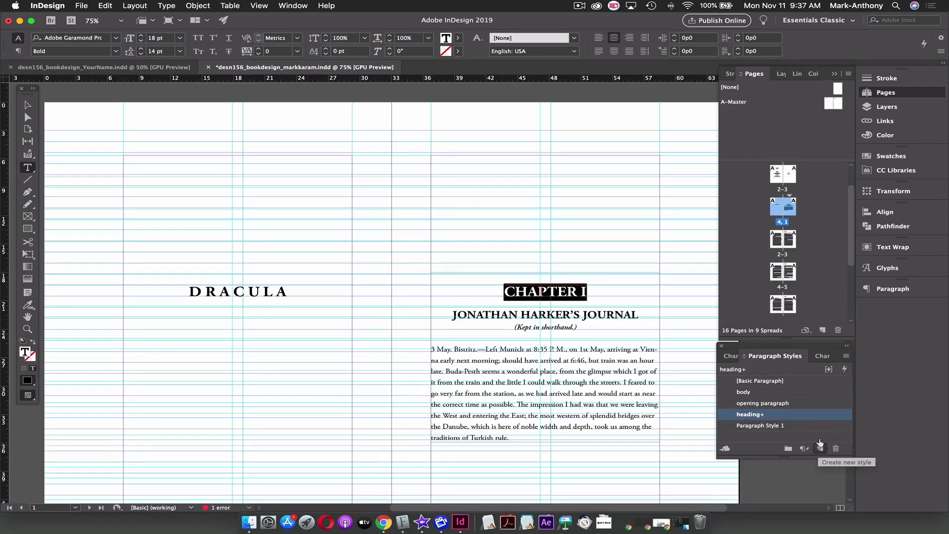
click(784, 426)
double_click(784, 426)
text(chapter titles)
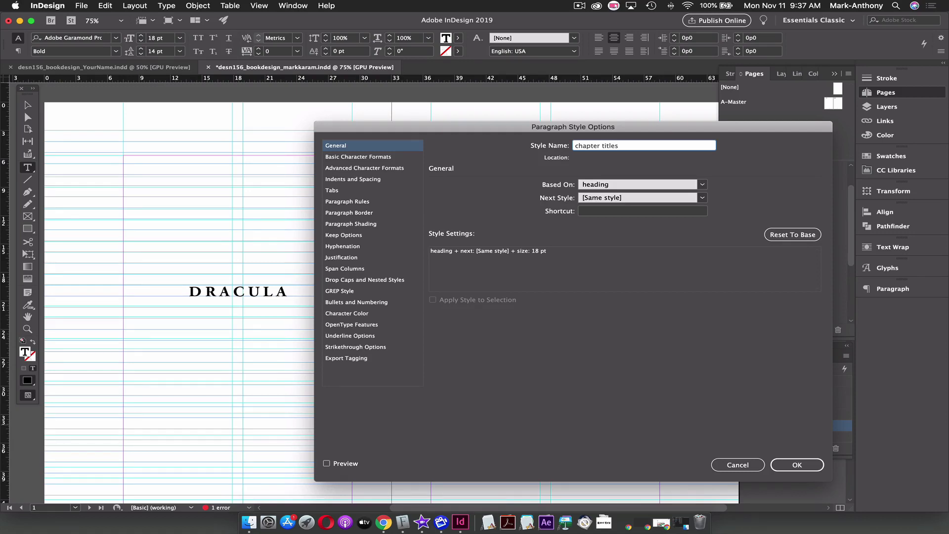
key(Return)
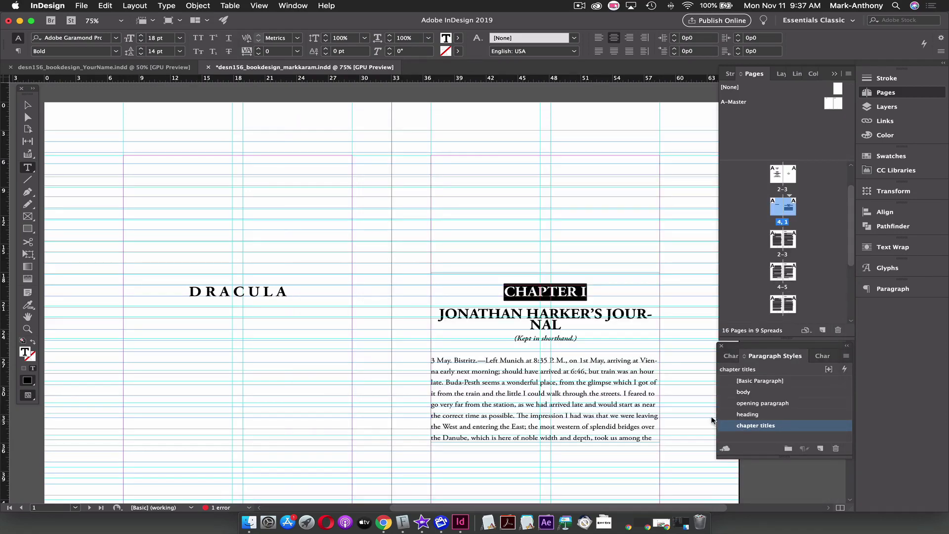
Remove the empty line between "CHAPTER I" and "JONATHAN HARKER'S JOURNAL", keeping the two as separate paragraphs
click(562, 326)
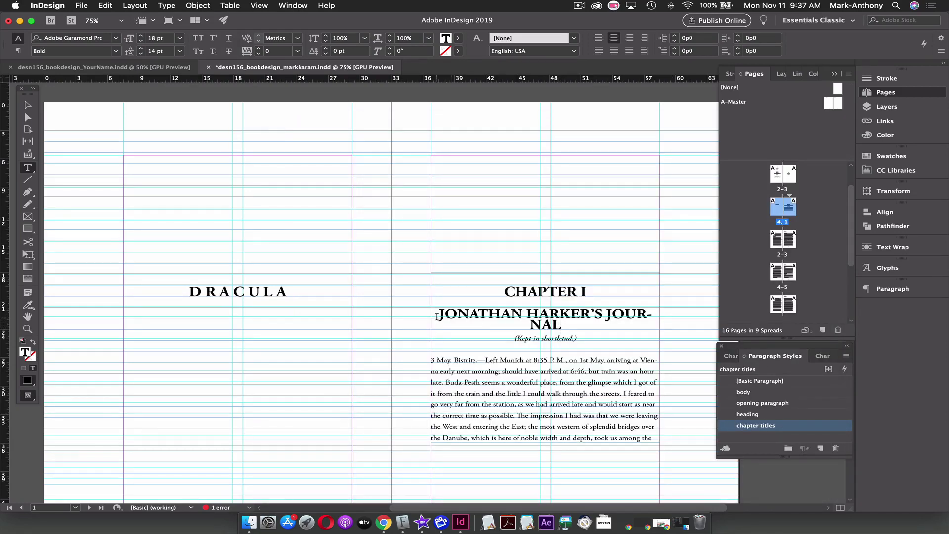
key(BackSpace)
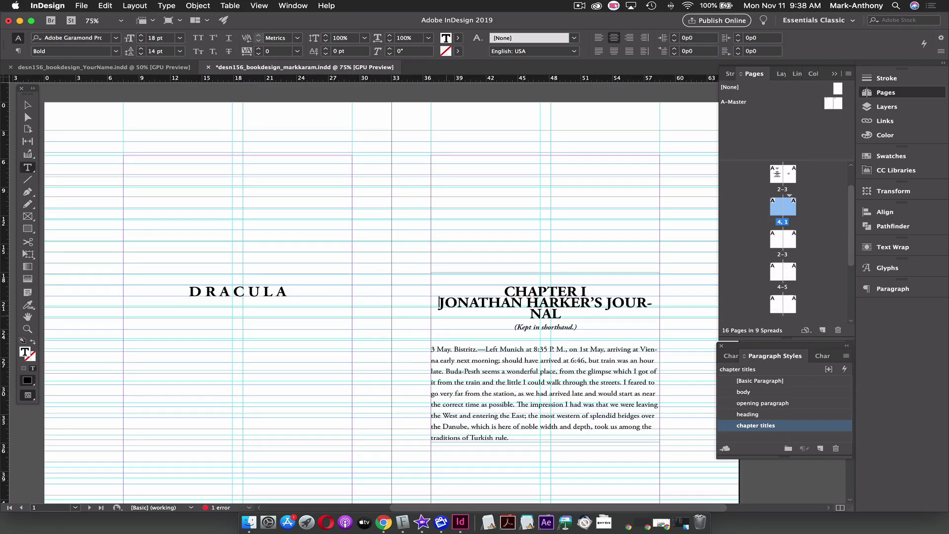
key(BackSpace)
key(Return)
Set the "JONATHAN HARKER'S JOURNAL" subtitle to 12 pt Regular
drag(438, 303, 562, 316)
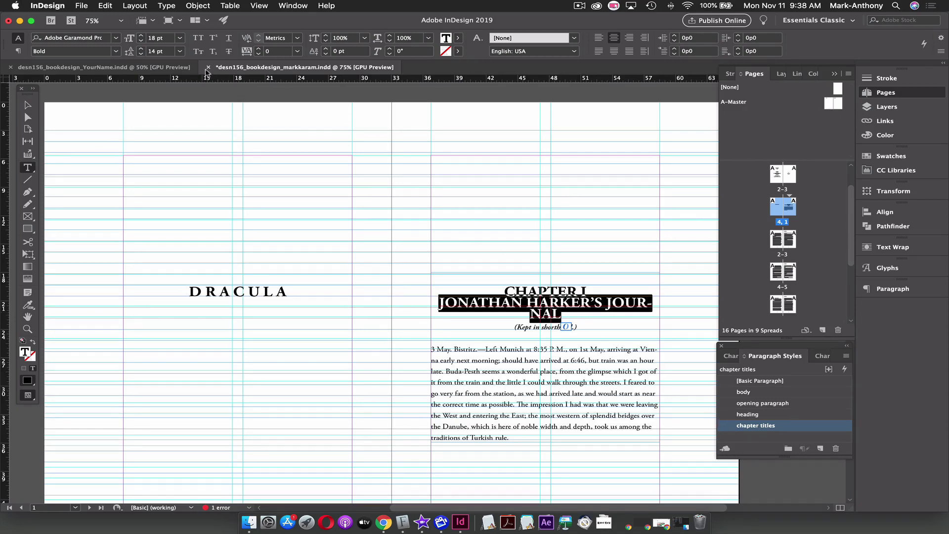
click(180, 38)
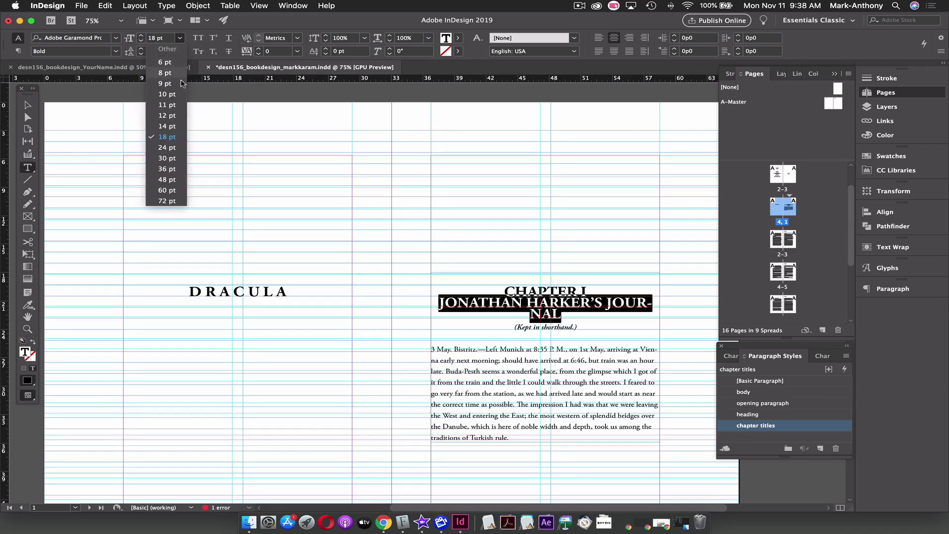
click(173, 126)
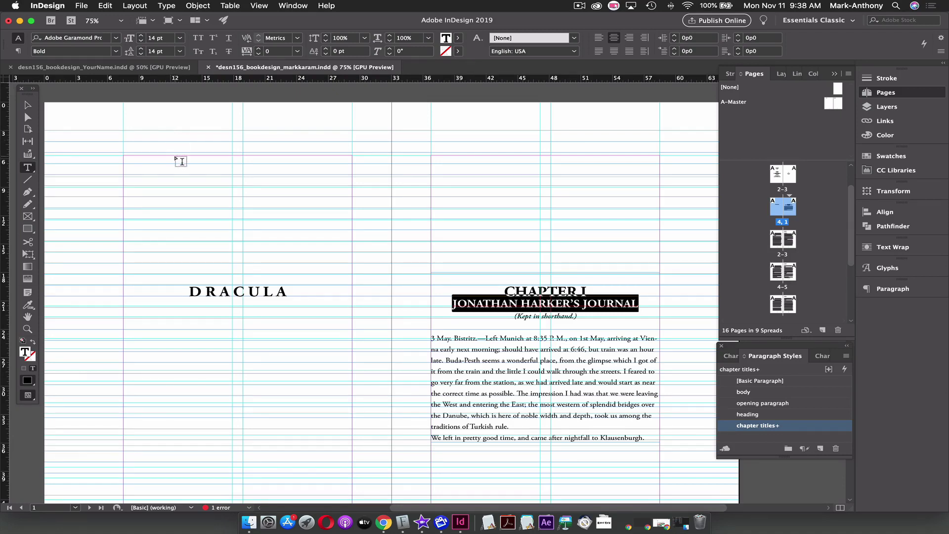
click(178, 39)
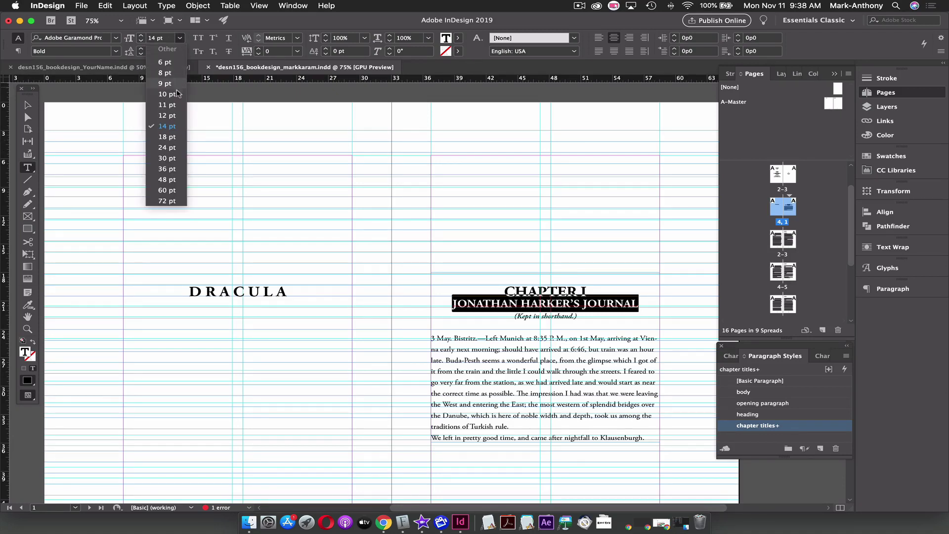
click(173, 116)
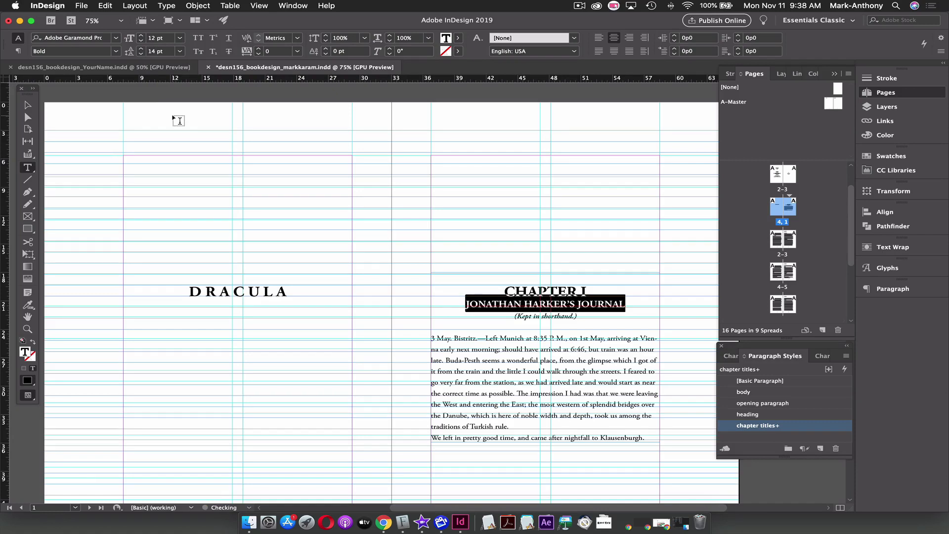
click(117, 52)
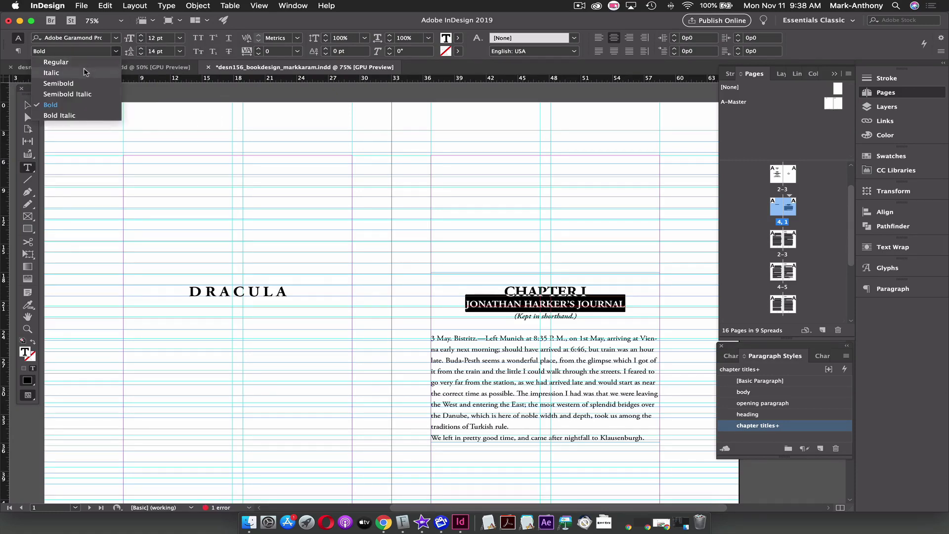
click(71, 64)
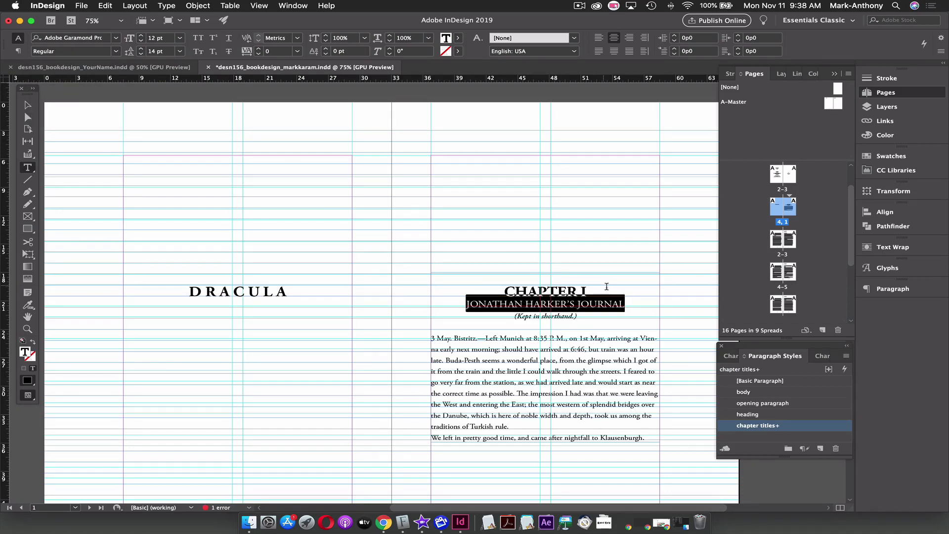
Add 0p1 of space before the "JONATHAN HARKER'S JOURNAL" paragraph to push it down one baseline from "CHAPTER I"
key(super+alt+7)
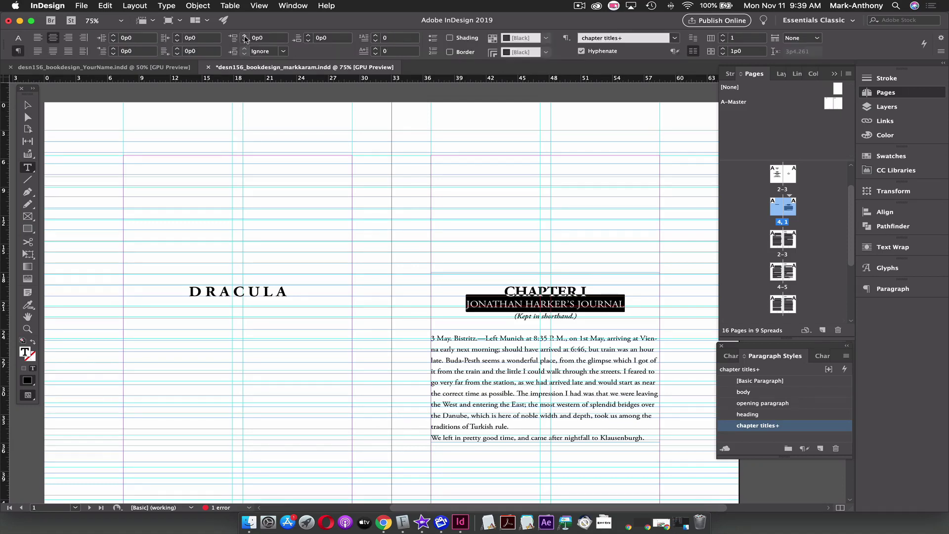
click(245, 36)
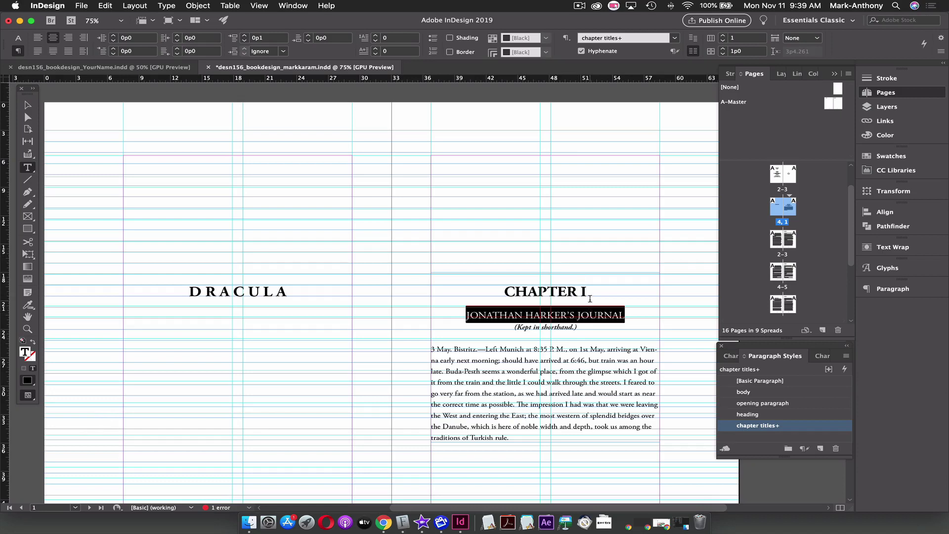
key(super+alt+7)
Set the "JONATHAN HARKER'S JOURNAL" subtitle to 10 pt Semibold
click(179, 38)
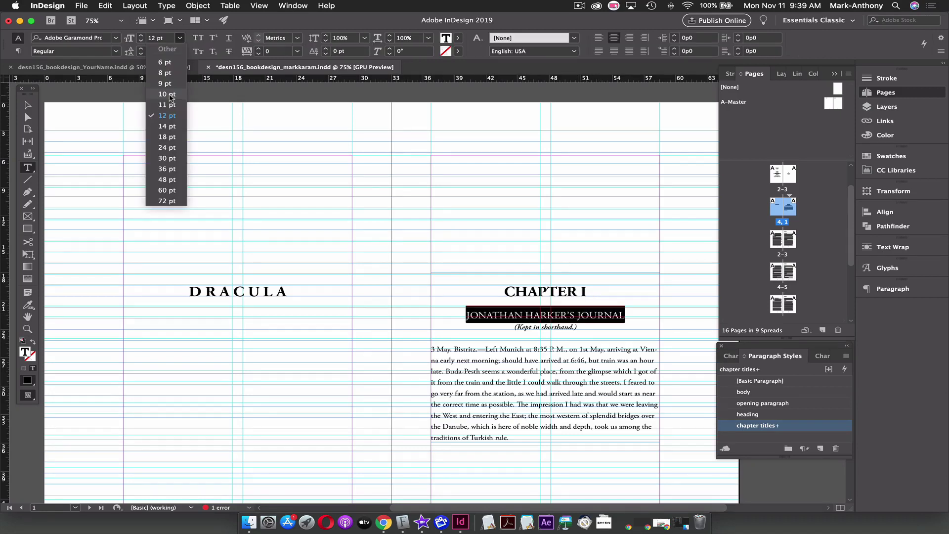
click(170, 95)
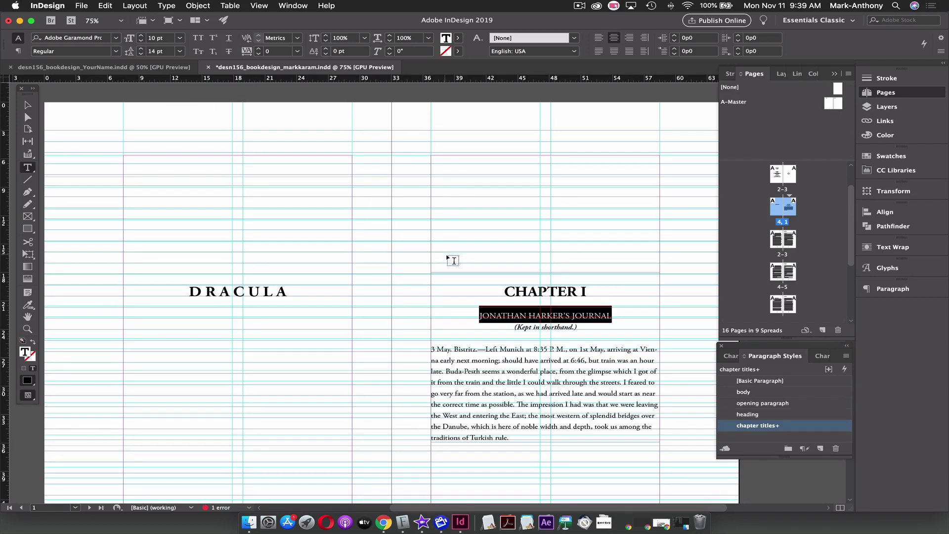
click(116, 51)
click(79, 84)
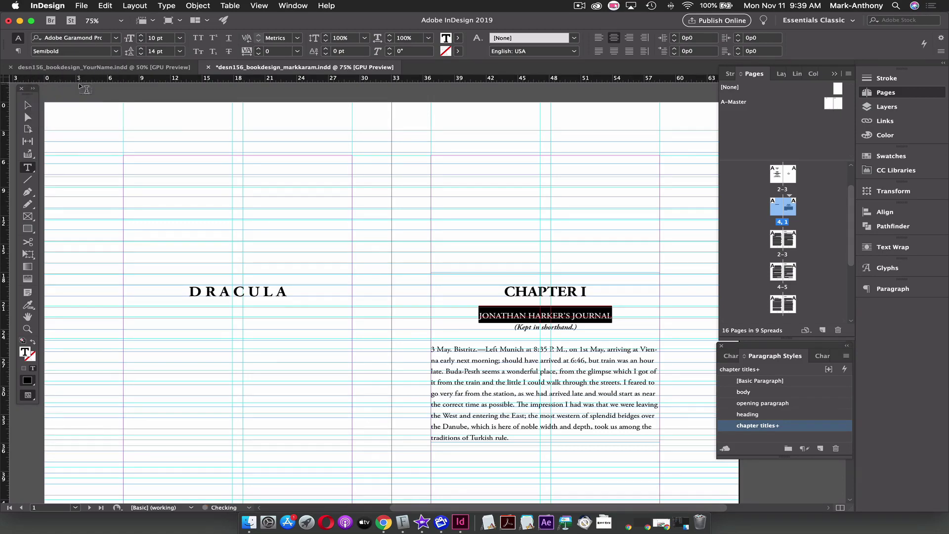
click(541, 316)
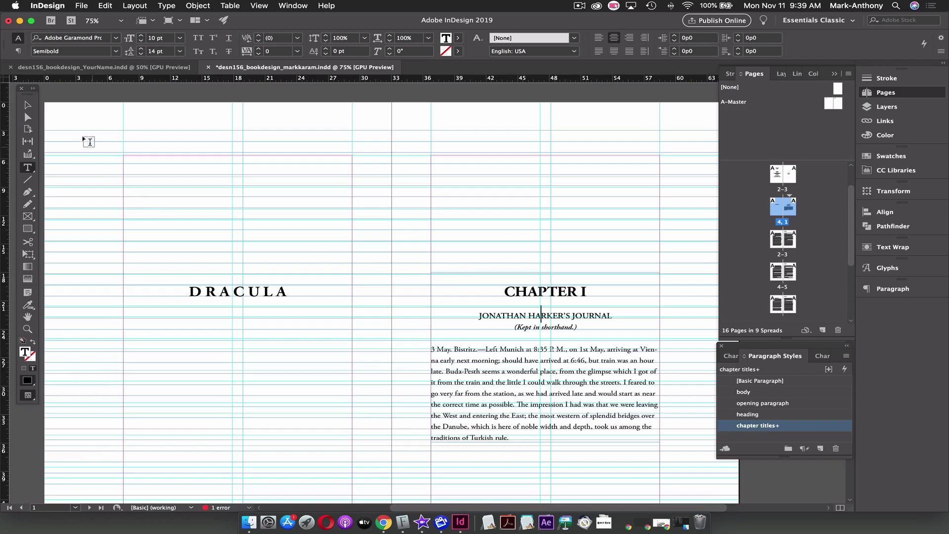
Switch to preview mode without guides and review the title page, dedication, chapter opening and the running heads on the body pages
click(28, 105)
click(320, 208)
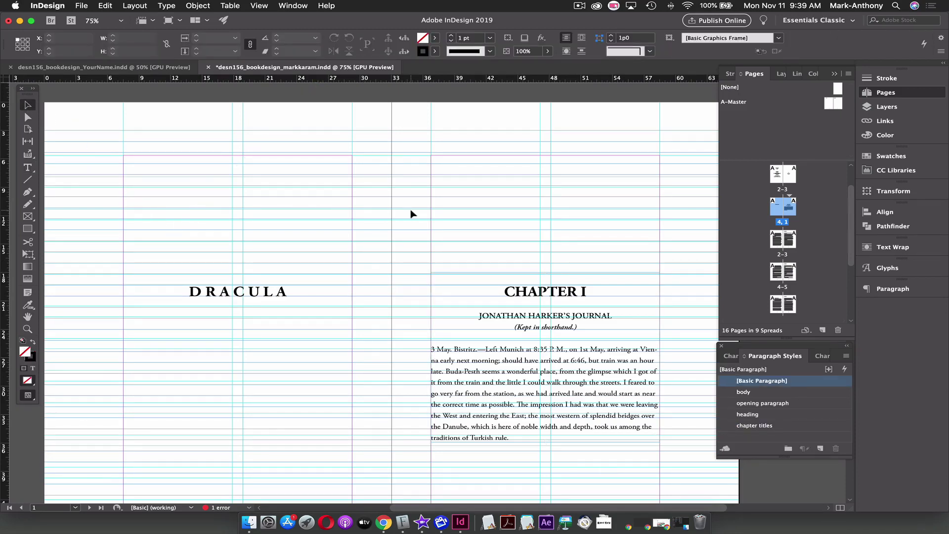
key(w)
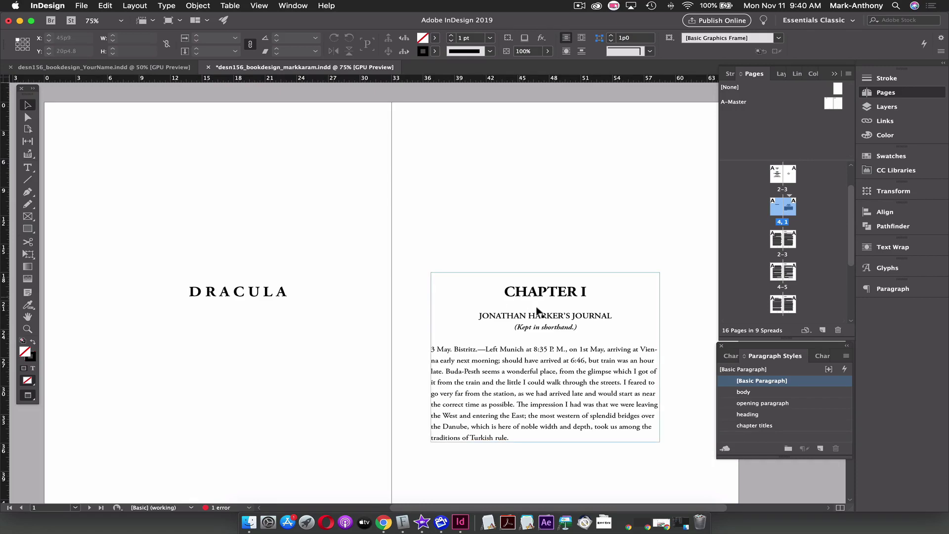
scroll(509, 262, up, 10)
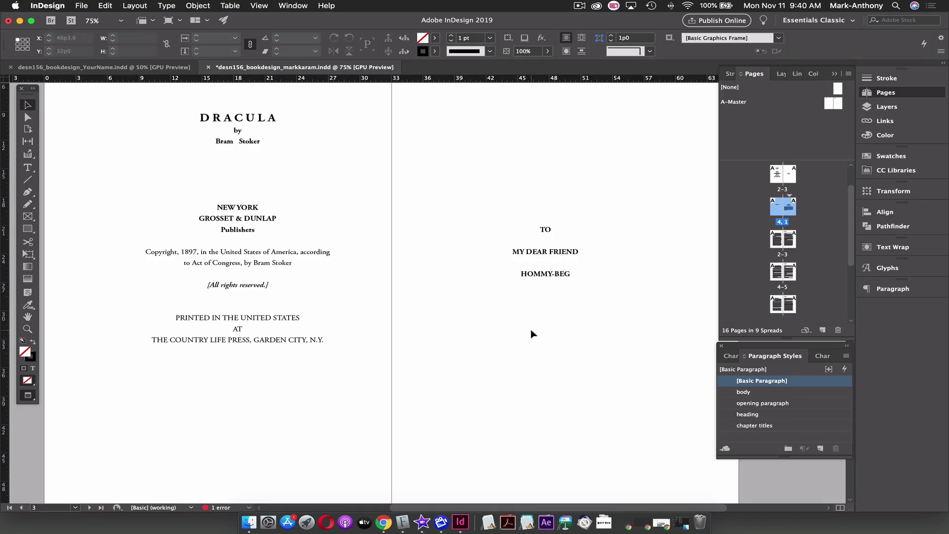
scroll(317, 251, up, 1)
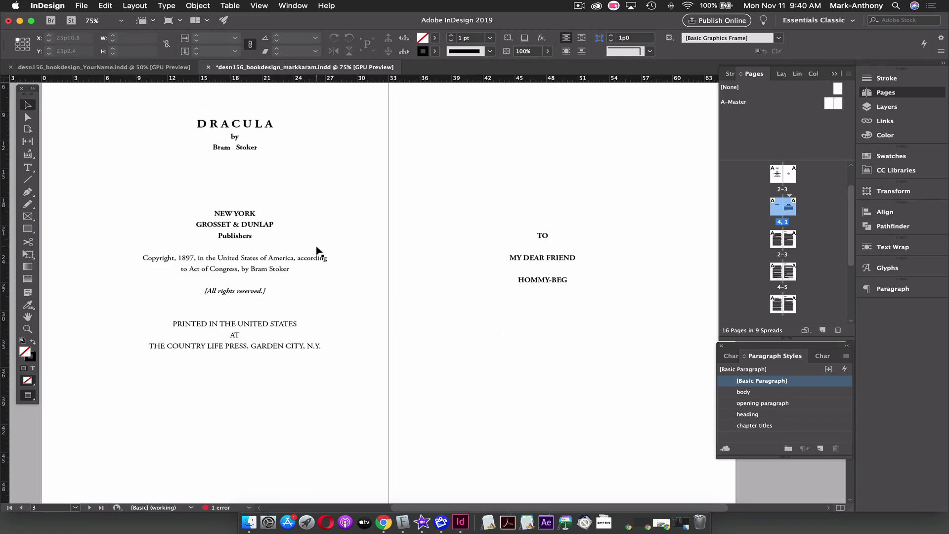
scroll(316, 251, up, 3)
scroll(317, 251, down, 8)
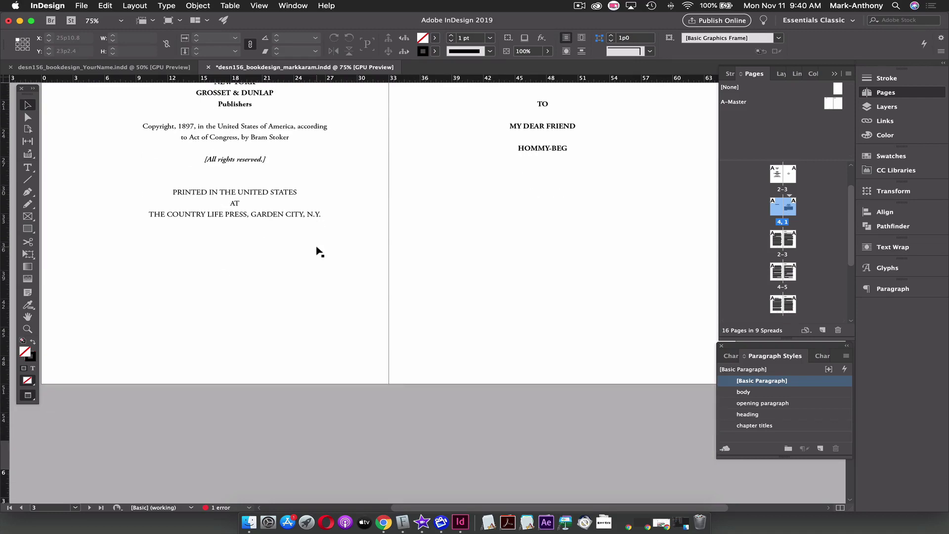
scroll(319, 252, up, 7)
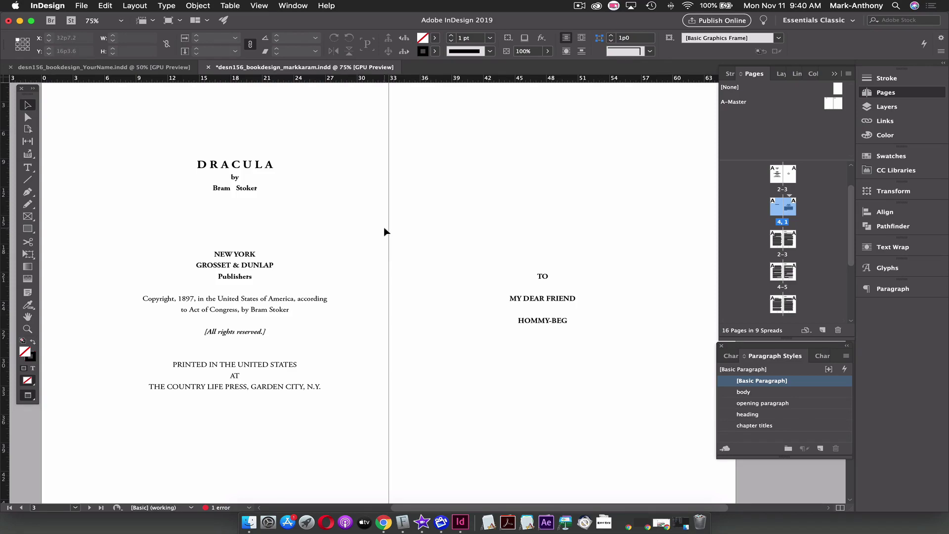
scroll(469, 246, down, 8)
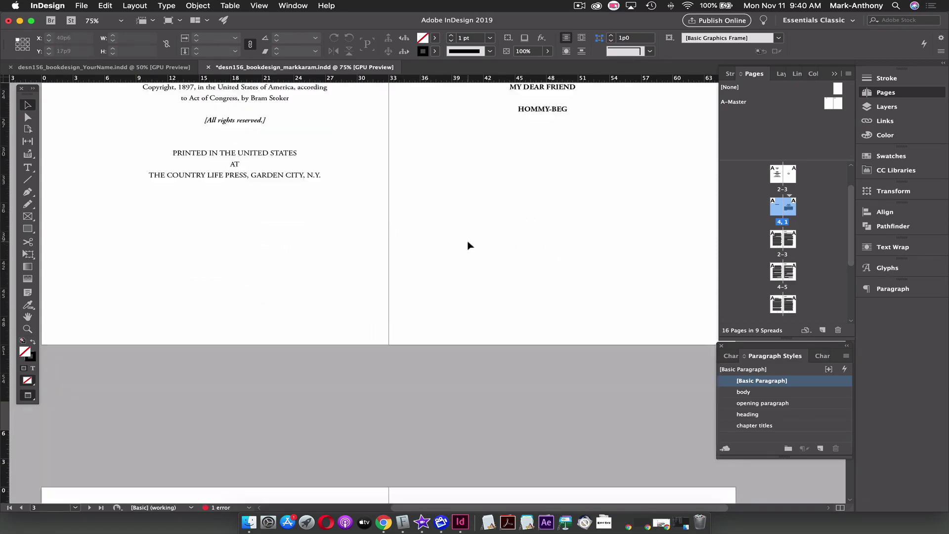
scroll(469, 245, down, 15)
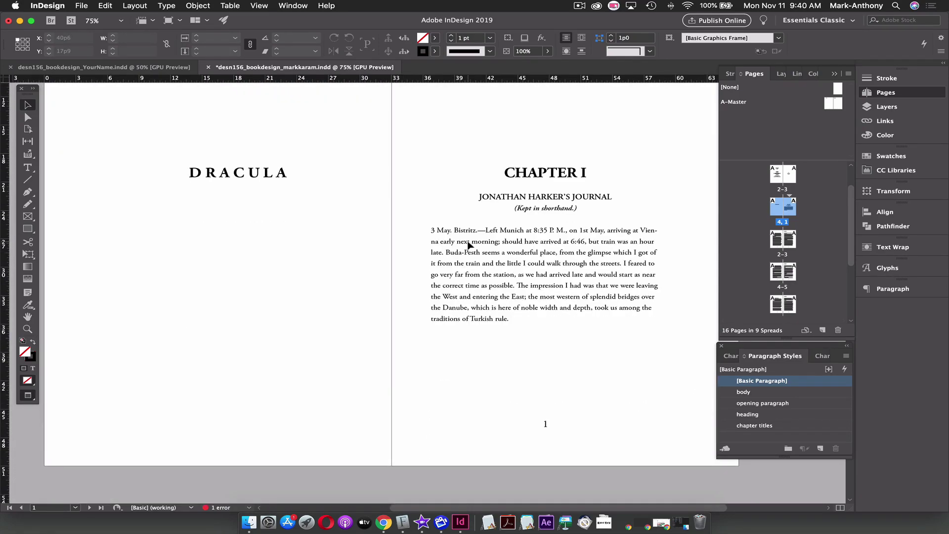
scroll(470, 246, up, 2)
scroll(469, 245, up, 20)
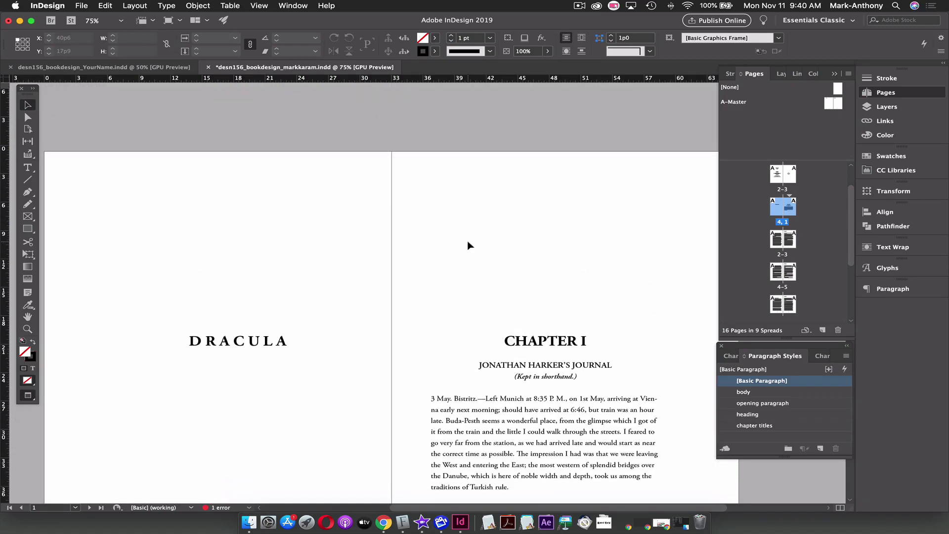
scroll(468, 242, up, 8)
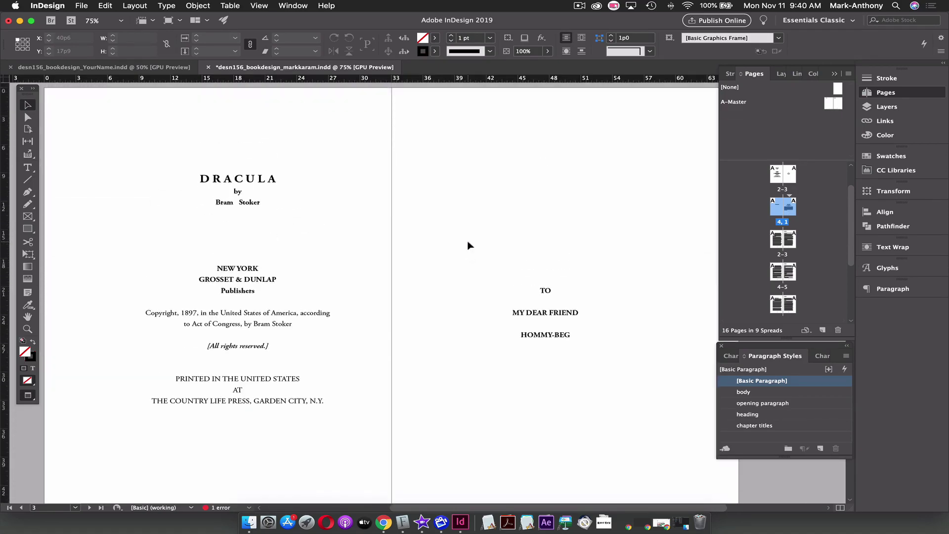
scroll(467, 242, down, 20)
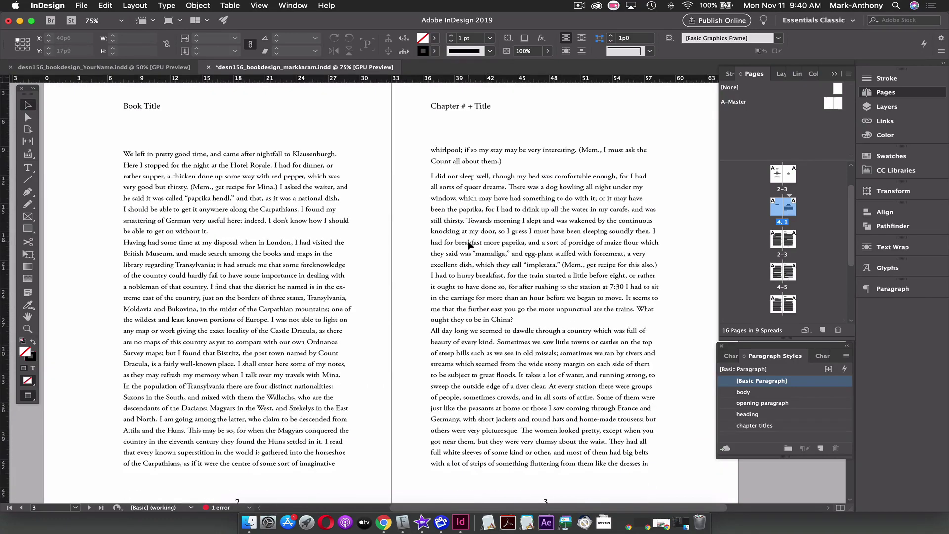
scroll(468, 245, up, 1)
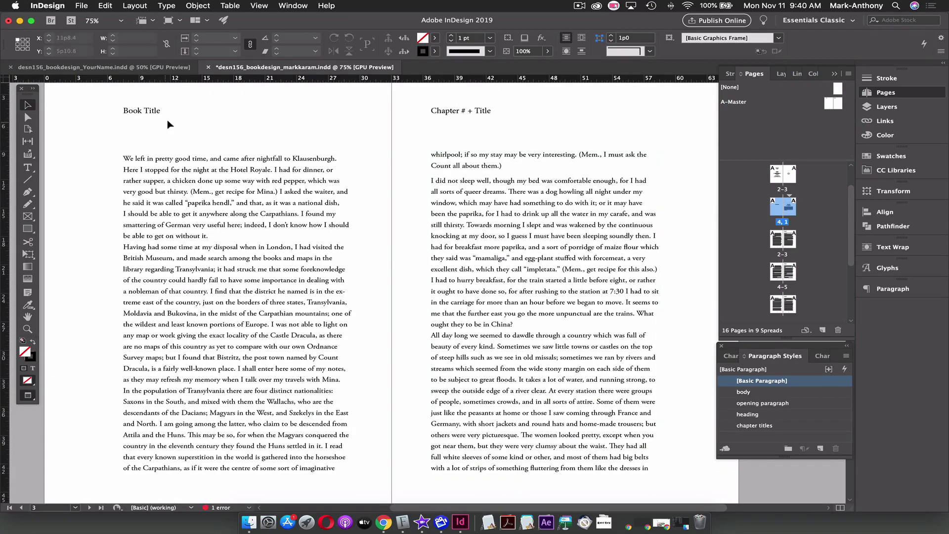
scroll(506, 143, up, 18)
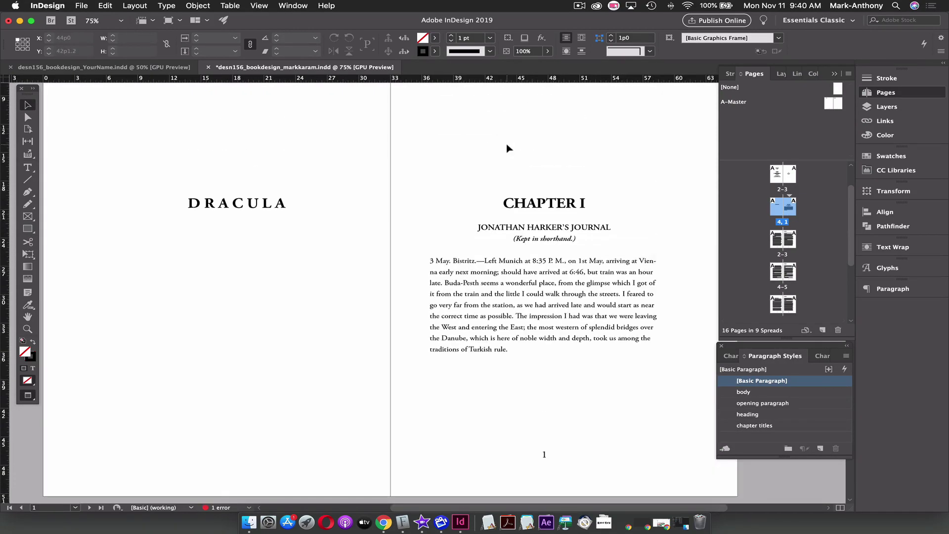
Copy the "JONATHAN HARKER'S JOURNAL" subtitle text and open the A-Master spread
double_click(605, 227)
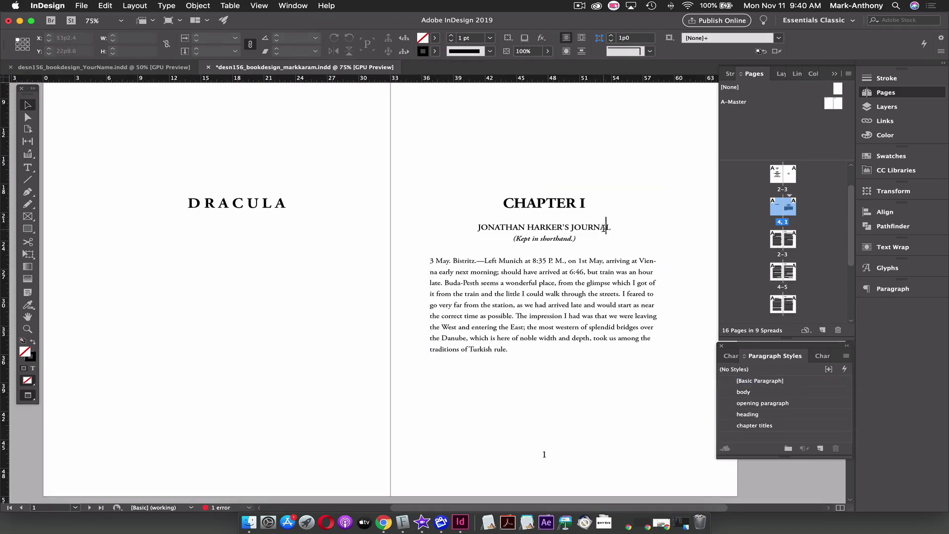
triple_click(477, 229)
key(super+c)
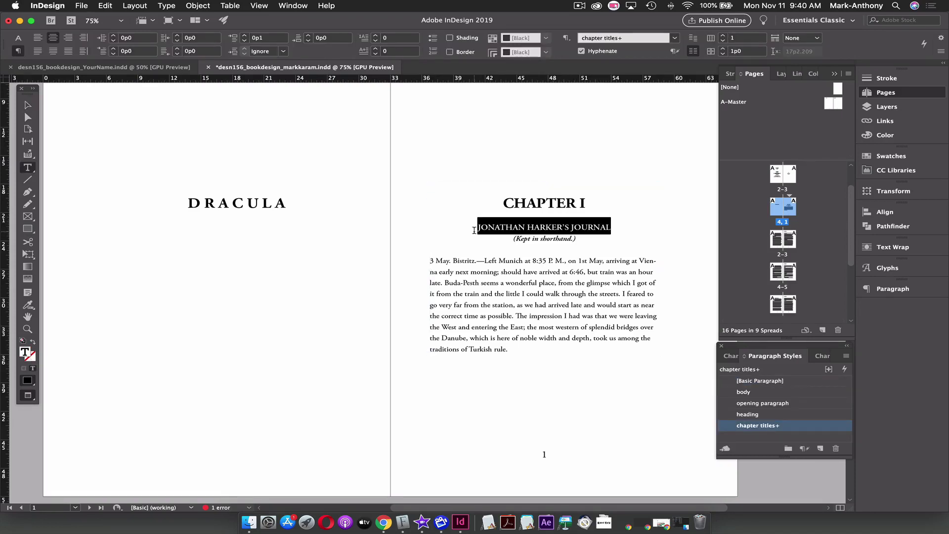
click(525, 227)
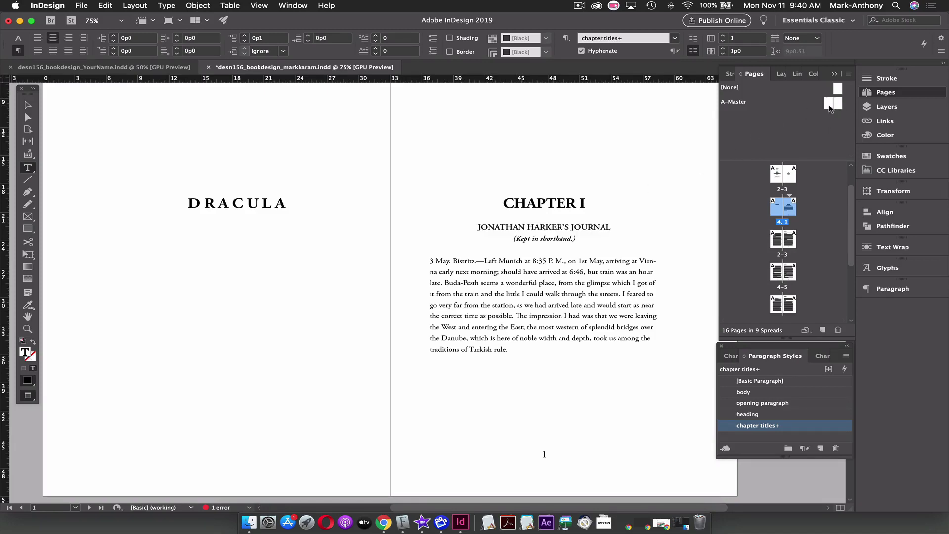
double_click(830, 107)
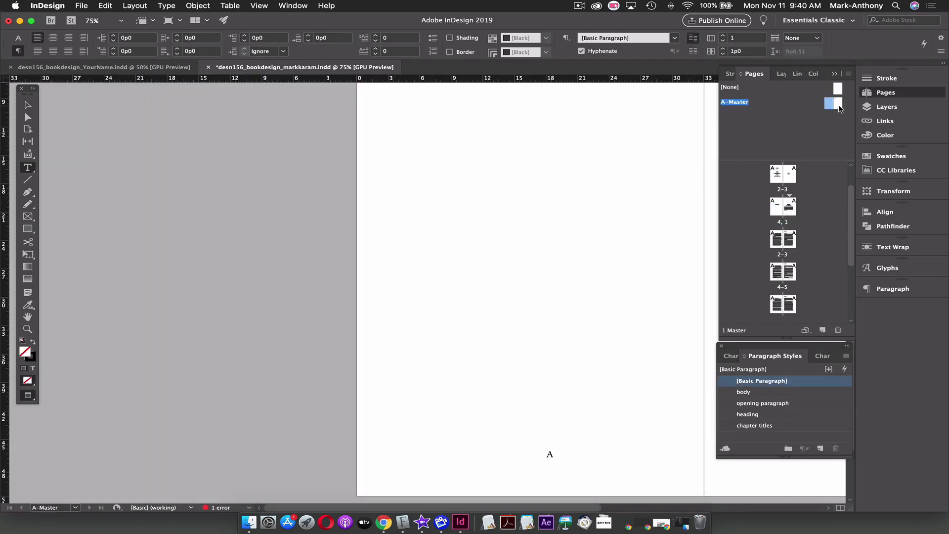
Show the guides on the A-Master spread and replace the "Book Title" running head with "Dracula"
double_click(819, 112)
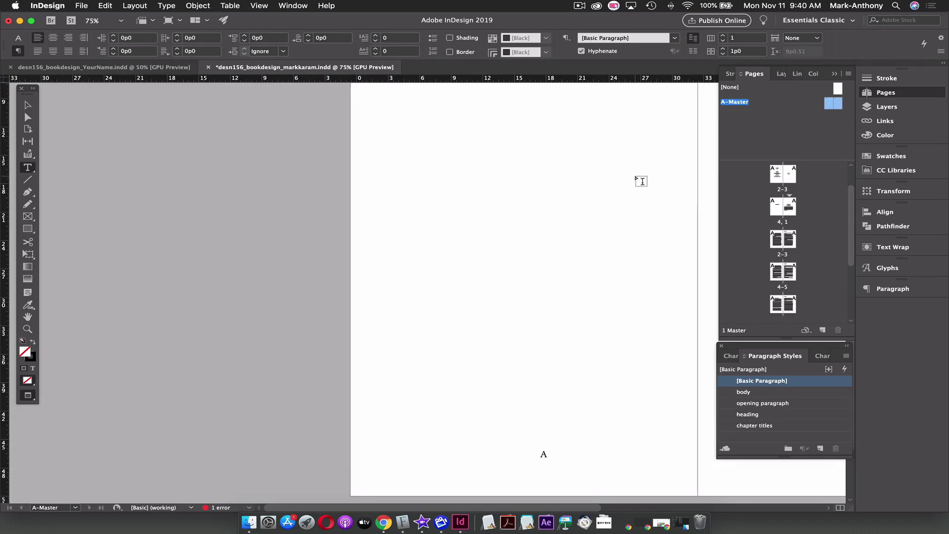
scroll(639, 181, left, 5)
scroll(610, 182, up, 4)
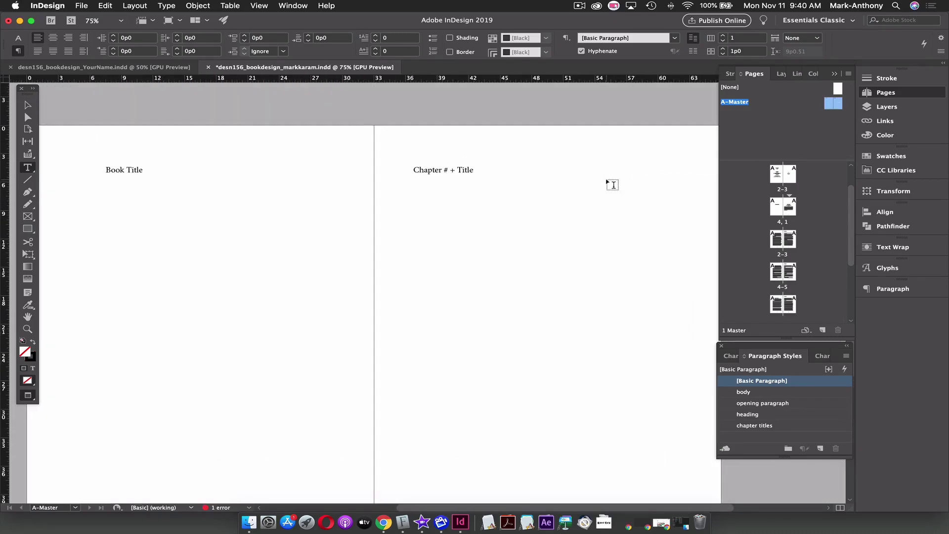
key(w)
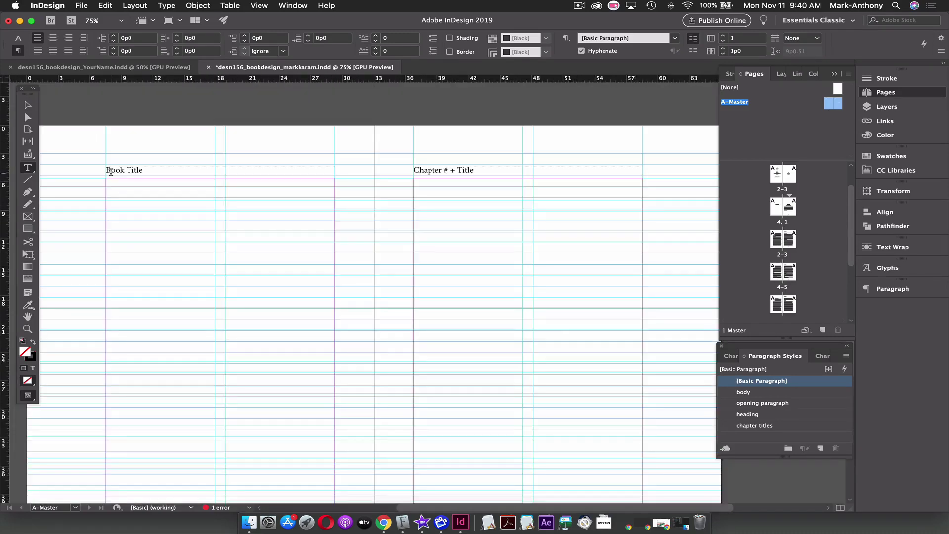
drag(143, 170, 105, 171)
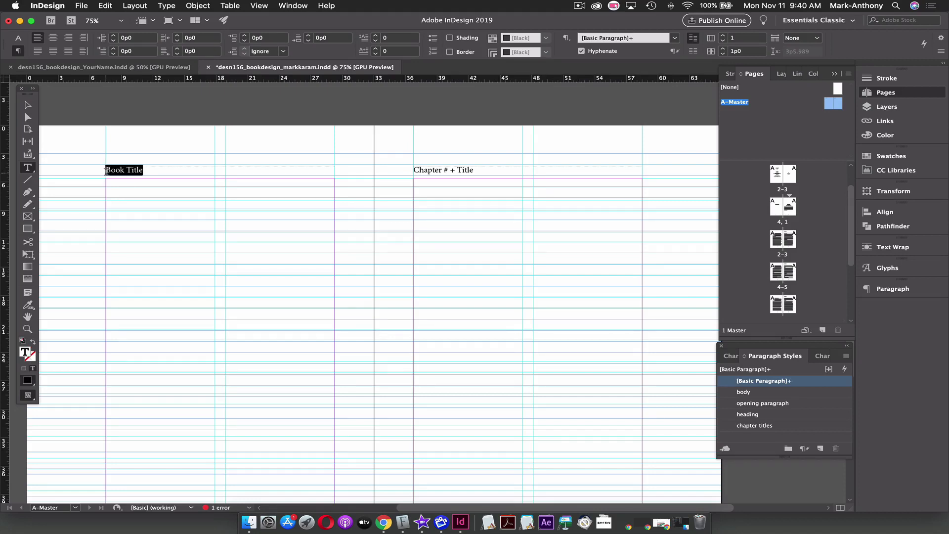
text(Dracula)
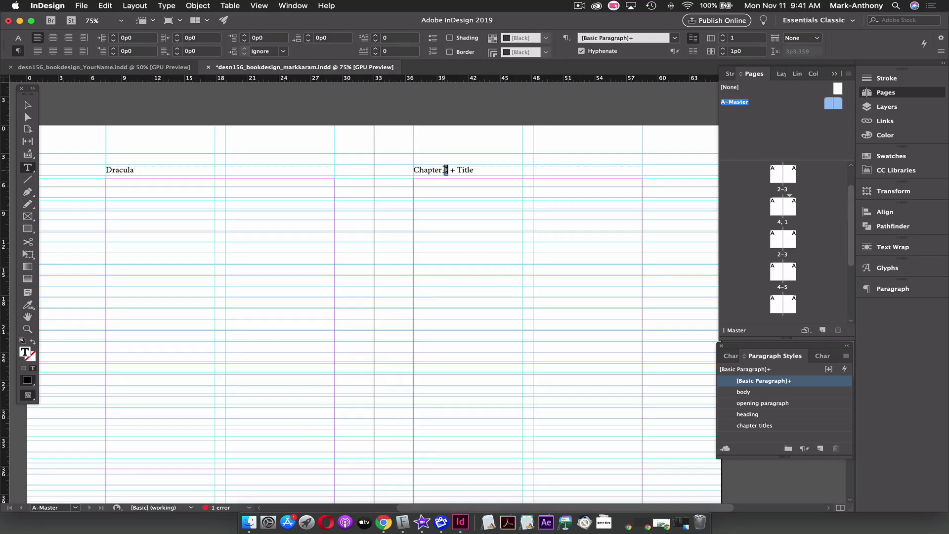
Change the right master page's running head to "Chapter 1 — " followed by the copied "JONATHAN HARKER'S JOURNAL" text
text(1)
drag(450, 170, 476, 171)
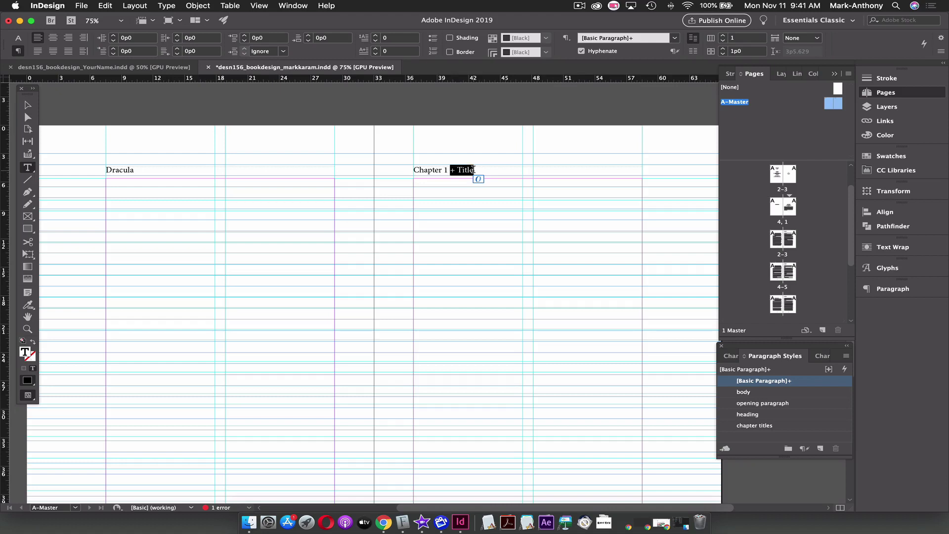
text(—)
key(super+v)
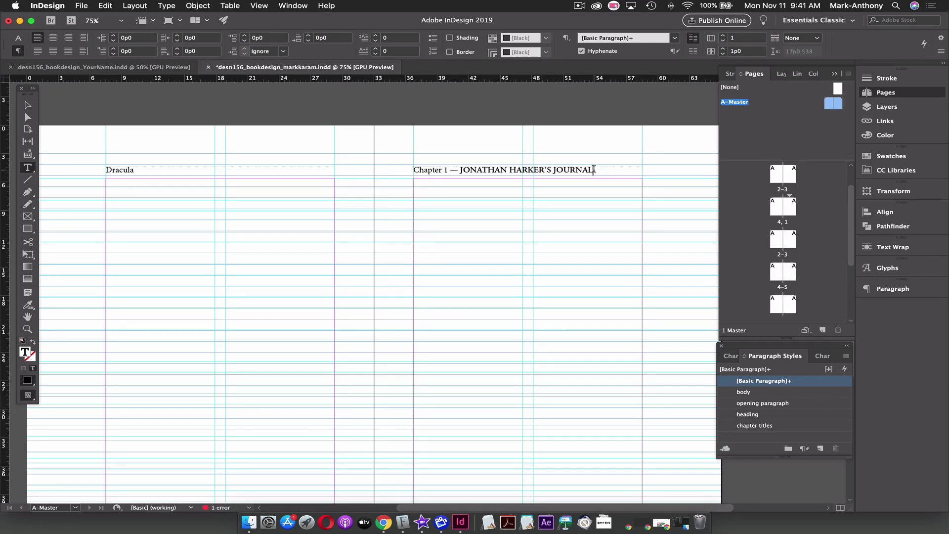
Convert "JONATHAN HARKER'S JOURNAL" in the running head to Title Case and set it in Italic
drag(595, 169, 460, 171)
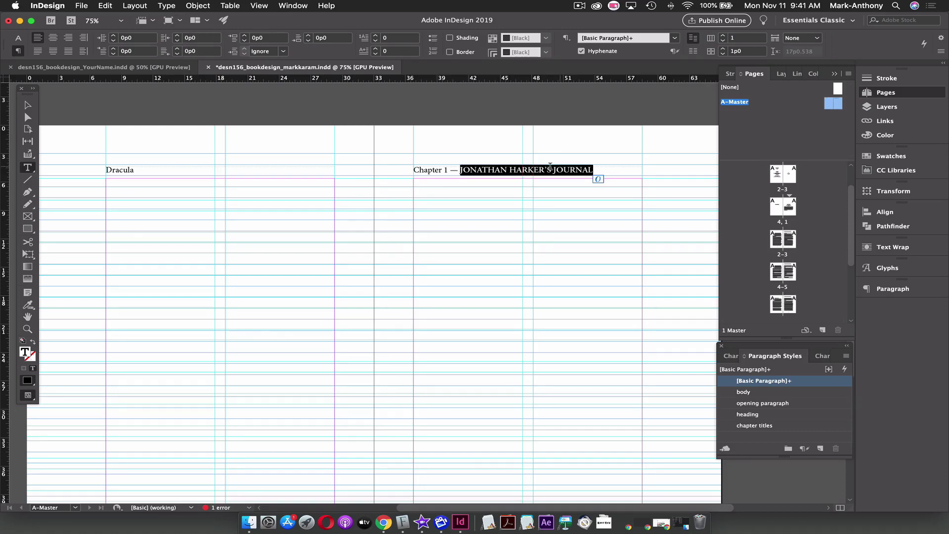
click(166, 7)
mouse_move(228, 144)
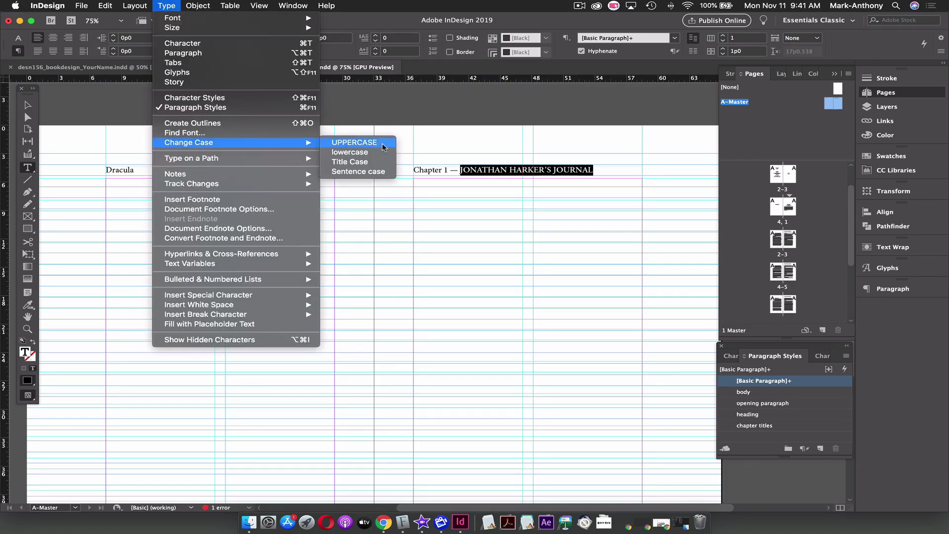
click(366, 162)
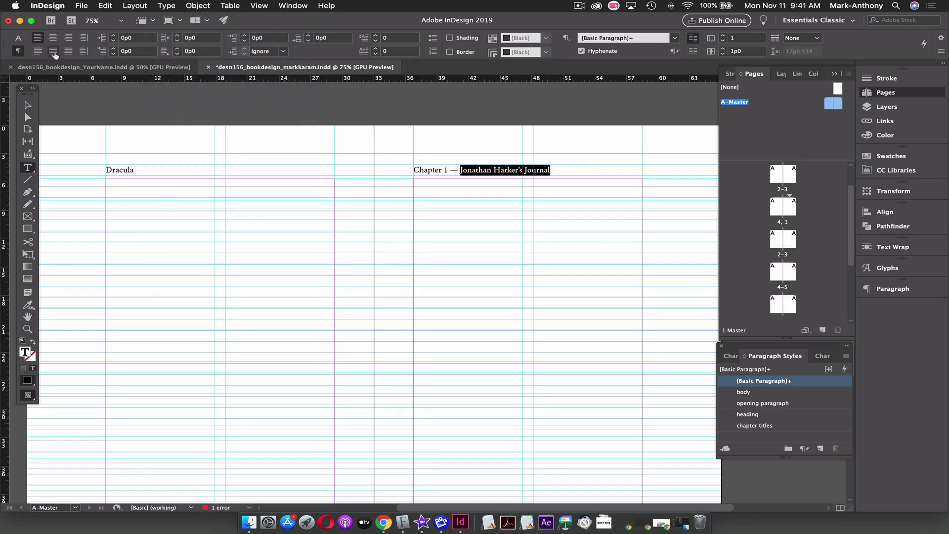
click(18, 38)
click(117, 52)
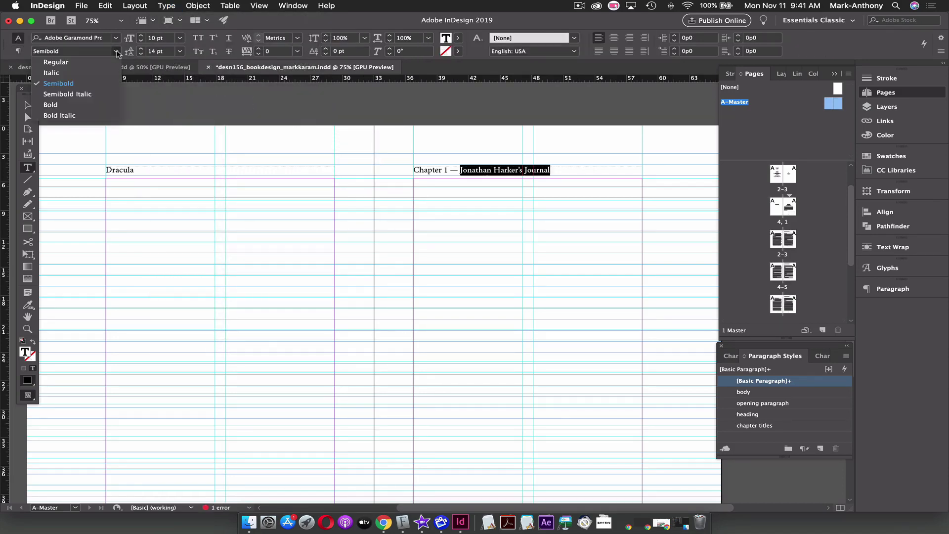
click(70, 73)
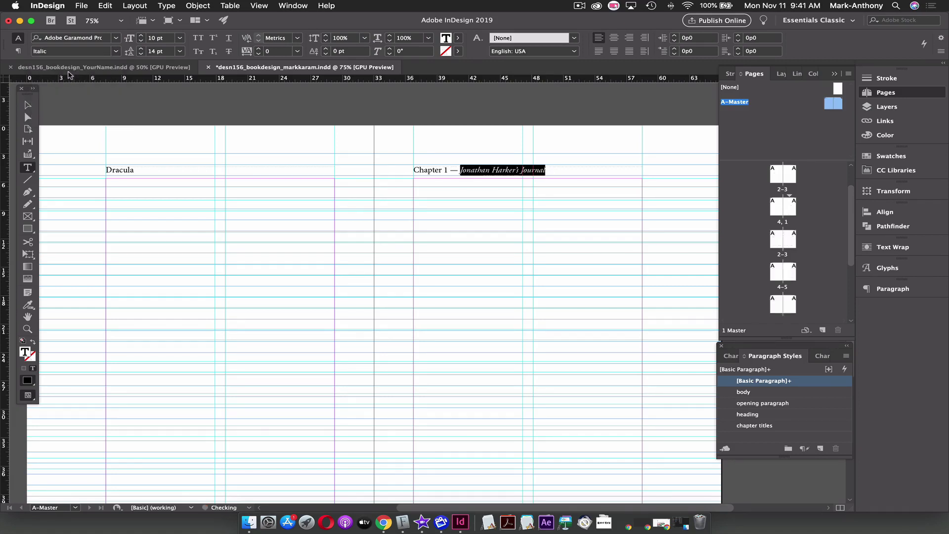
Set the "Chapter 1 —" part of the running head in Adobe Garamond Pro Bold
click(457, 169)
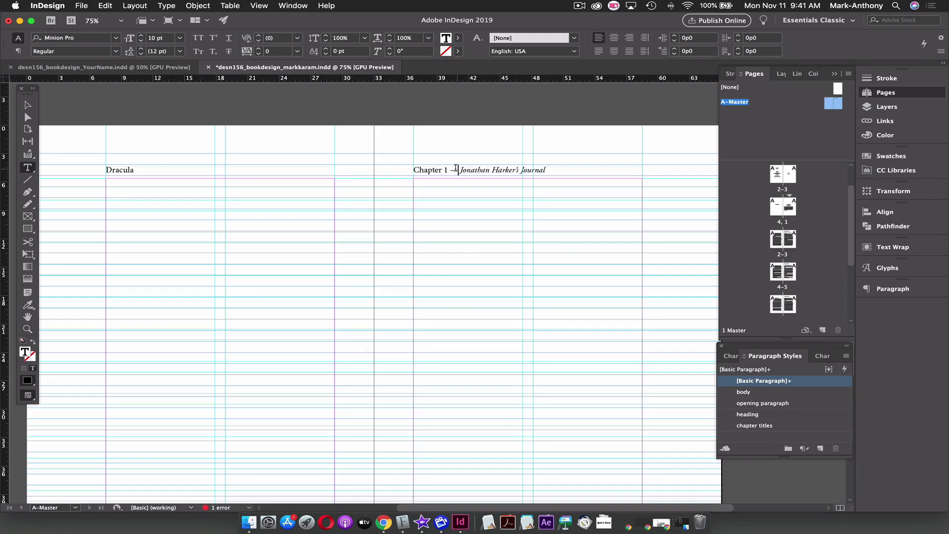
drag(456, 169, 413, 170)
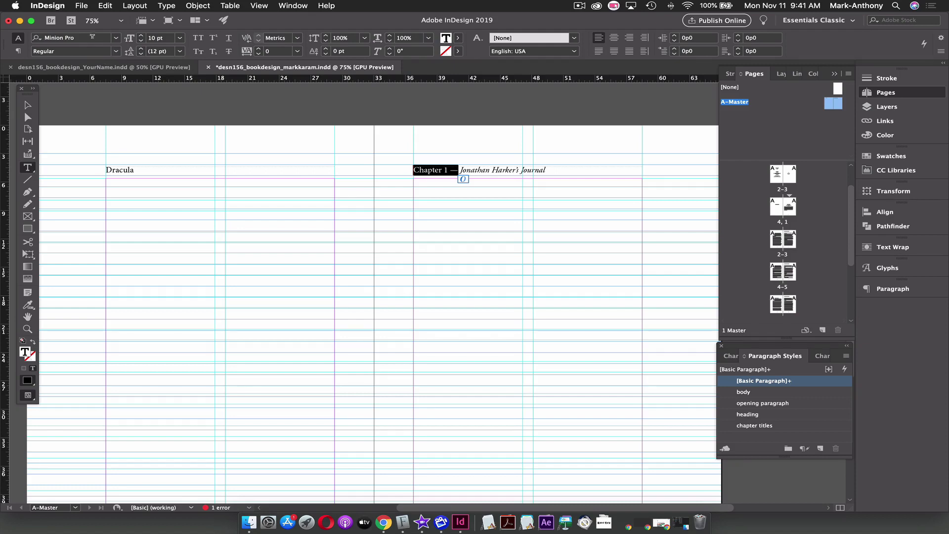
click(92, 37)
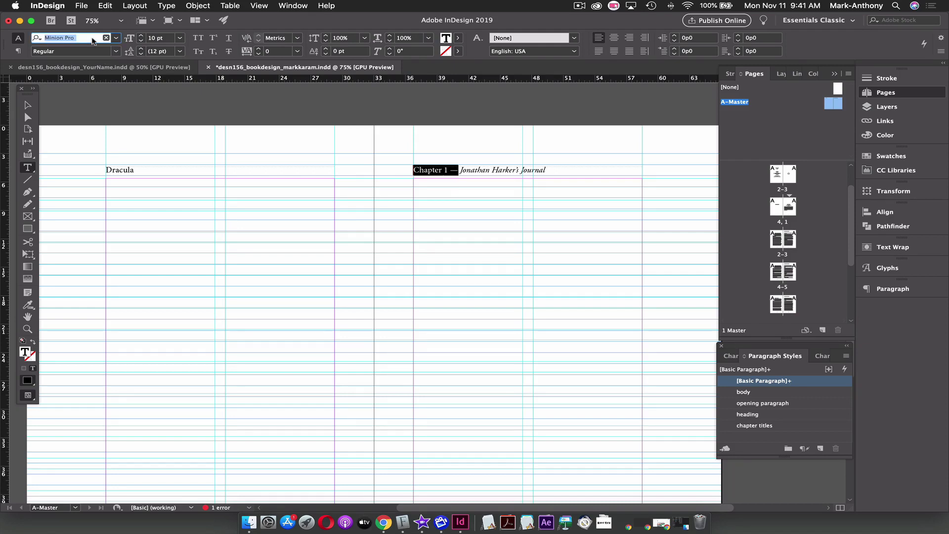
text(adobe gara)
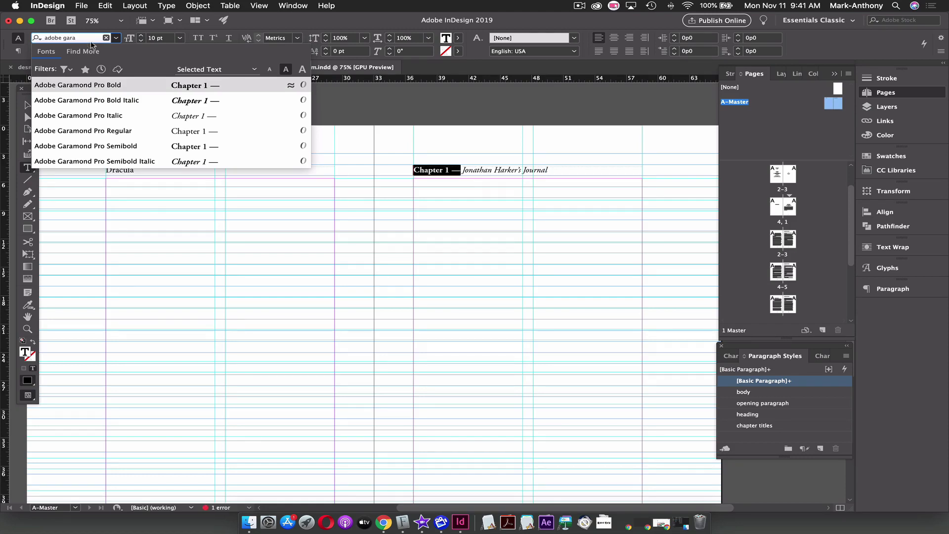
click(104, 86)
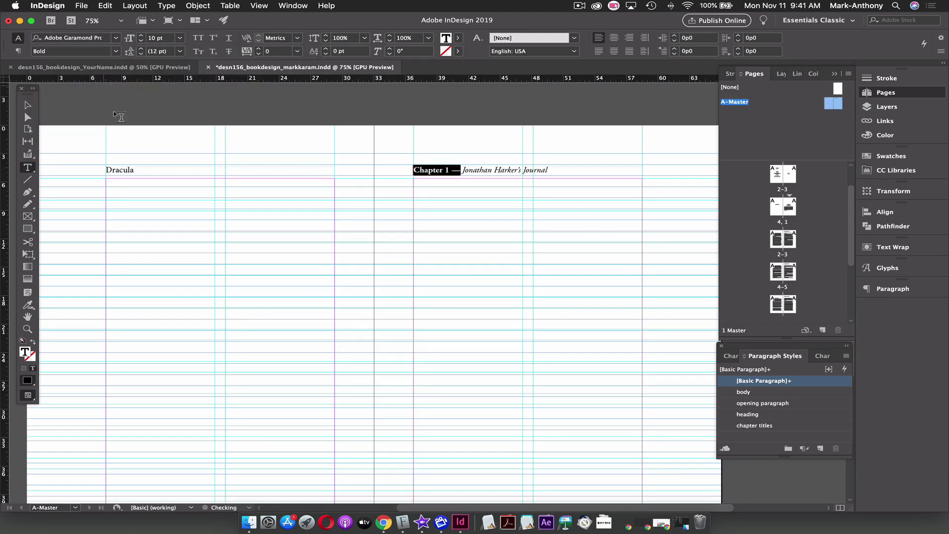
Set the "Dracula" running head on the left master page in Adobe Garamond Pro Bold
drag(135, 170, 104, 170)
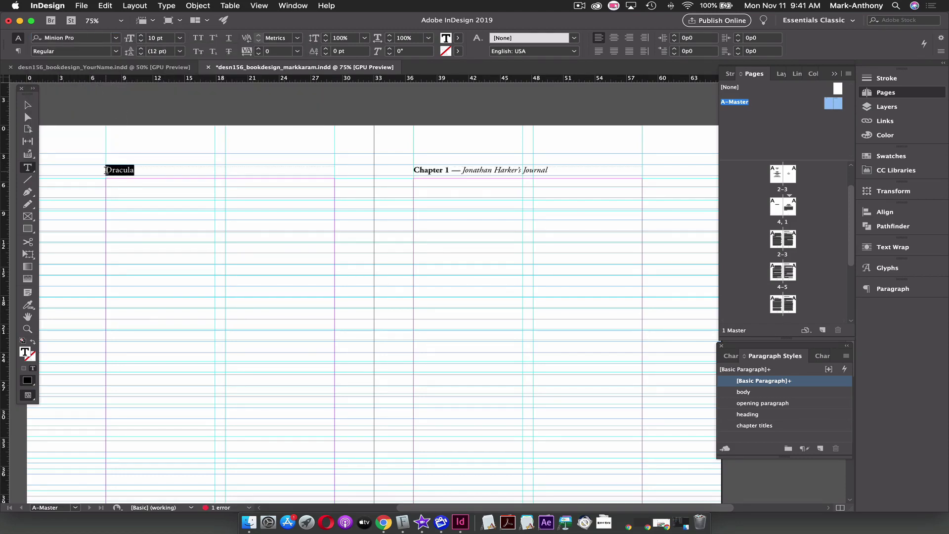
click(88, 43)
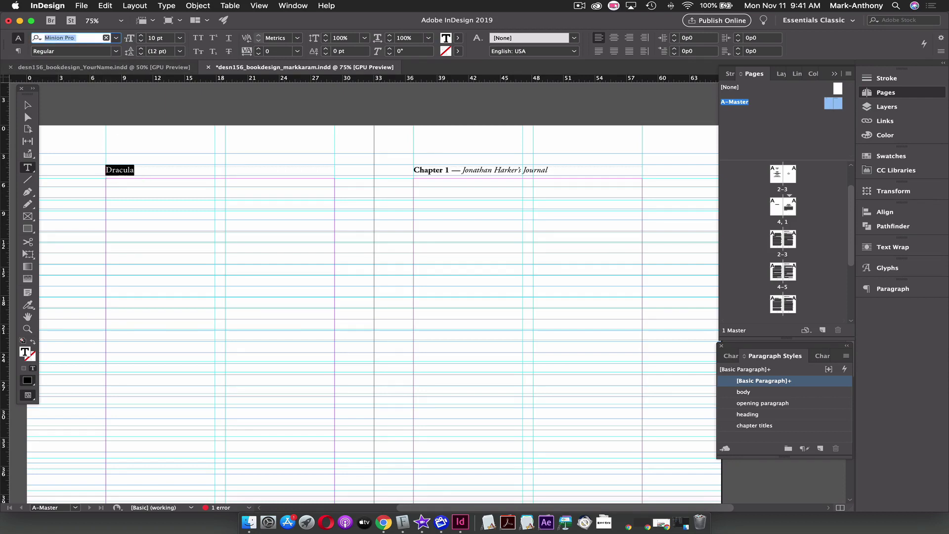
text(adobe gara)
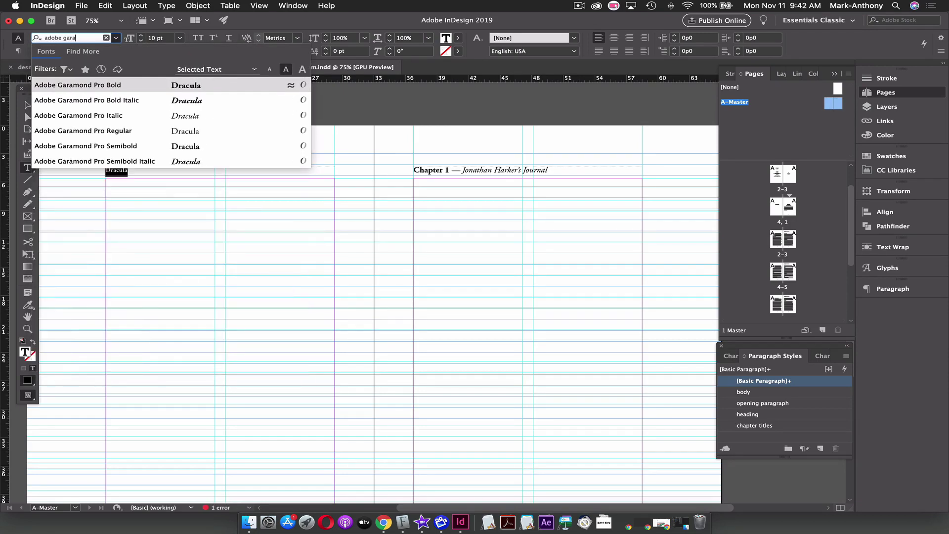
text(mon)
click(93, 86)
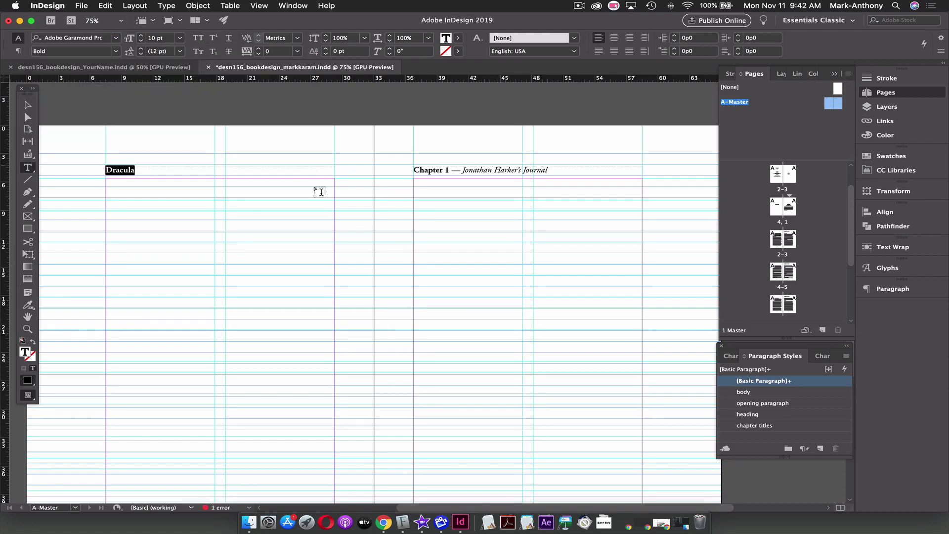
click(436, 170)
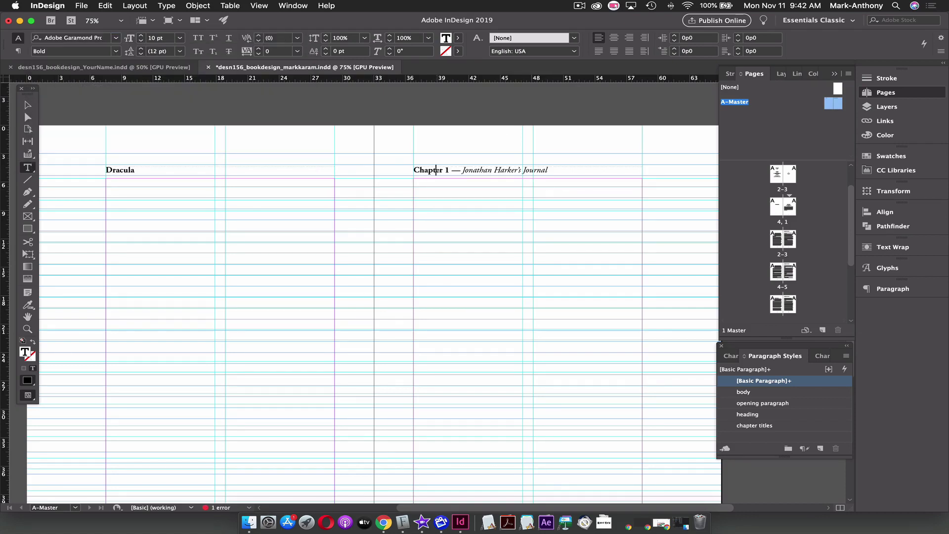
Set the left master page's page number marker in Adobe Garamond Pro Semibold at 10 pt
scroll(414, 235, down, 5)
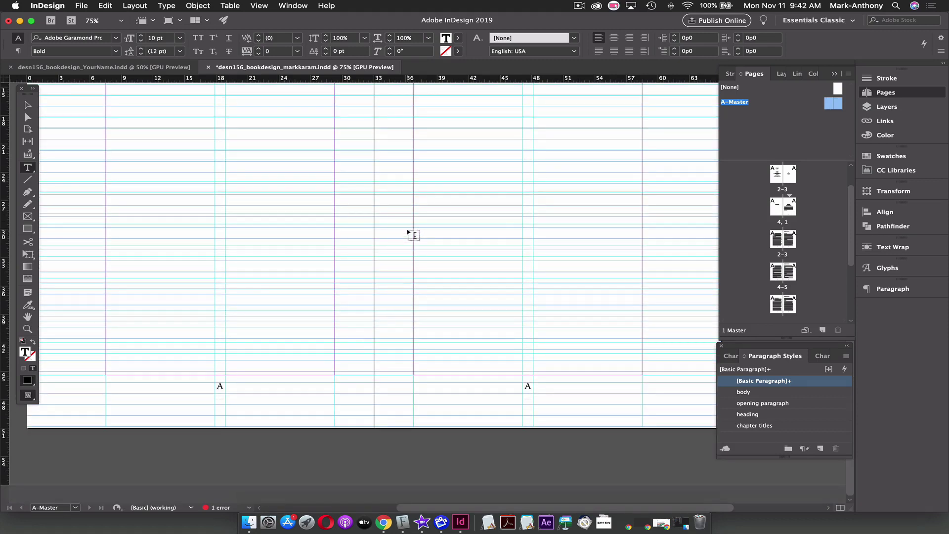
click(221, 386)
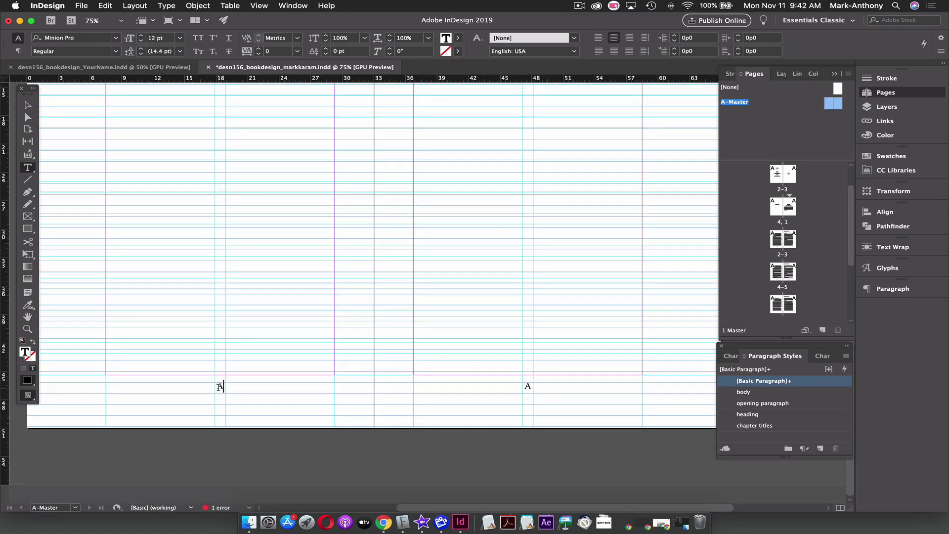
double_click(221, 387)
click(101, 39)
text(adobe)
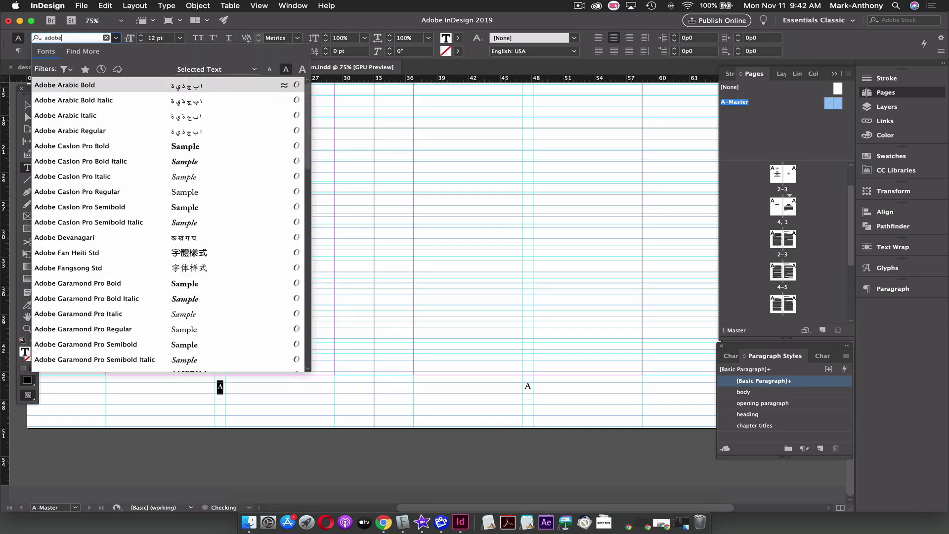
text( garamond)
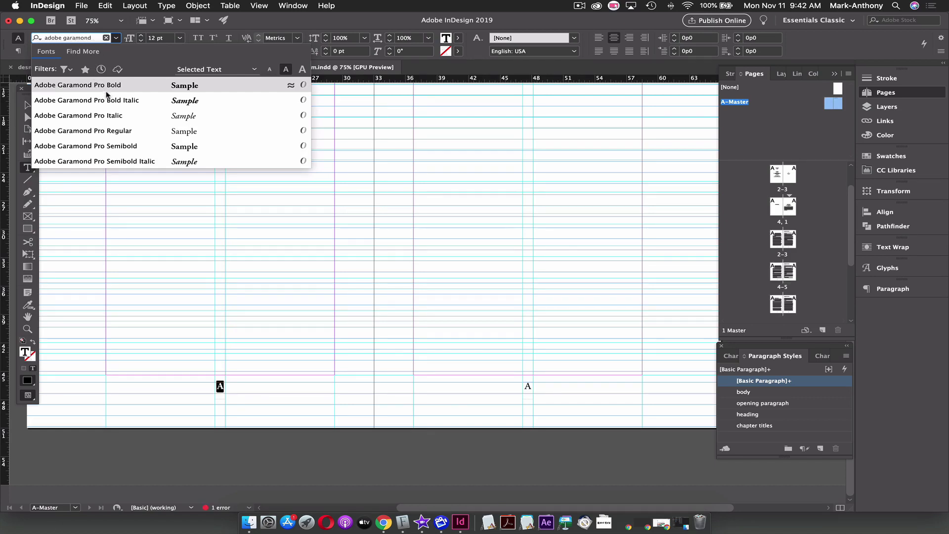
click(130, 147)
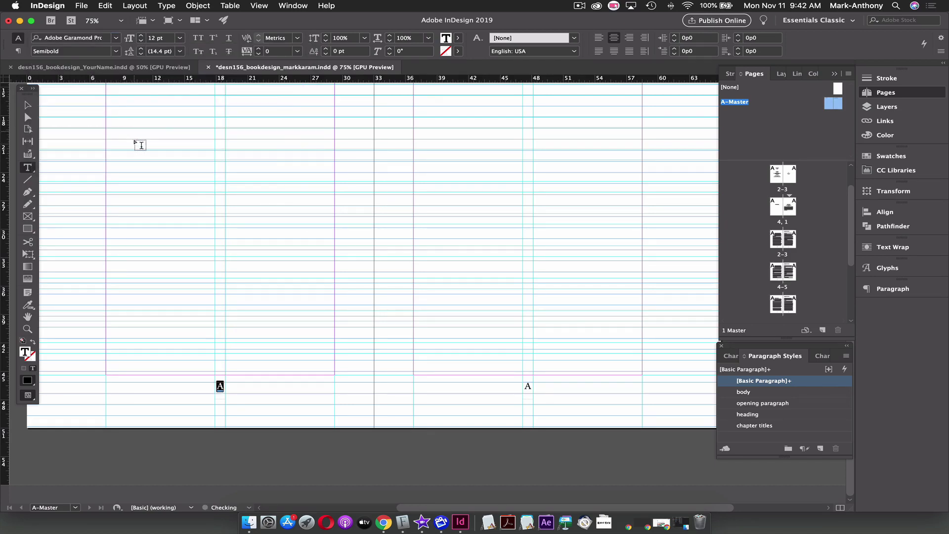
click(180, 39)
click(167, 94)
Format the right master page's page number marker as 10 pt Adobe Garamond Pro Semibold
click(527, 385)
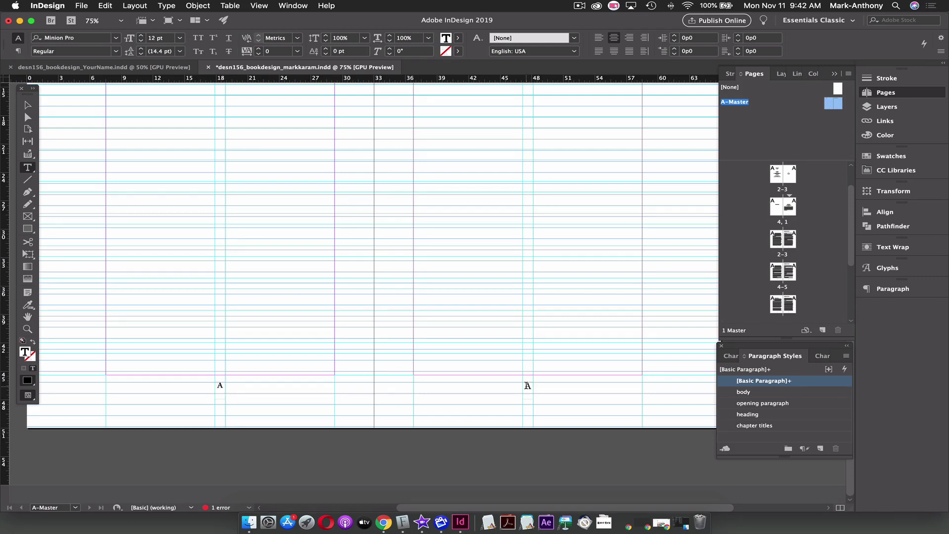
double_click(527, 385)
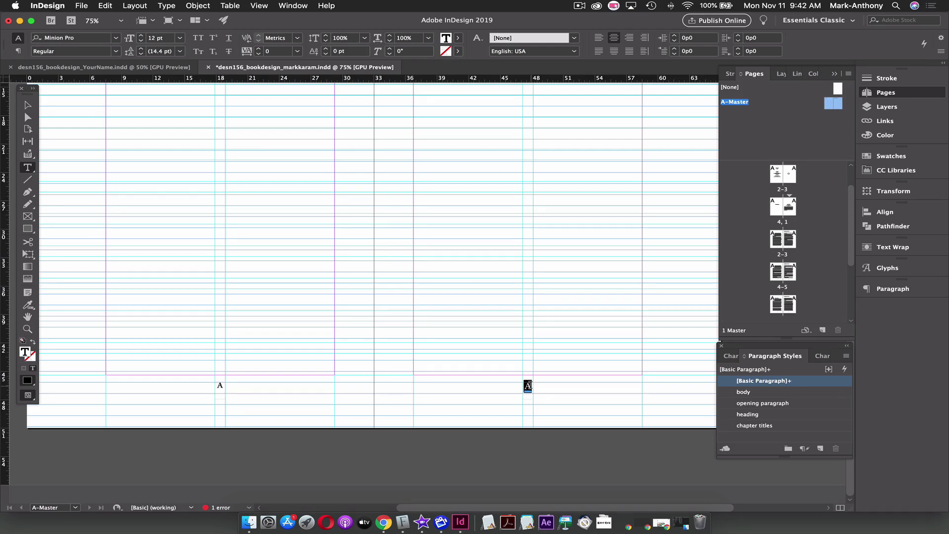
click(90, 39)
text(adobe garamd)
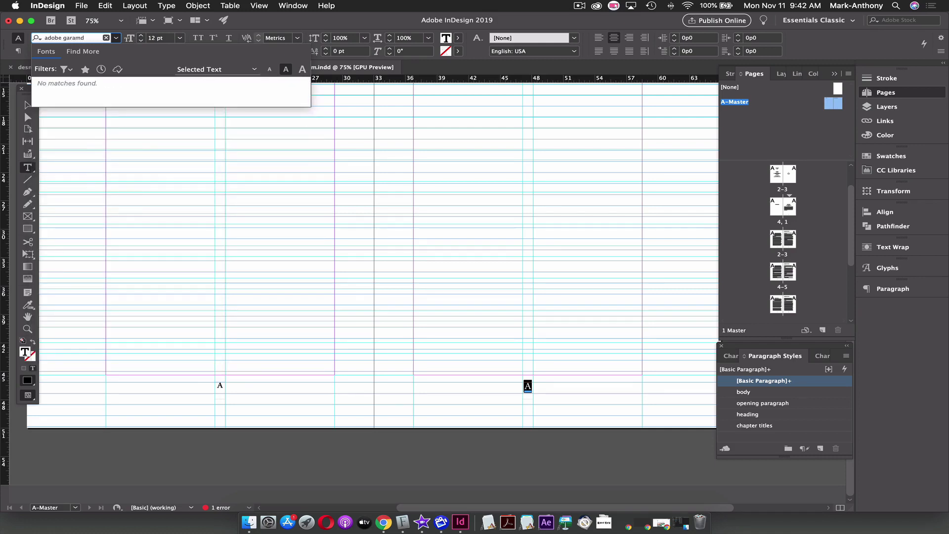
key(BackSpace)
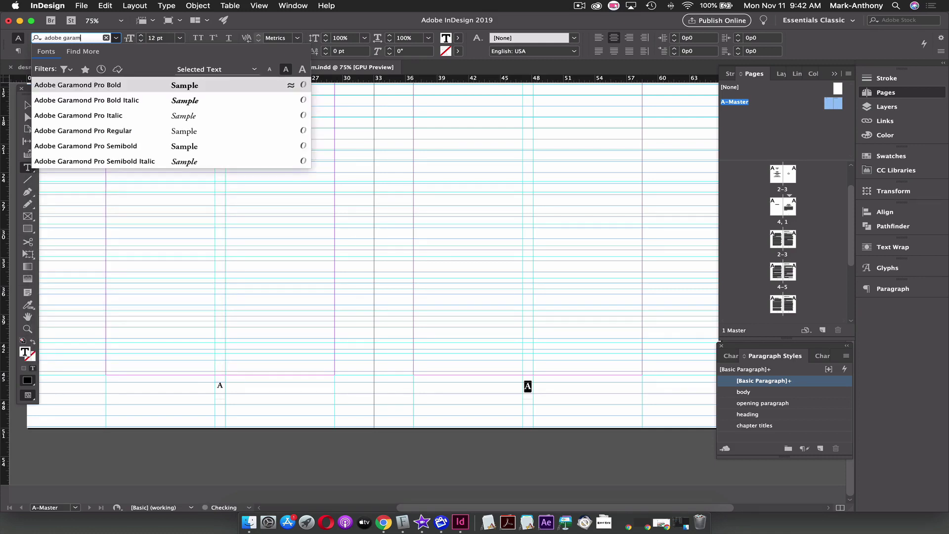
text(on)
click(124, 147)
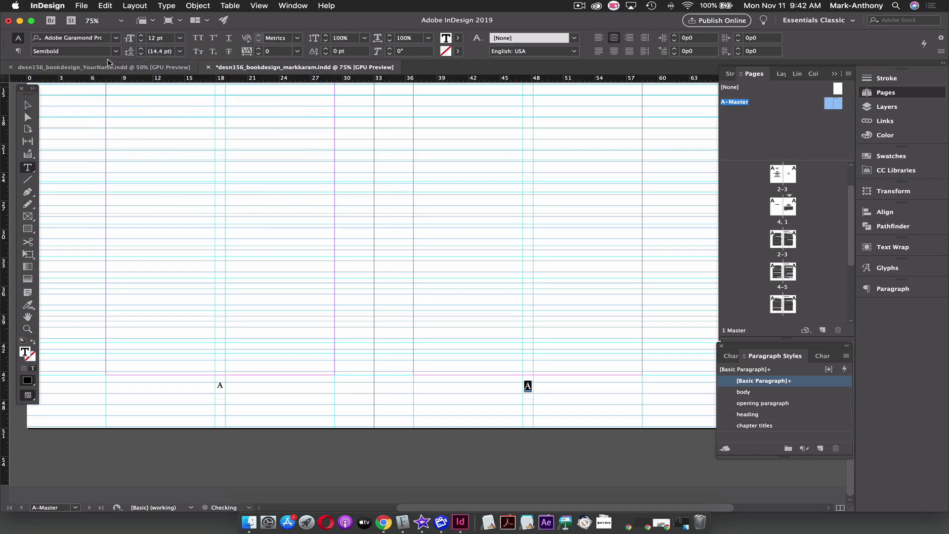
click(180, 38)
click(167, 94)
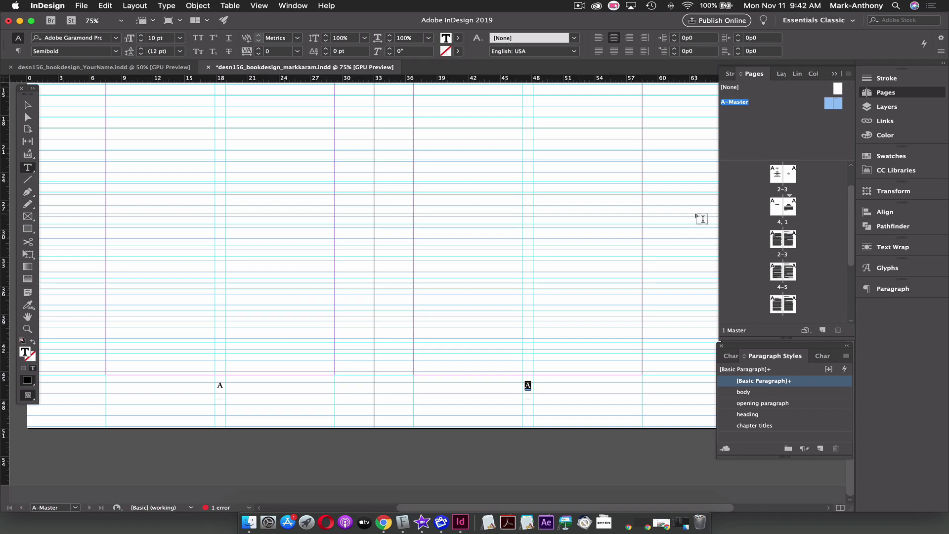
Go to the "CHAPTER I" opening on page 1 and check its page number
mouse_move(529, 385)
double_click(791, 210)
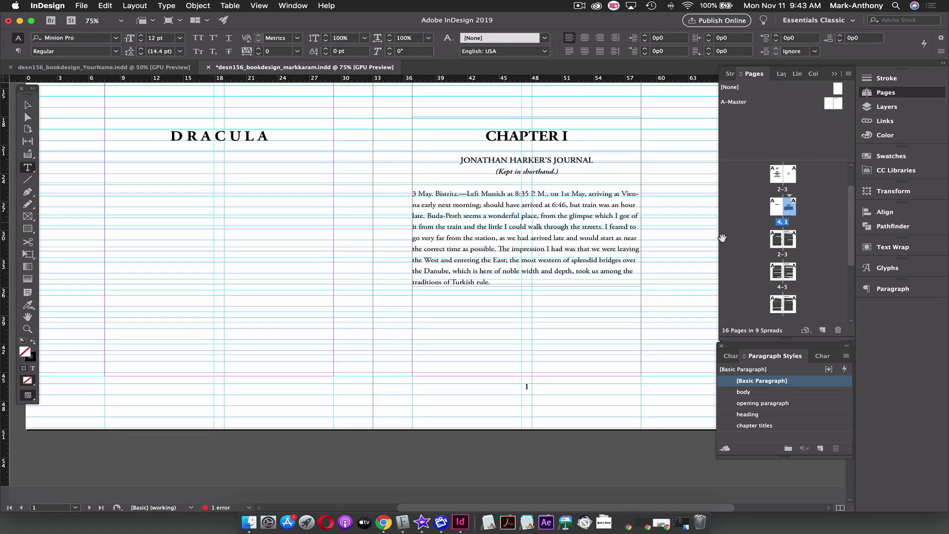
scroll(562, 380, down, 1)
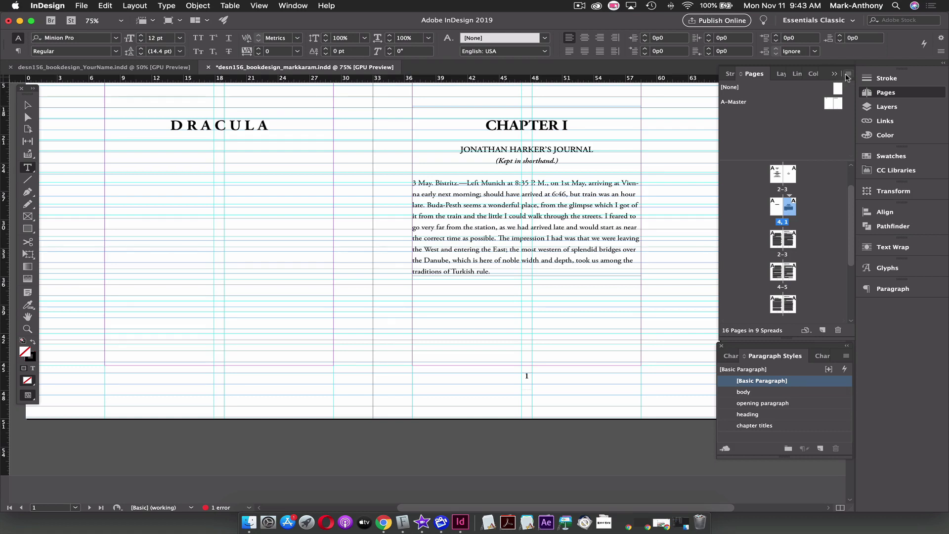
Set the page numbering style of the section starting at the Chapter I page to lowercase Roman numerals (i, ii, iii, iv...)
click(848, 75)
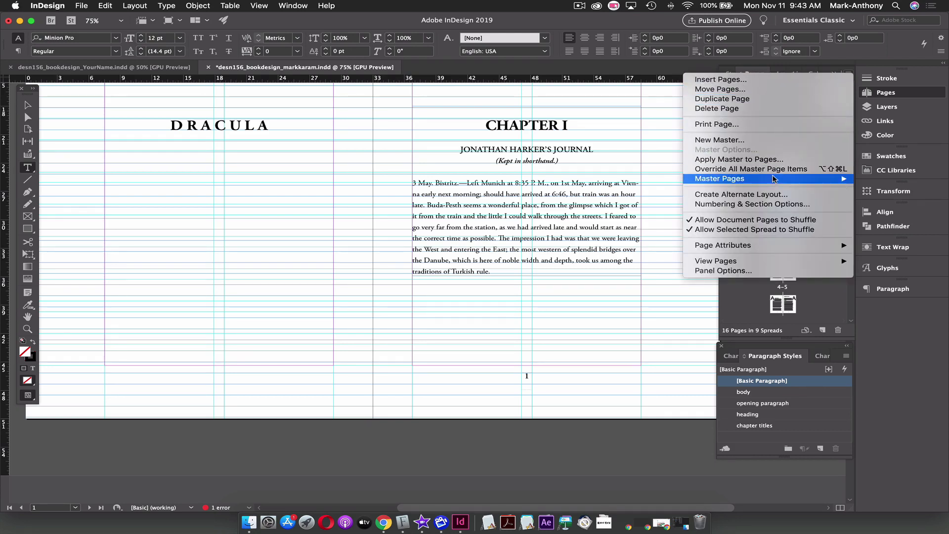
click(775, 204)
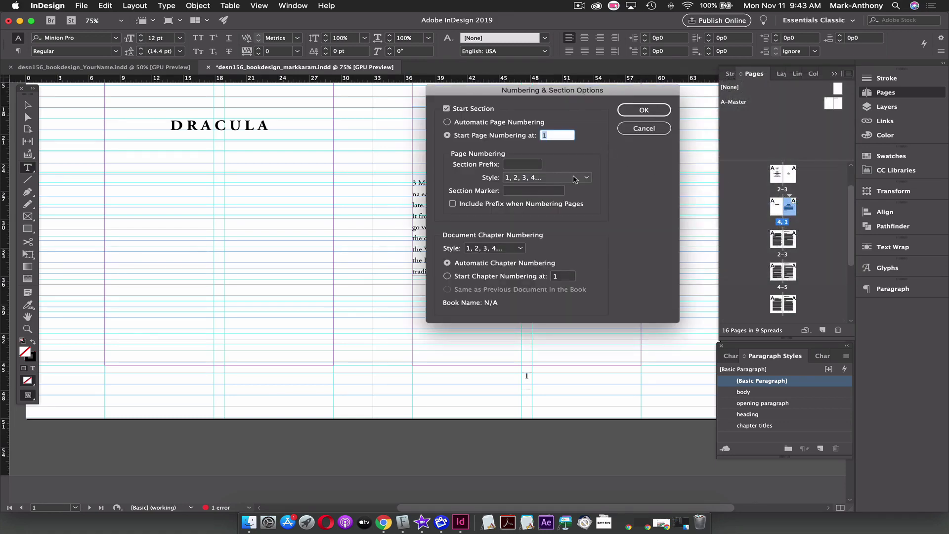
click(575, 178)
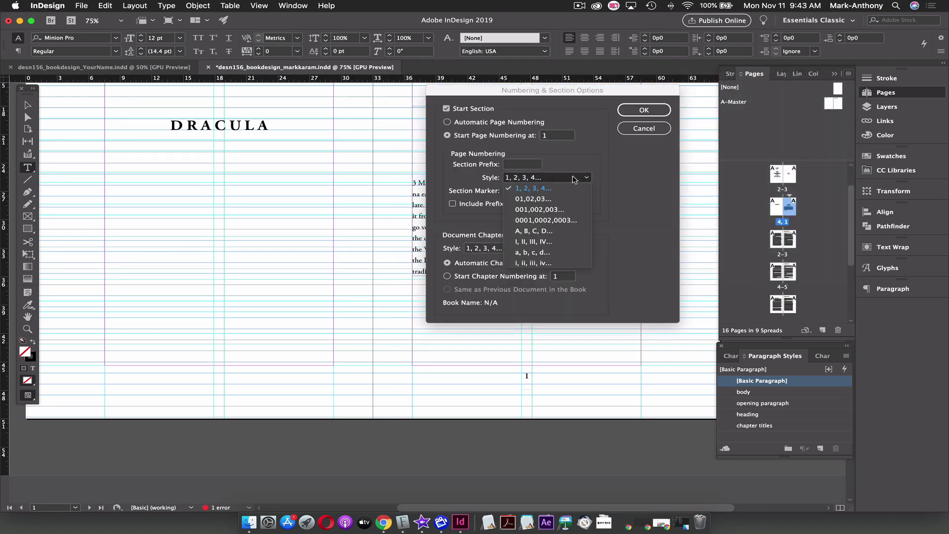
click(554, 265)
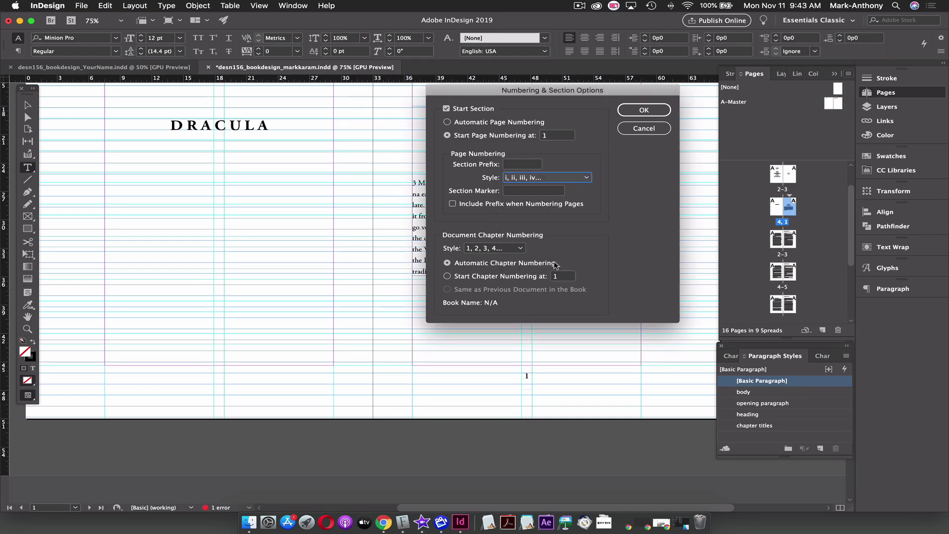
click(633, 111)
Check the page numbers at the foot of the Chapter I page and the spread that follows it
scroll(550, 379, down, 3)
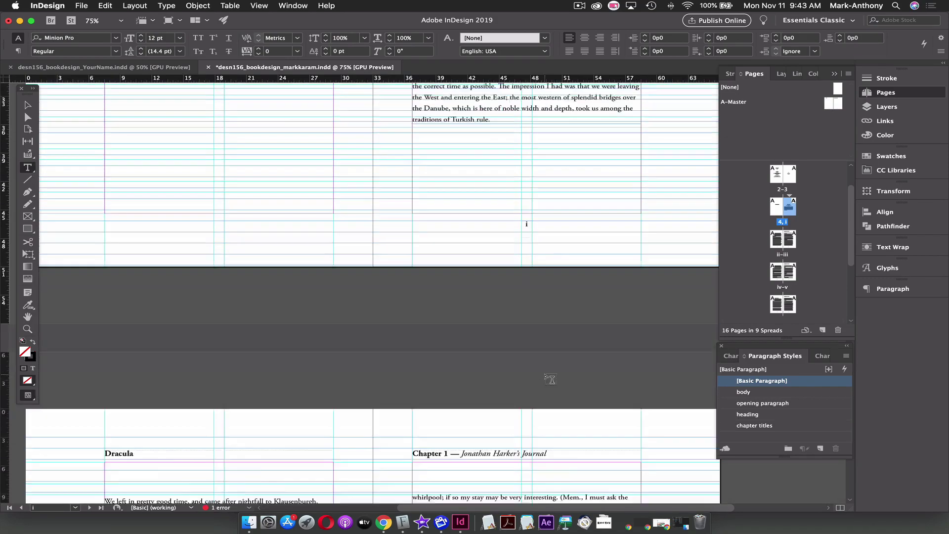
scroll(550, 379, down, 10)
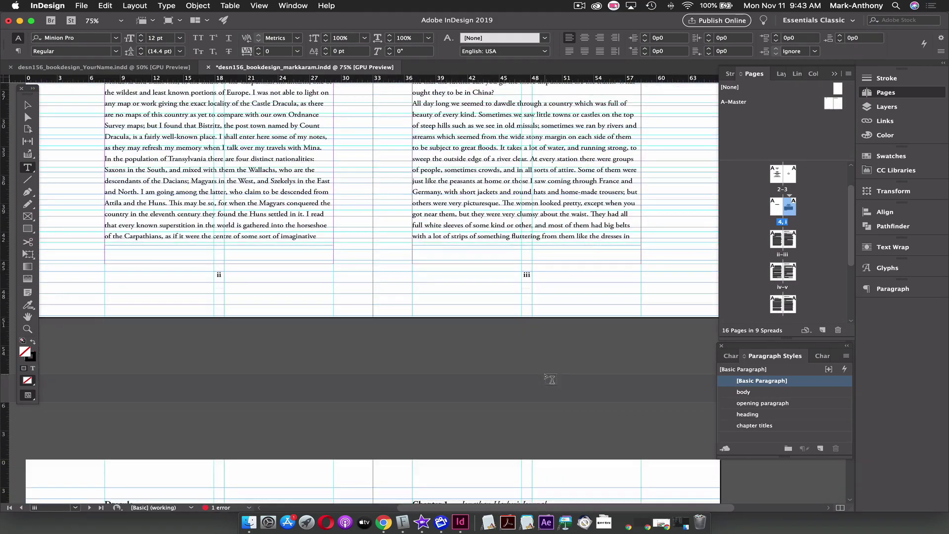
scroll(550, 379, down, 5)
scroll(551, 380, down, 1)
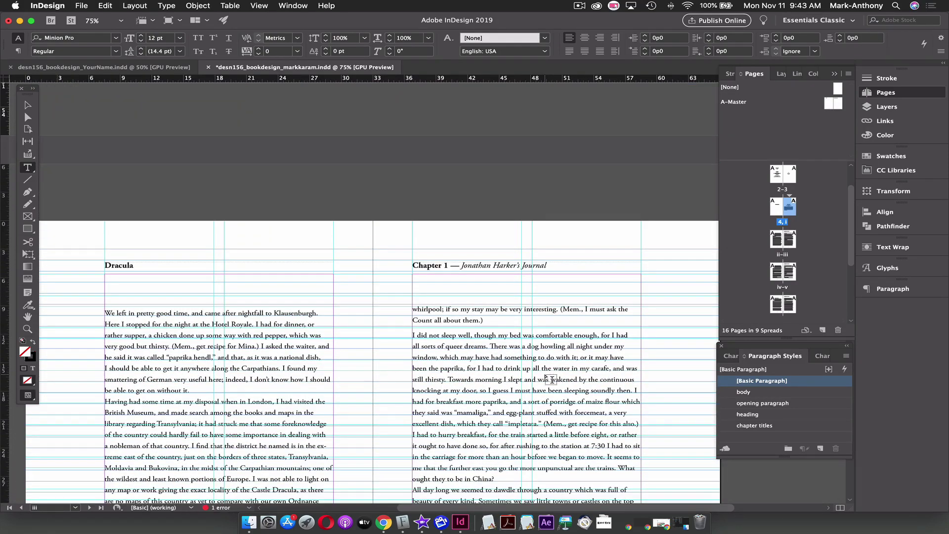
scroll(551, 379, down, 2)
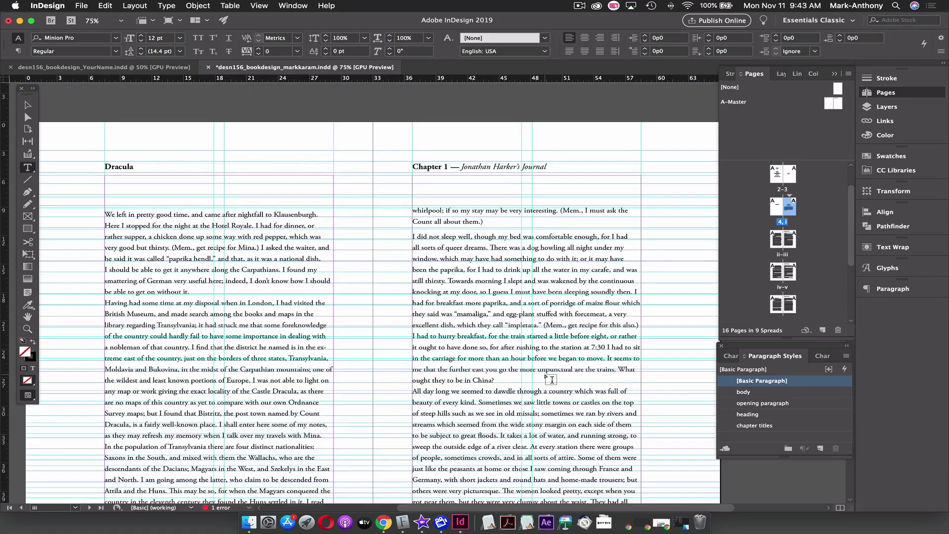
scroll(550, 379, down, 2)
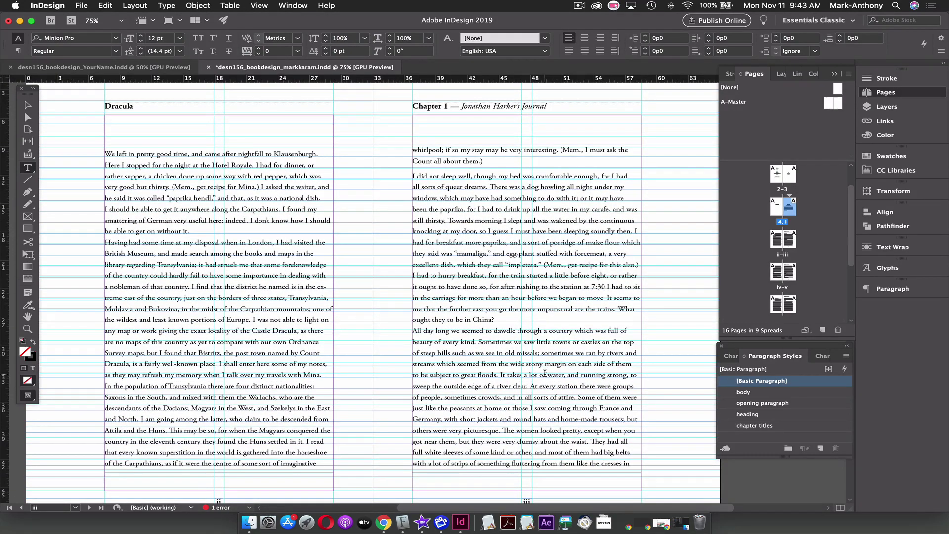
scroll(544, 373, down, 1)
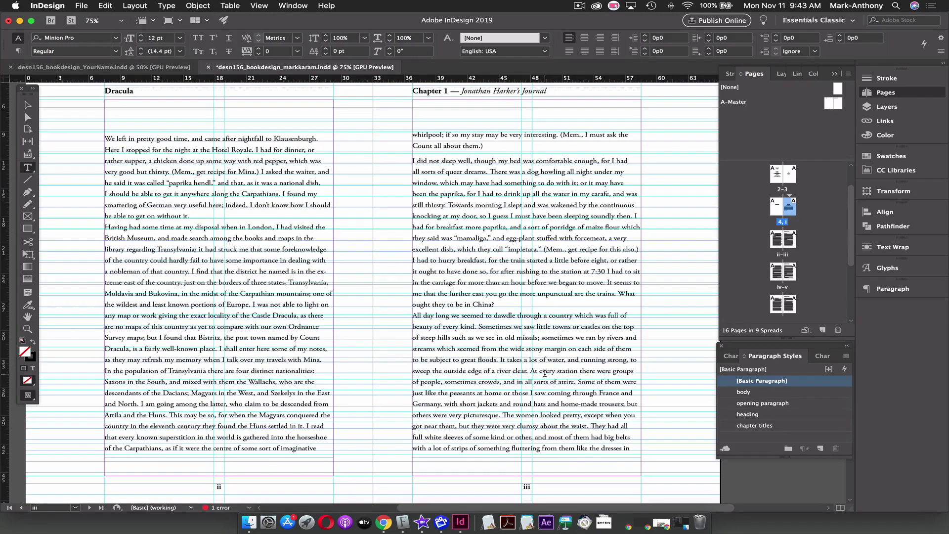
scroll(545, 373, down, 4)
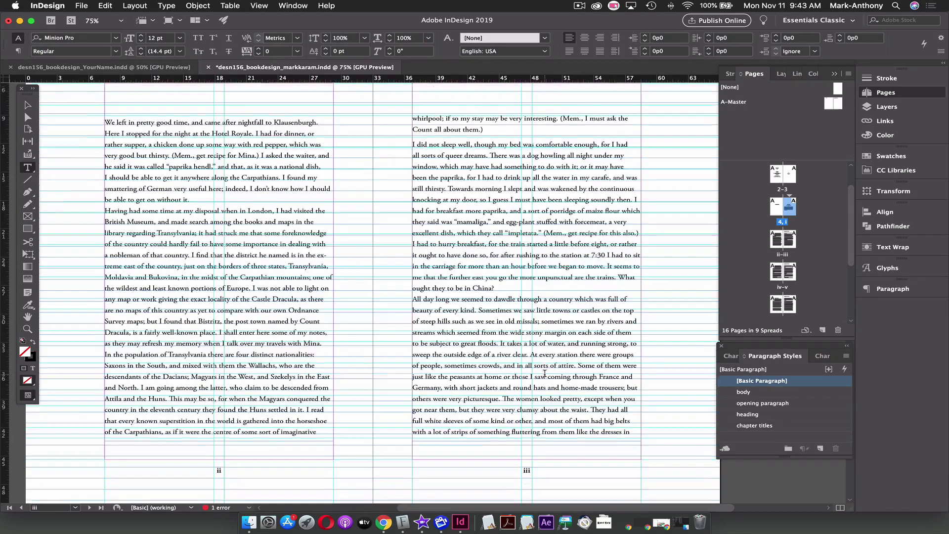
scroll(544, 373, up, 5)
scroll(544, 374, up, 3)
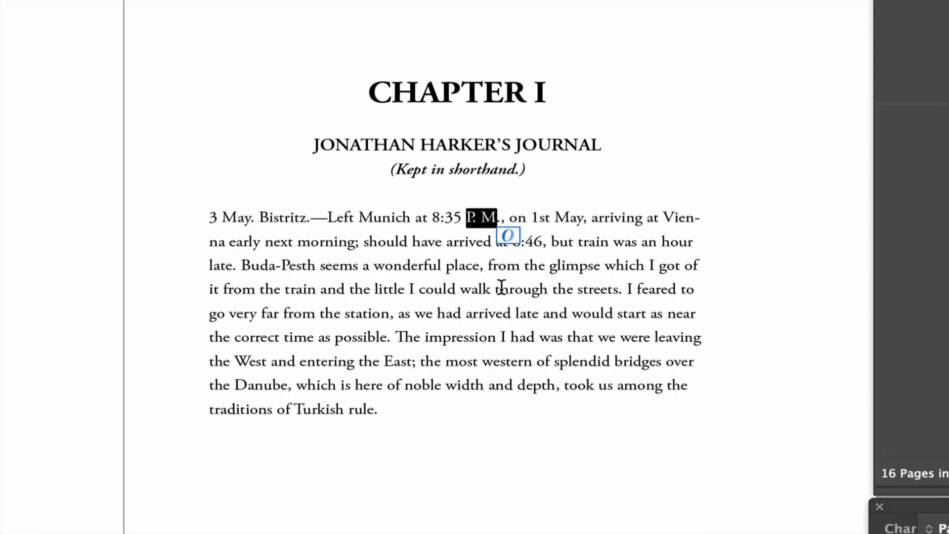
Examine the opening "3", "P. M." and the "st" of "1st" in the opening paragraph for available OpenType alternates
double_click(213, 216)
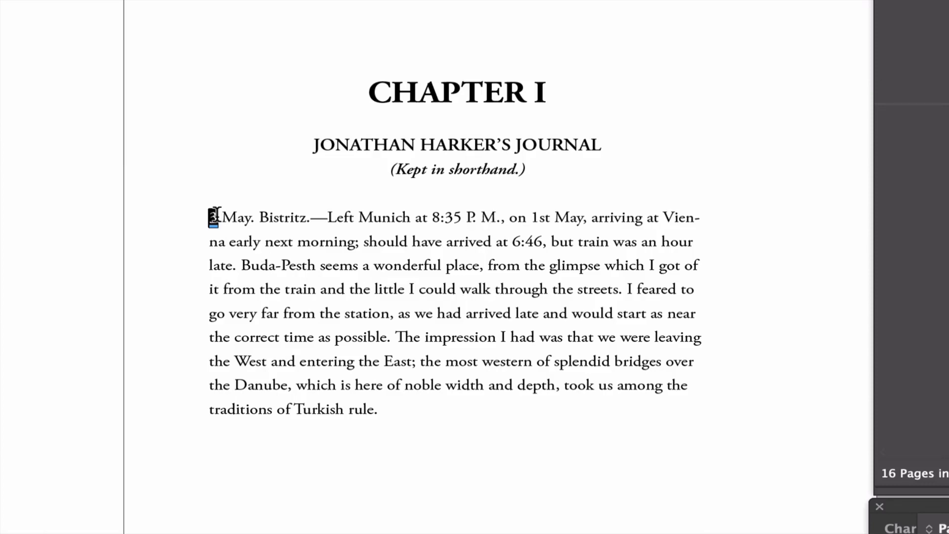
drag(464, 217, 495, 214)
click(495, 214)
drag(537, 217, 545, 218)
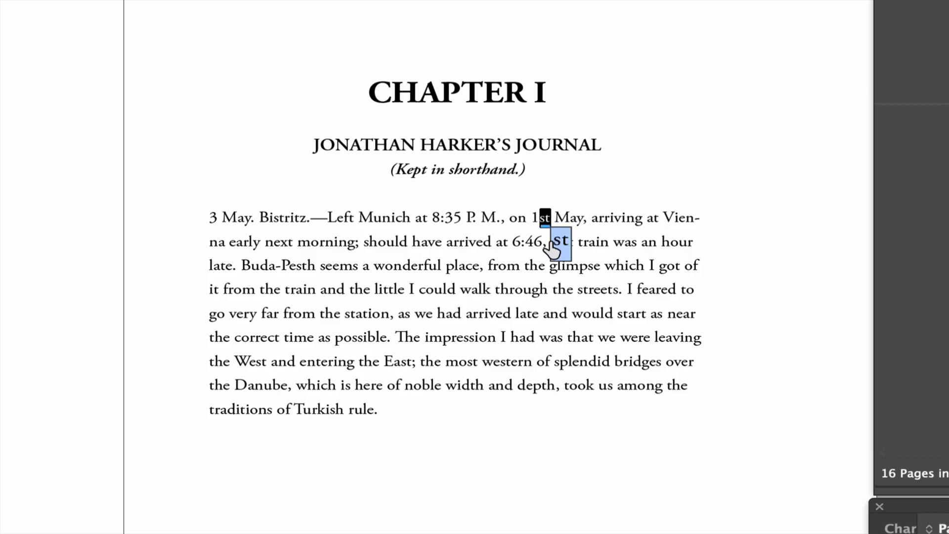
drag(554, 250, 545, 218)
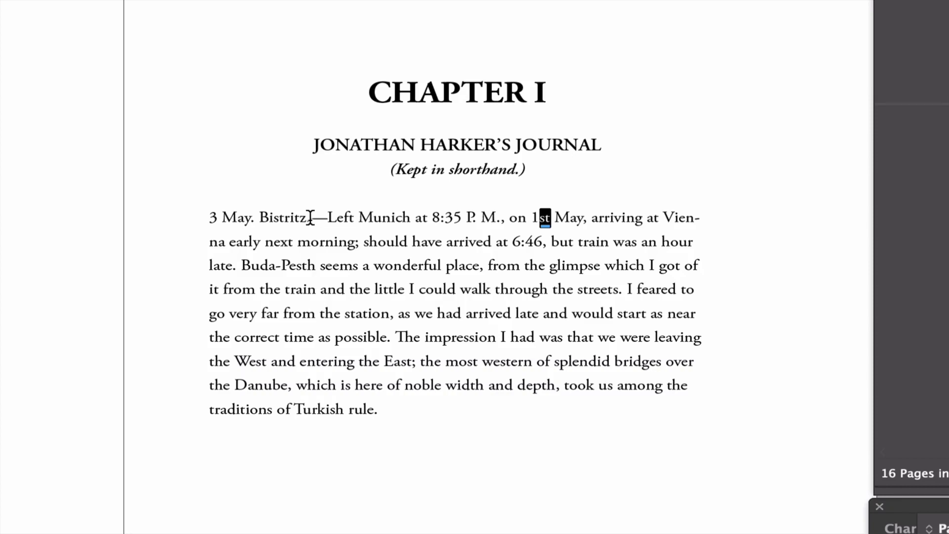
click(259, 218)
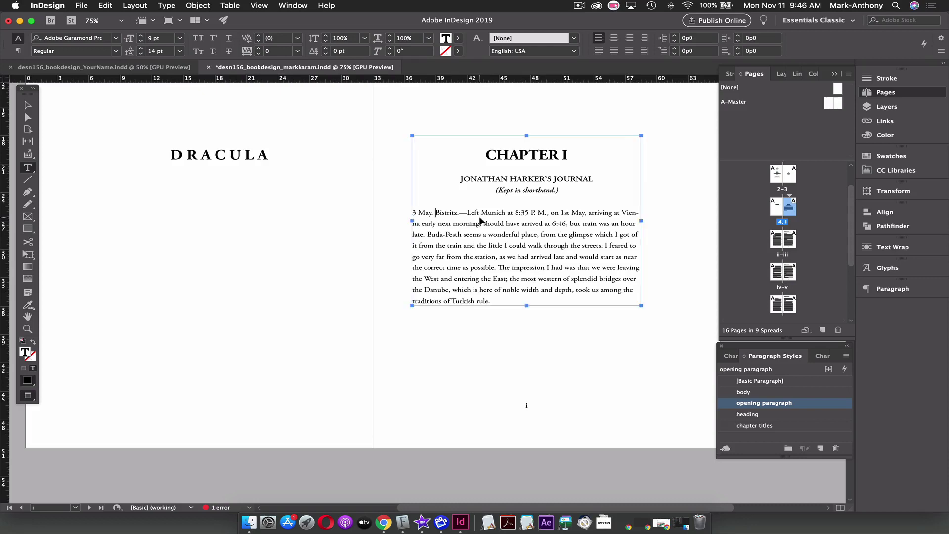
Try replacing the "3" that starts the opening paragraph with its oldstyle alternate glyph, and undo the replacement
key(super+equal)
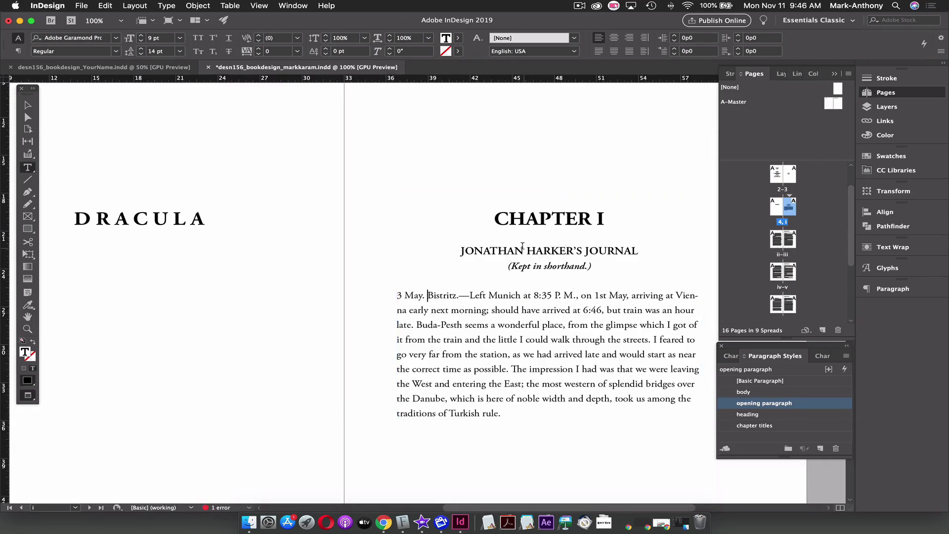
key(Escape)
drag(567, 318, 460, 298)
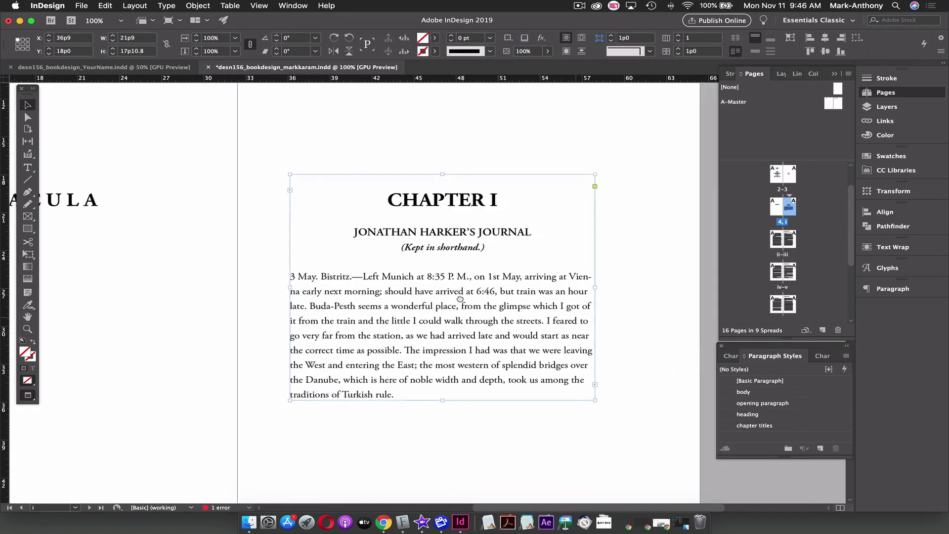
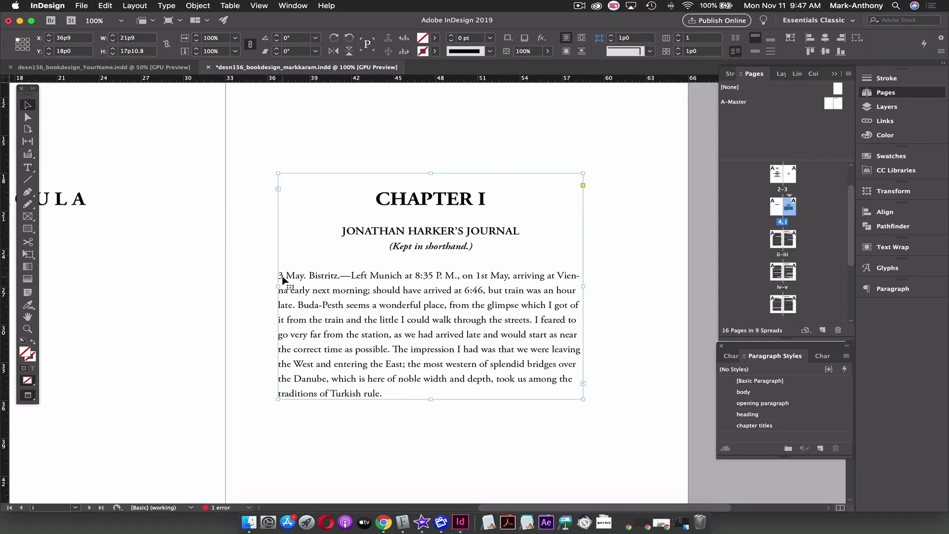
double_click(283, 278)
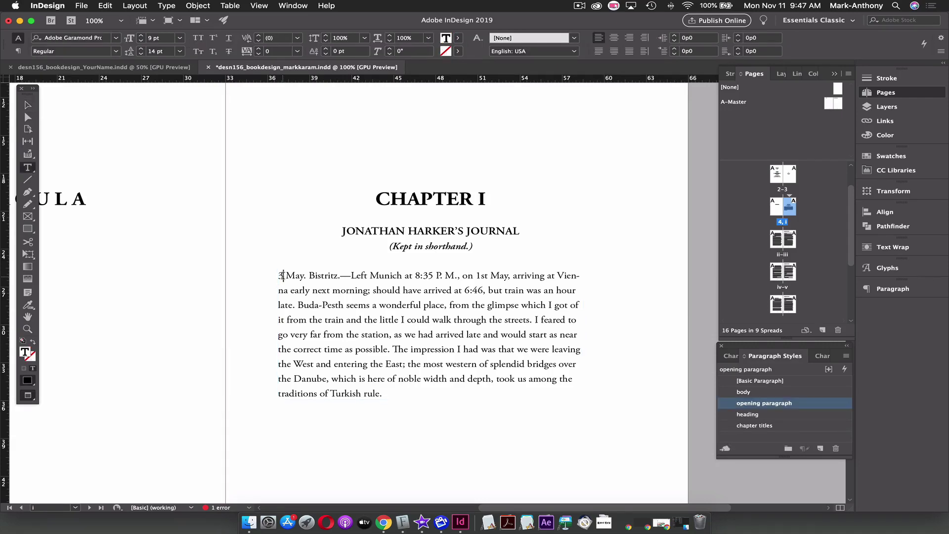
double_click(279, 276)
click(292, 291)
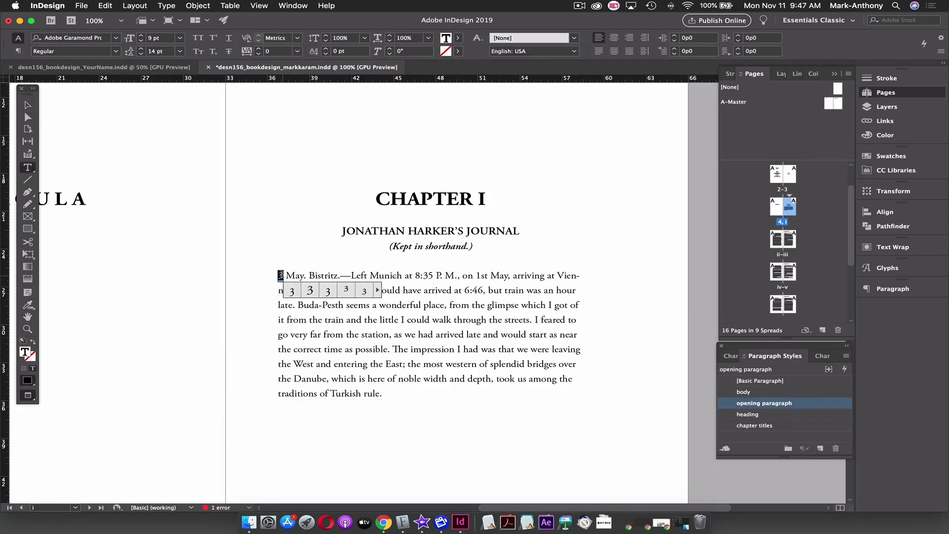
click(292, 292)
click(293, 292)
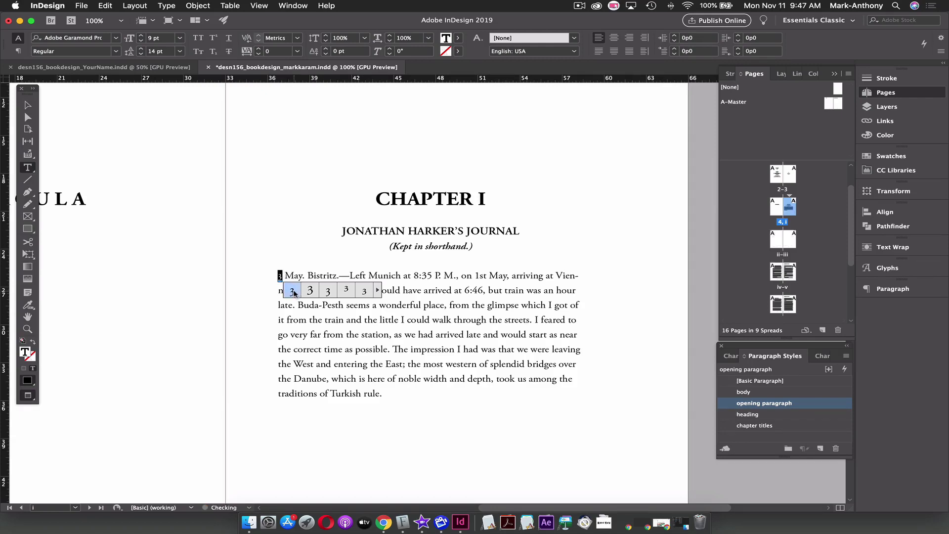
key(super+z)
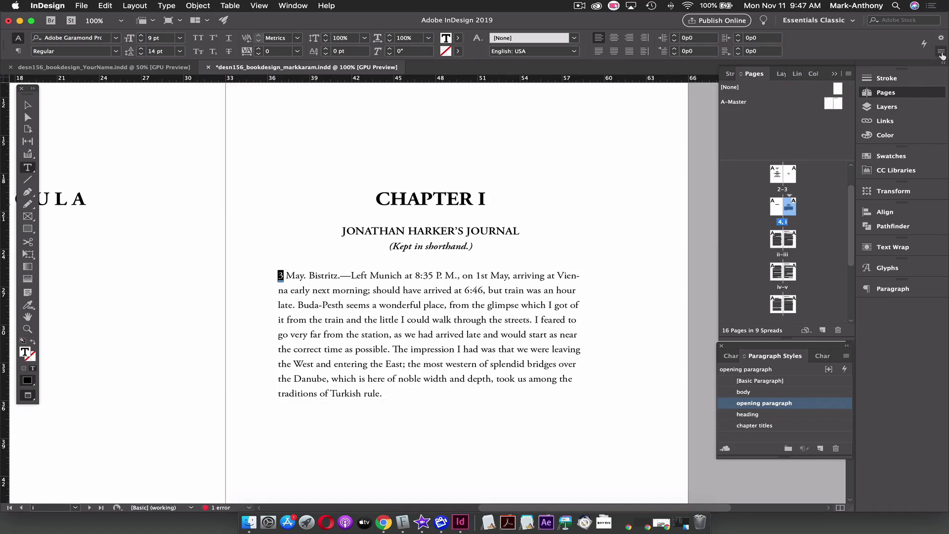
Apply the OpenType Proportional Oldstyle figure style to the "3" in "3 May"
click(942, 53)
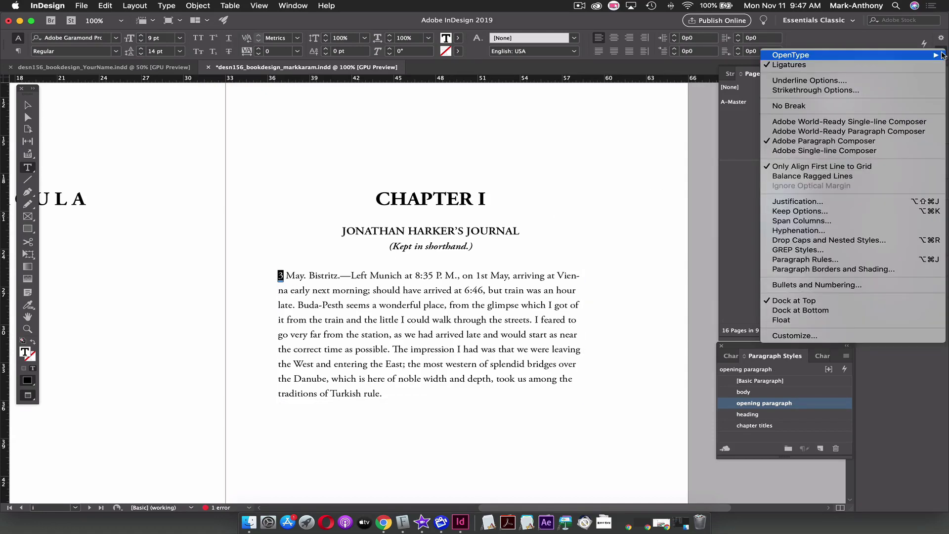
mouse_move(922, 57)
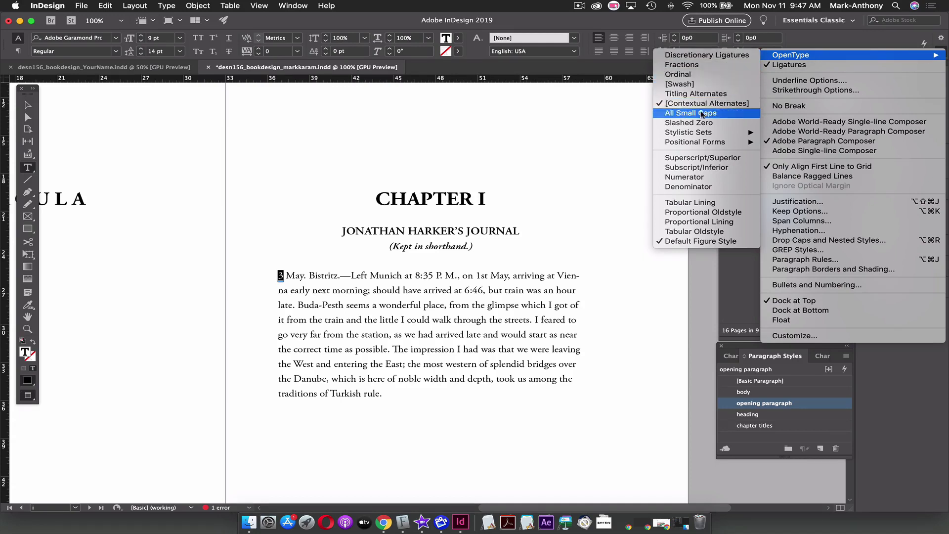
click(710, 212)
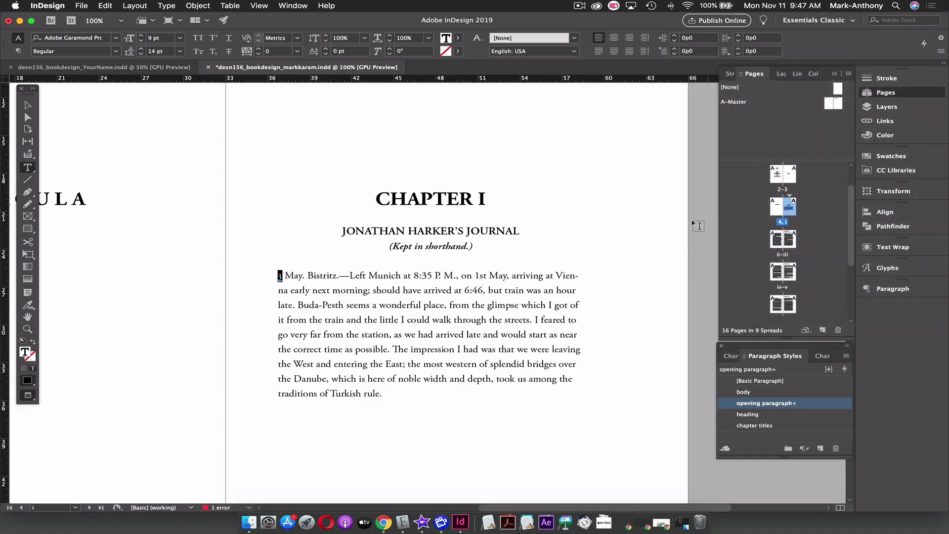
Apply the OpenType Proportional Oldstyle figure style to the time "8:35" in the first line
drag(431, 275, 414, 276)
click(941, 51)
mouse_move(901, 59)
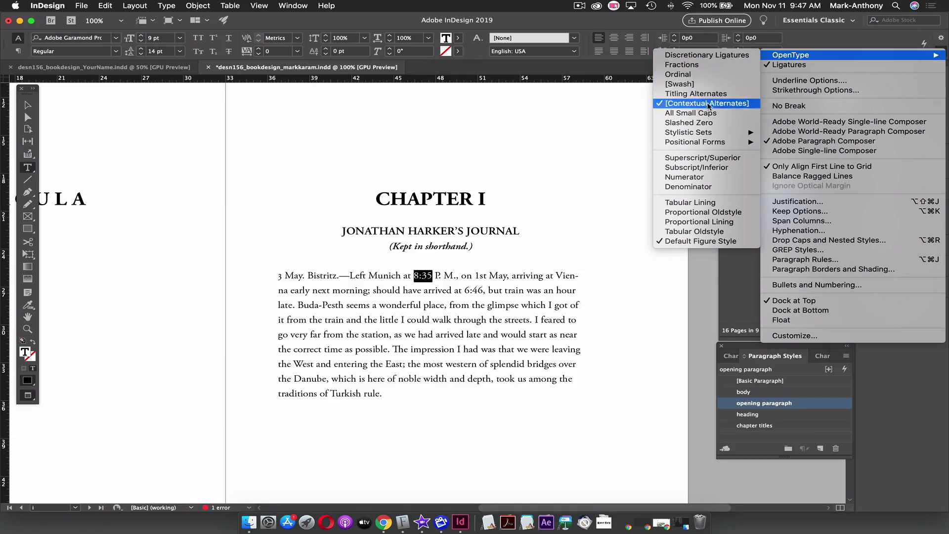
click(702, 212)
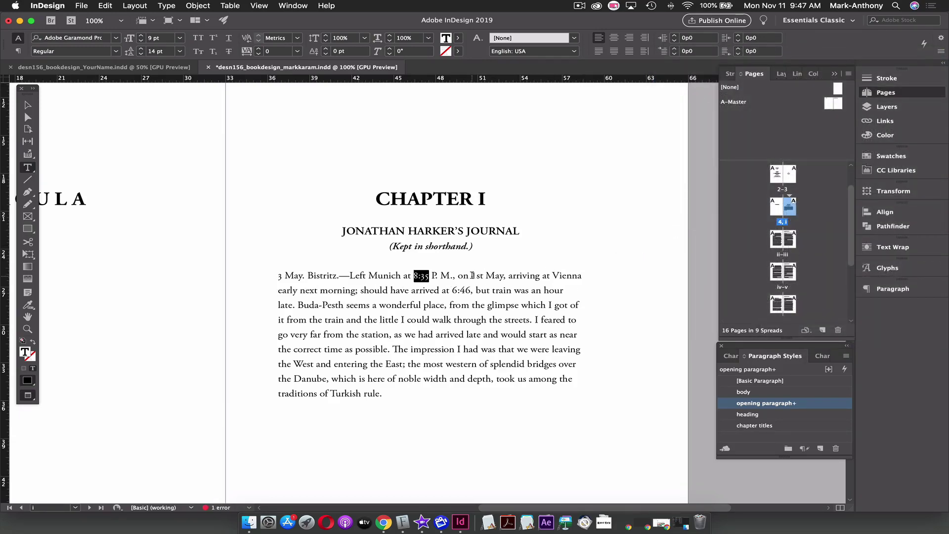
Apply the OpenType Proportional Oldstyle figure style to the "1" in "1st May"
drag(471, 276, 477, 275)
click(941, 50)
mouse_move(932, 56)
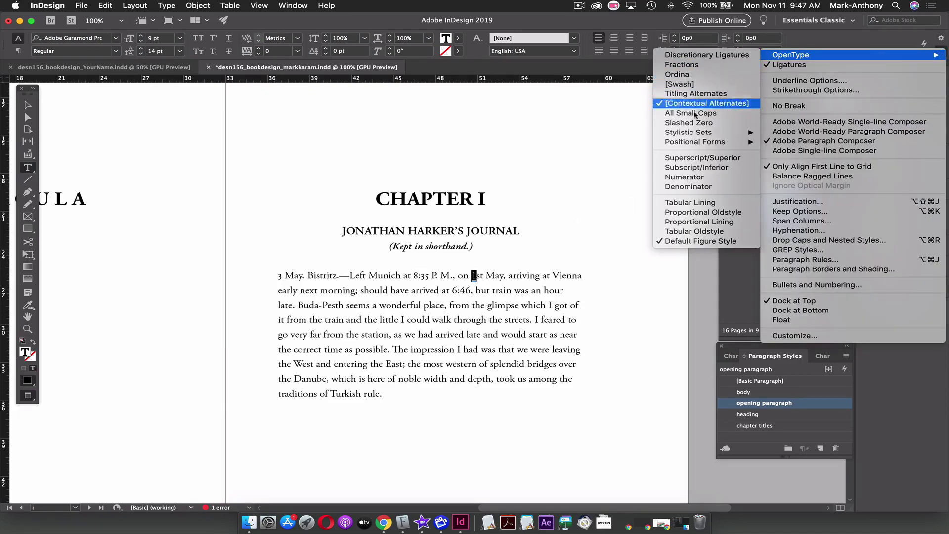
click(633, 259)
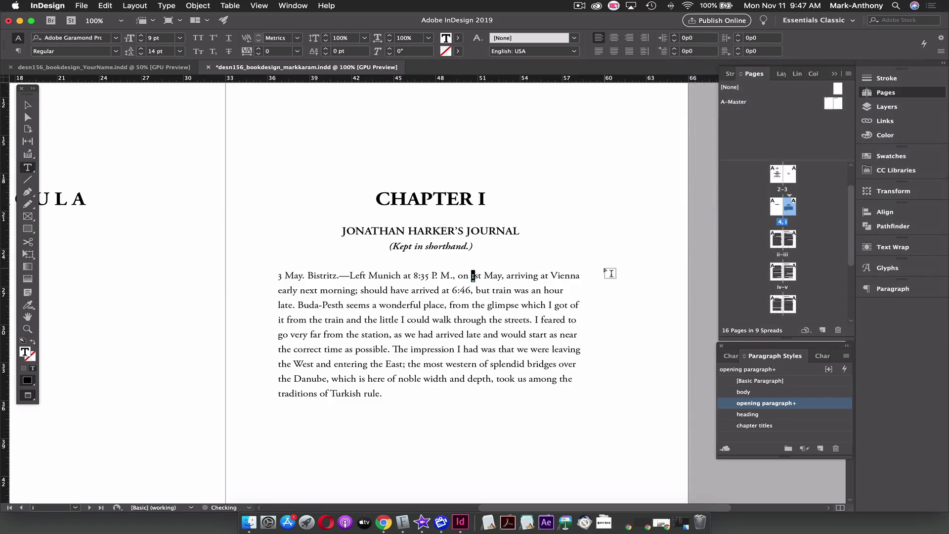
Apply the OpenType Proportional Oldstyle figure style to the time "6:46" in the second line
click(465, 290)
drag(464, 290, 452, 291)
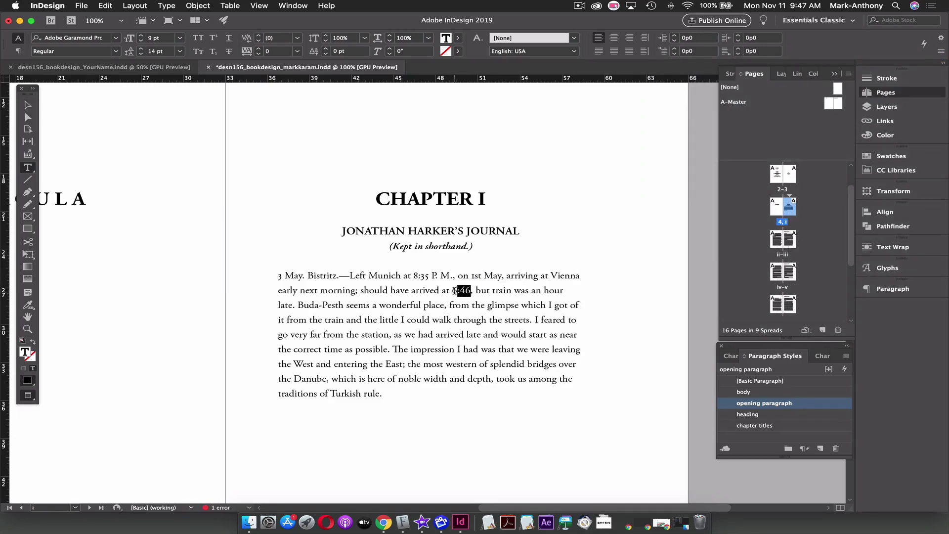
click(941, 51)
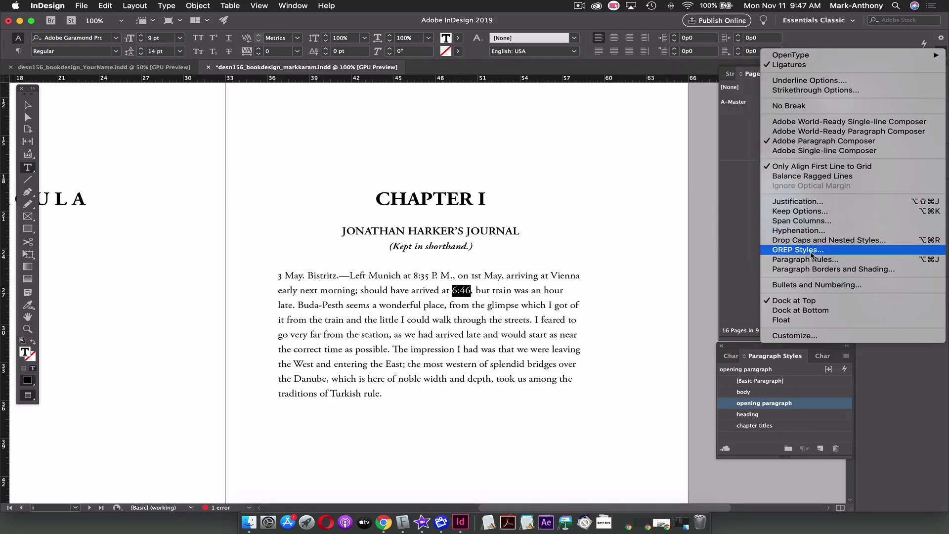
mouse_move(806, 55)
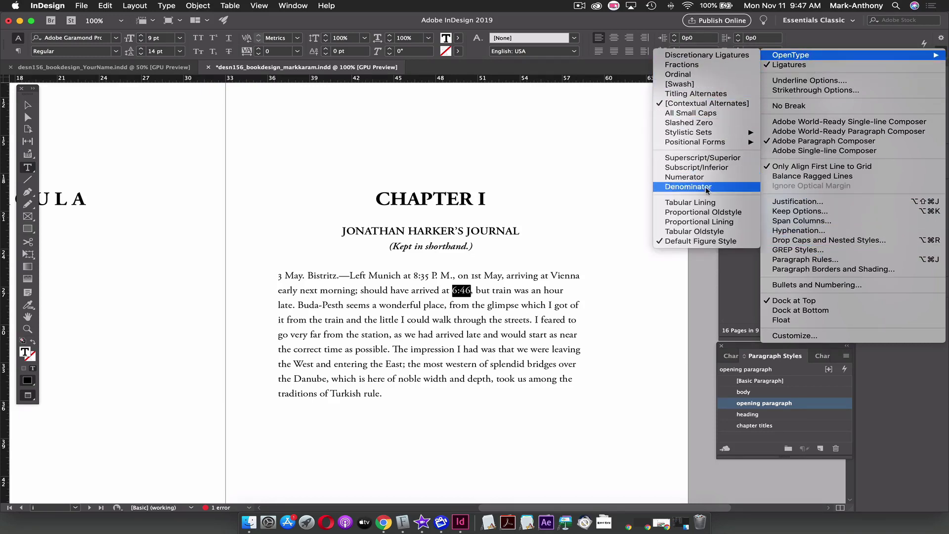
click(702, 212)
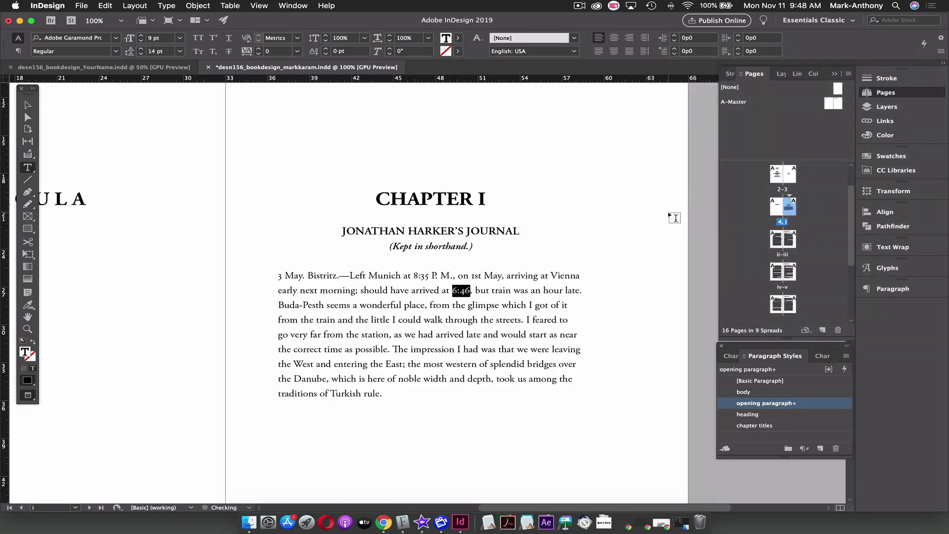
Replace "P. M." after 8:35 in the opening paragraph with lowercase "p.m." without a space
click(447, 279)
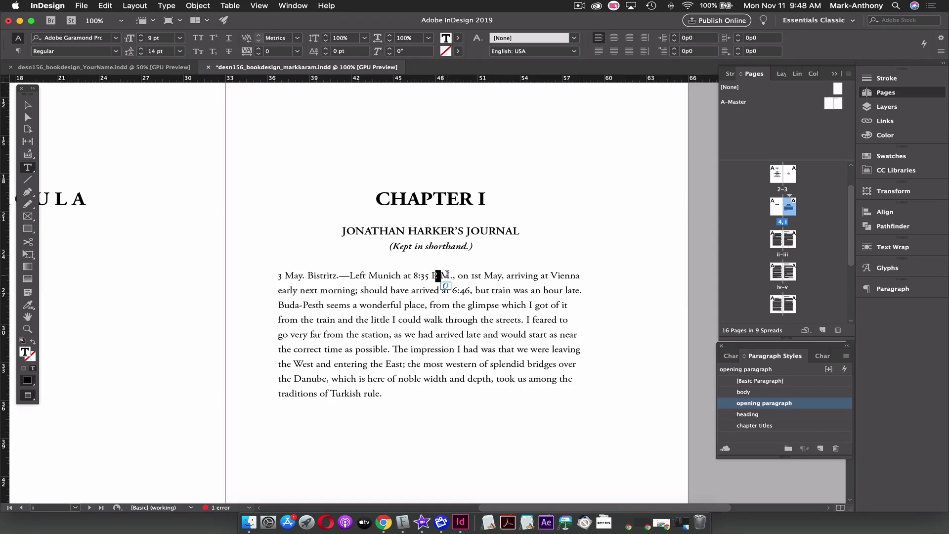
drag(450, 275, 429, 276)
text(p.)
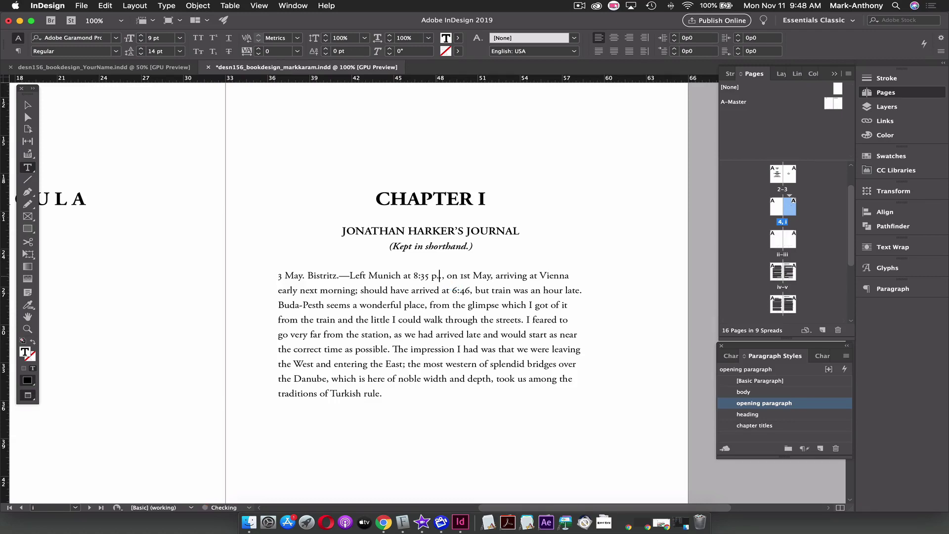
text(m.)
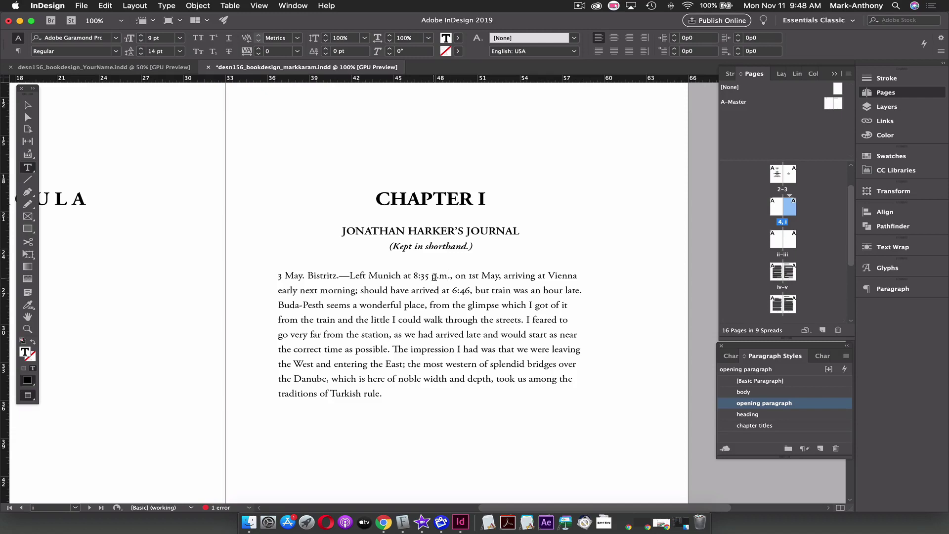
Apply Small Caps to "p.m." after 8:35 in the opening paragraph
key(shift+Left)
key(shift+Left)
key(shift+Left)
drag(446, 276, 451, 276)
click(197, 54)
click(197, 54)
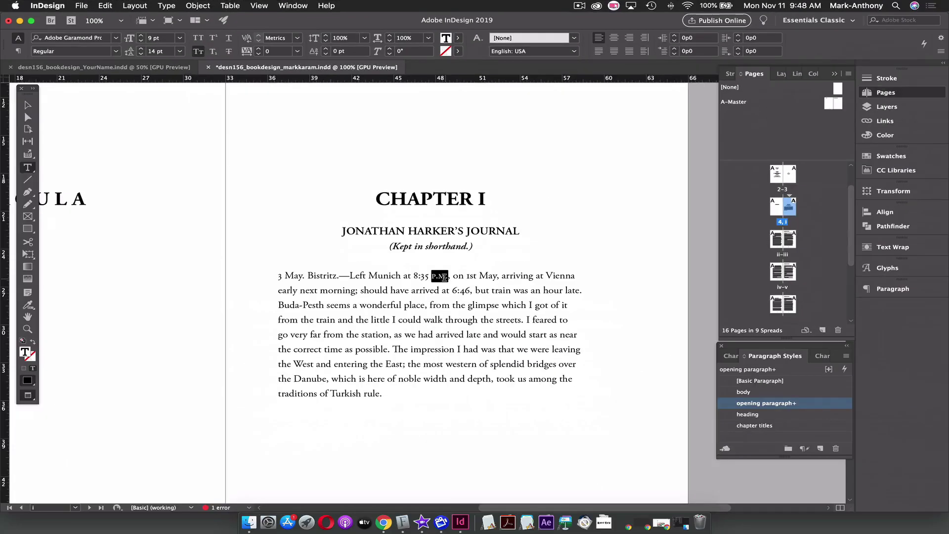
click(488, 285)
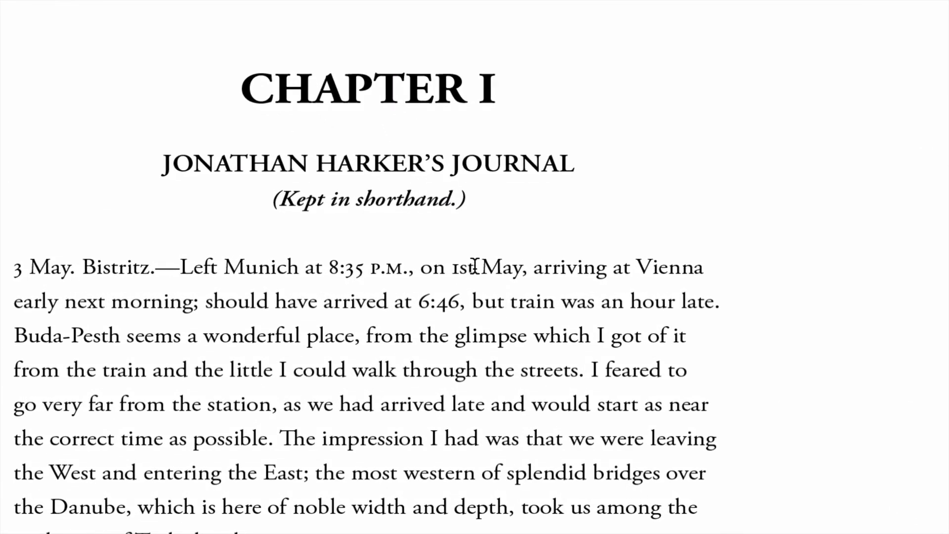
Apply the OpenType Ordinal feature to the "st" in "1st May"
drag(476, 267, 939, 57)
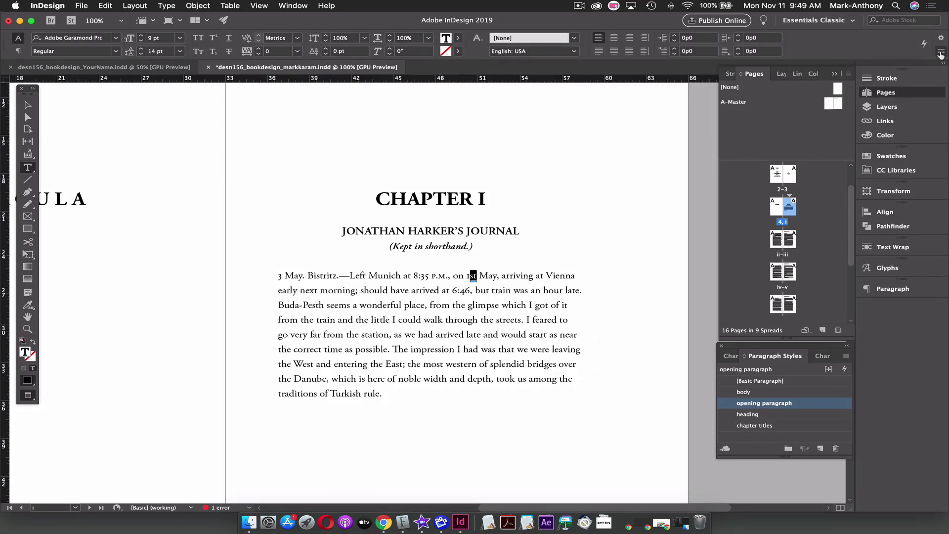
click(941, 53)
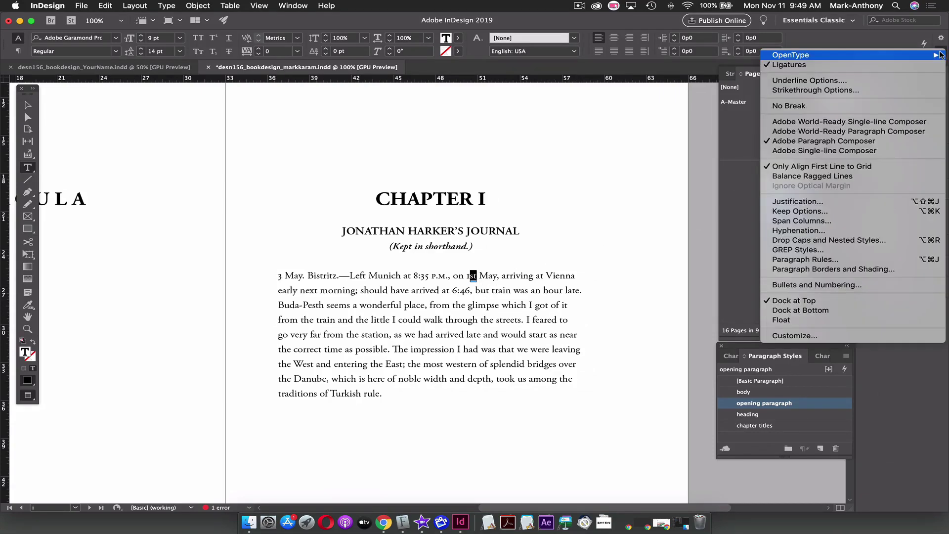
mouse_move(876, 56)
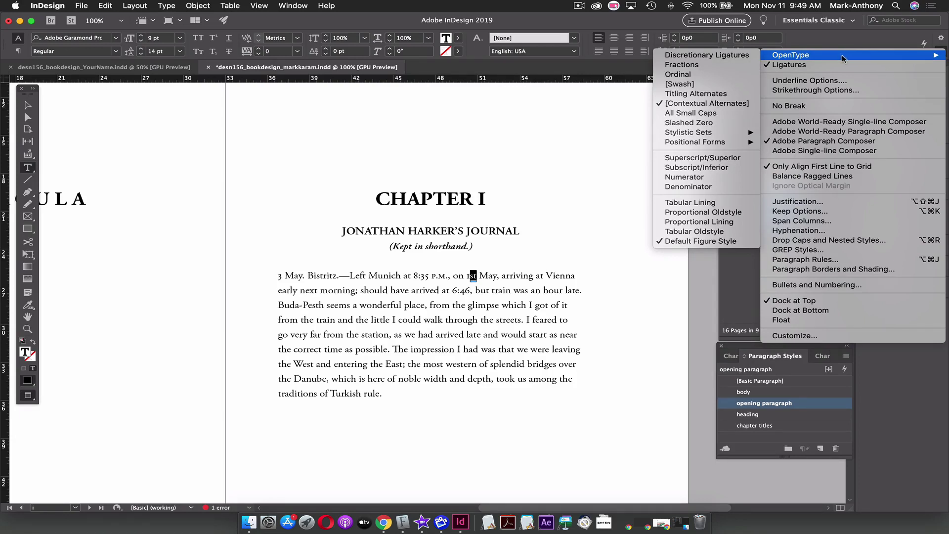
click(695, 75)
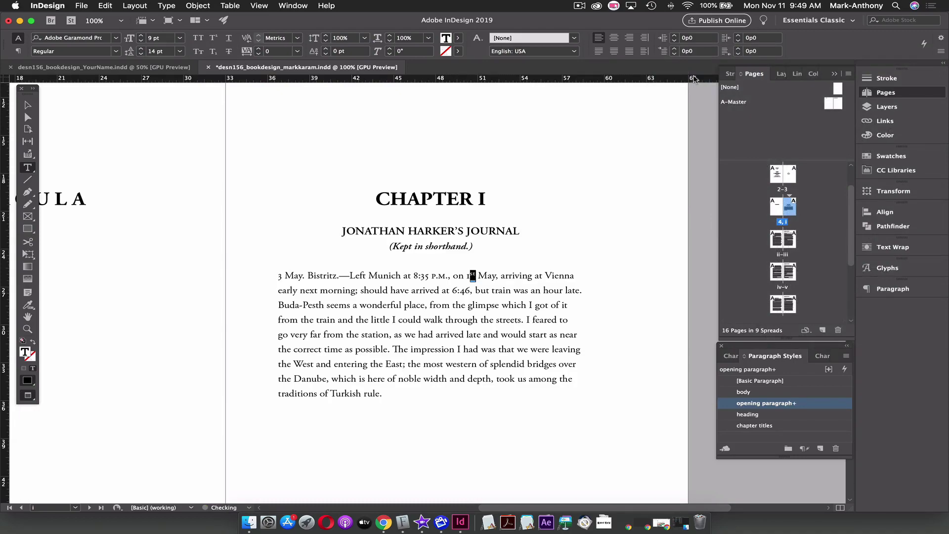
mouse_move(476, 289)
mouse_down()
mouse_move(487, 290)
mouse_move(468, 250)
mouse_up()
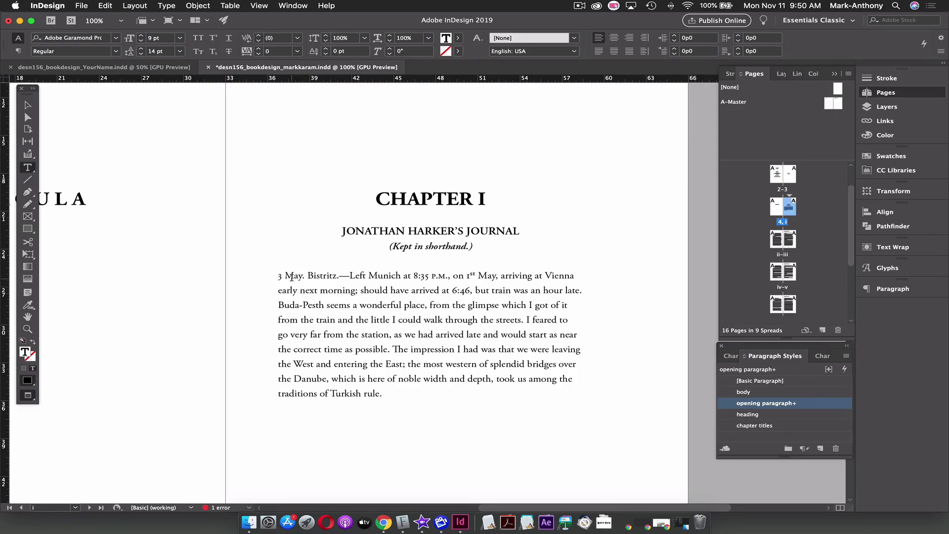
Set the "M" of "May" at the start of the opening paragraph to Italic and apply the OpenType Swash feature
drag(295, 276, 285, 278)
click(116, 51)
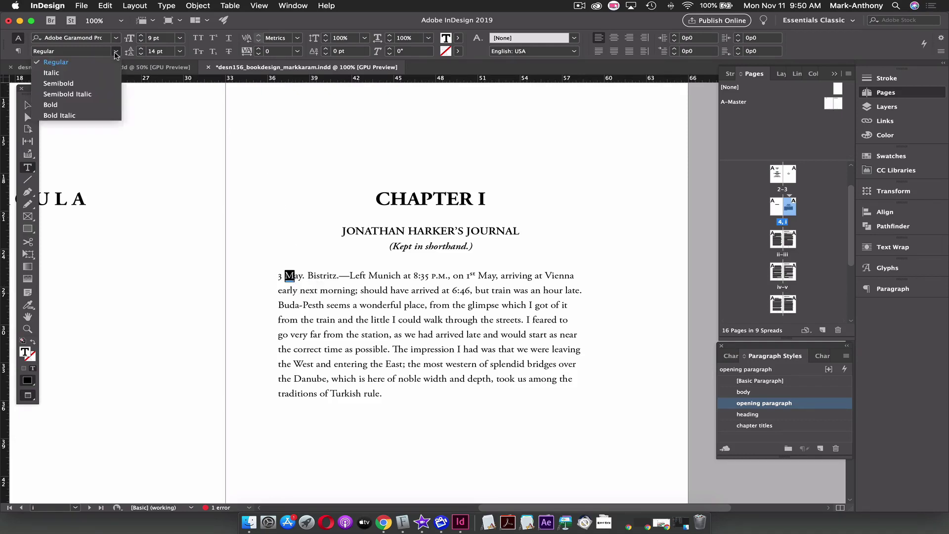
click(90, 74)
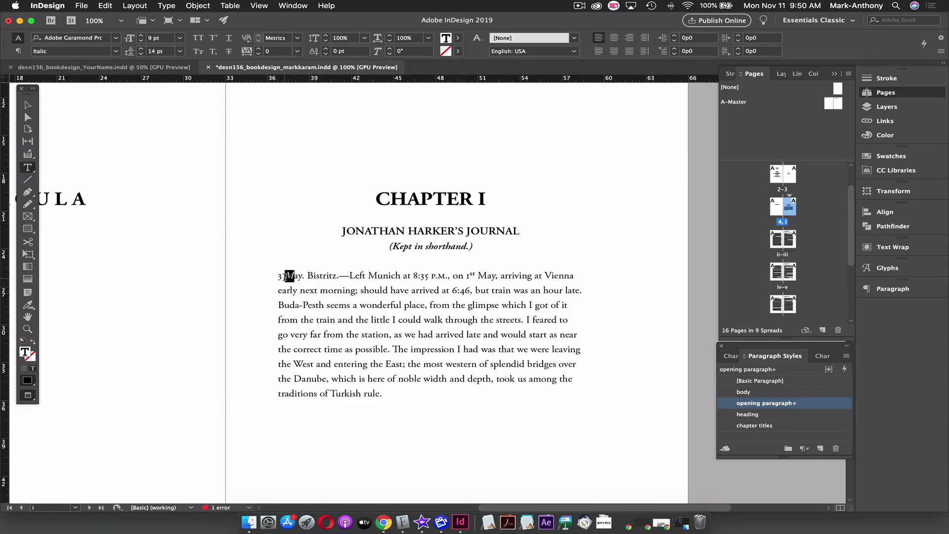
click(941, 52)
mouse_move(861, 54)
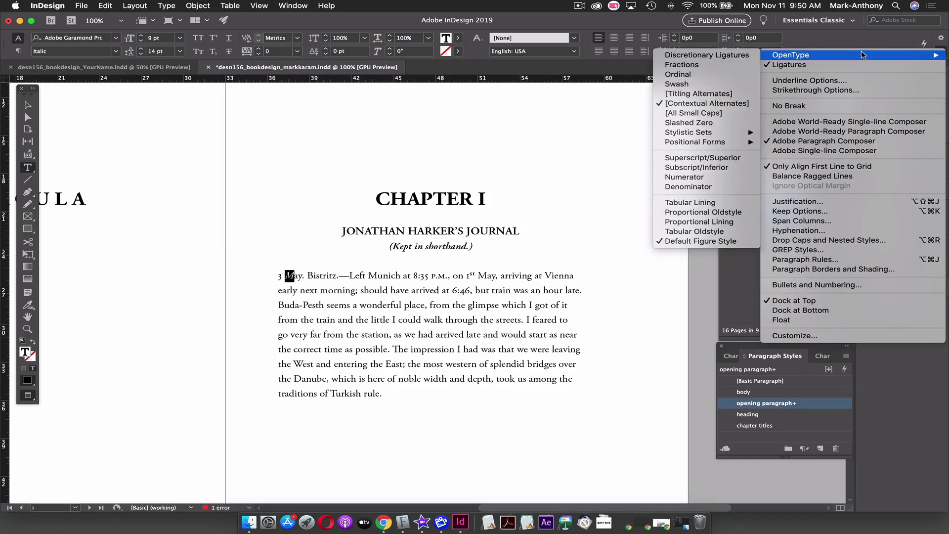
click(707, 85)
click(311, 275)
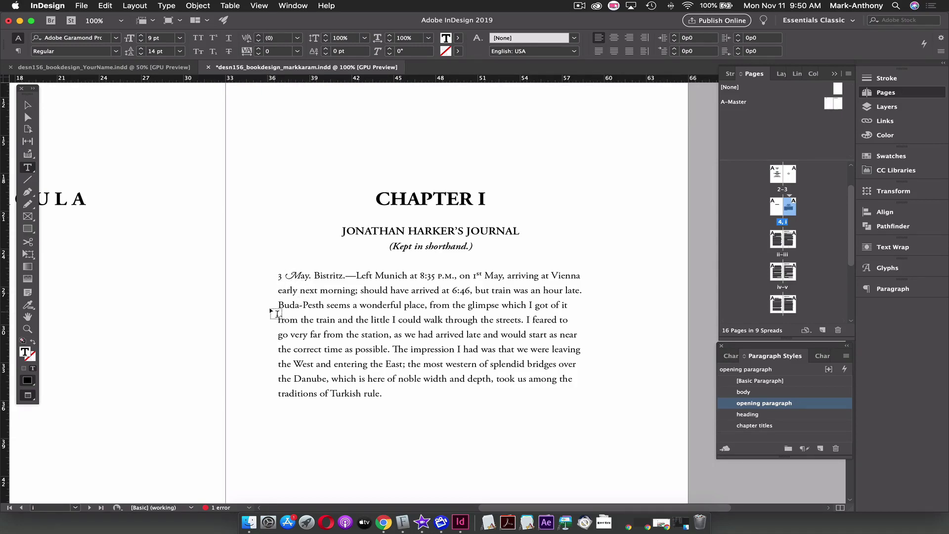
drag(300, 276, 350, 262)
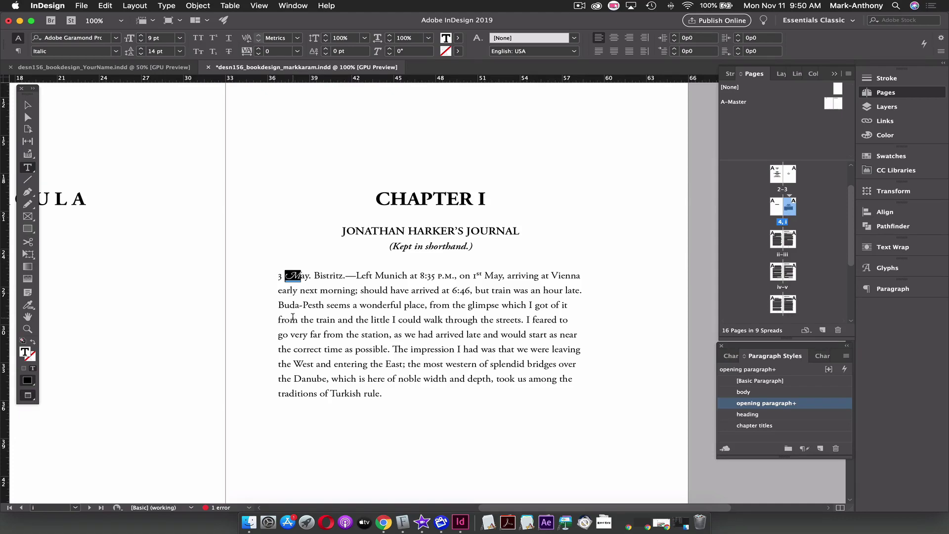
drag(310, 276, 329, 297)
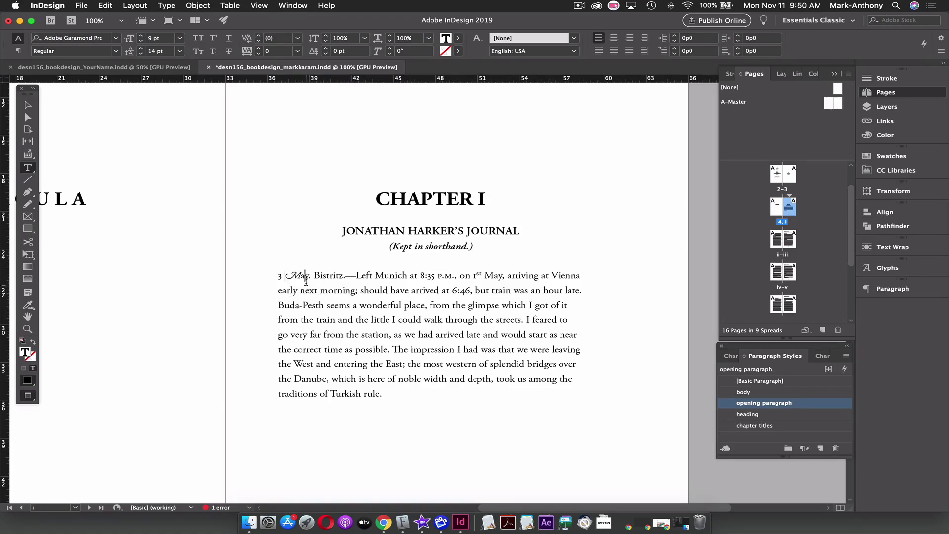
click(305, 277)
Set a first-line indent of 1p0 on all body text from "We left in pretty good time" on page ii through the story's end
key(shift+Page_Down)
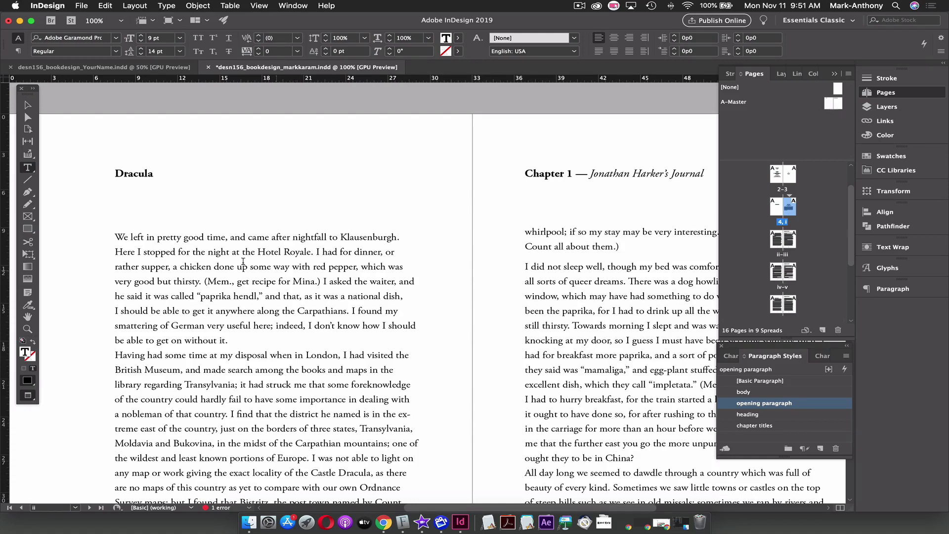
click(117, 237)
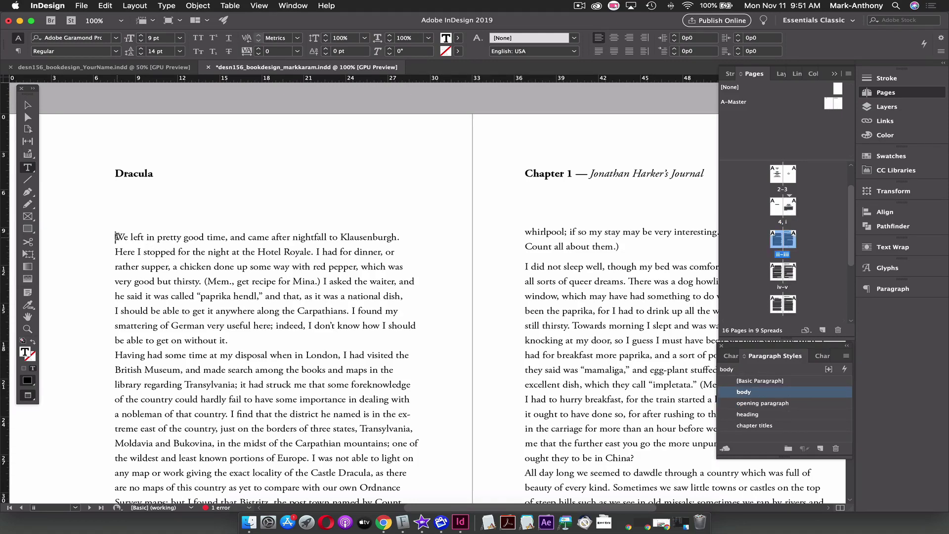
drag(116, 237, 235, 337)
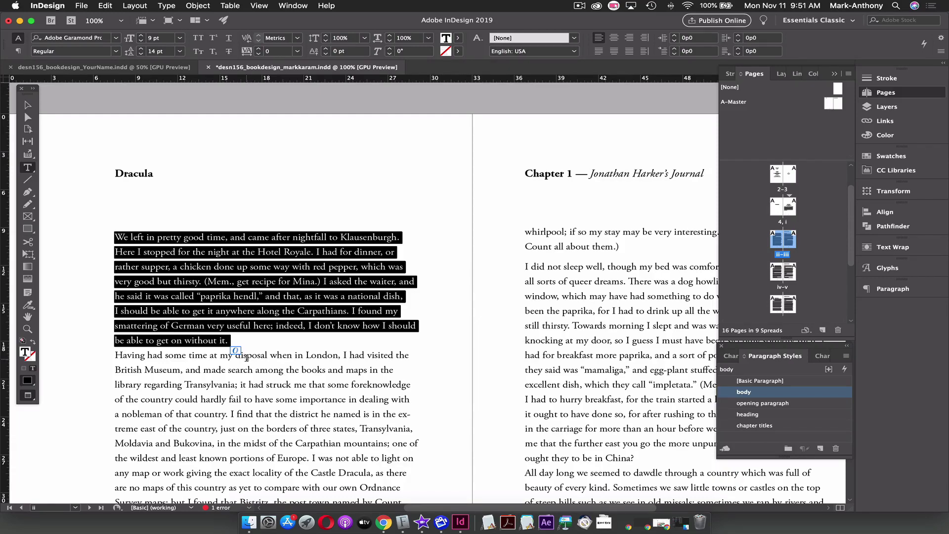
drag(246, 357, 653, 423)
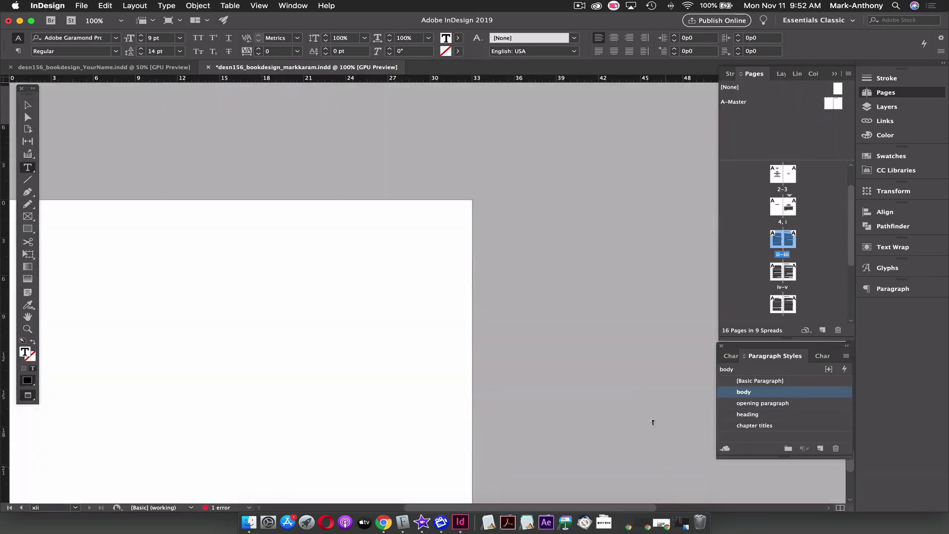
drag(450, 112, 413, 275)
scroll(495, 275, up, 15)
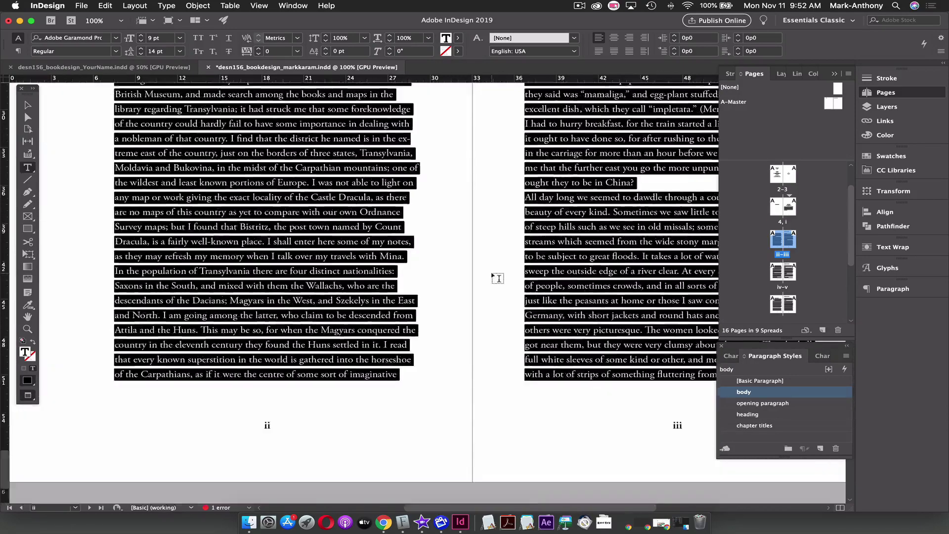
scroll(496, 277, down, 10)
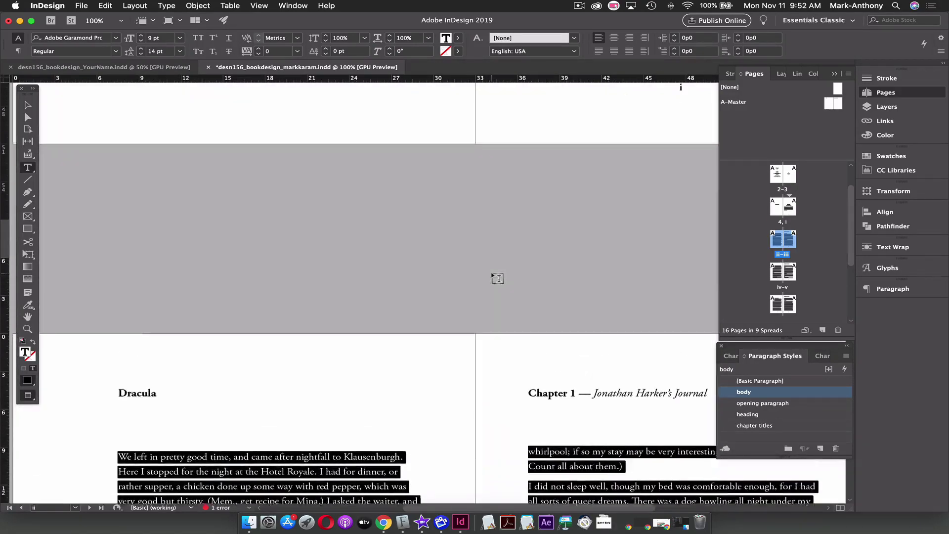
scroll(514, 262, up, 5)
scroll(518, 254, up, 3)
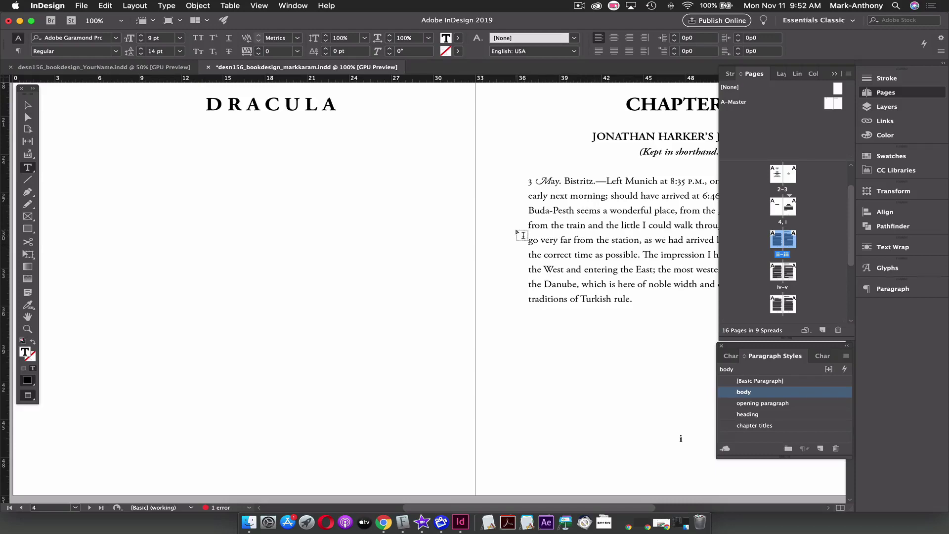
scroll(524, 233, down, 10)
scroll(522, 235, down, 6)
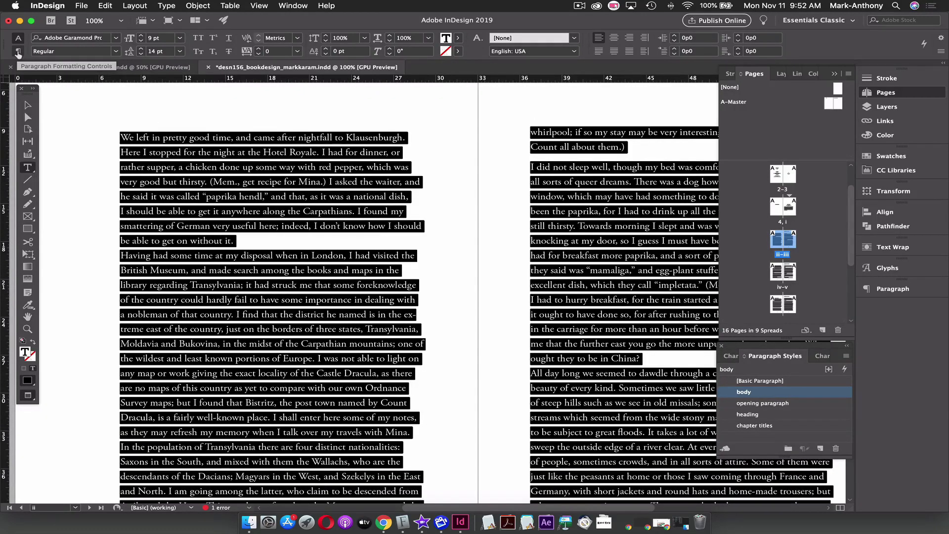
click(18, 51)
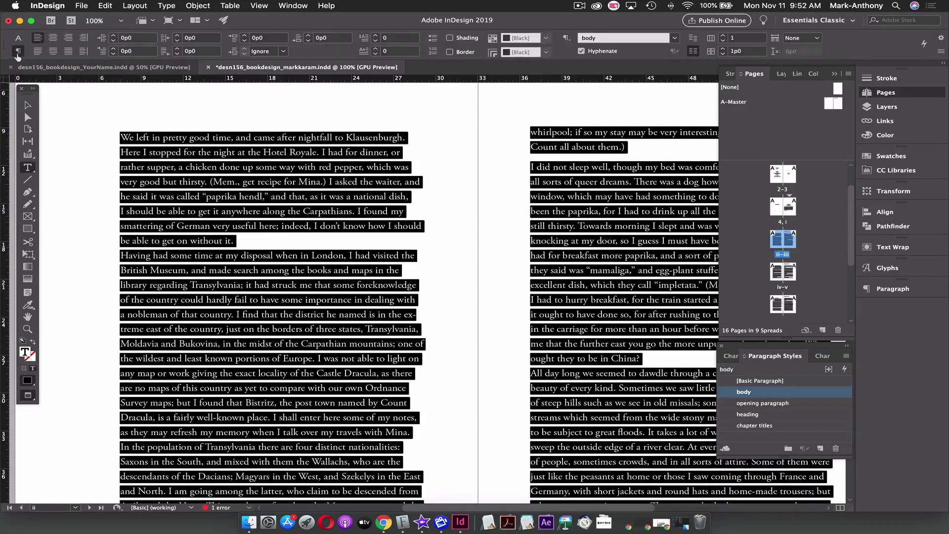
click(113, 49)
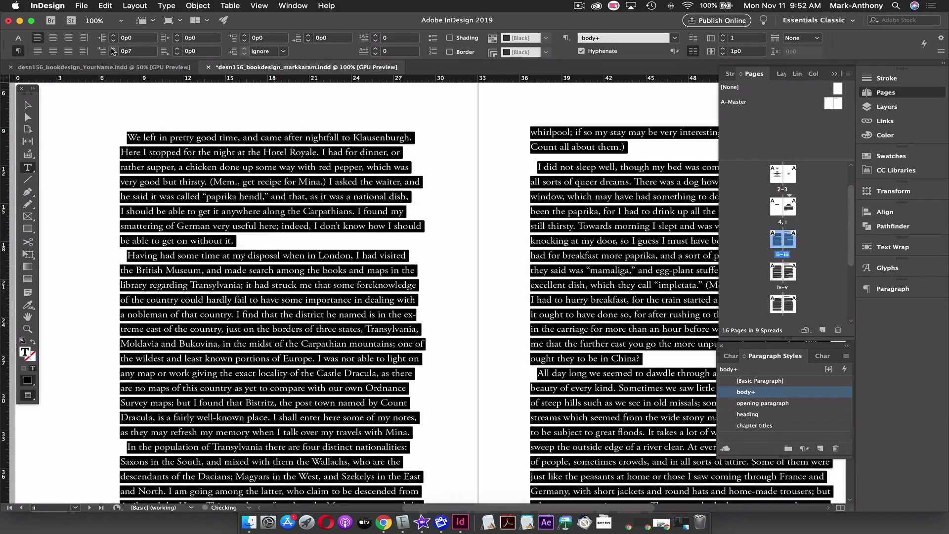
click(112, 49)
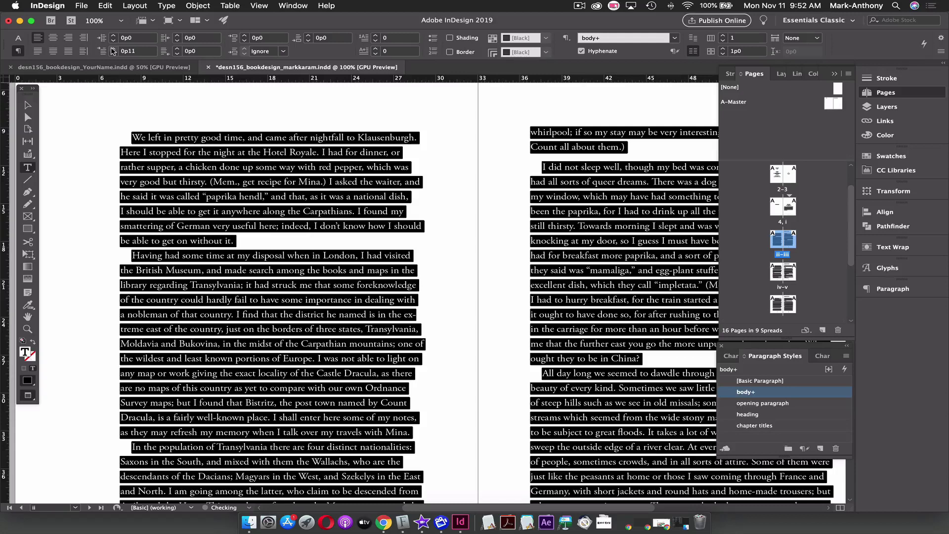
click(113, 50)
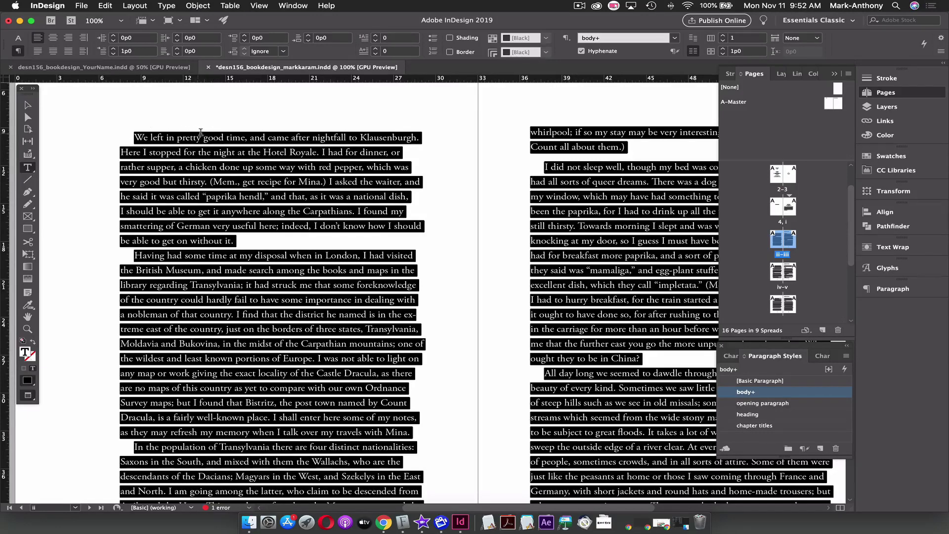
Set the space after each paragraph of the selected body text to 0p3
click(308, 35)
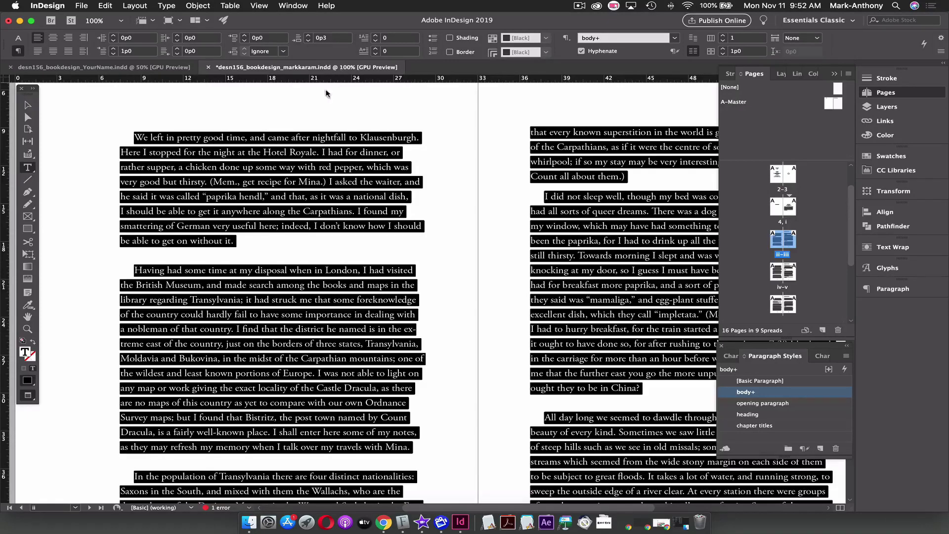
scroll(271, 256, up, 1)
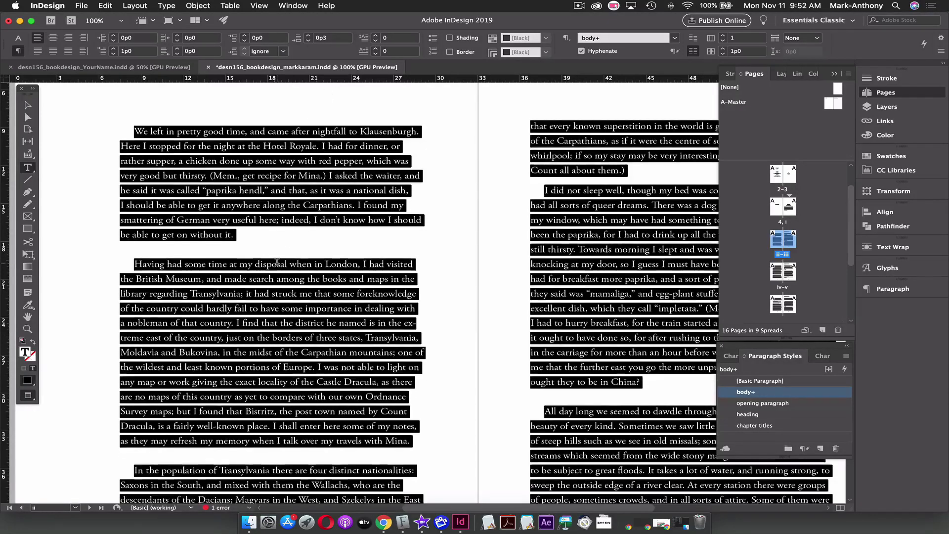
scroll(276, 262, up, 1)
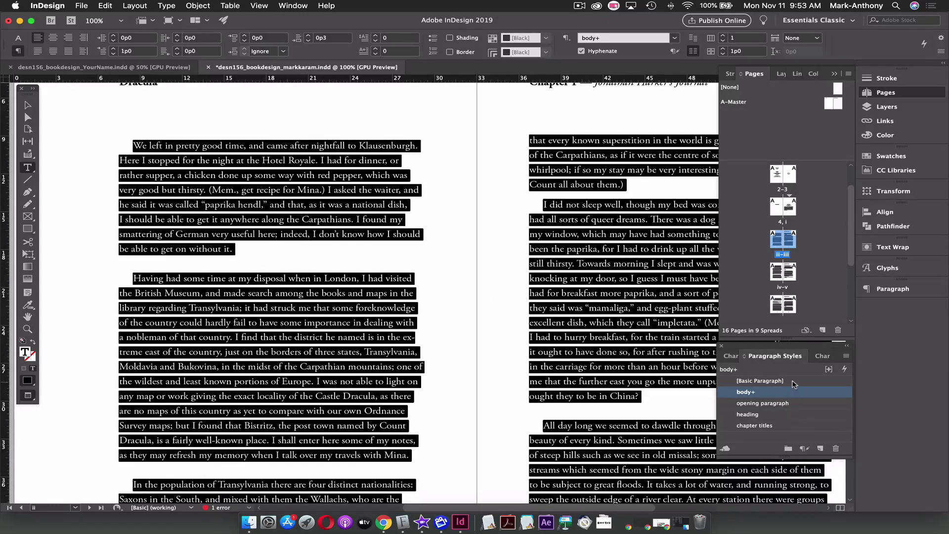
Create a paragraph style named "paragraph indent", based on body, from the indented text and apply it to the selection
click(821, 448)
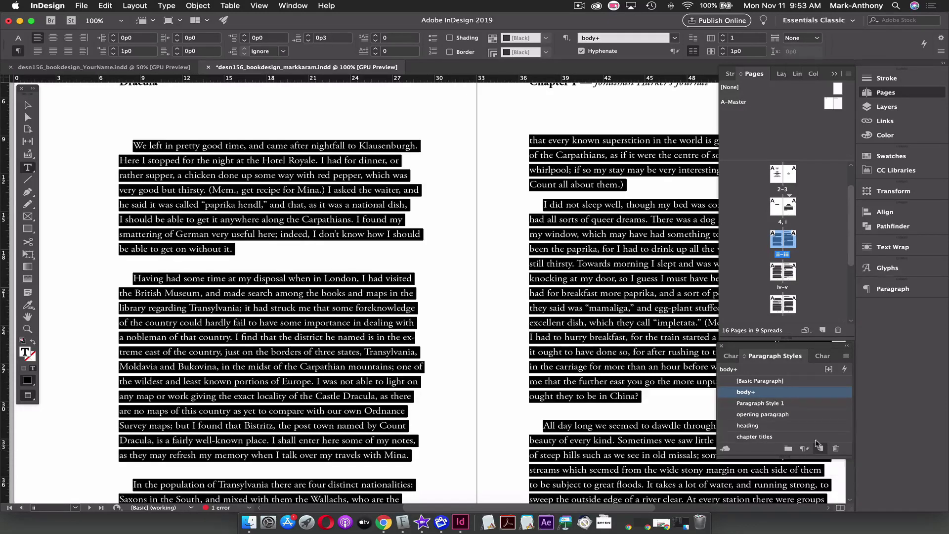
click(791, 404)
double_click(791, 404)
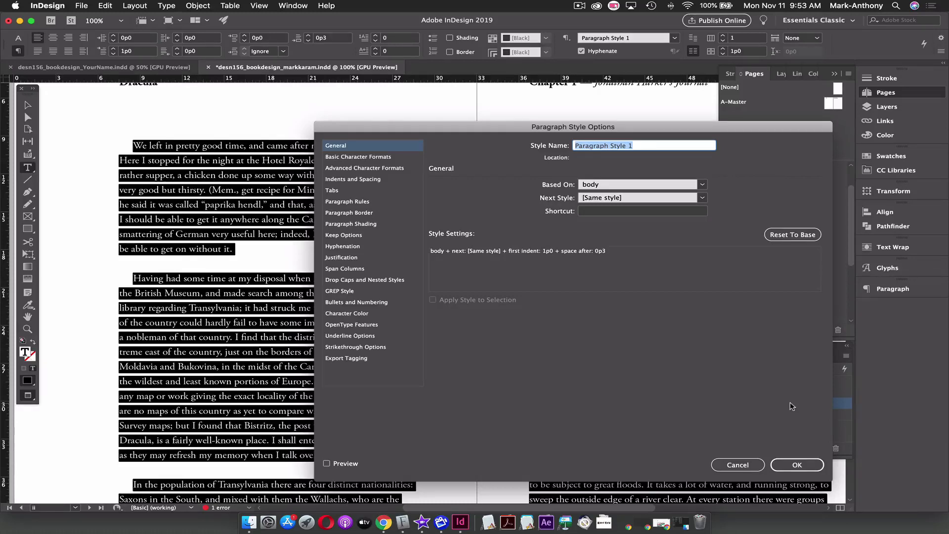
key(BackSpace)
text(intro)
key(BackSpace)
key(BackSpace)
key(BackSpace)
key(BackSpace)
key(BackSpace)
text(paragraph ind)
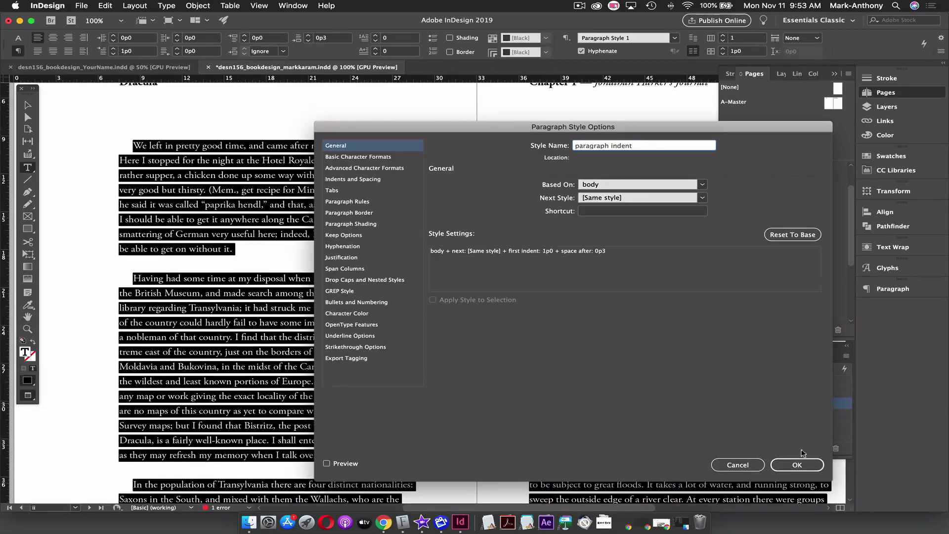
click(810, 468)
click(353, 215)
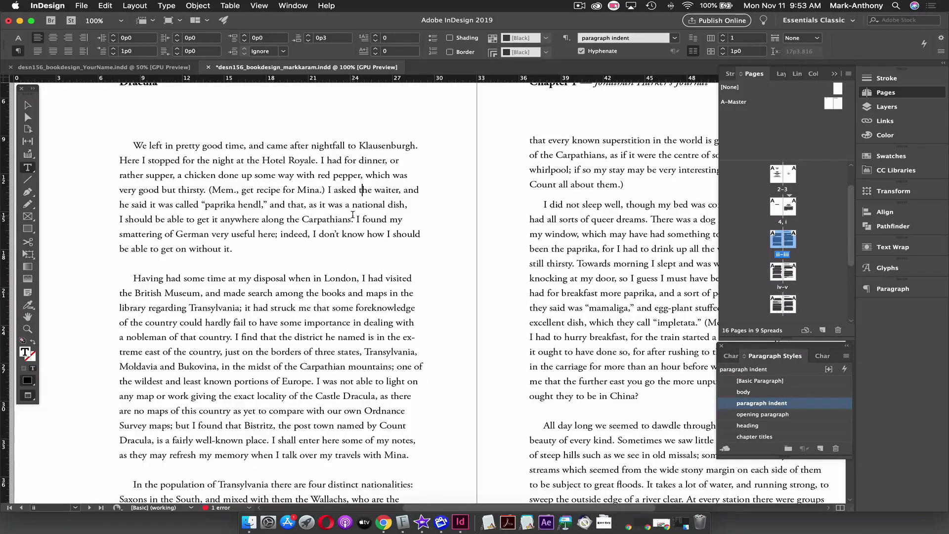
Review the indents and paragraph spacing of the body text across pages i to x and locate the quoted letter on page v
key(super+minus)
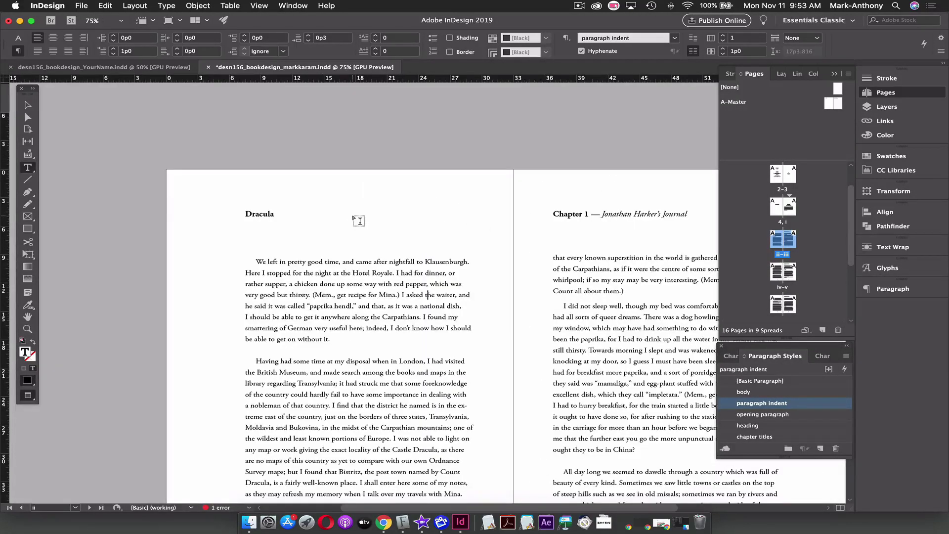
key(Escape)
scroll(353, 218, right, 5)
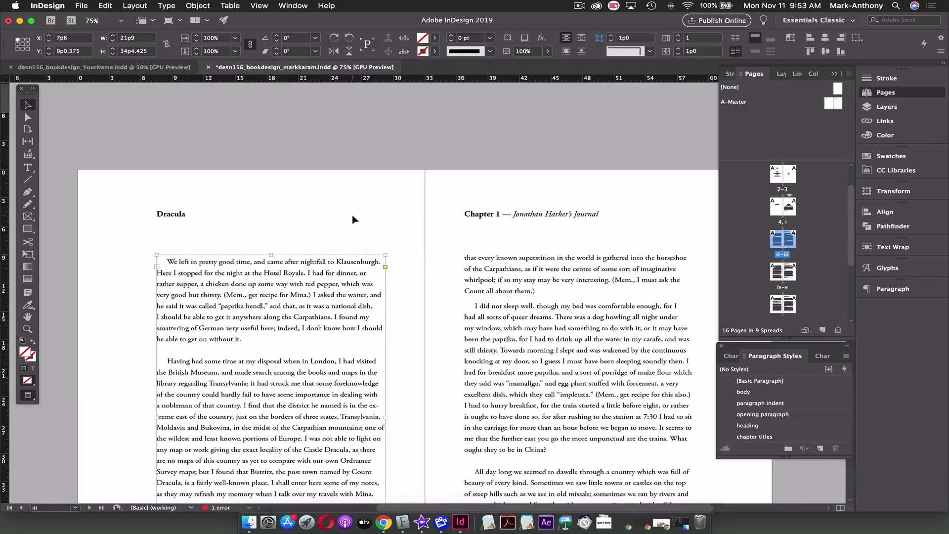
scroll(352, 214, down, 5)
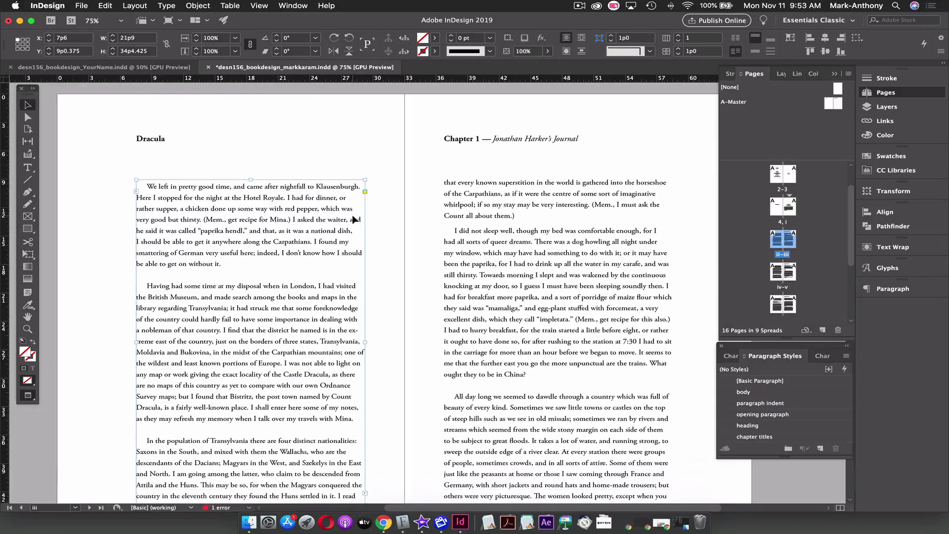
scroll(353, 218, down, 1)
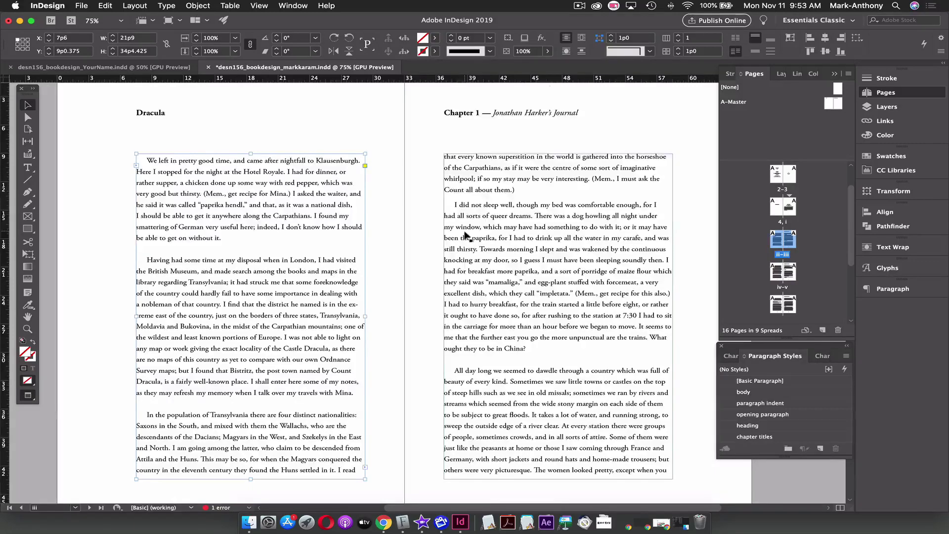
scroll(457, 208, down, 15)
scroll(465, 236, down, 3)
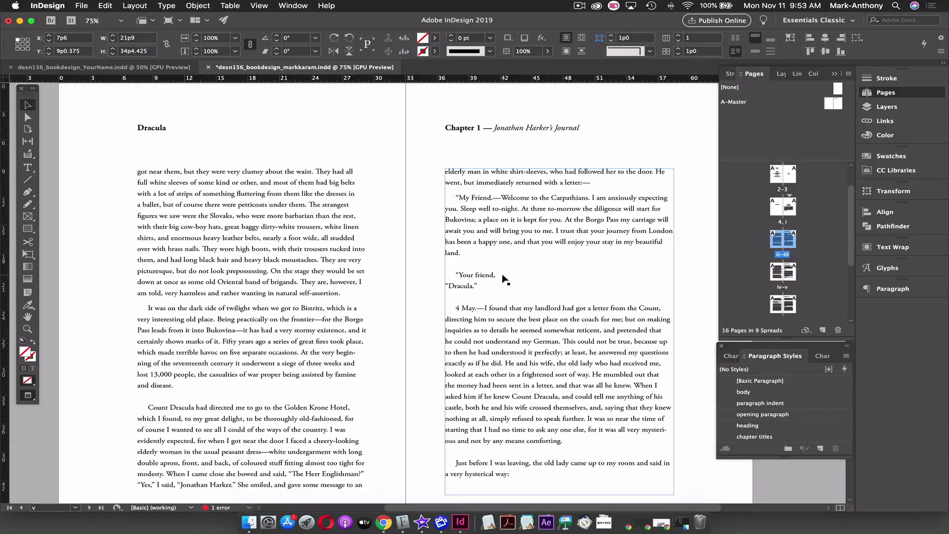
scroll(502, 278, down, 3)
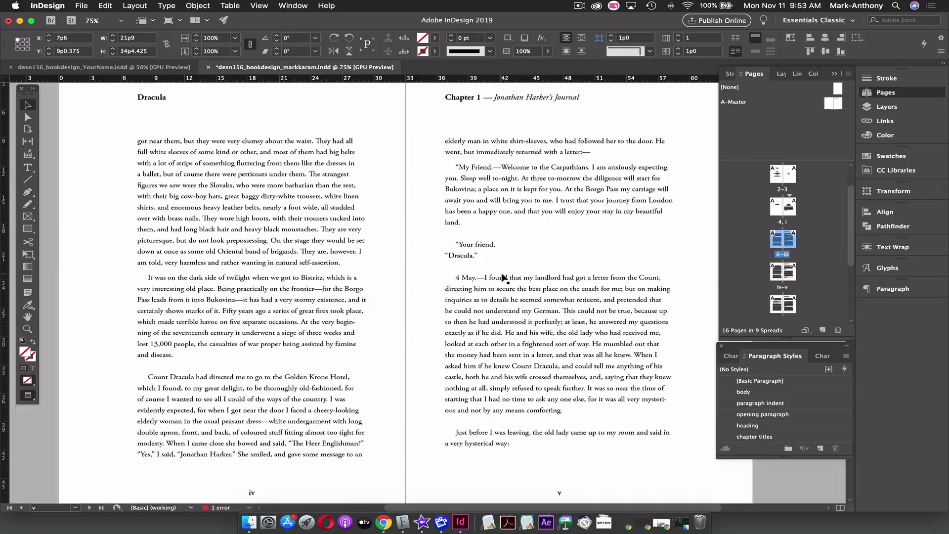
scroll(502, 278, down, 10)
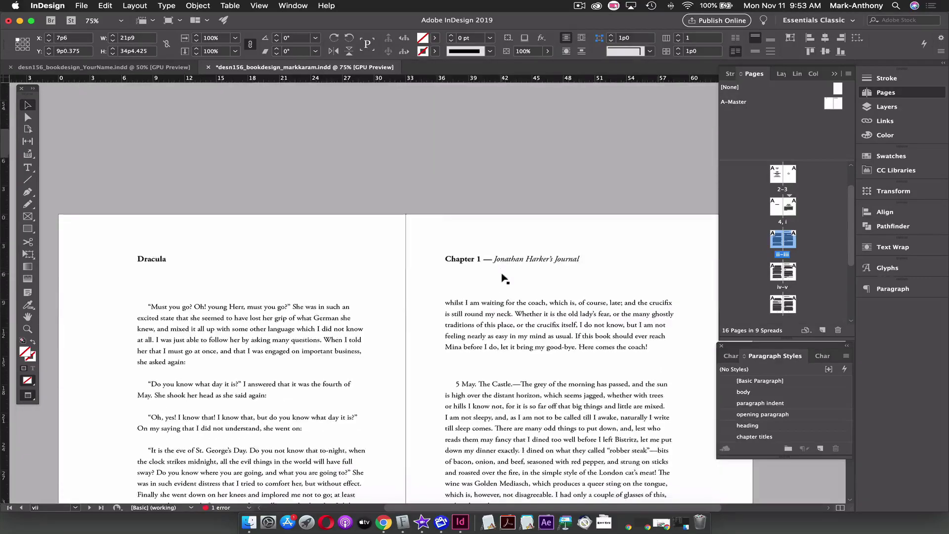
scroll(503, 278, up, 2)
scroll(503, 278, down, 10)
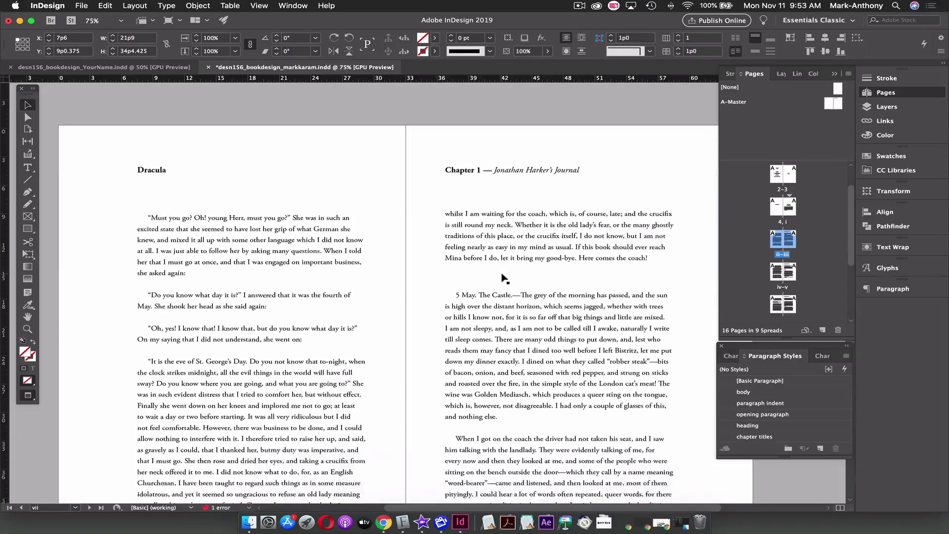
scroll(503, 278, down, 20)
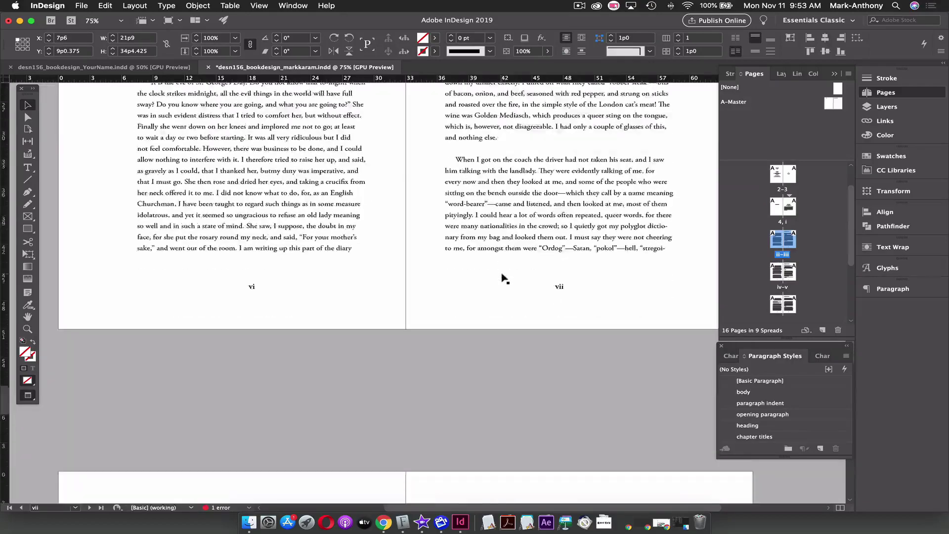
scroll(503, 278, down, 10)
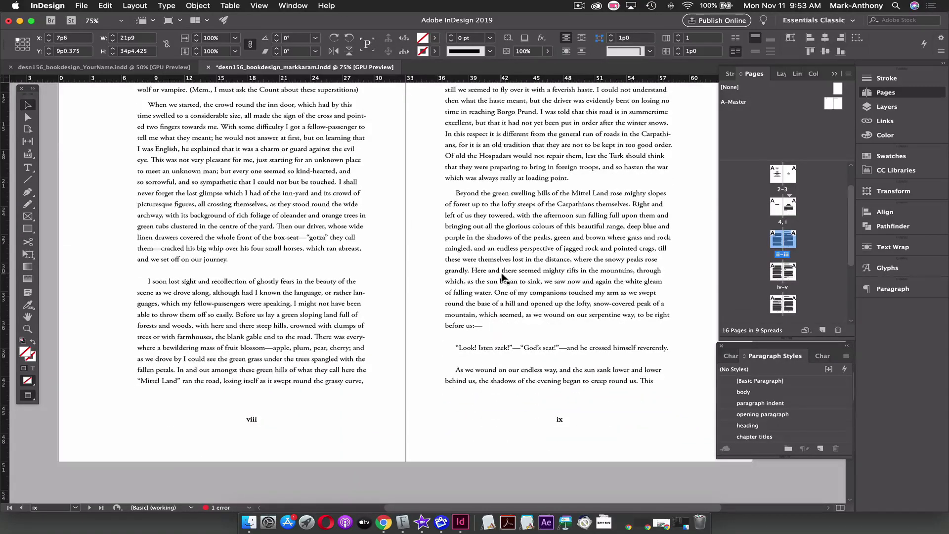
scroll(503, 277, down, 20)
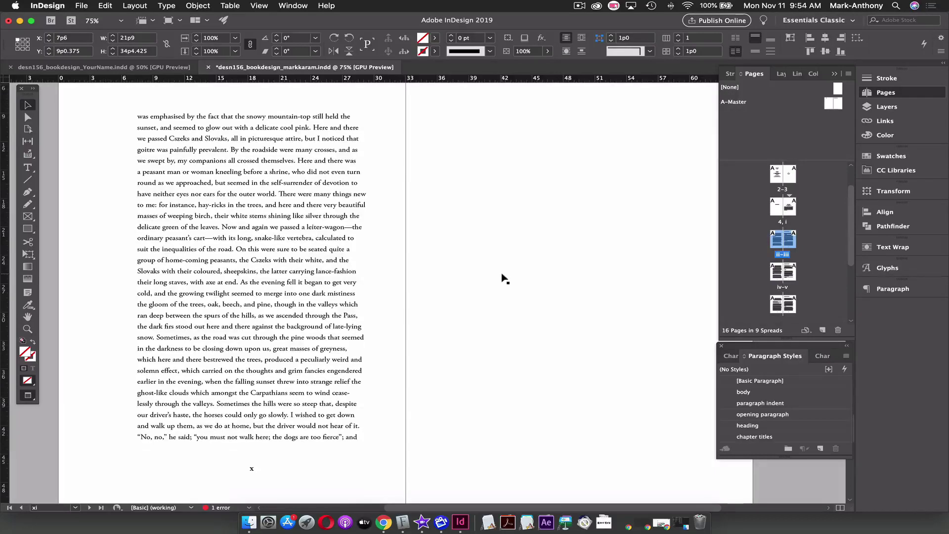
scroll(503, 278, up, 20)
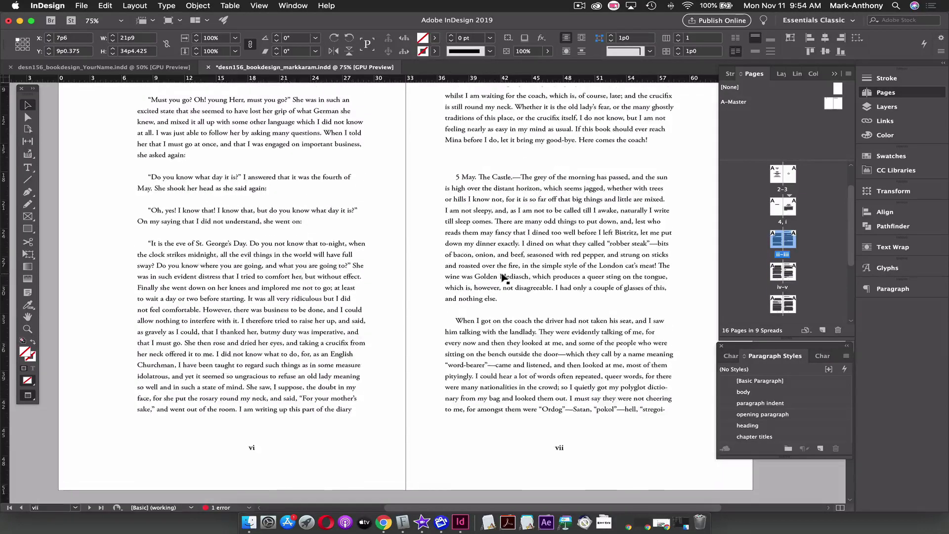
scroll(503, 278, up, 15)
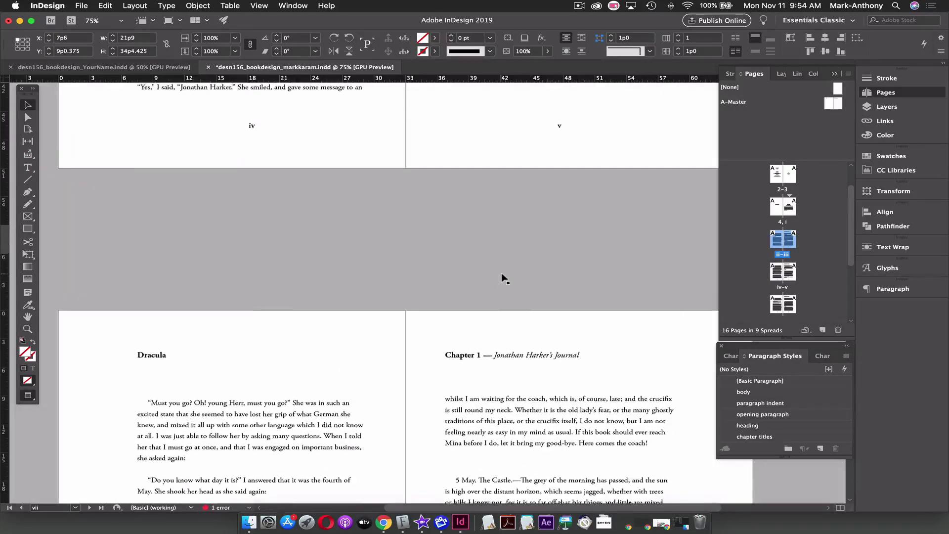
scroll(503, 278, up, 10)
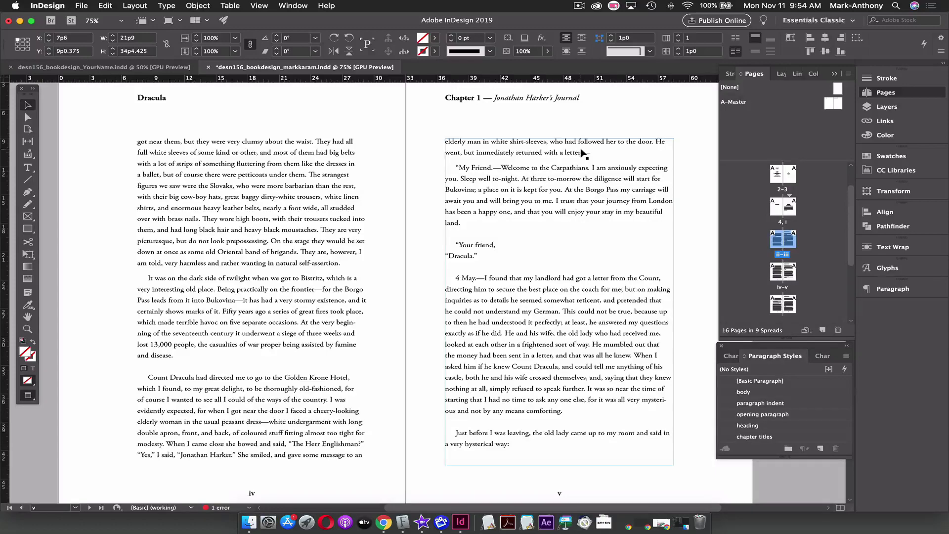
scroll(571, 161, up, 10)
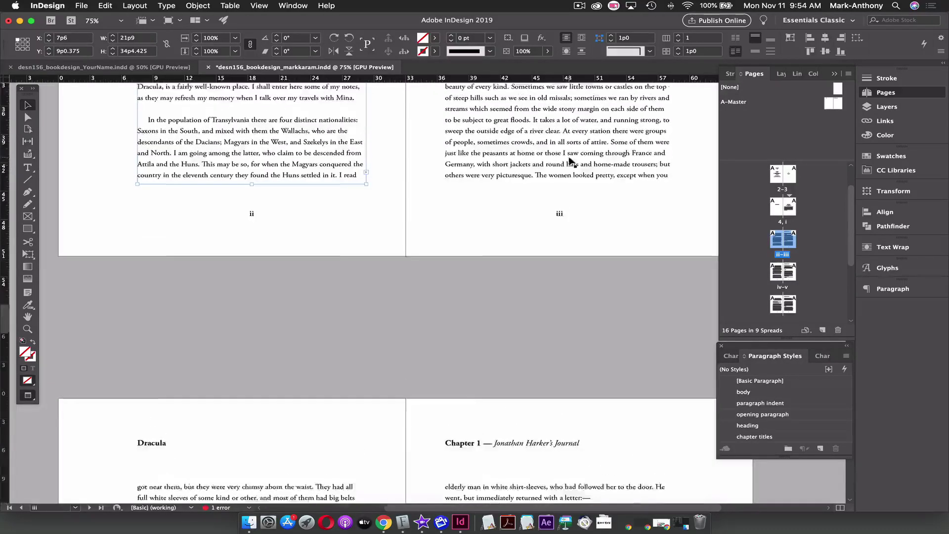
scroll(571, 160, up, 8)
scroll(571, 161, up, 15)
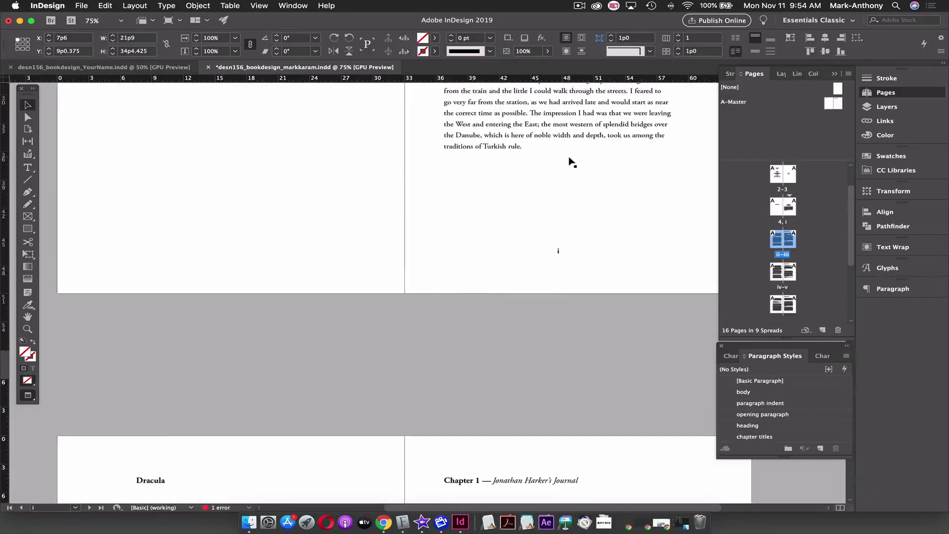
scroll(571, 163, down, 5)
scroll(571, 161, down, 12)
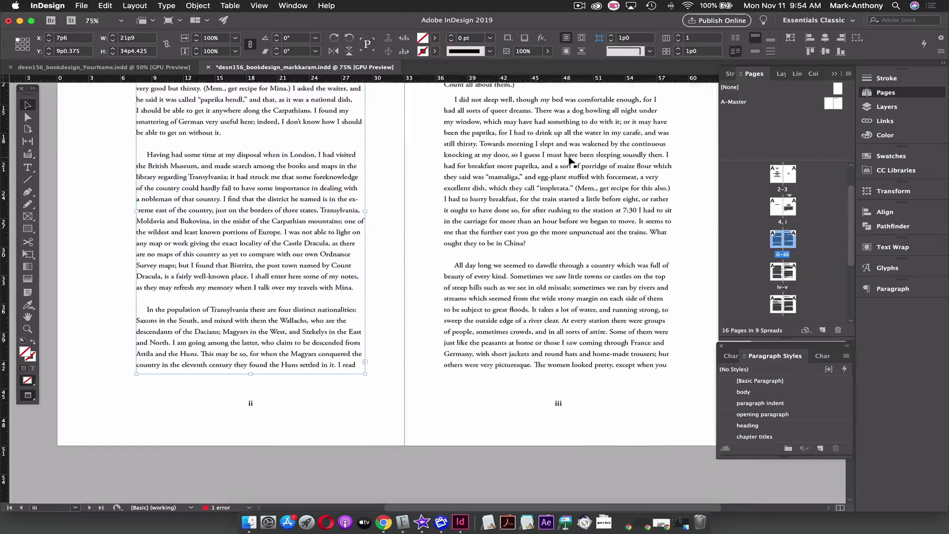
scroll(571, 160, up, 7)
scroll(569, 158, down, 5)
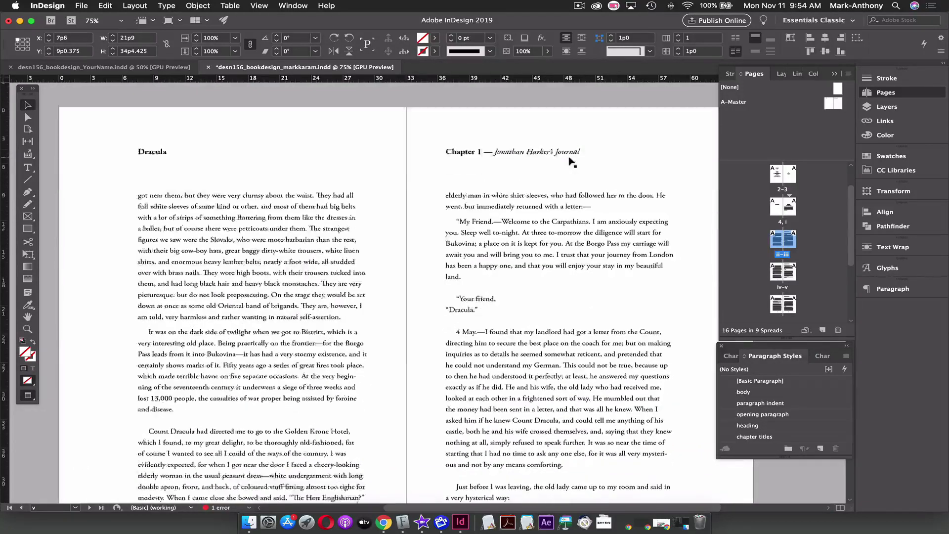
Delete the line breaks before "Your friend," in the letter on page v and enter two paragraph returns there
click(472, 195)
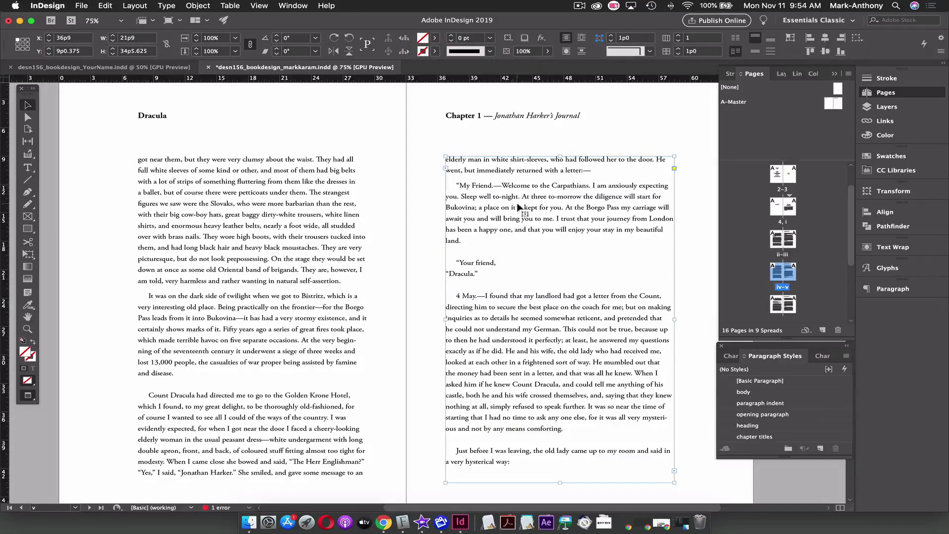
double_click(475, 185)
click(474, 185)
click(470, 185)
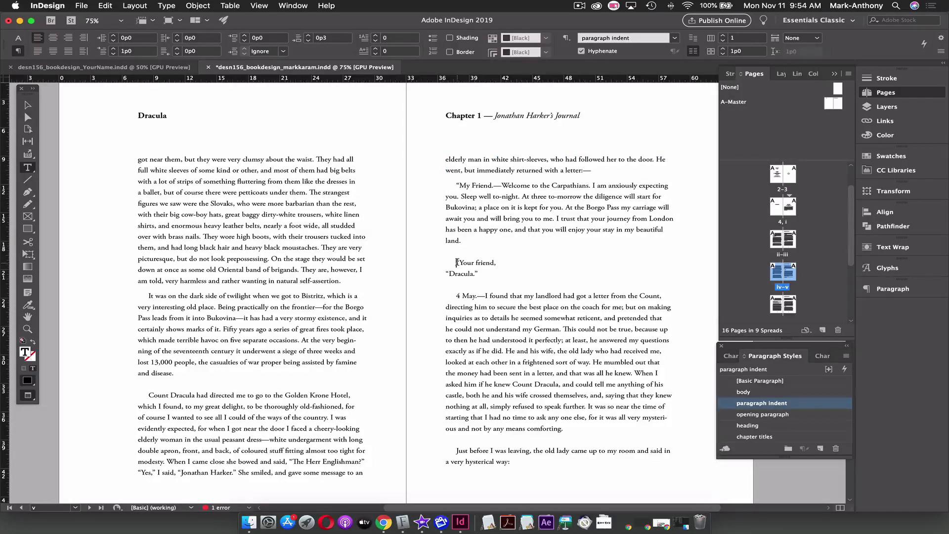
key(BackSpace)
key(BackSpace)
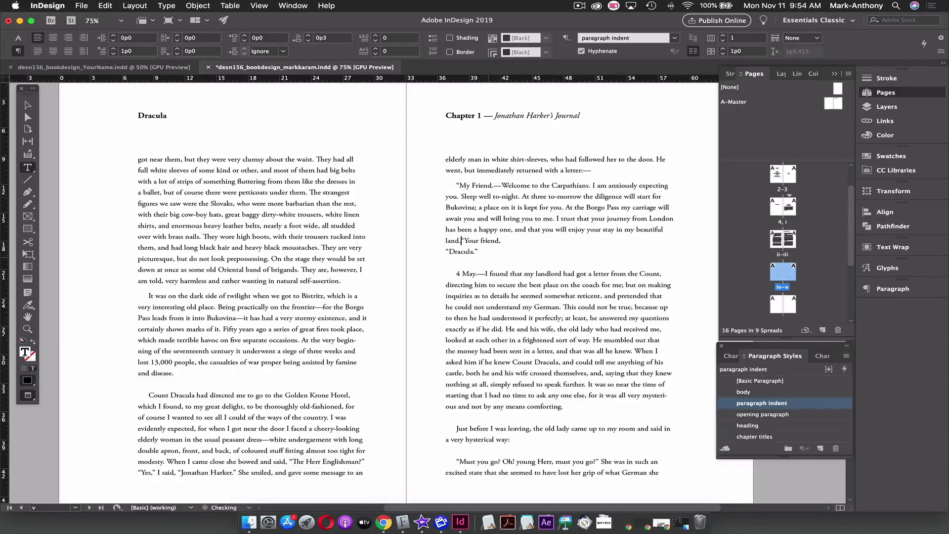
key(Return)
key(Return)
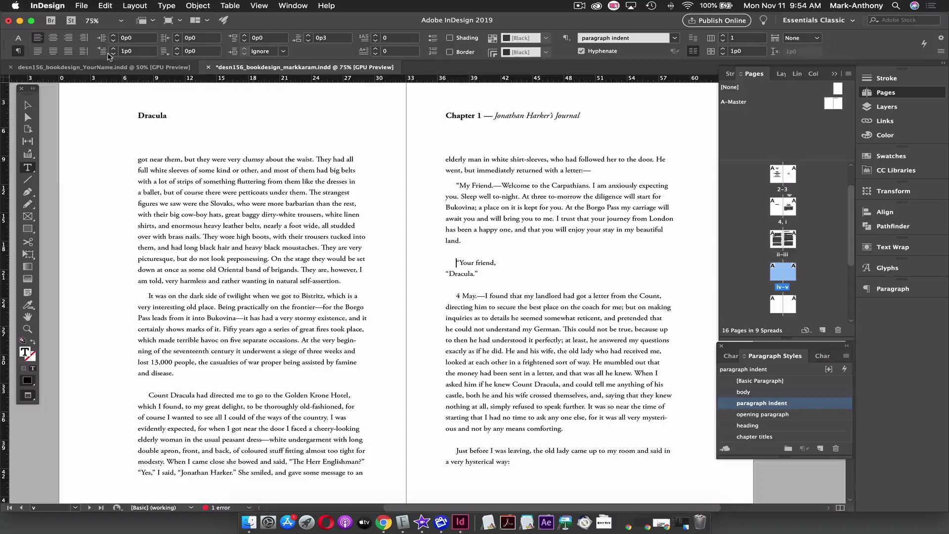
Set the first-line indent to 0 on the letter's "Your friend," closing and its "My Friend" paragraph
click(139, 51)
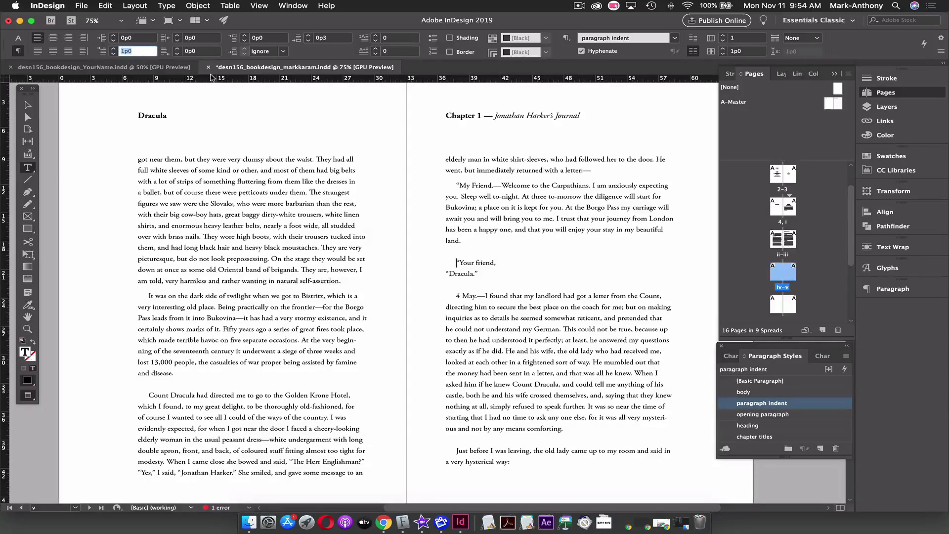
text(0)
key(Tab)
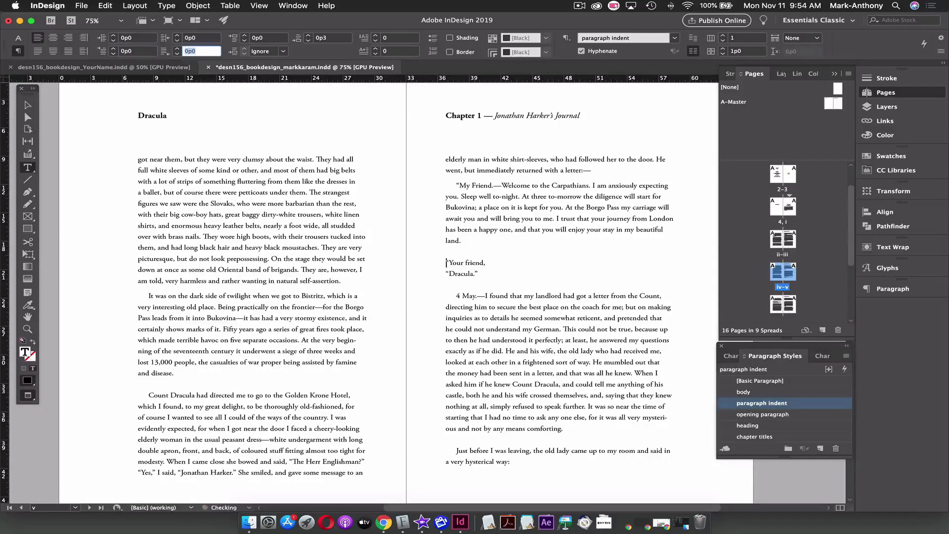
click(455, 184)
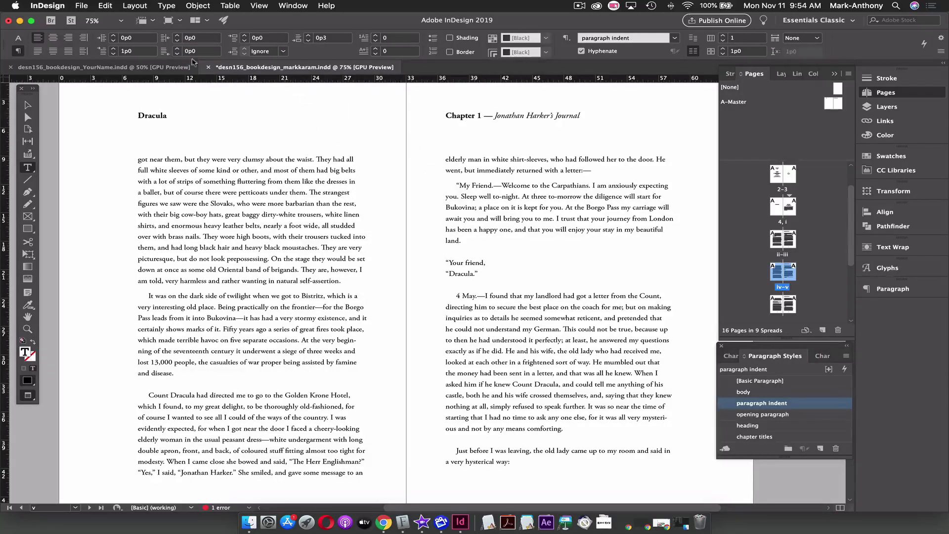
click(126, 51)
text(0)
key(Tab)
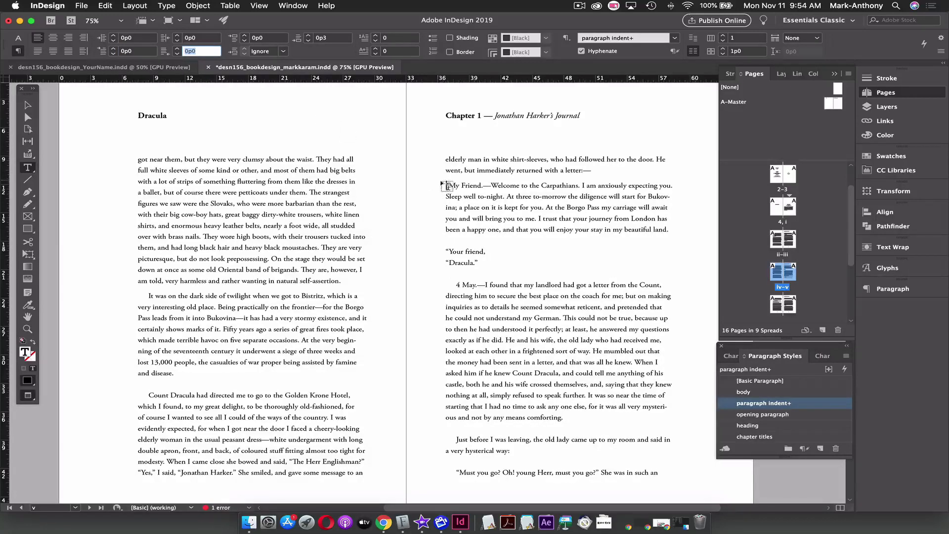
Set the whole letter on page v, from "My Friend" through "Dracula", to the Italic font style
drag(446, 185, 483, 257)
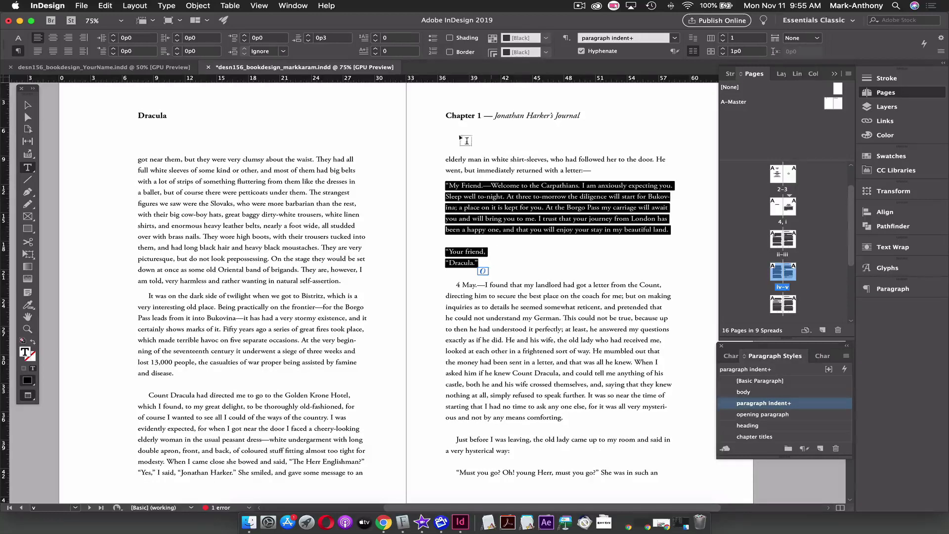
click(18, 39)
click(115, 51)
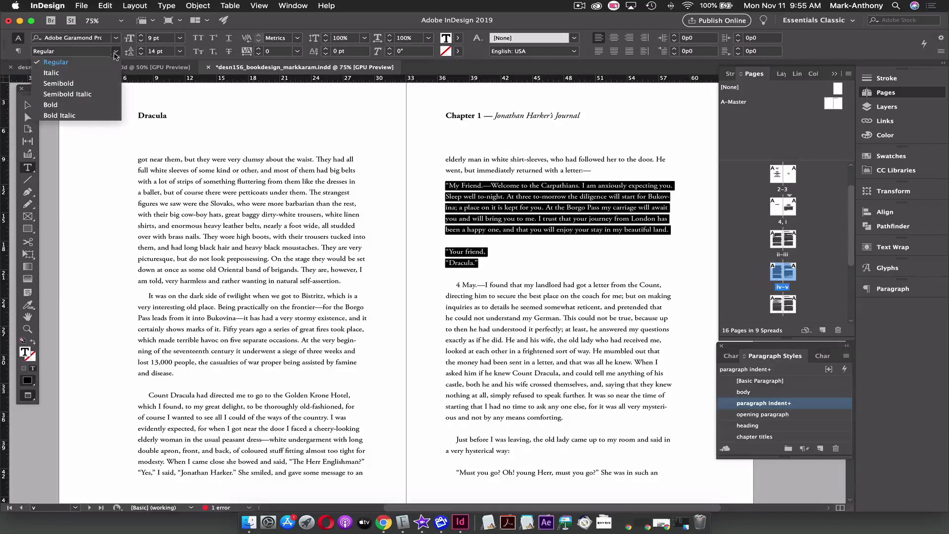
click(51, 72)
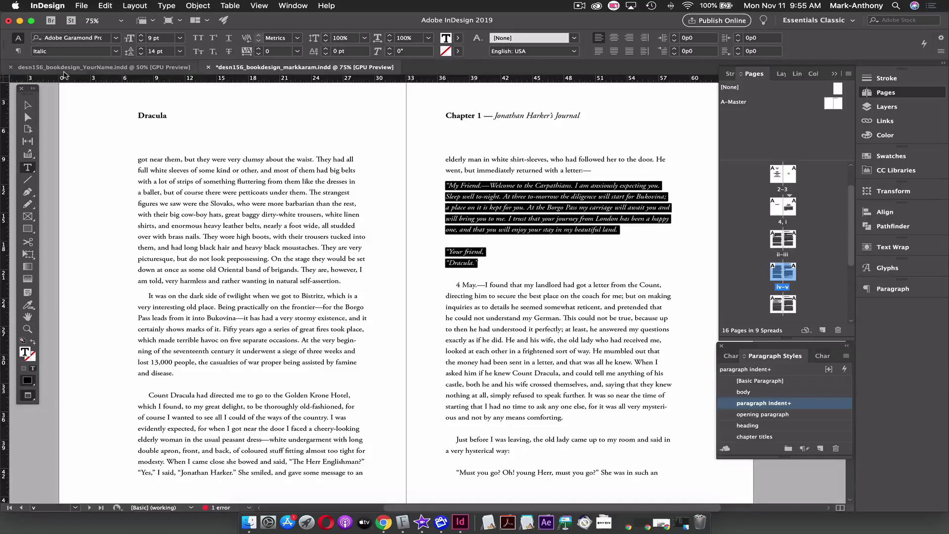
Set the left indent of the selected letter text to 1p0
click(19, 52)
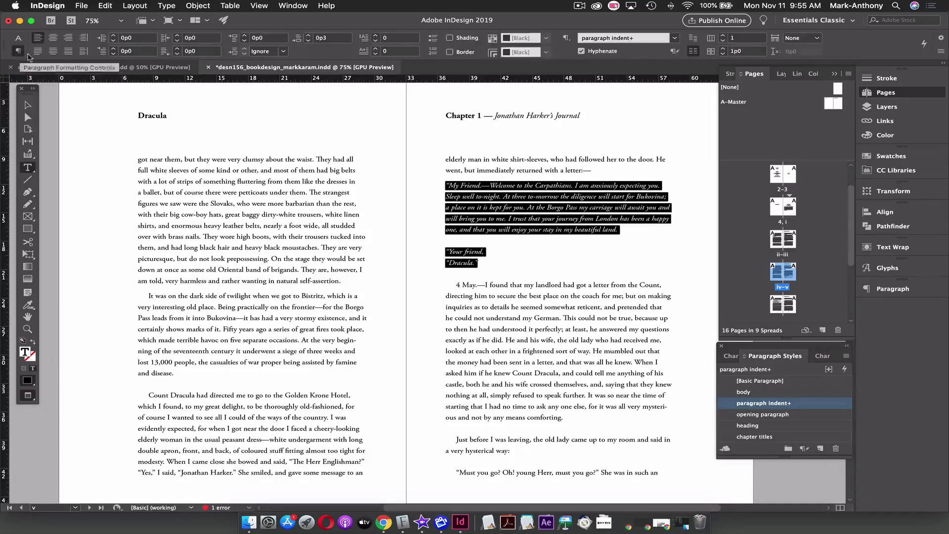
click(113, 35)
click(113, 36)
click(114, 35)
click(113, 36)
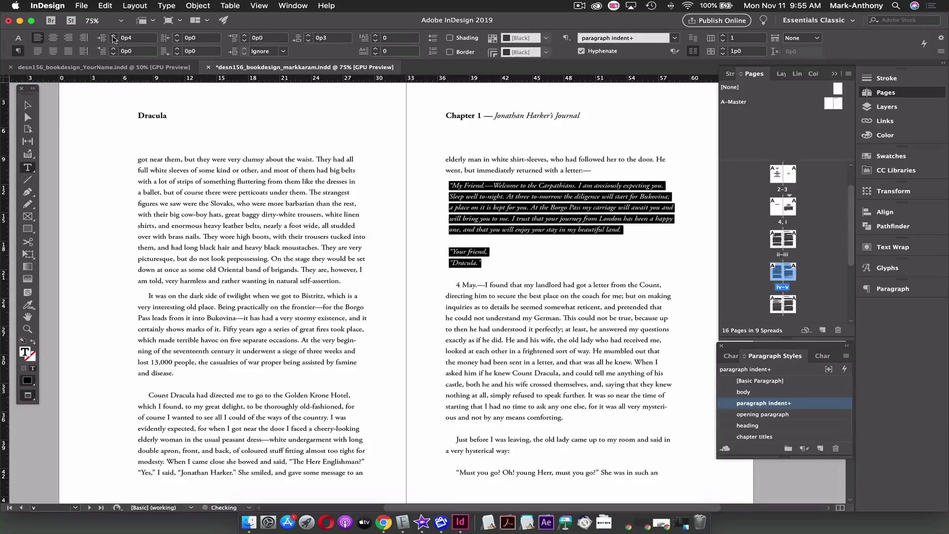
click(114, 35)
double_click(136, 38)
text(1p0)
key(Tab)
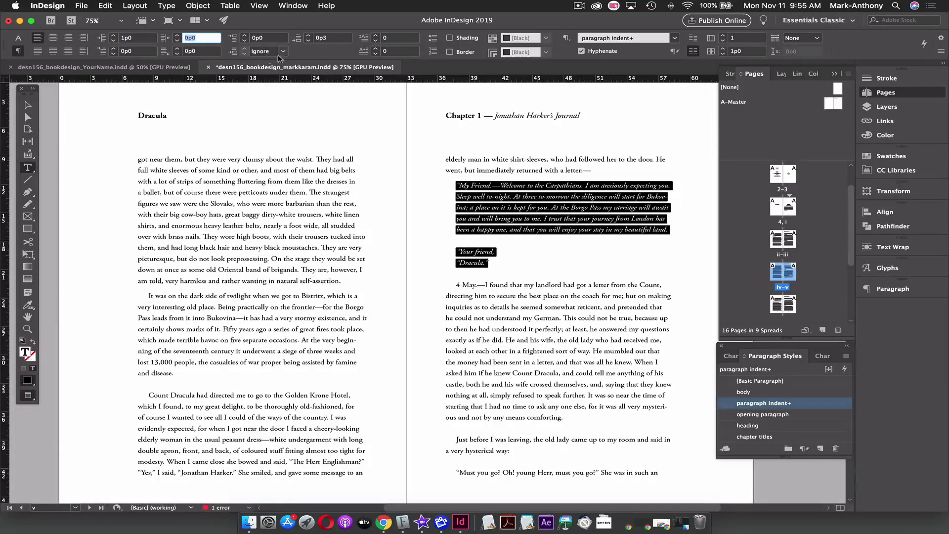
Set the space before the selected letter paragraphs to 0p3
click(244, 35)
click(245, 36)
click(244, 36)
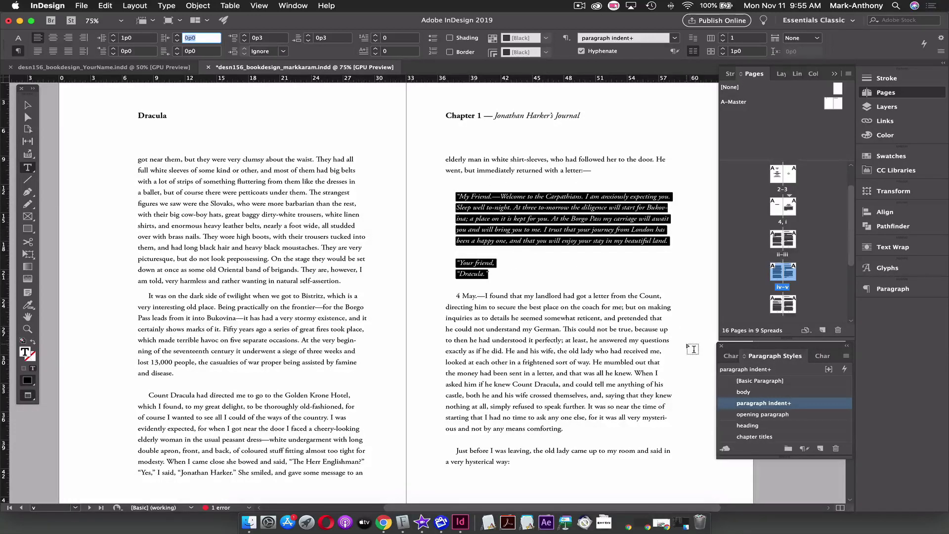
Create a paragraph style named quotations from the formatting of the selected letter text on page v
click(821, 450)
double_click(793, 415)
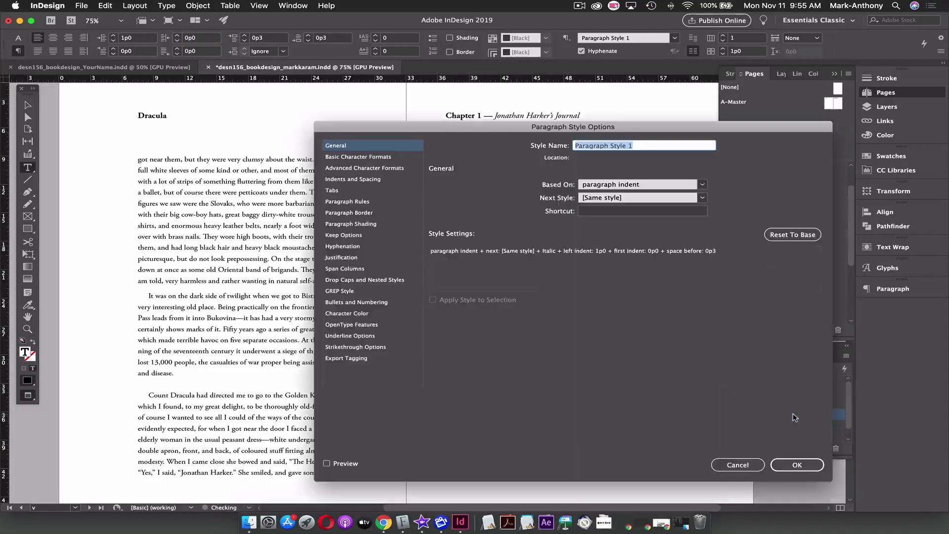
text(c)
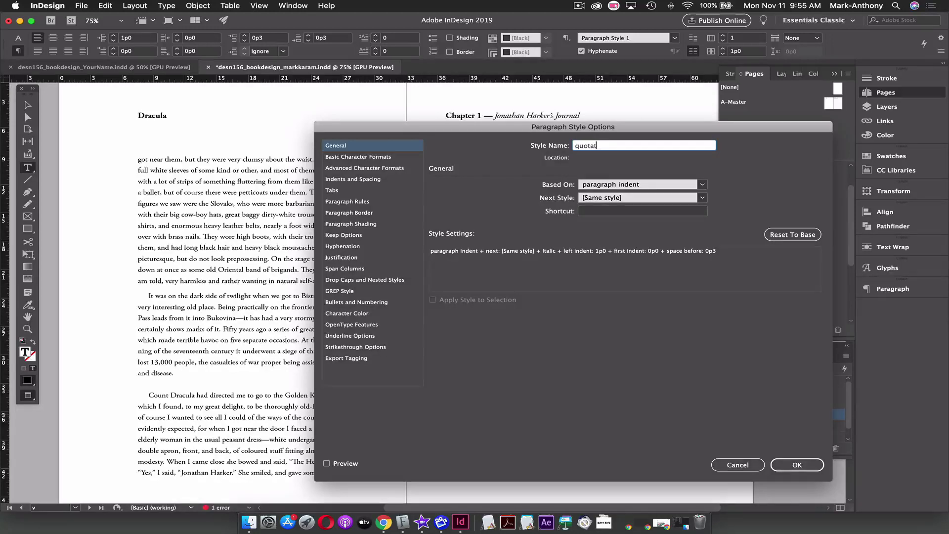
key(Return)
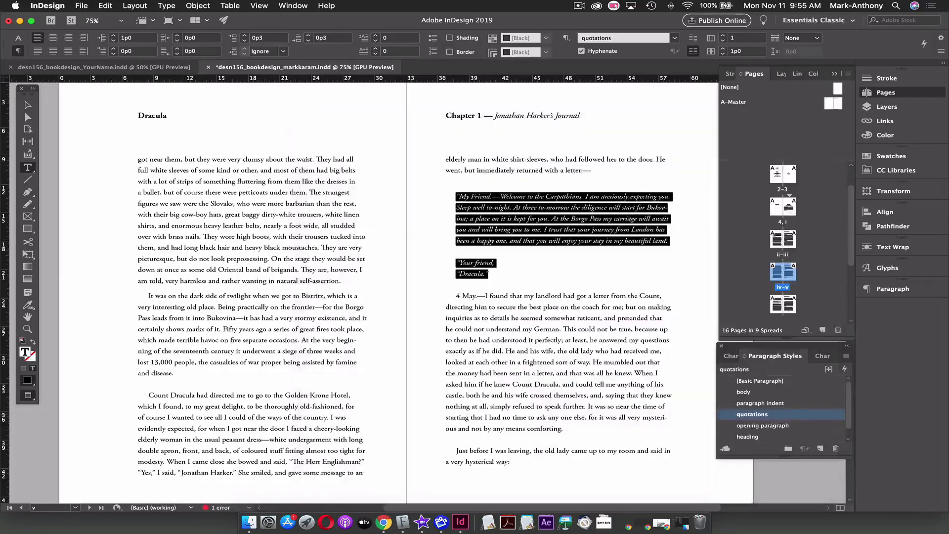
click(512, 273)
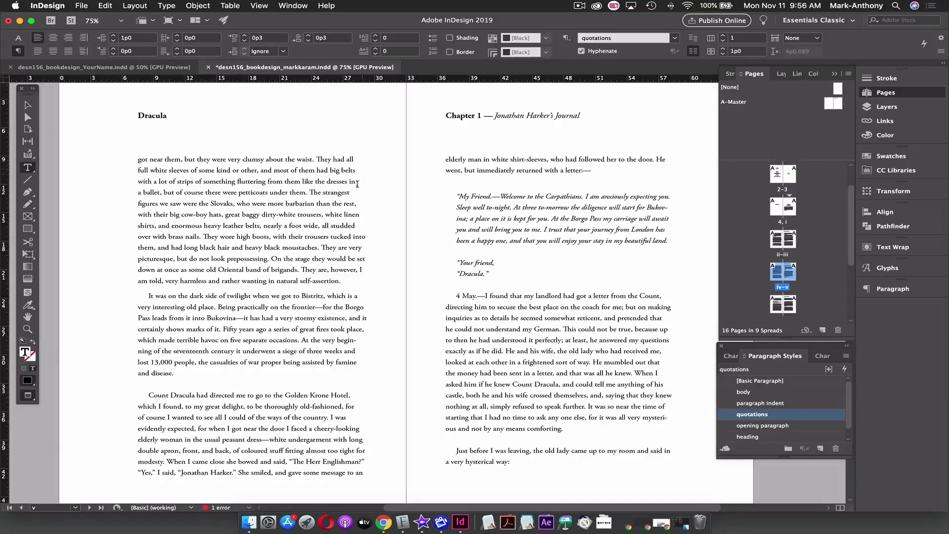
text(")
Review the text layout from the chapter opening on page i through pages vi and vii
scroll(375, 314, up, 10)
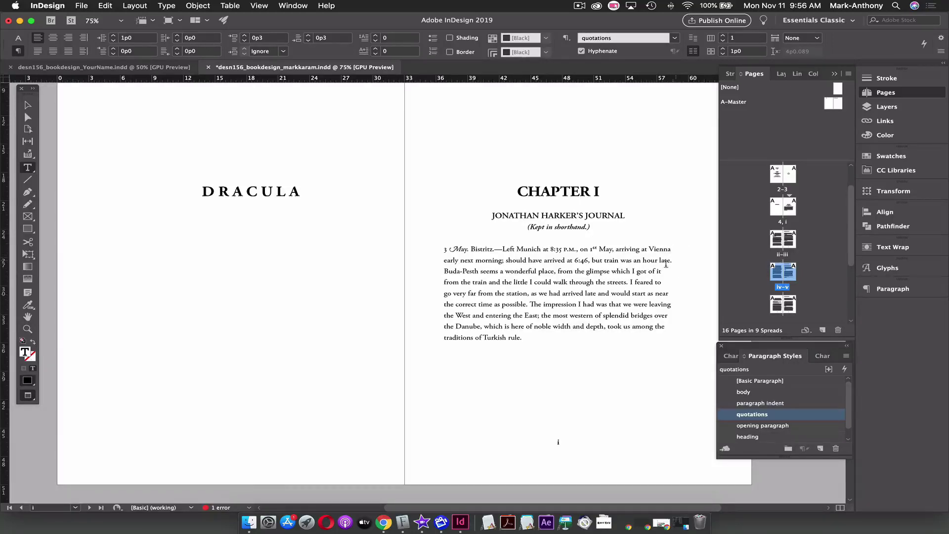
scroll(665, 327, down, 15)
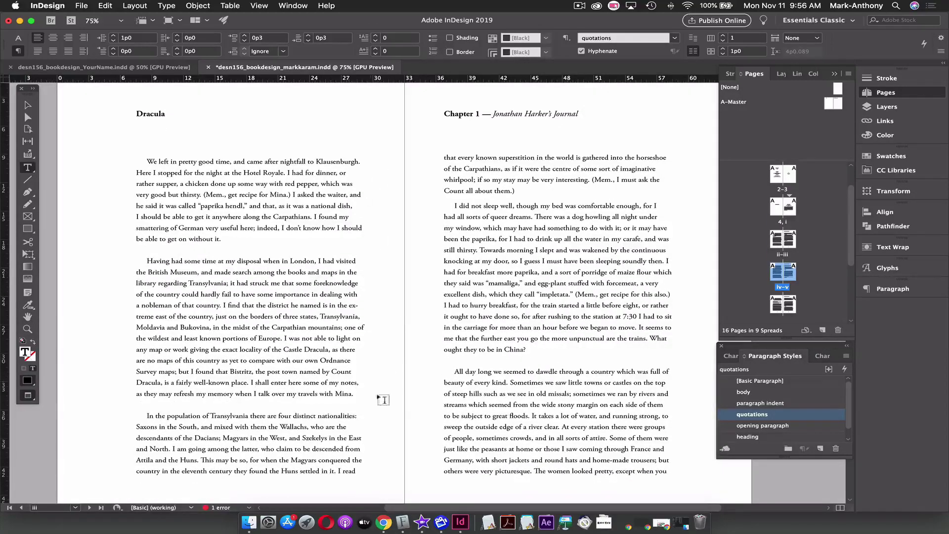
scroll(498, 308, down, 2)
scroll(498, 308, down, 15)
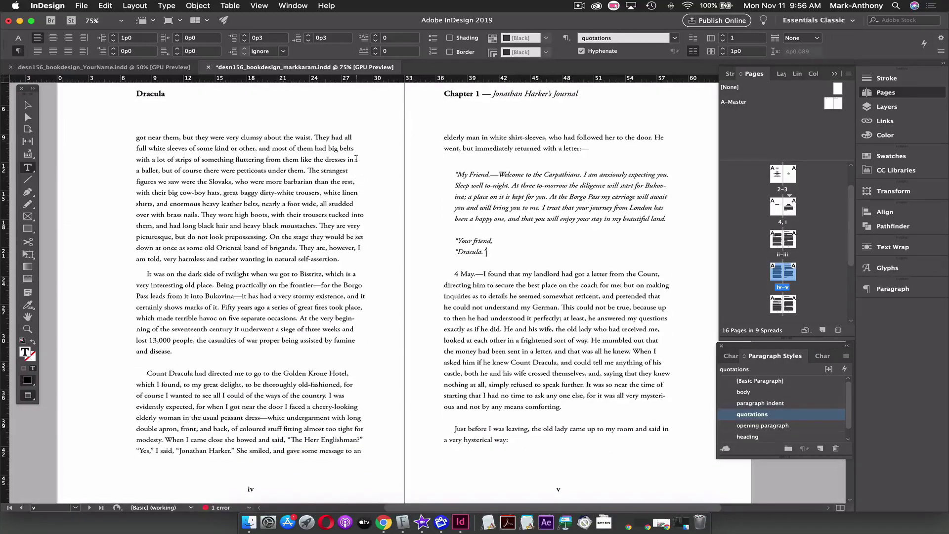
scroll(437, 314, down, 15)
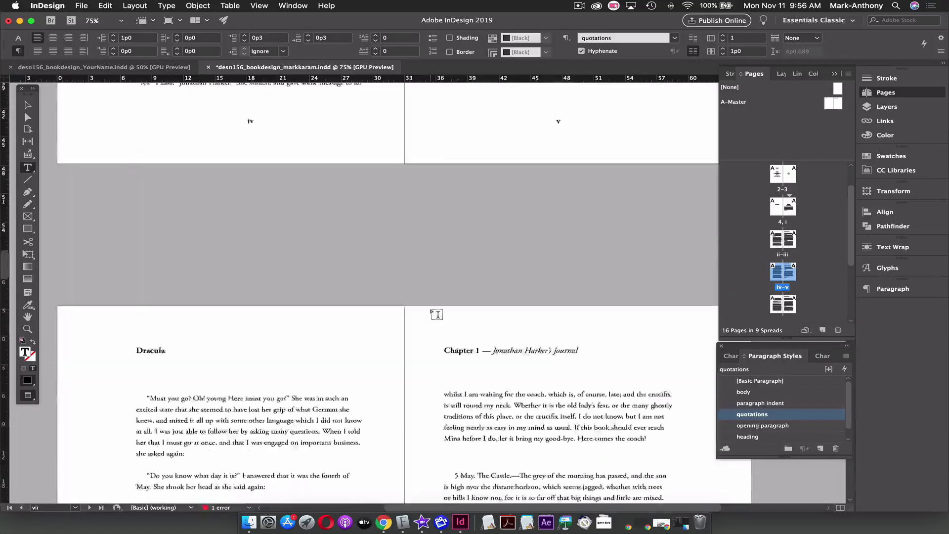
scroll(437, 314, down, 3)
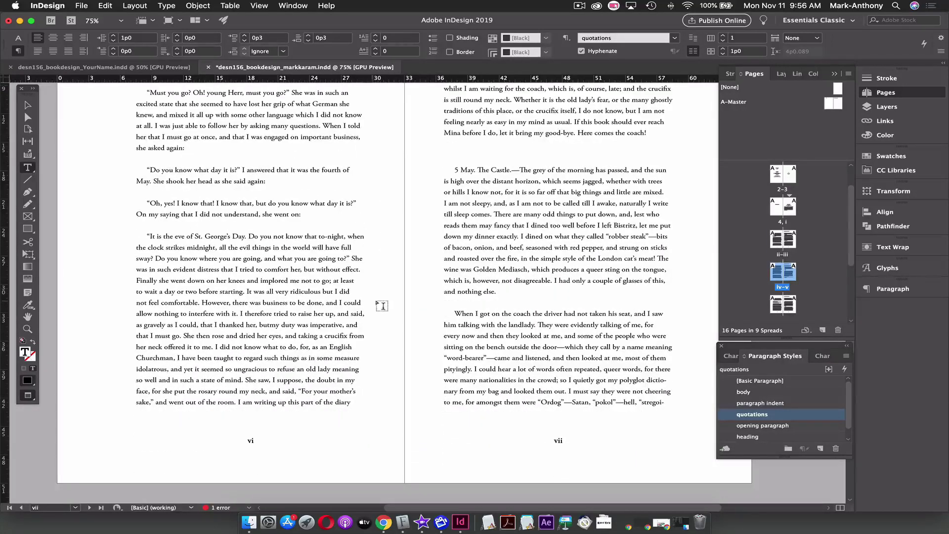
scroll(389, 296, up, 20)
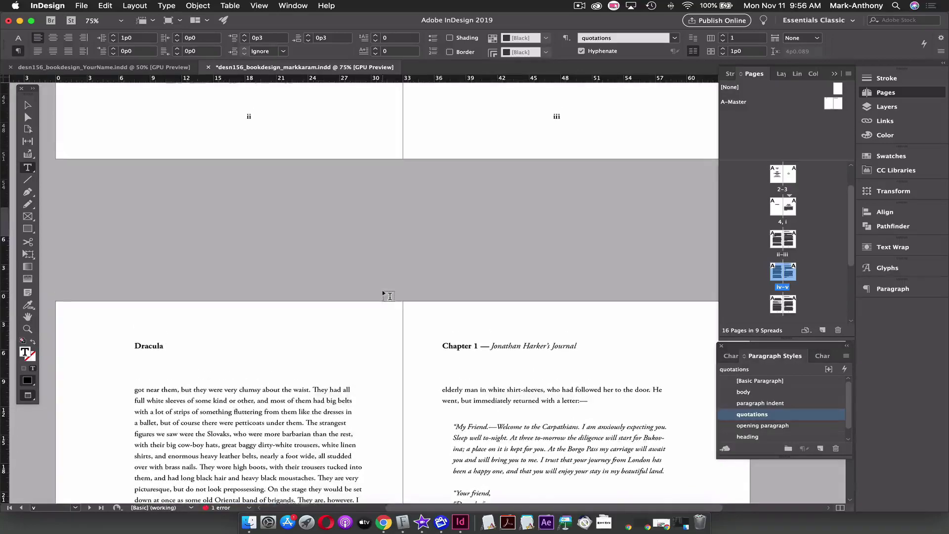
scroll(389, 296, up, 10)
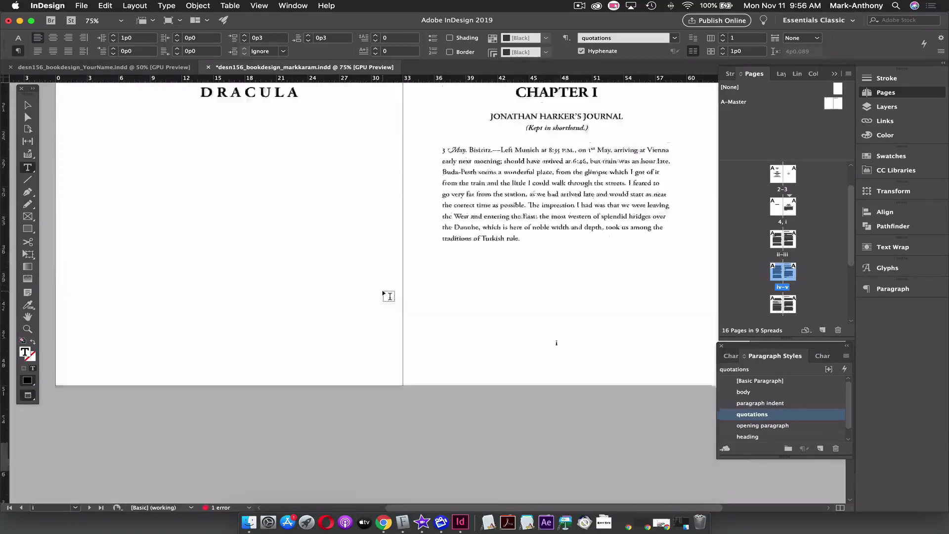
Select the whole chapter text from the "3 May. Bistritz" paragraph through page x and turn on Balance Ragged Lines
click(443, 197)
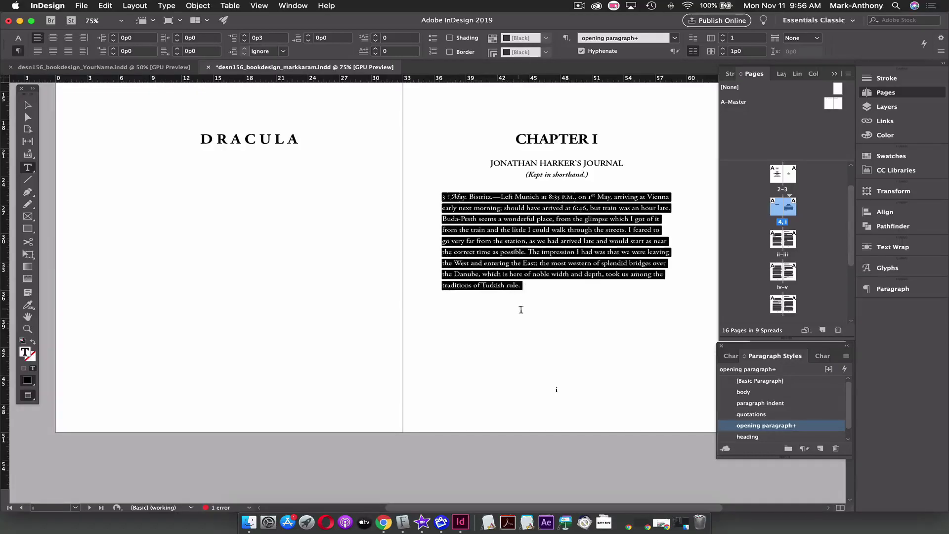
scroll(522, 309, down, 20)
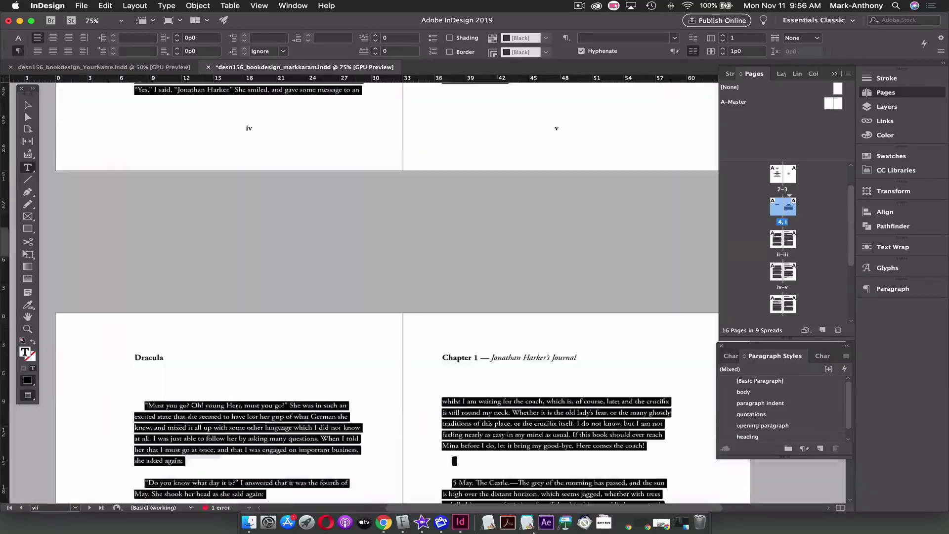
scroll(386, 291, down, 20)
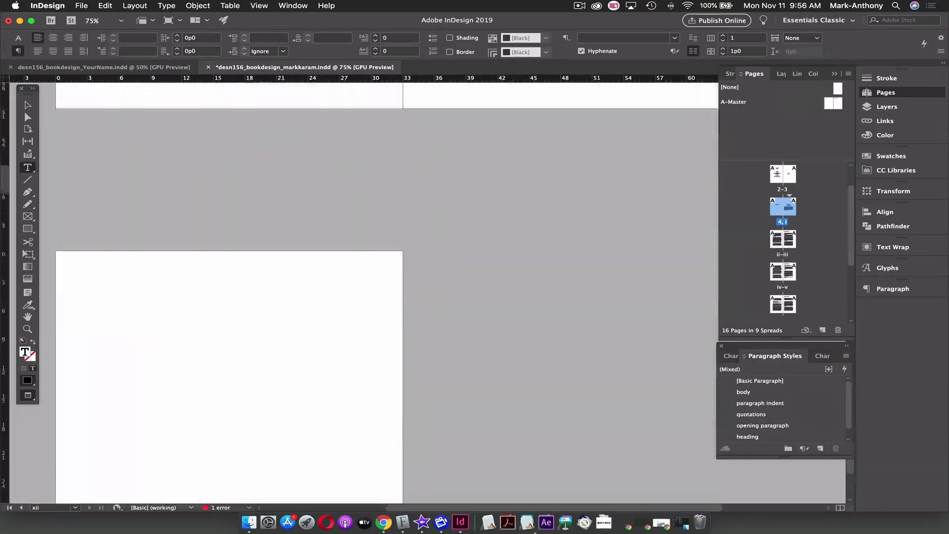
scroll(360, 172, up, 10)
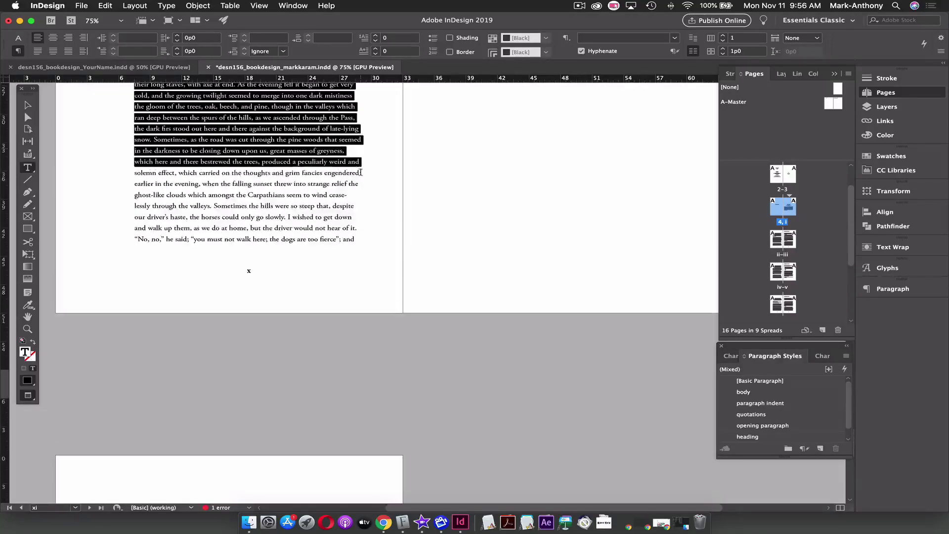
scroll(600, 187, up, 20)
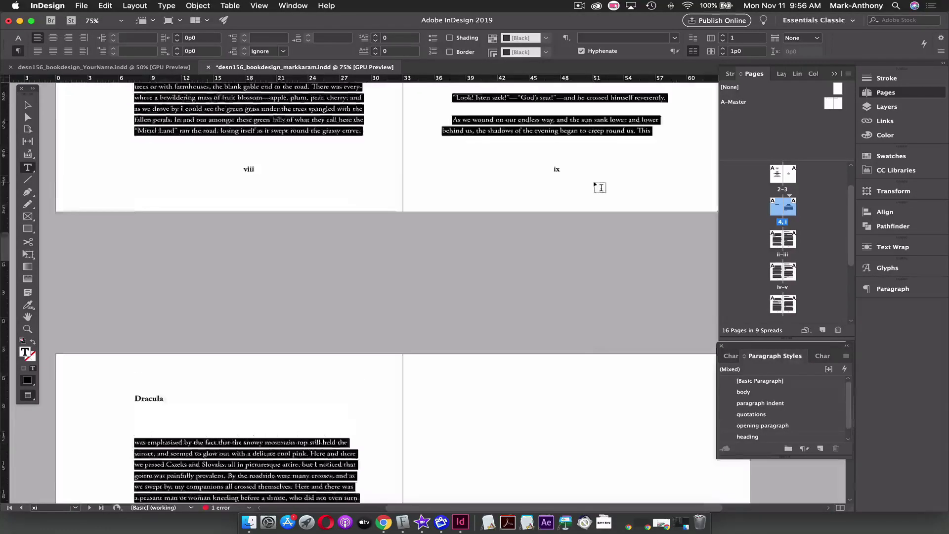
scroll(600, 187, down, 15)
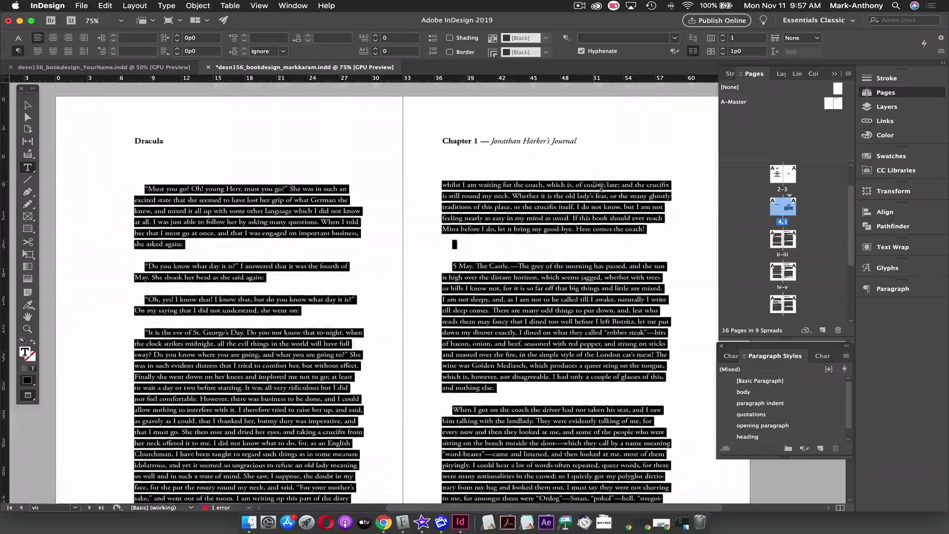
scroll(600, 187, up, 10)
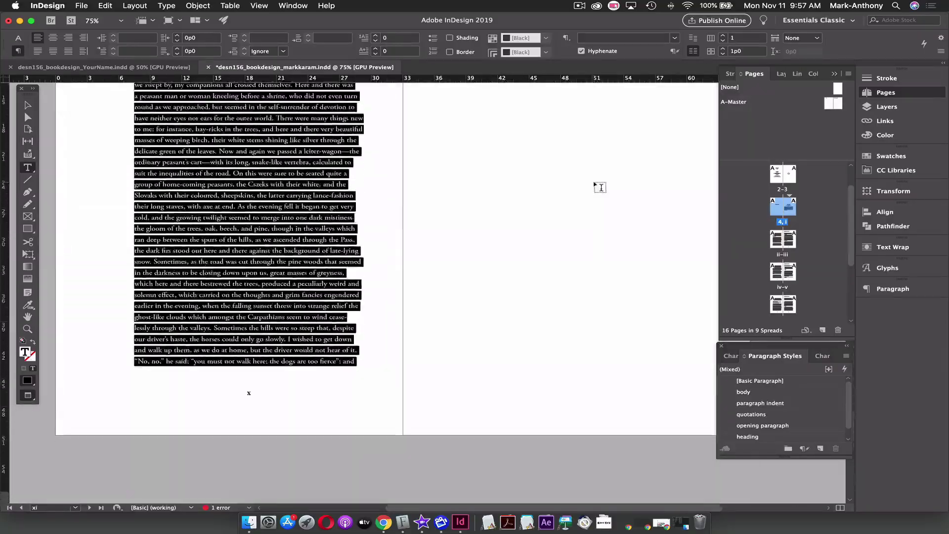
scroll(600, 186, up, 12)
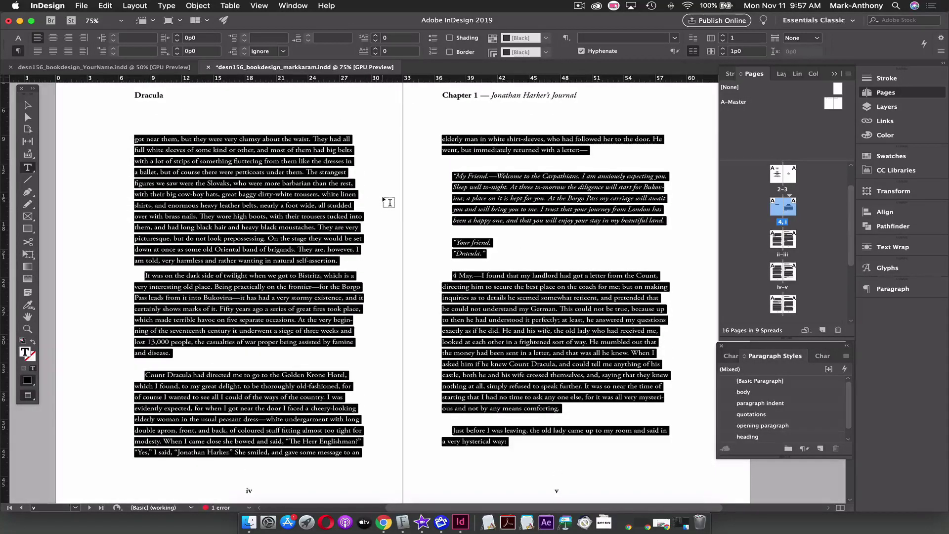
click(941, 53)
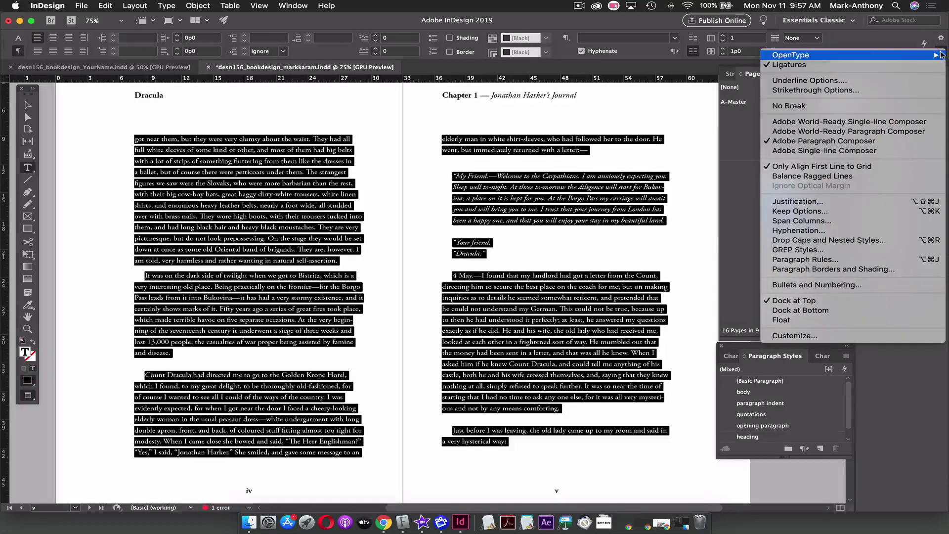
click(871, 176)
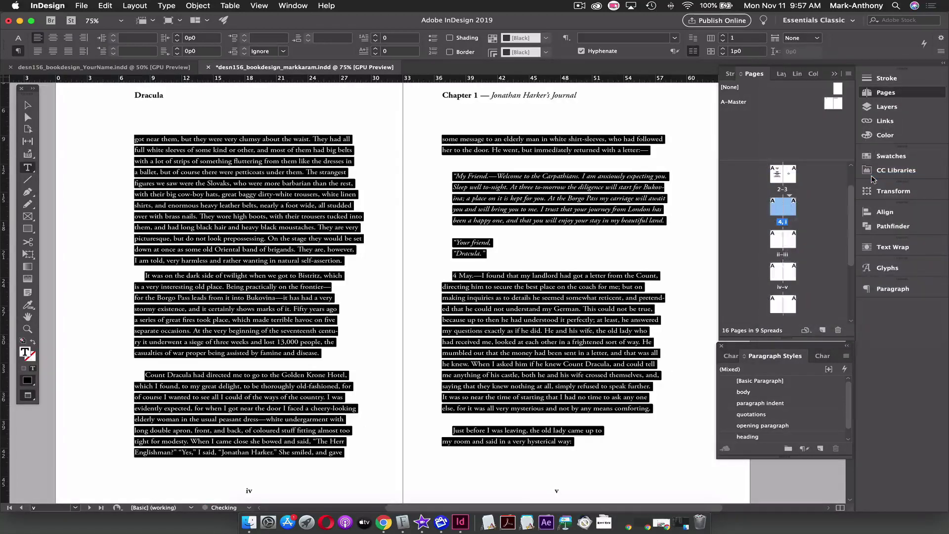
Switch the selected chapter text to the Adobe Single-line Composer
scroll(697, 240, up, 3)
click(941, 51)
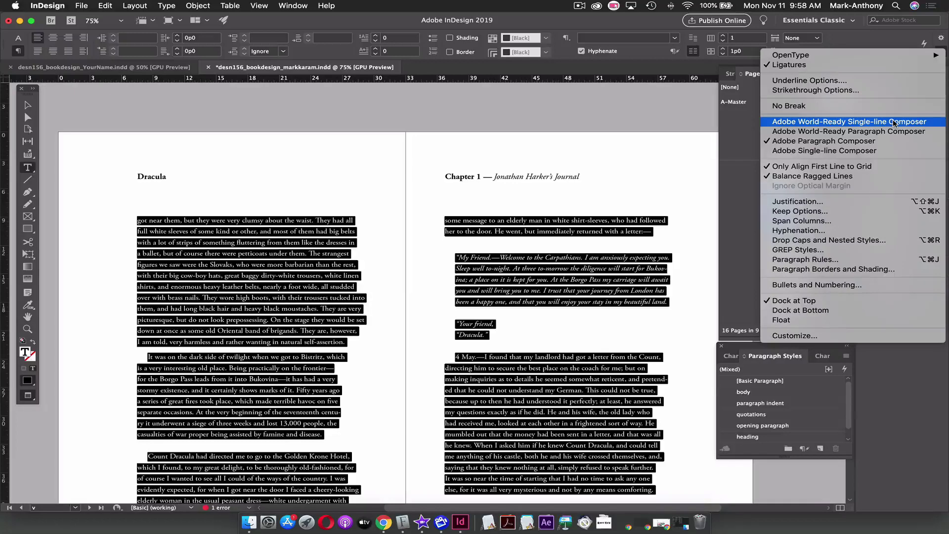
click(869, 150)
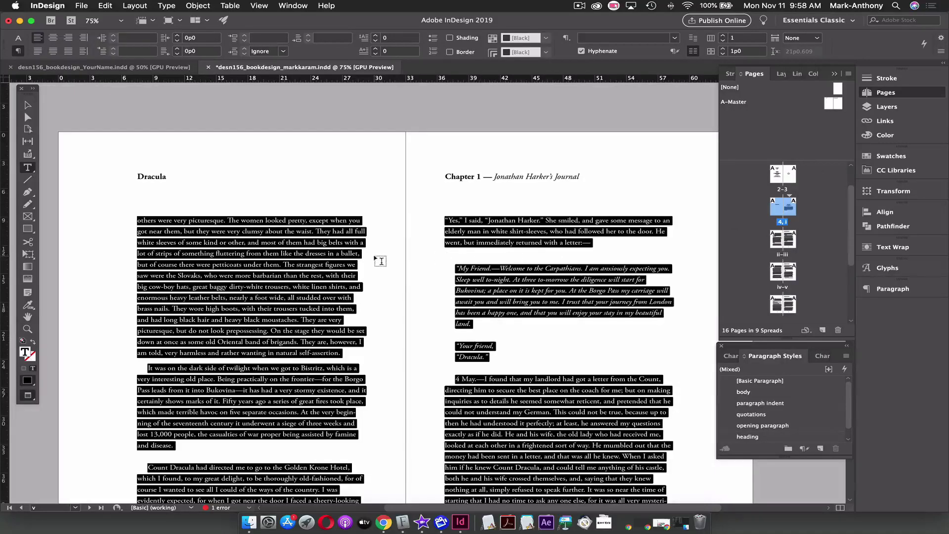
Examine the reflowed chapter pages for uneven line endings and stray lines at page breaks, such as on spread vi–vii
scroll(380, 260, down, 15)
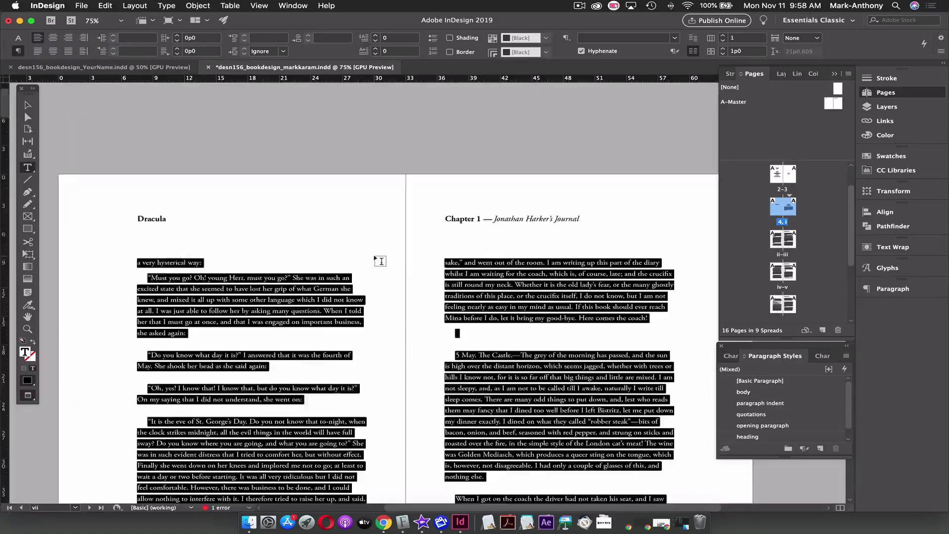
scroll(380, 261, down, 15)
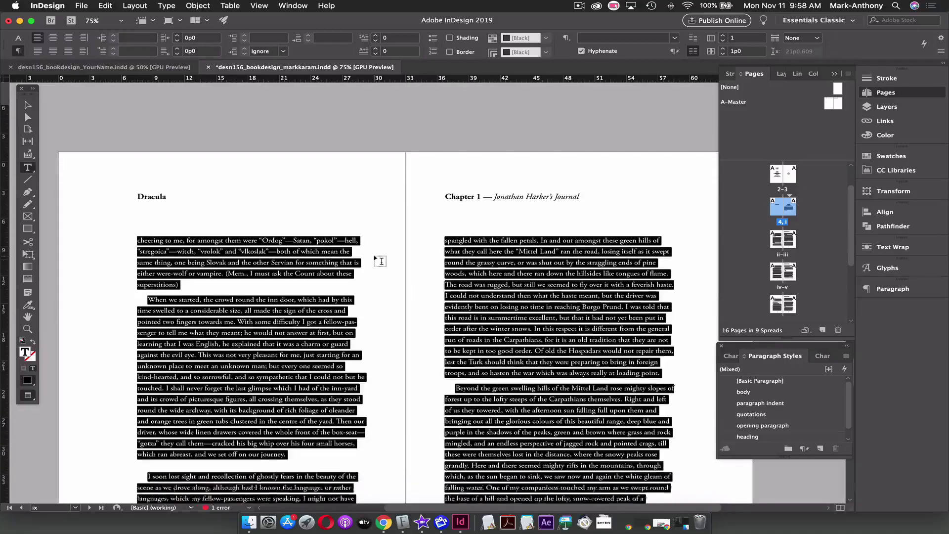
scroll(381, 261, down, 5)
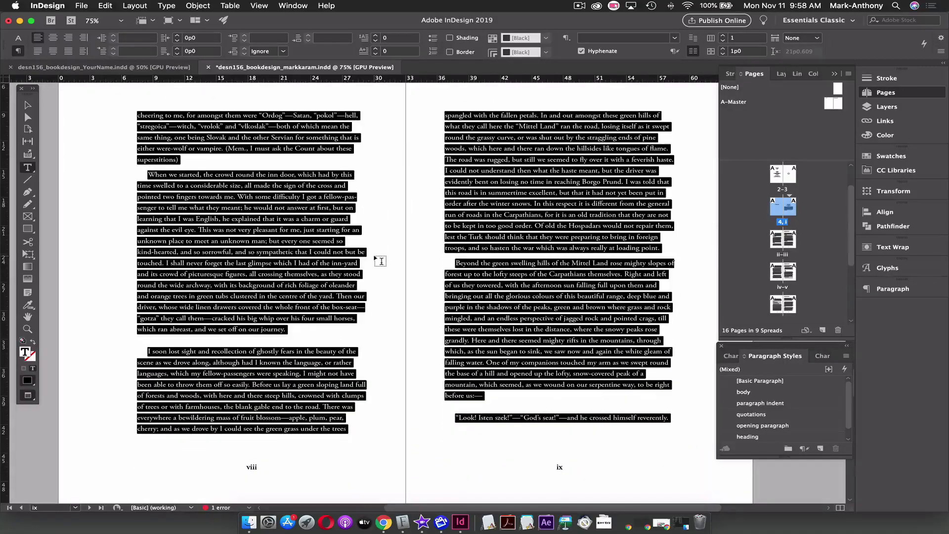
scroll(380, 261, down, 20)
scroll(380, 260, up, 20)
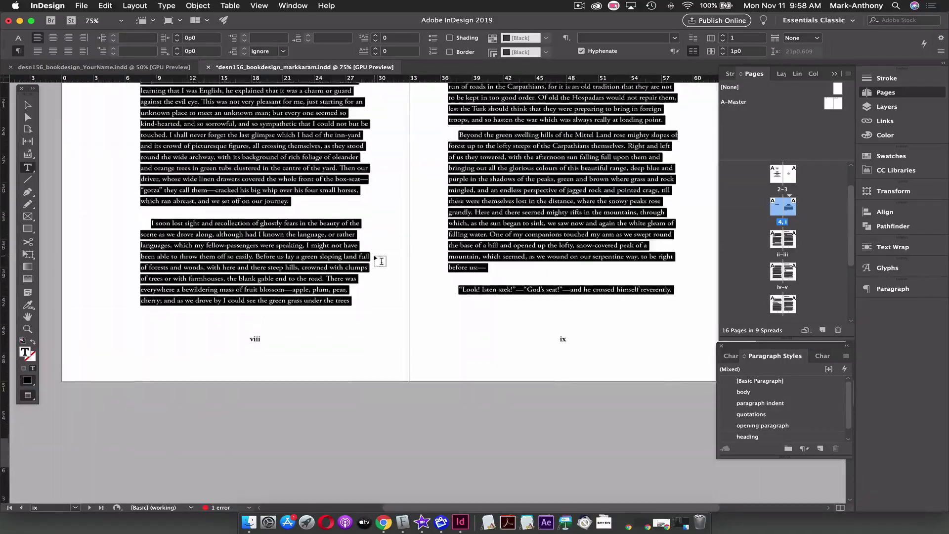
scroll(381, 260, up, 10)
scroll(381, 260, down, 7)
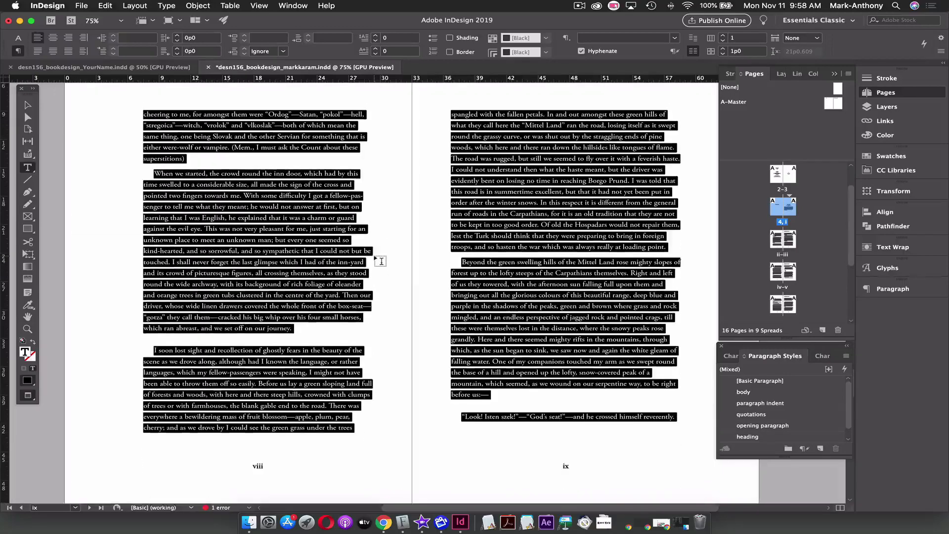
click(517, 235)
scroll(506, 248, up, 15)
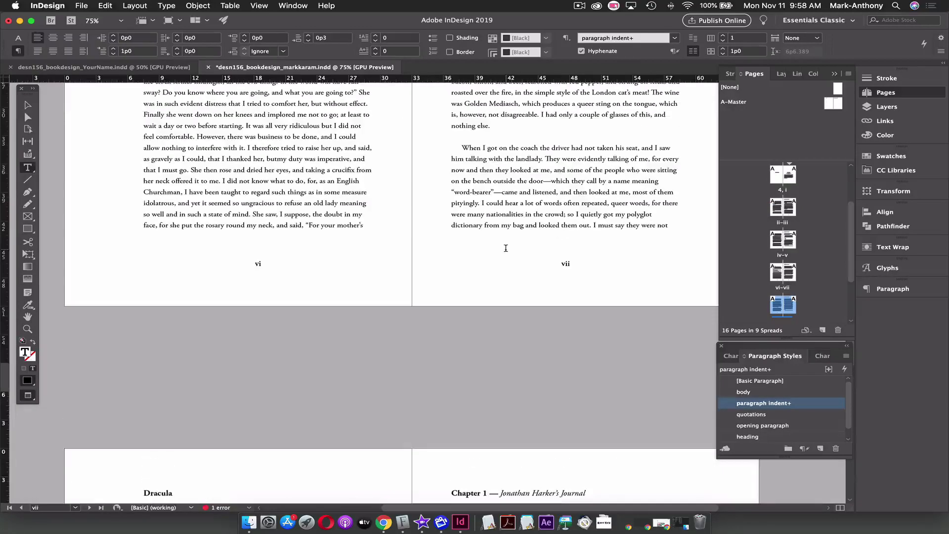
scroll(506, 248, up, 6)
scroll(506, 248, down, 18)
scroll(506, 248, up, 2)
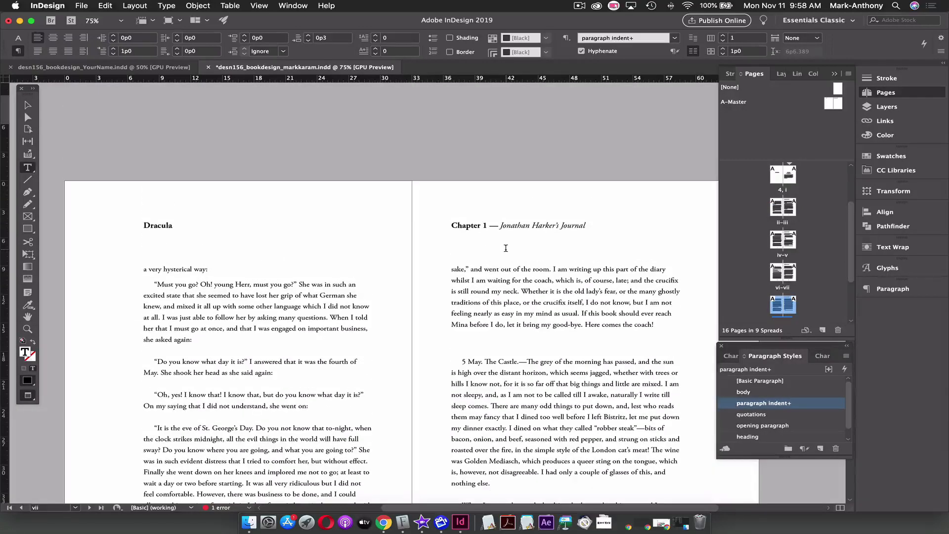
scroll(505, 247, down, 1)
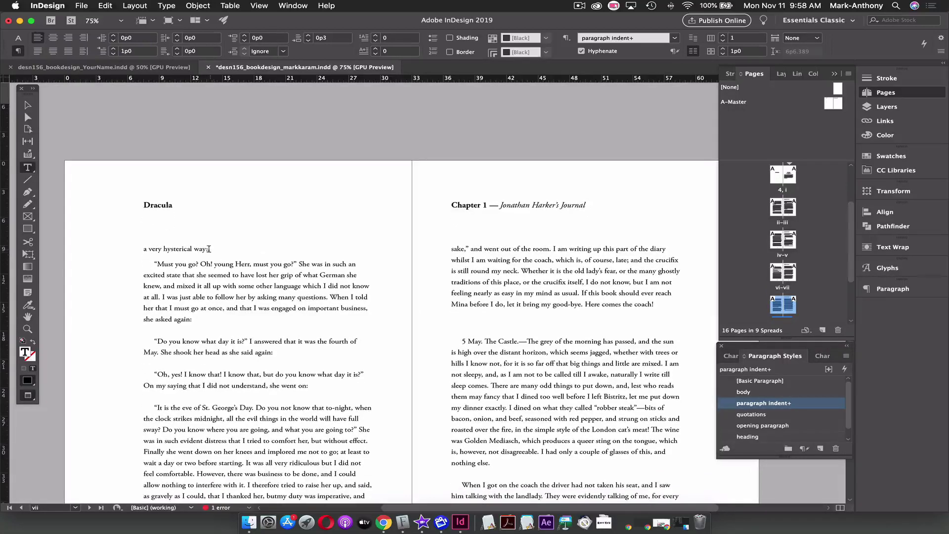
Shorten the page v text frame to about 32p11 high so the line "Just before I was leaving" moves to page vi
scroll(458, 250, up, 12)
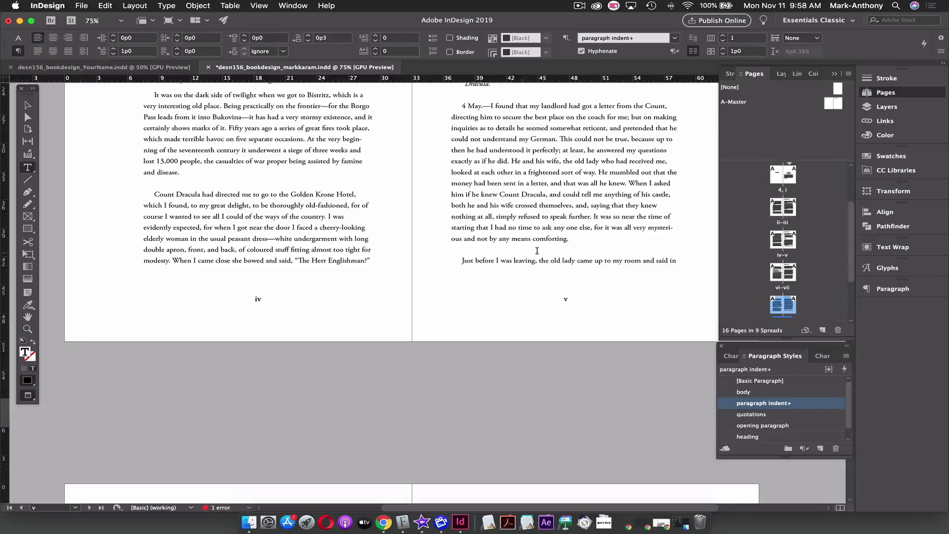
scroll(501, 255, up, 1)
scroll(534, 237, down, 3)
key(Escape)
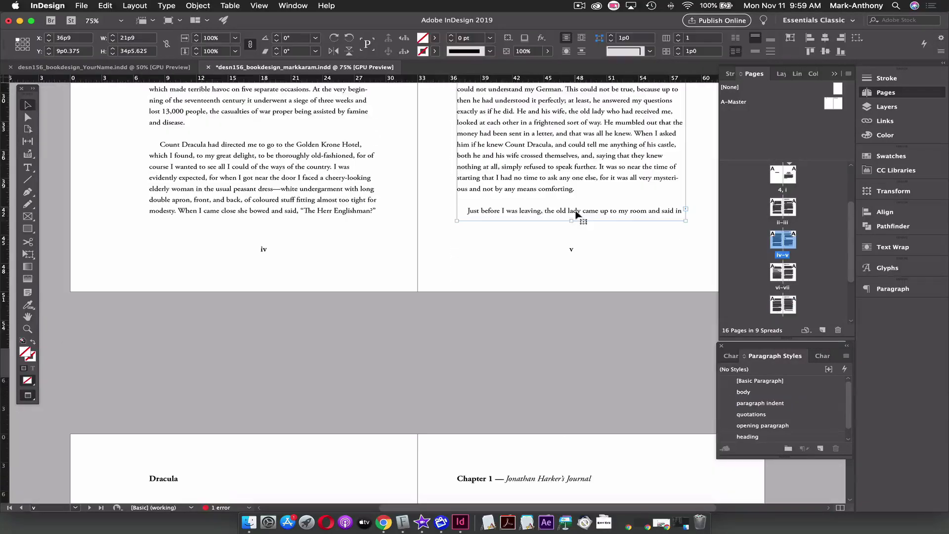
drag(572, 220, 572, 206)
scroll(605, 231, down, 3)
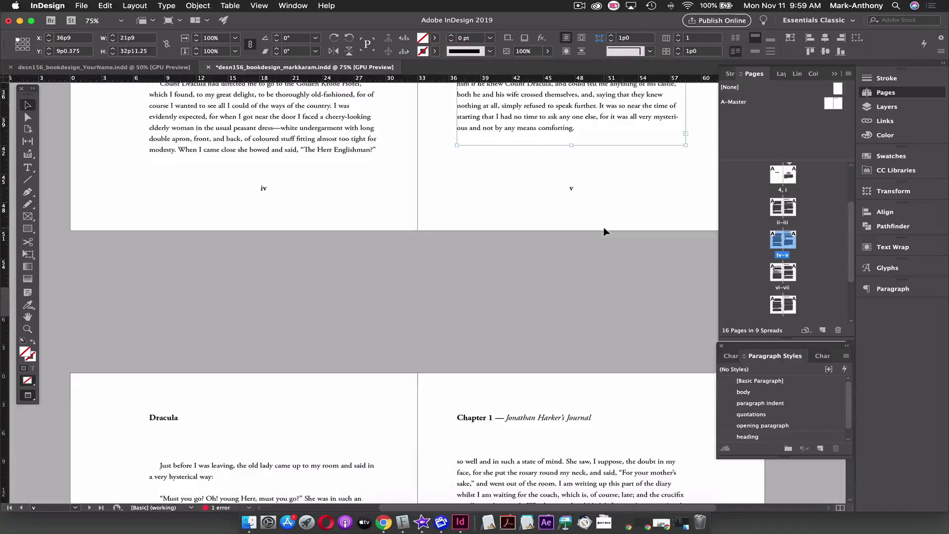
scroll(589, 204, up, 2)
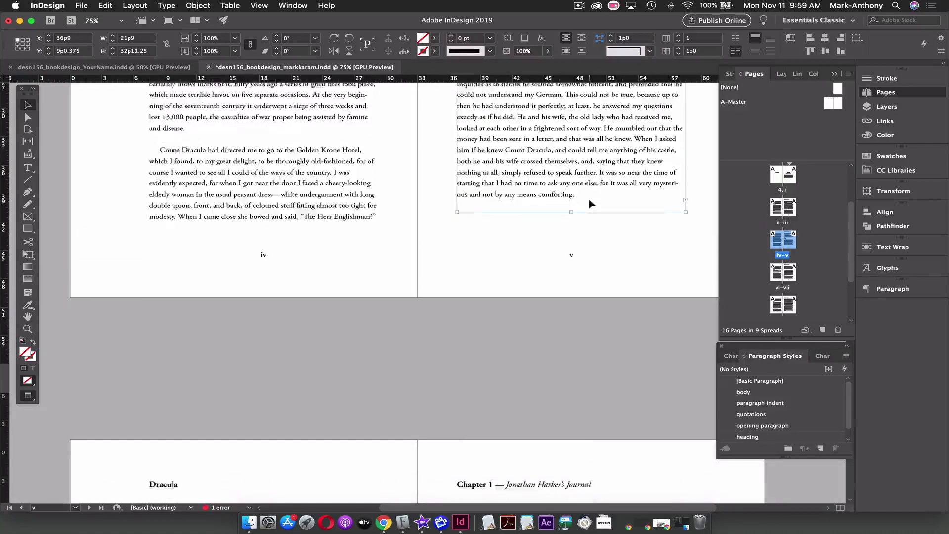
Examine the page breaks from page vi through page x for stranded words and stray lines, especially the top of page viii
scroll(589, 204, down, 5)
scroll(589, 200, down, 4)
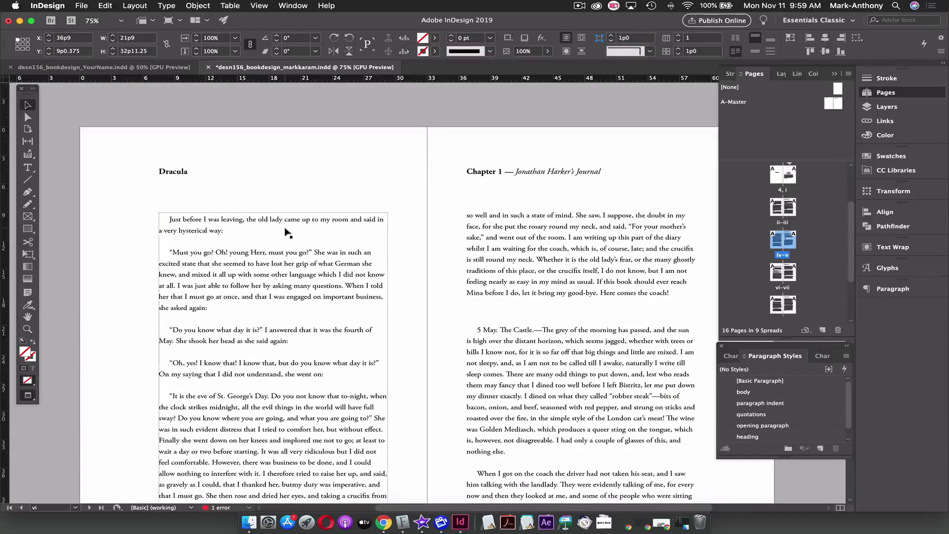
scroll(633, 253, down, 2)
scroll(635, 255, down, 6)
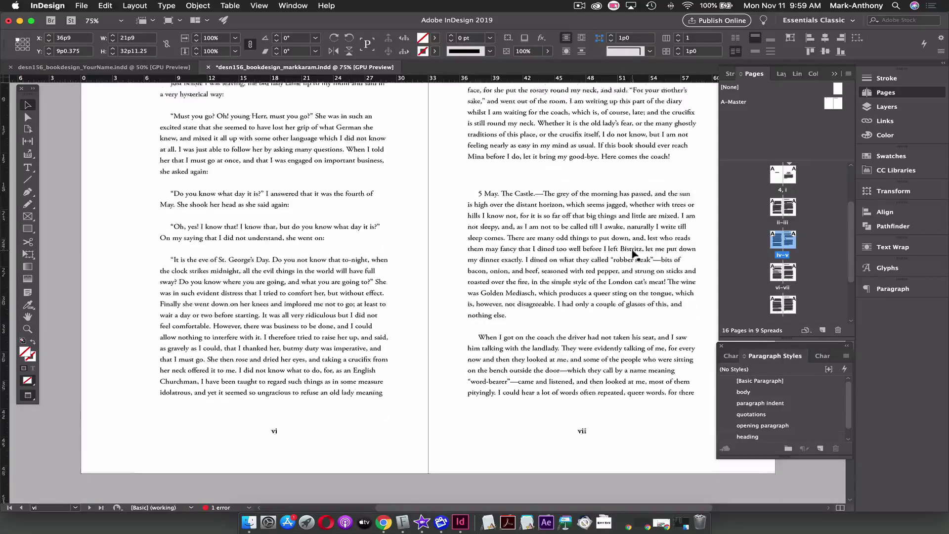
scroll(635, 253, down, 10)
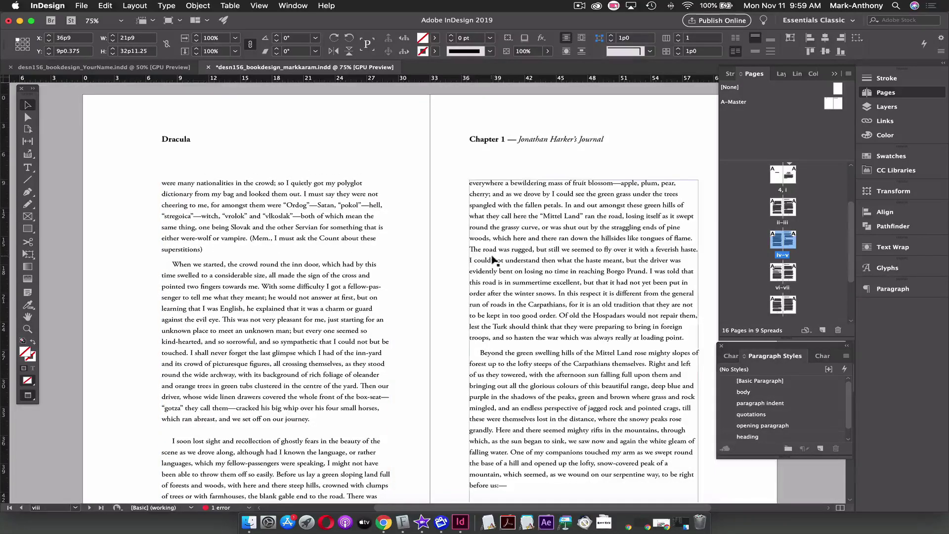
scroll(493, 259, down, 2)
scroll(493, 259, down, 8)
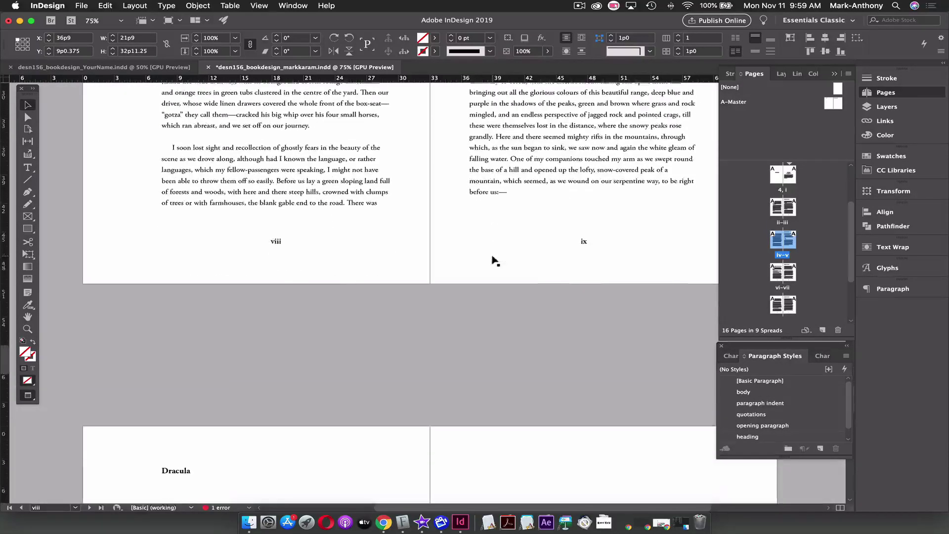
scroll(493, 259, down, 5)
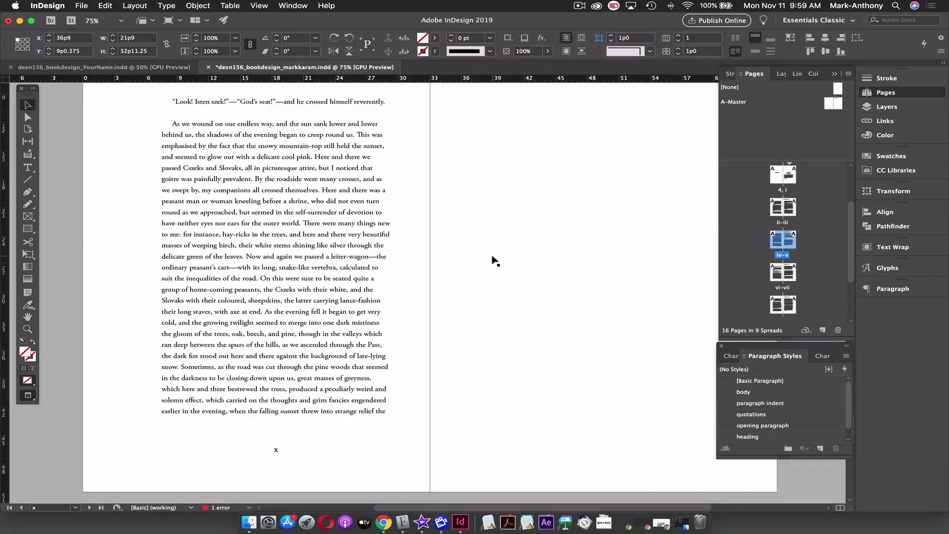
scroll(493, 259, up, 10)
scroll(493, 259, up, 6)
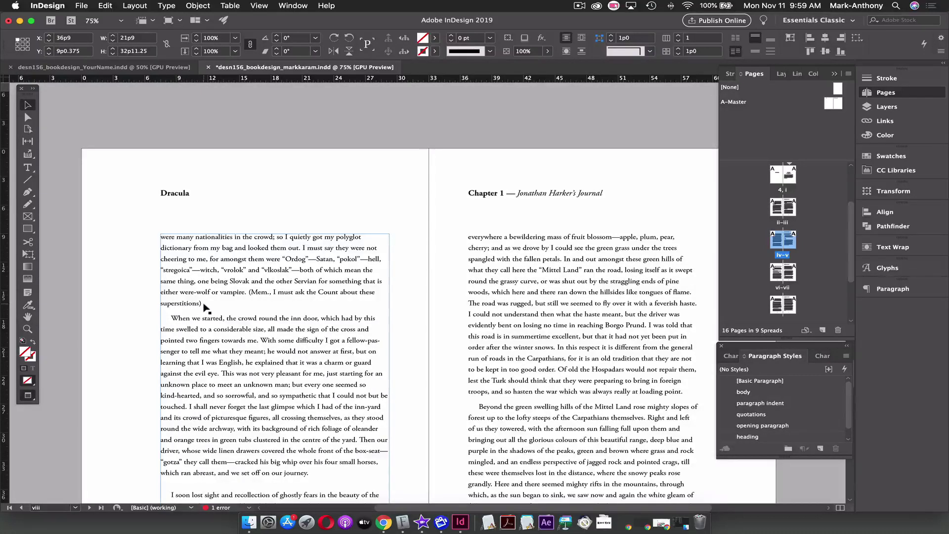
scroll(303, 304, down, 15)
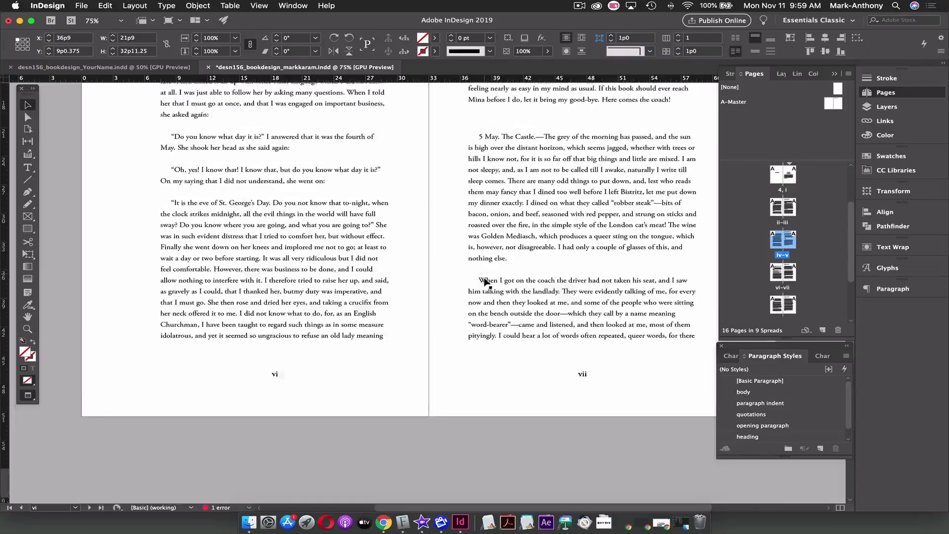
scroll(485, 281, up, 1)
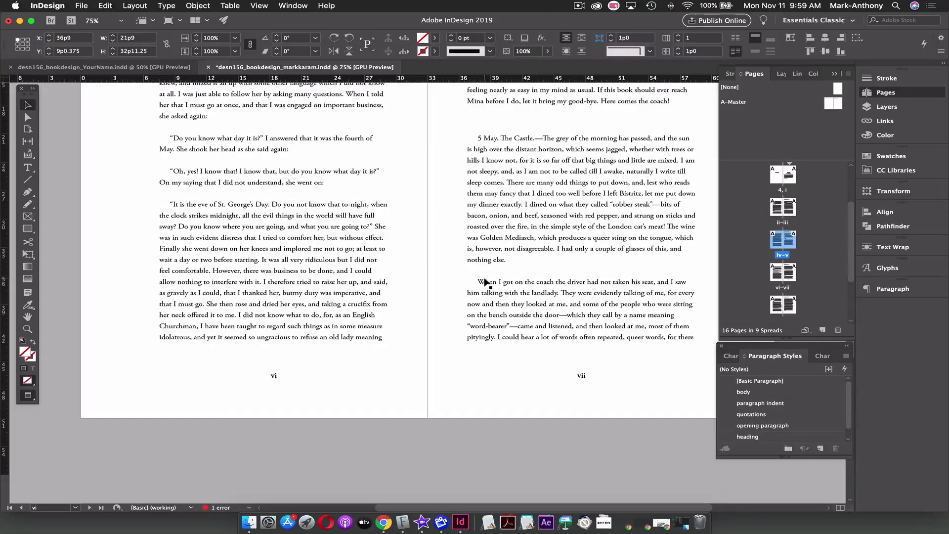
scroll(485, 282, down, 8)
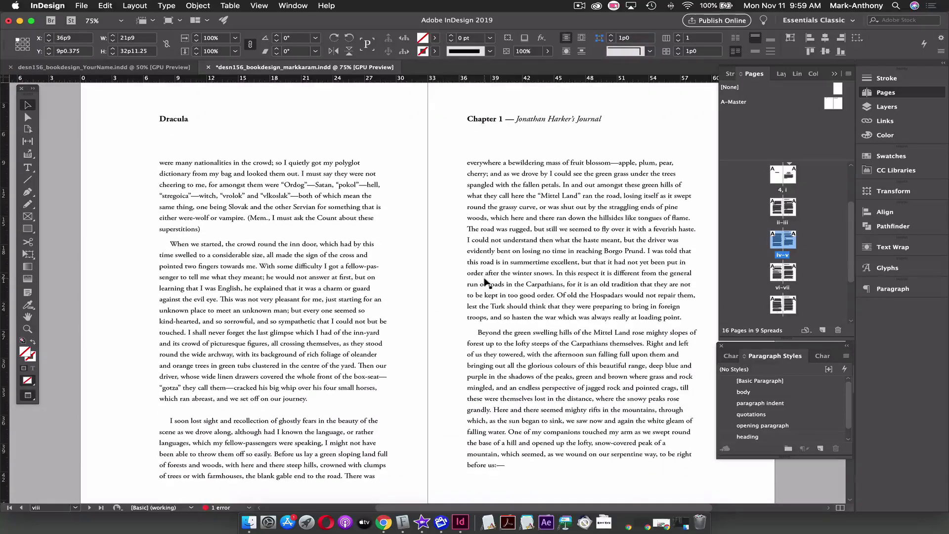
Select the "When I got on the coach" paragraph running from page vii to page viii and set its tracking to -10
double_click(173, 227)
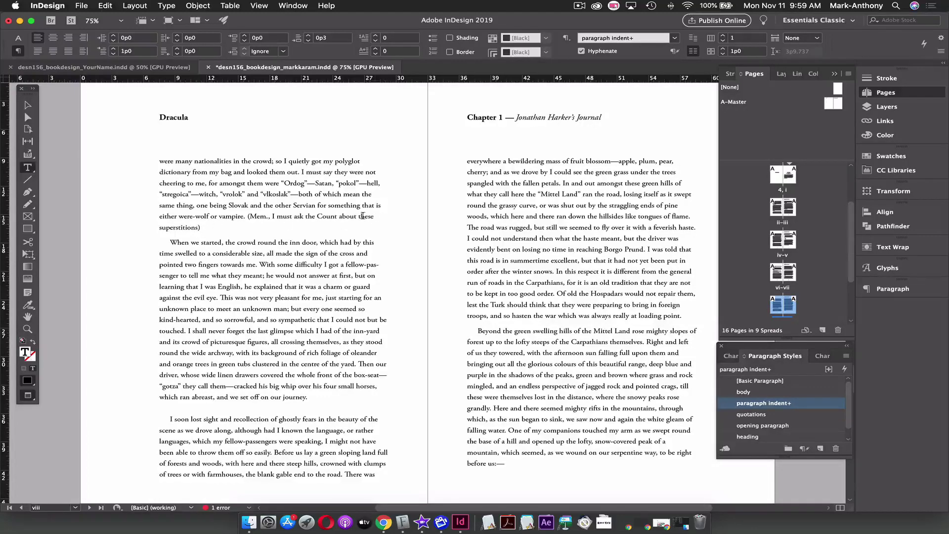
scroll(339, 225, up, 7)
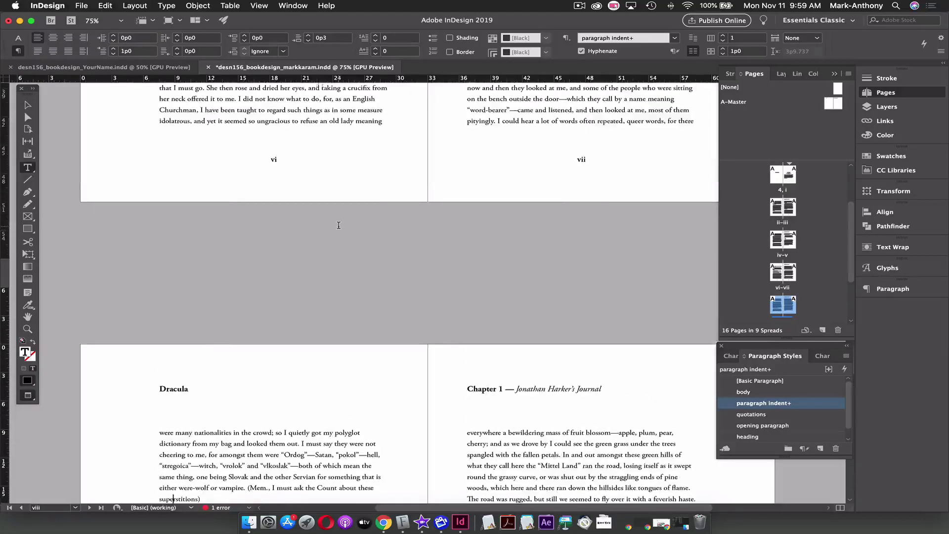
scroll(339, 224, down, 4)
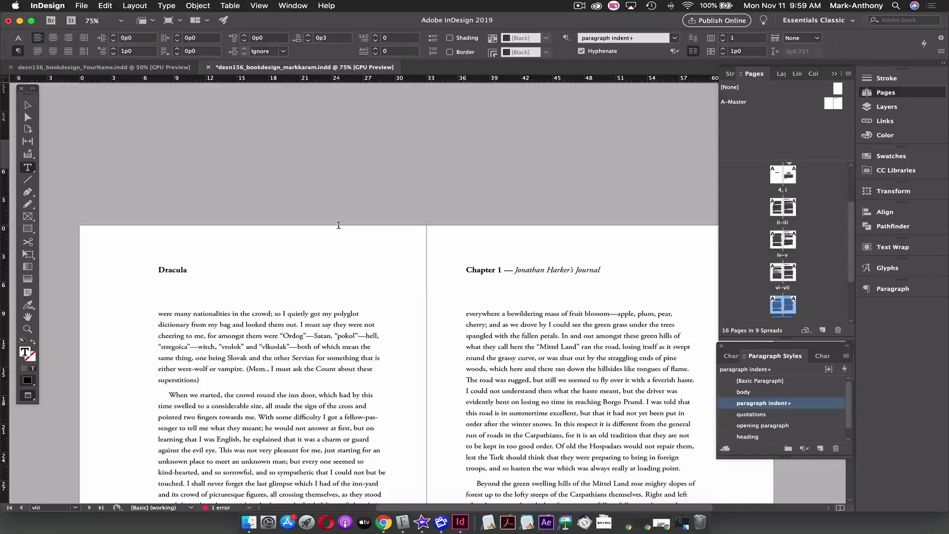
scroll(435, 146, up, 5)
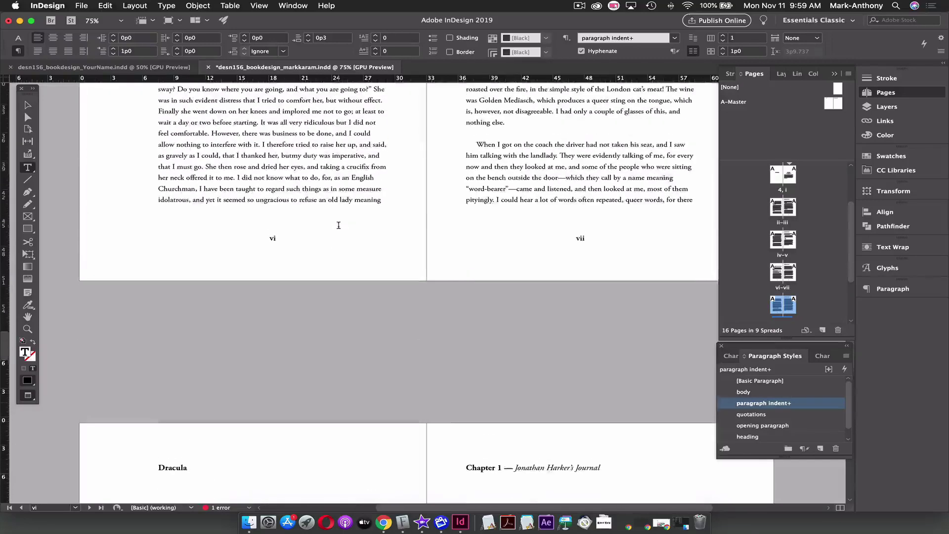
triple_click(486, 147)
click(486, 147)
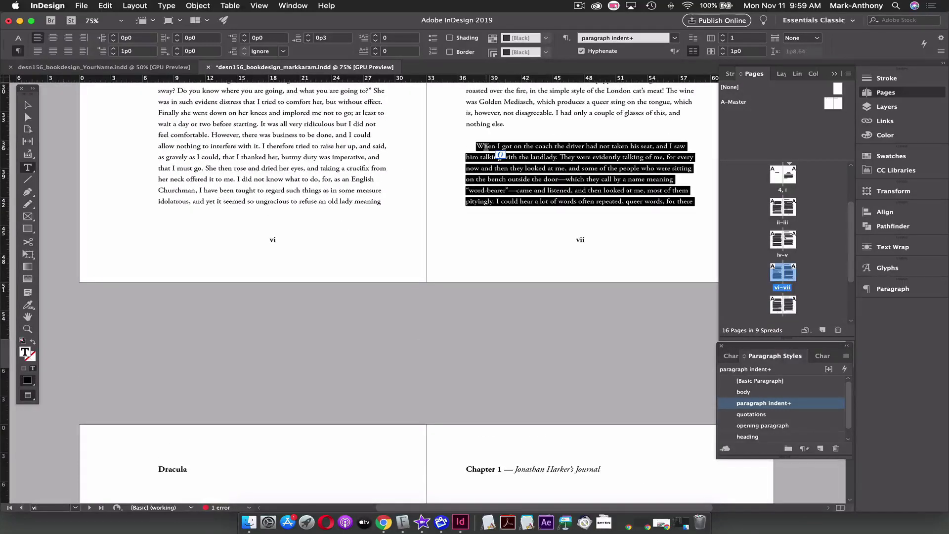
scroll(490, 154, down, 4)
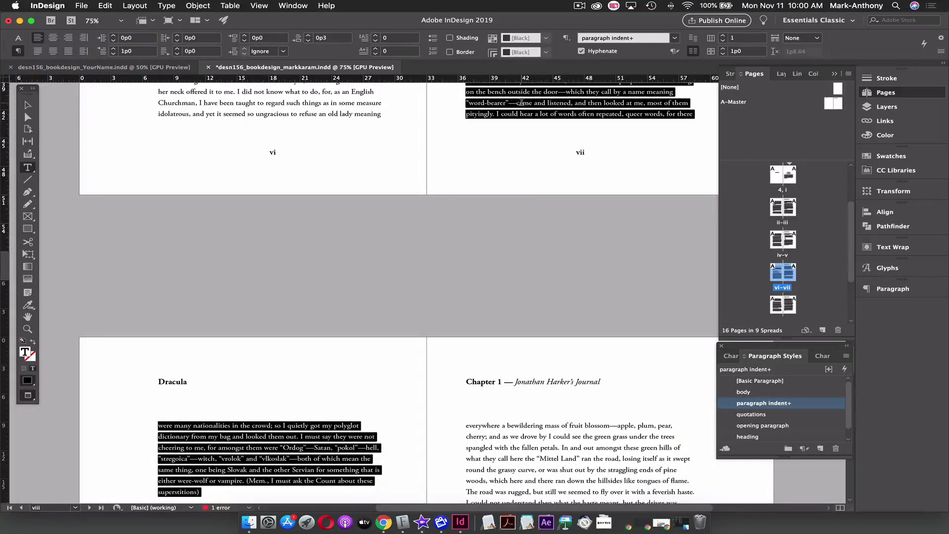
scroll(522, 102, down, 1)
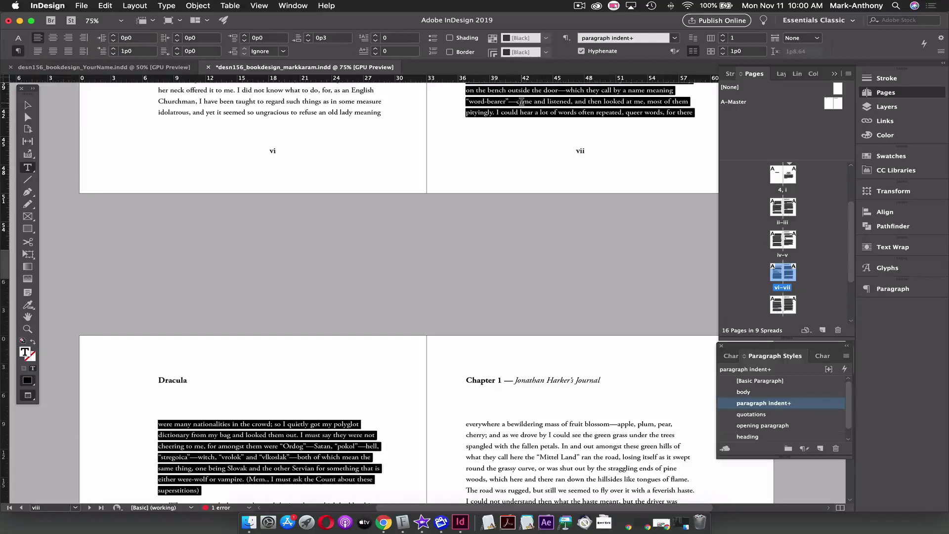
click(19, 39)
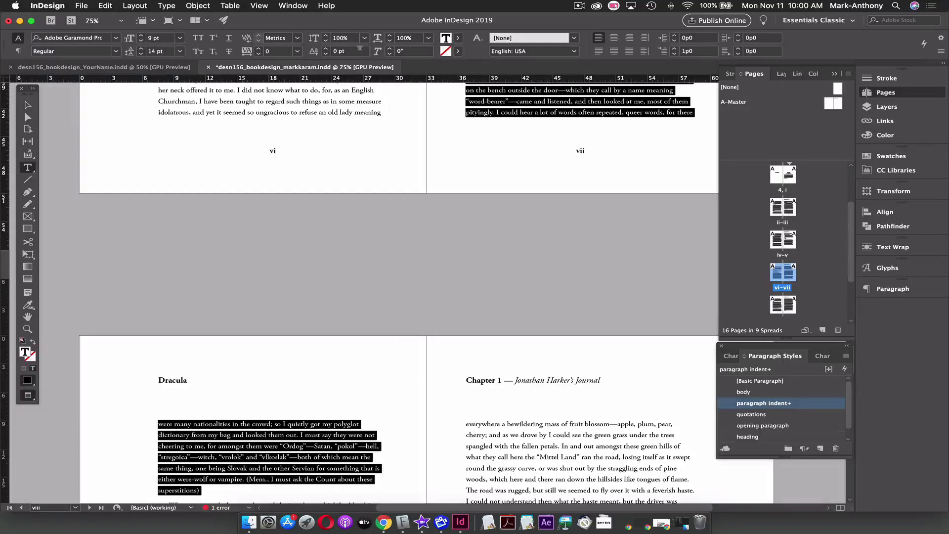
click(258, 54)
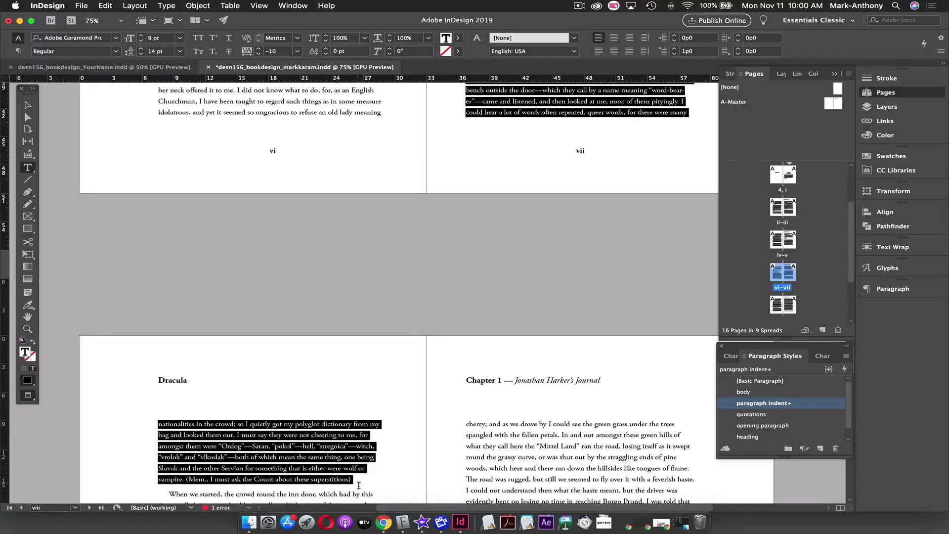
scroll(612, 285, up, 5)
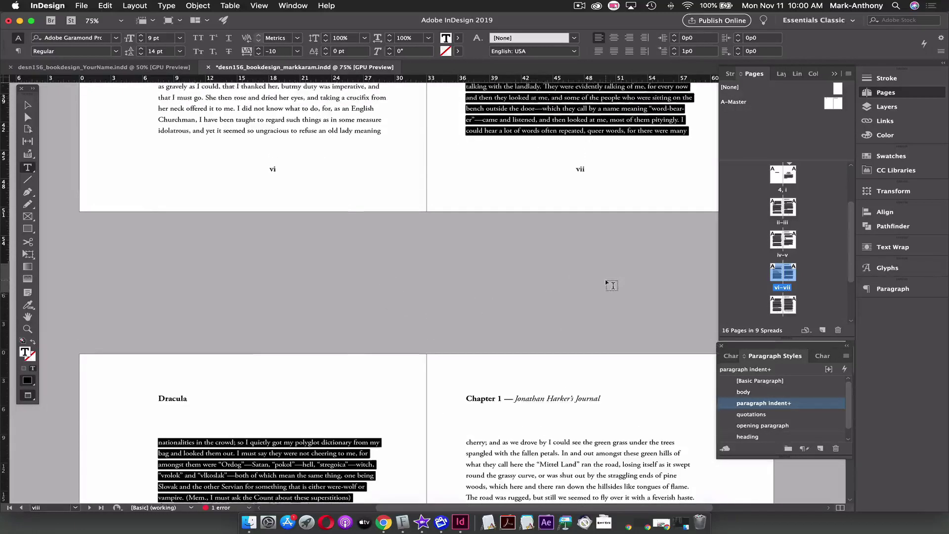
click(582, 197)
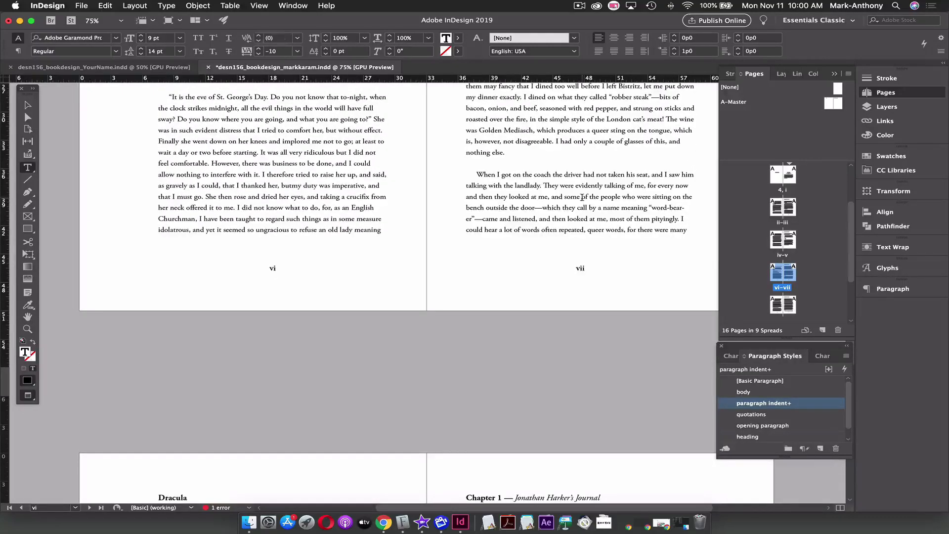
scroll(599, 192, down, 10)
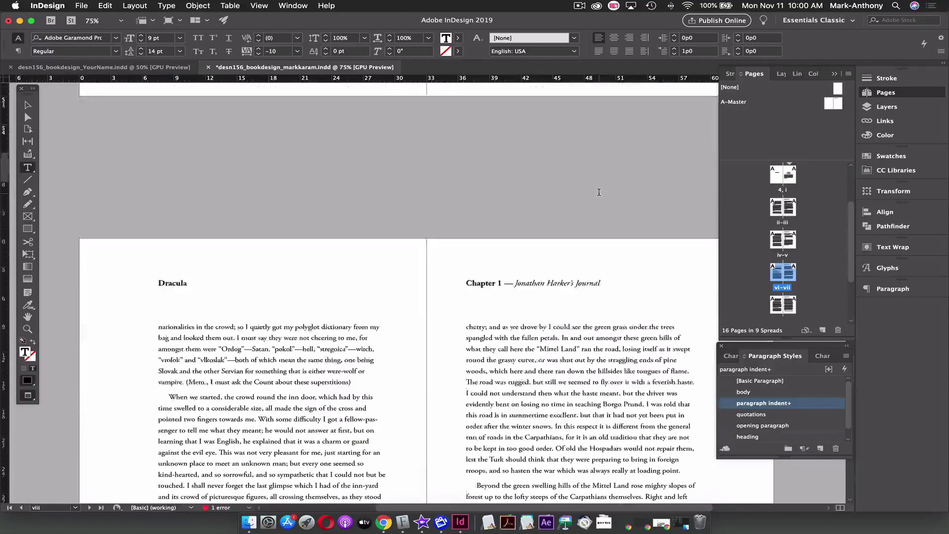
Reset the tracking of the paragraph continuing at the top of page viii, try -1 and -2, and settle on -8
triple_click(314, 361)
key(super+alt+q)
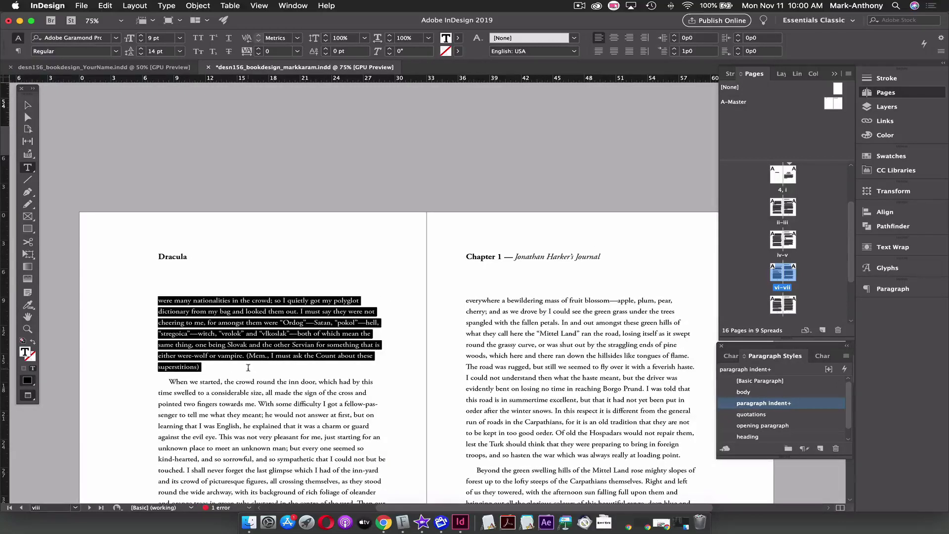
click(279, 52)
text(-1)
key(Tab)
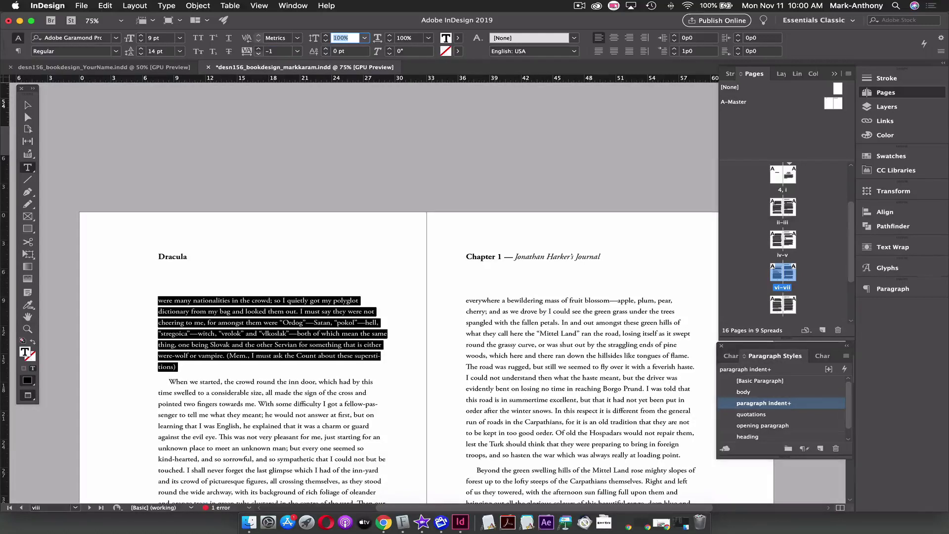
key(super+z)
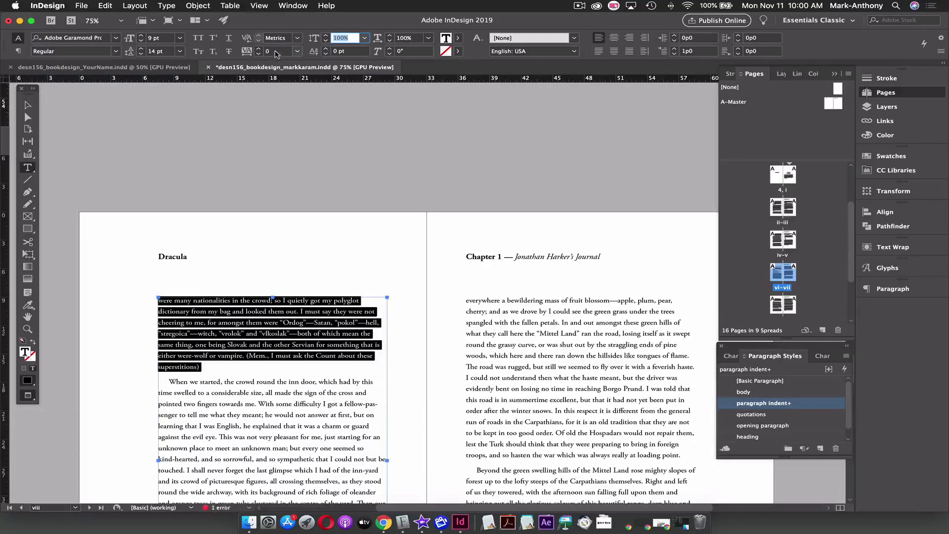
click(265, 53)
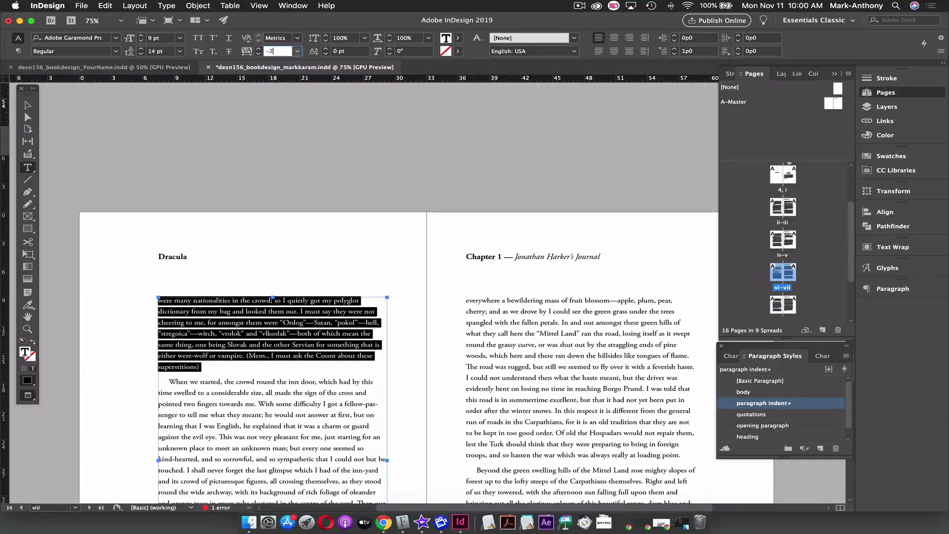
key(Tab)
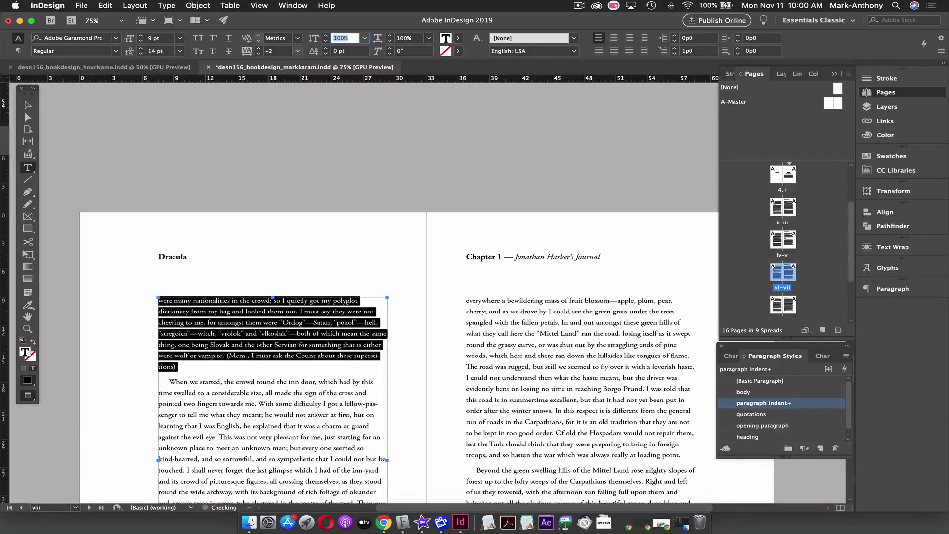
double_click(269, 52)
text(-8)
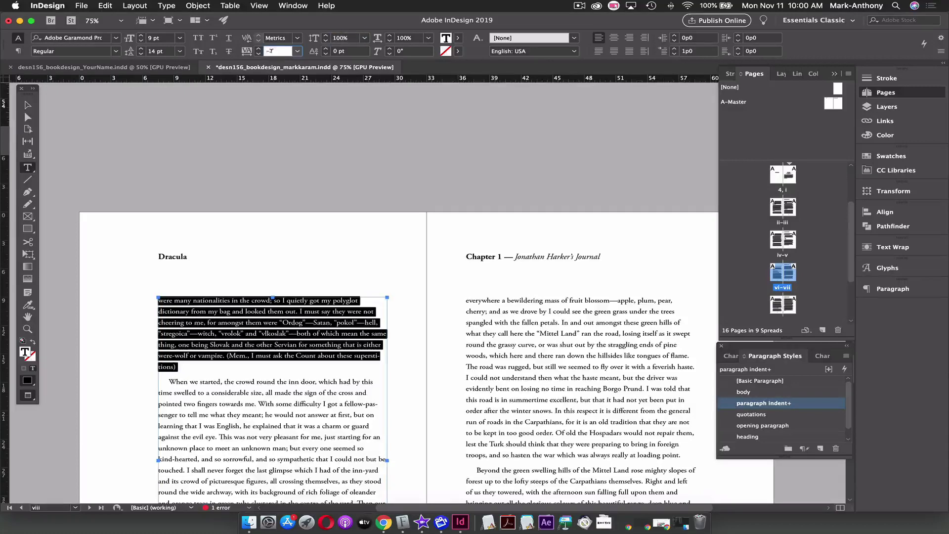
key(Tab)
click(341, 329)
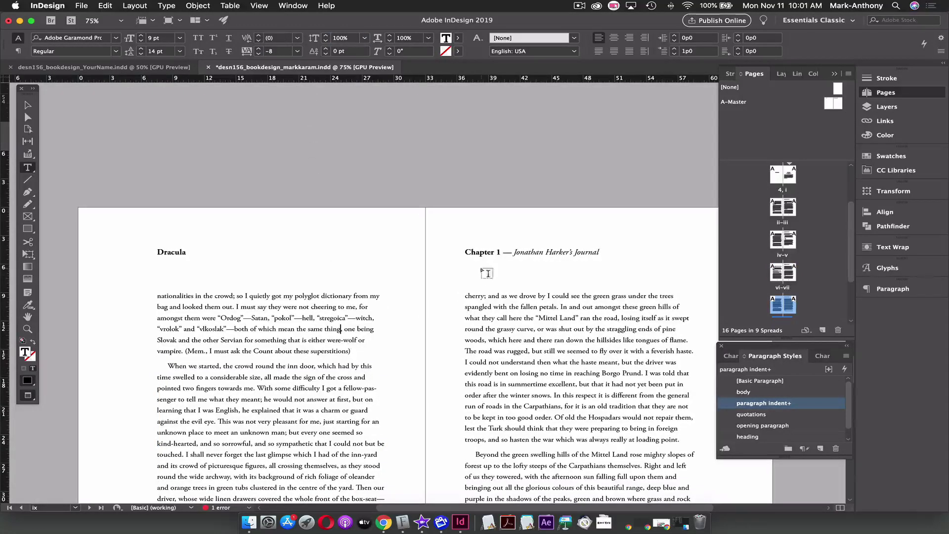
Examine the reflowed text on pages vi through x, checking the paragraph endings and page breaks
scroll(611, 255, up, 2)
scroll(611, 254, up, 10)
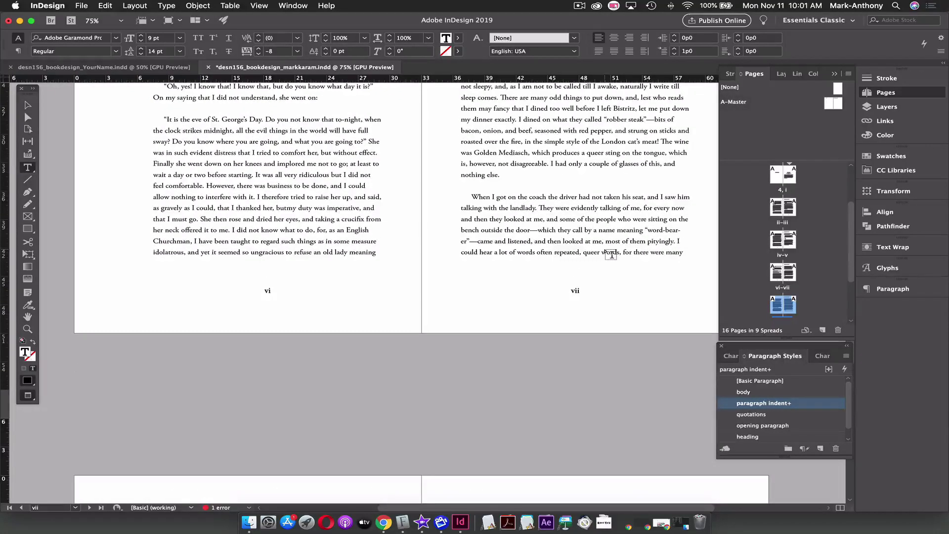
scroll(488, 216, down, 8)
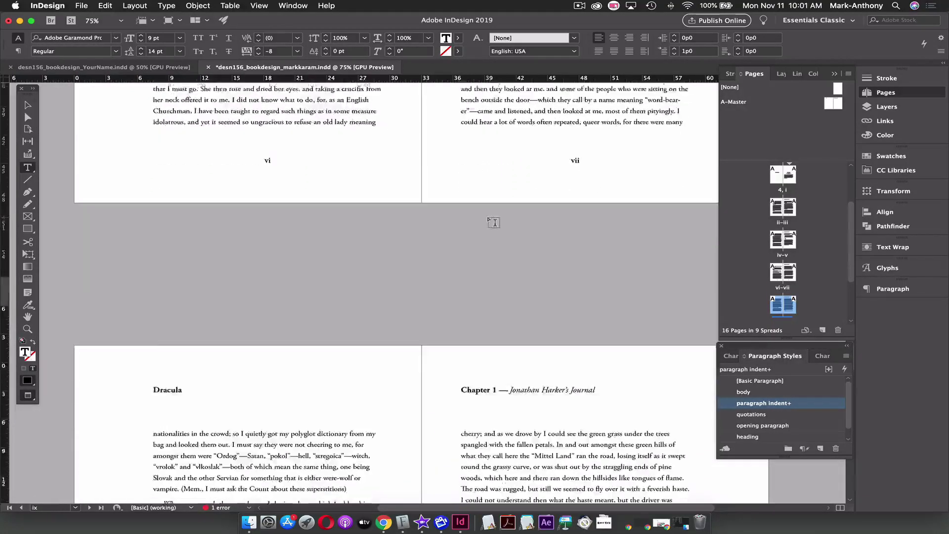
scroll(493, 223, down, 7)
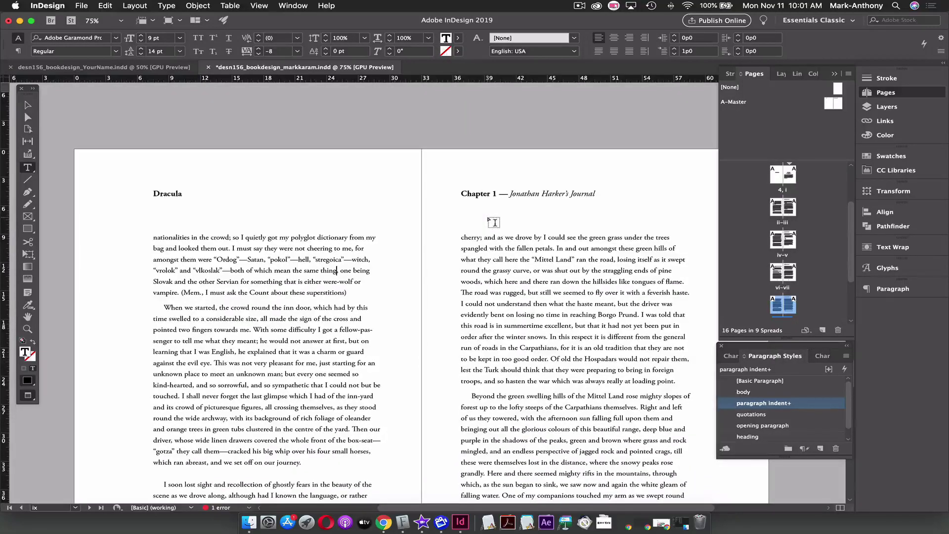
scroll(495, 223, down, 3)
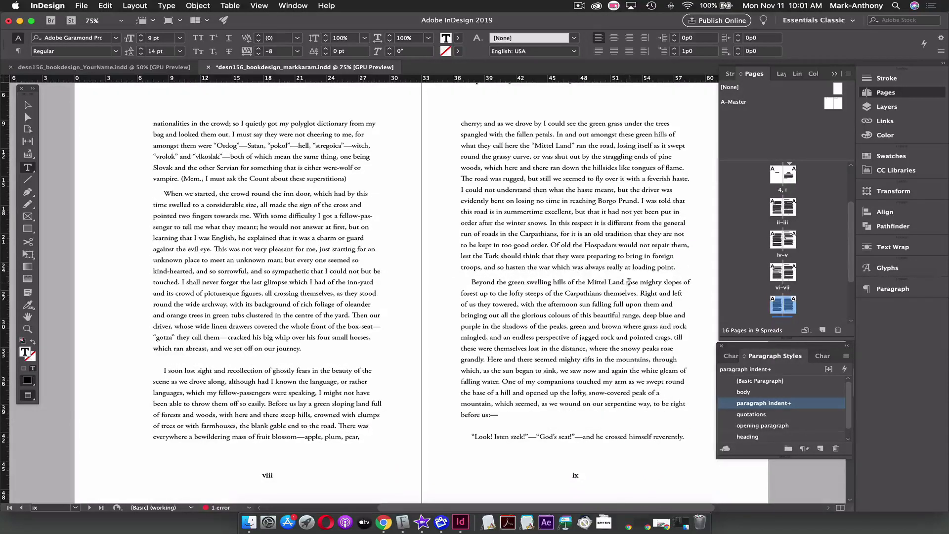
scroll(628, 281, down, 20)
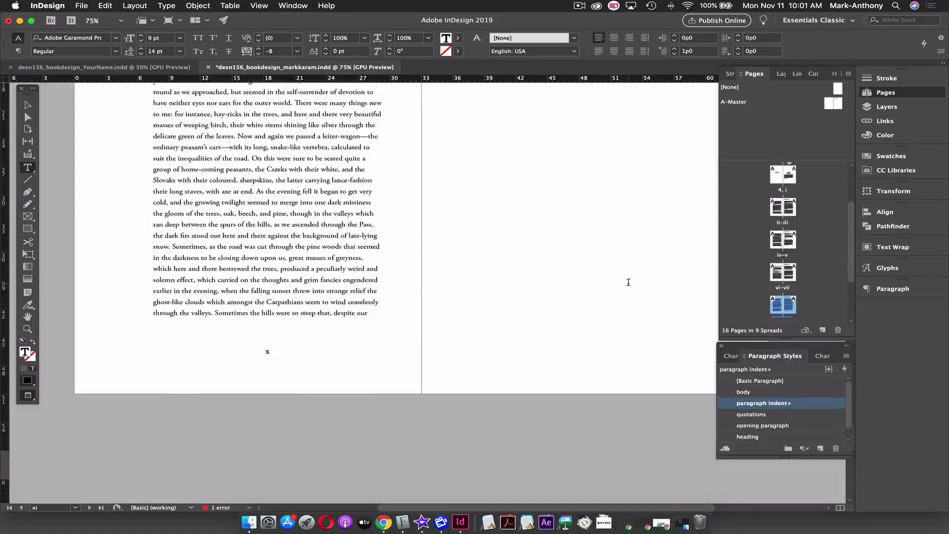
scroll(628, 282, up, 20)
scroll(628, 282, down, 8)
scroll(629, 282, up, 2)
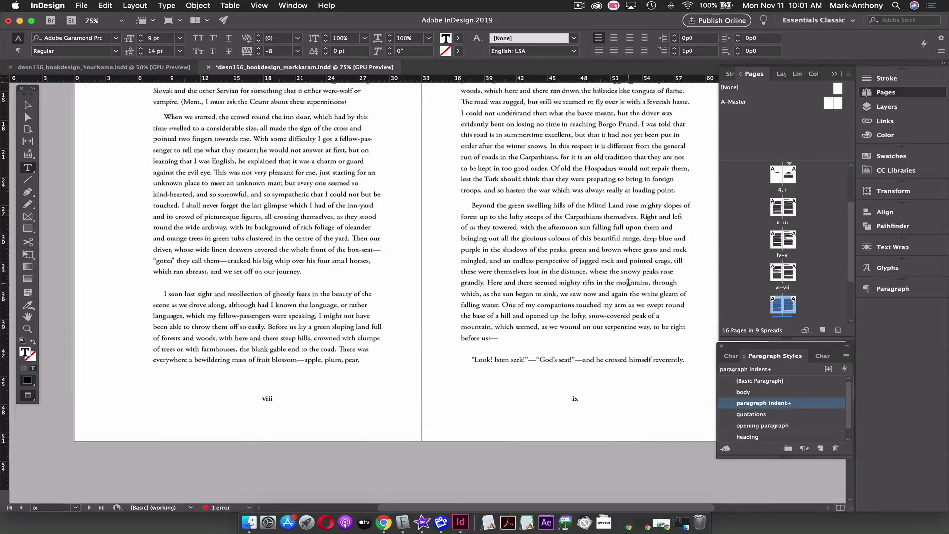
scroll(628, 282, up, 15)
scroll(628, 282, down, 5)
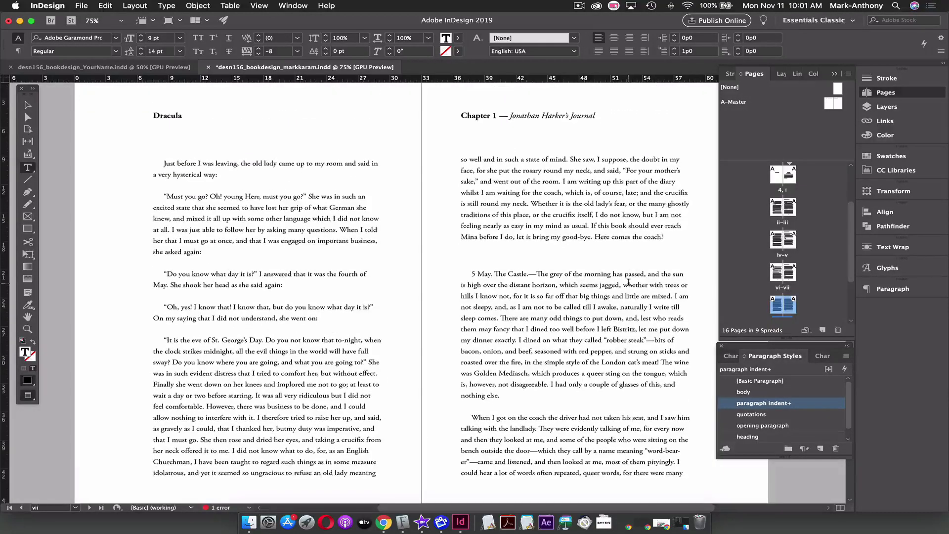
Apply the bold character style to the date "3 May." opening the first paragraph of Chapter I on page i
scroll(629, 281, up, 10)
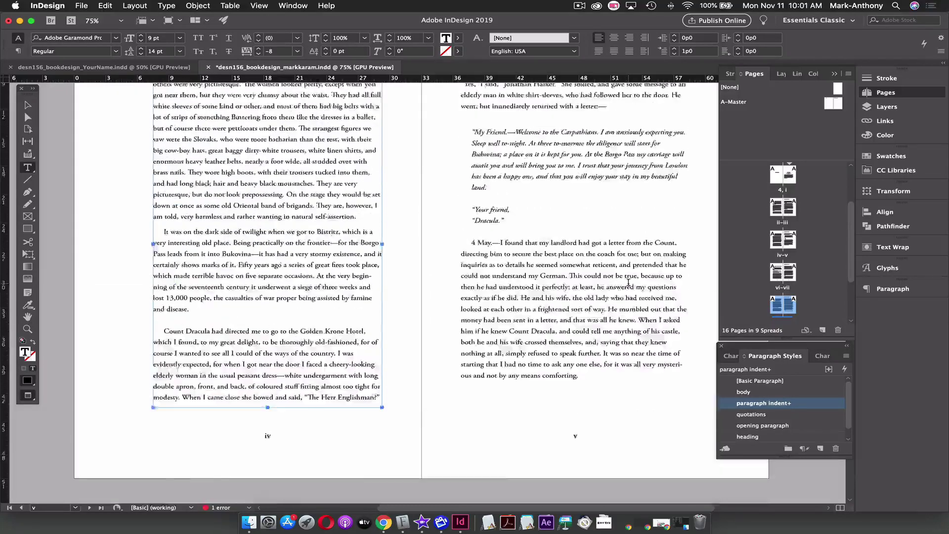
scroll(628, 281, up, 15)
scroll(628, 282, down, 8)
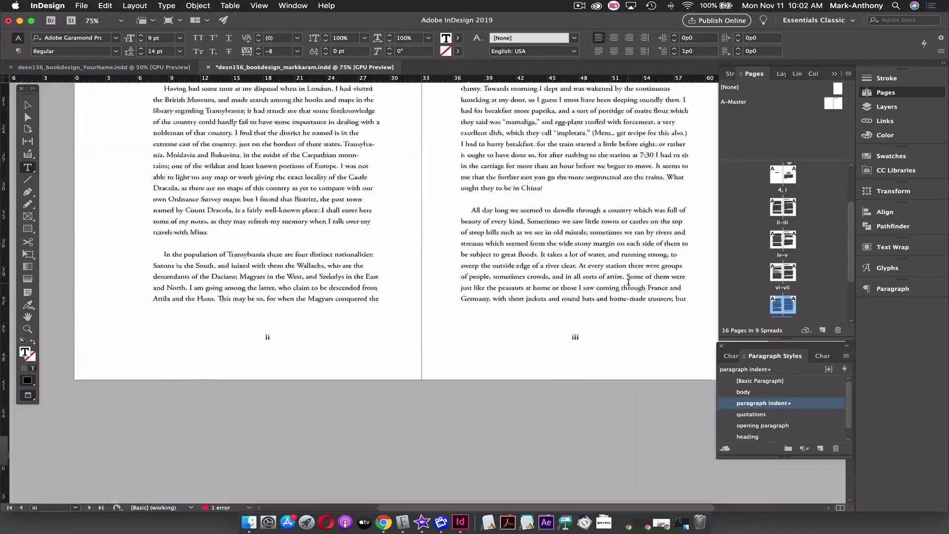
scroll(629, 282, up, 15)
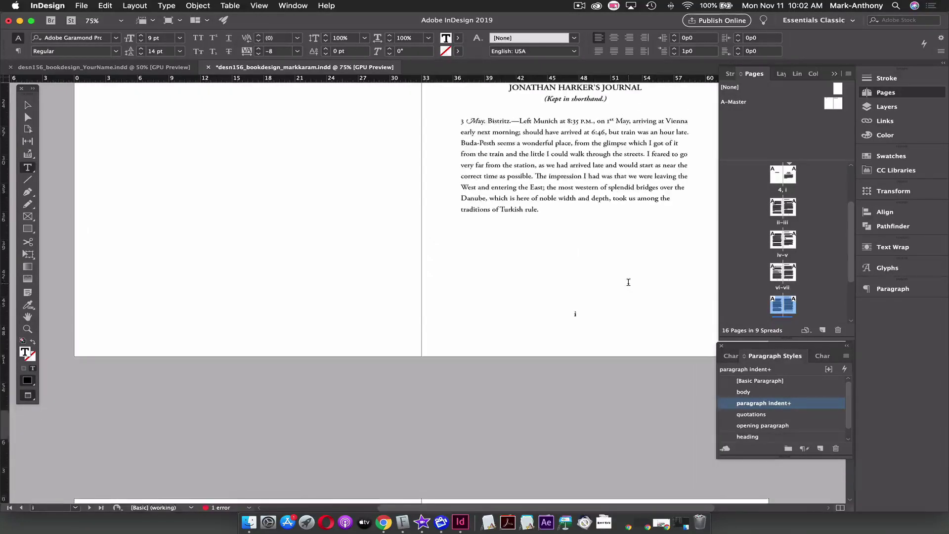
scroll(628, 282, up, 5)
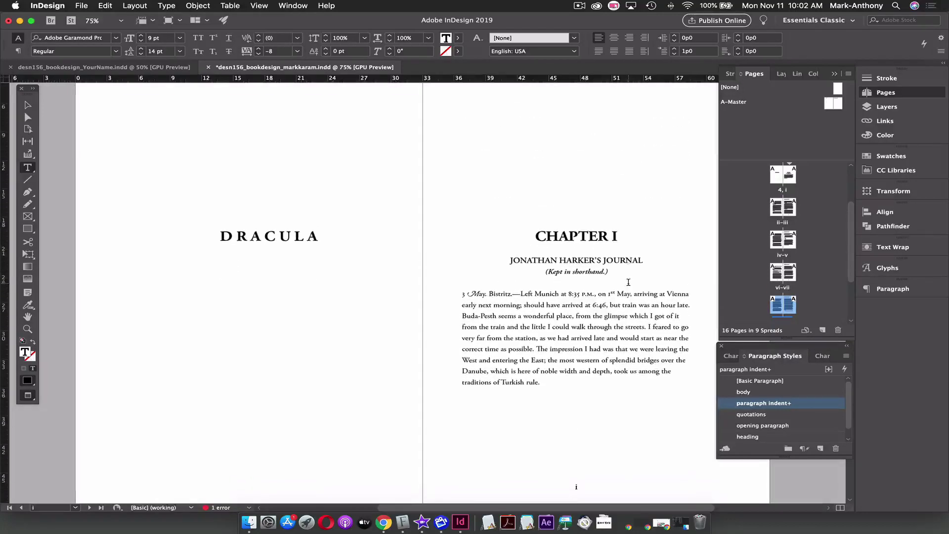
scroll(629, 282, down, 2)
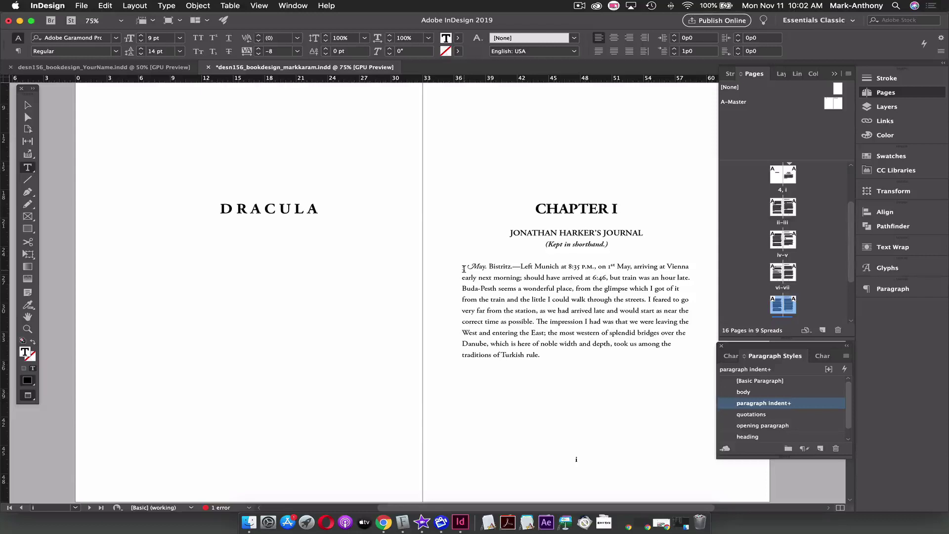
scroll(464, 269, right, 2)
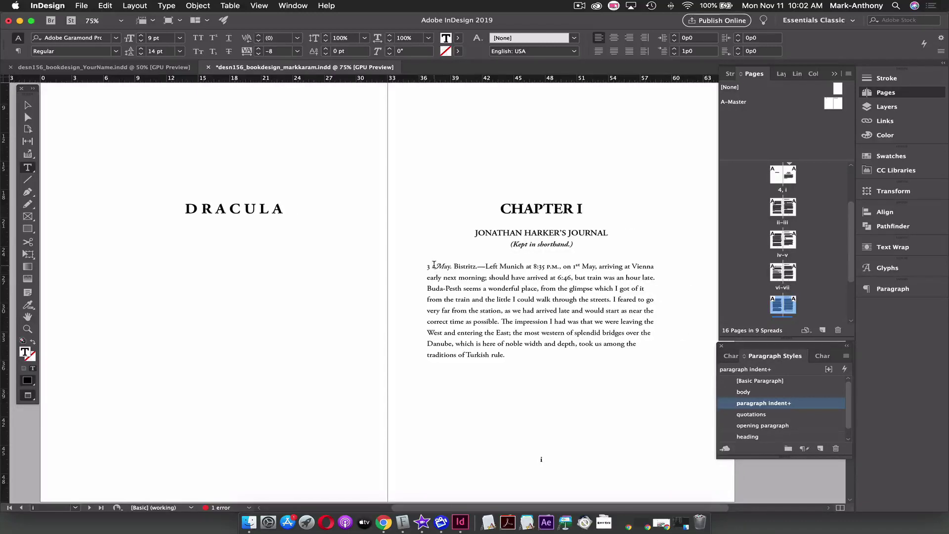
click(449, 266)
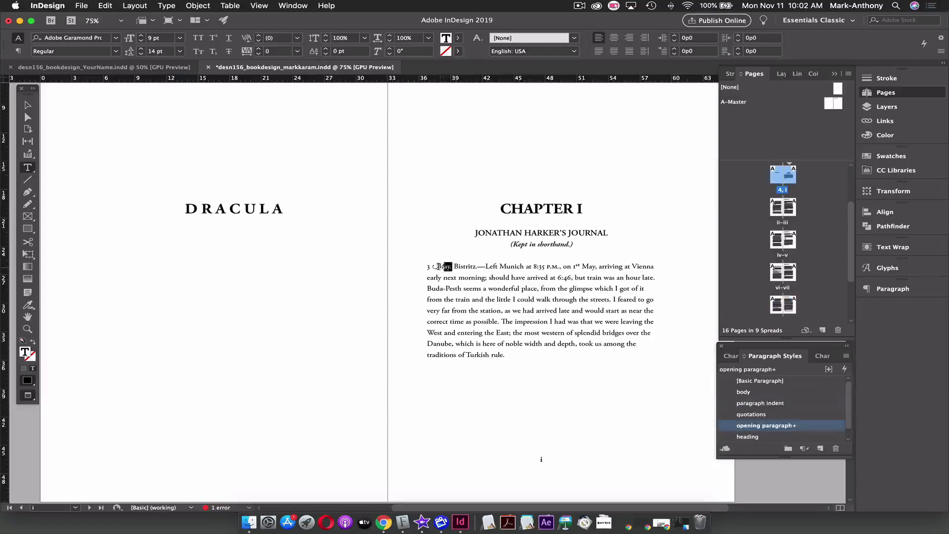
drag(452, 266, 428, 267)
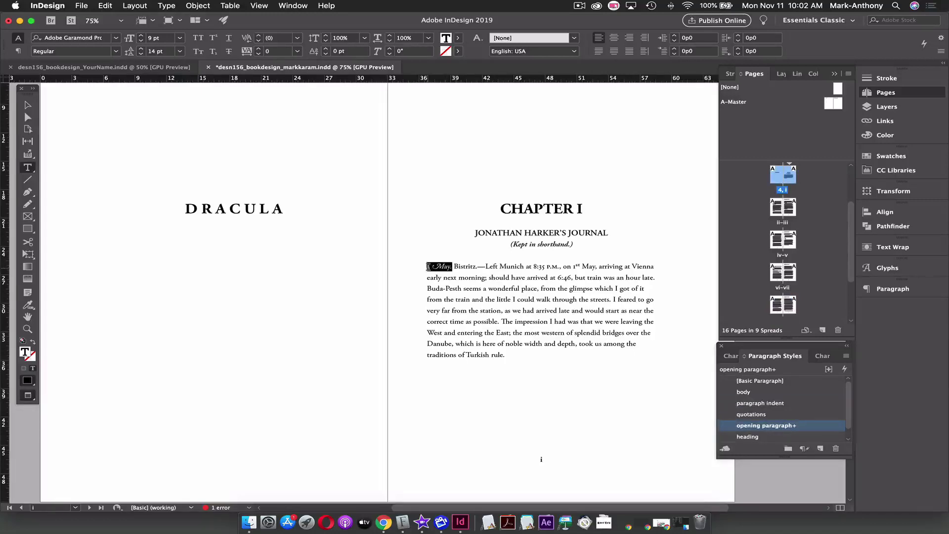
click(731, 356)
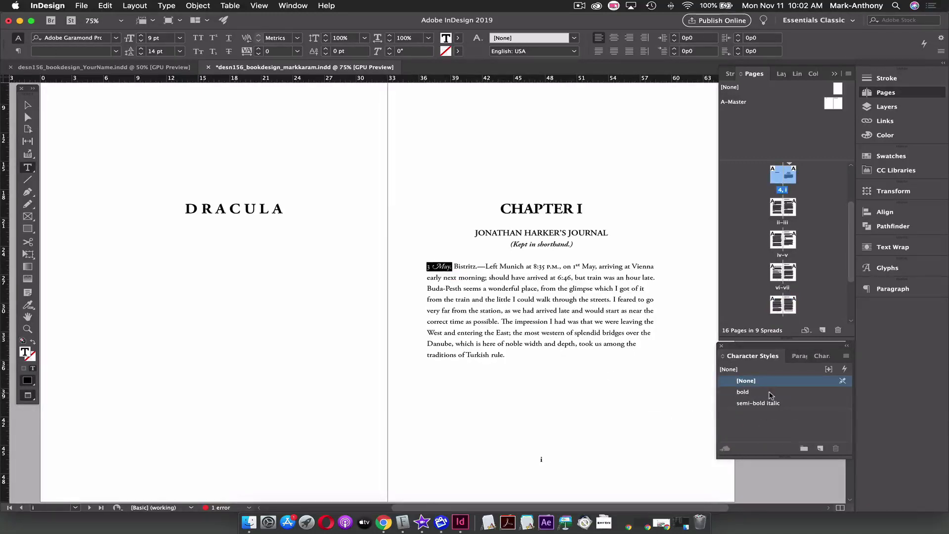
click(769, 393)
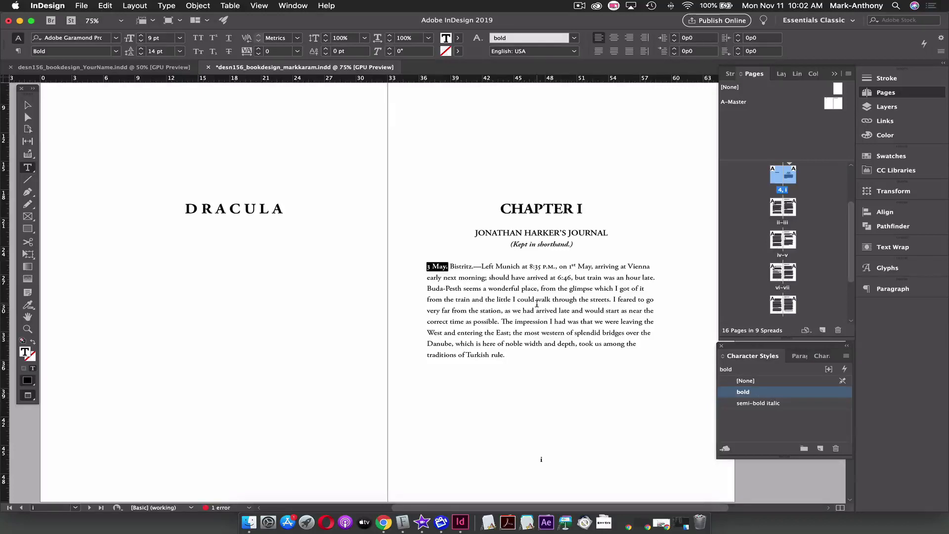
click(441, 266)
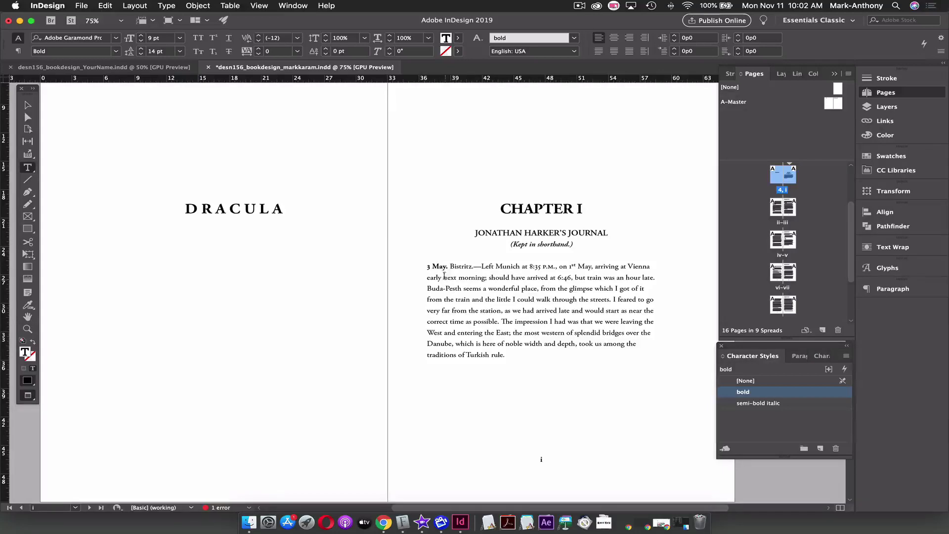
Apply the bold character style to the date "4 May." at the start of its paragraph on page v
scroll(450, 298, down, 10)
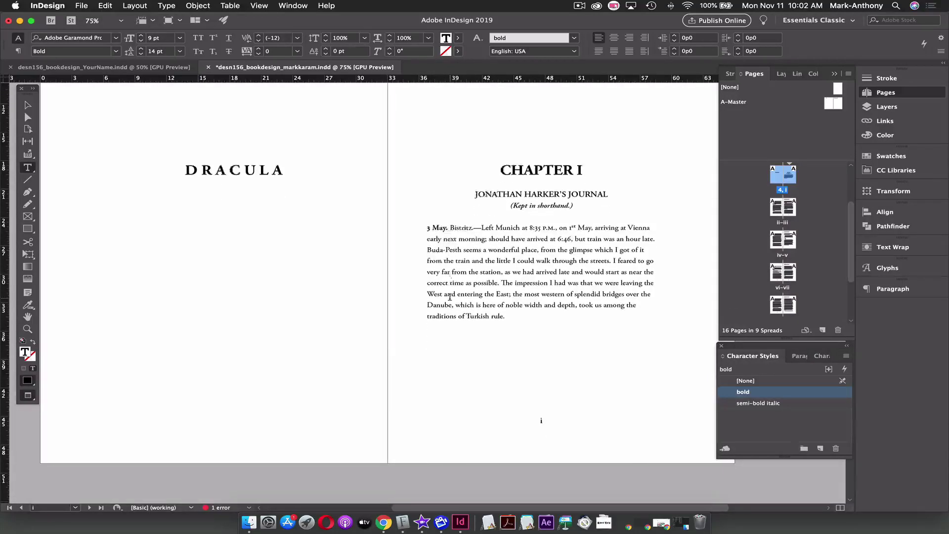
scroll(450, 297, down, 5)
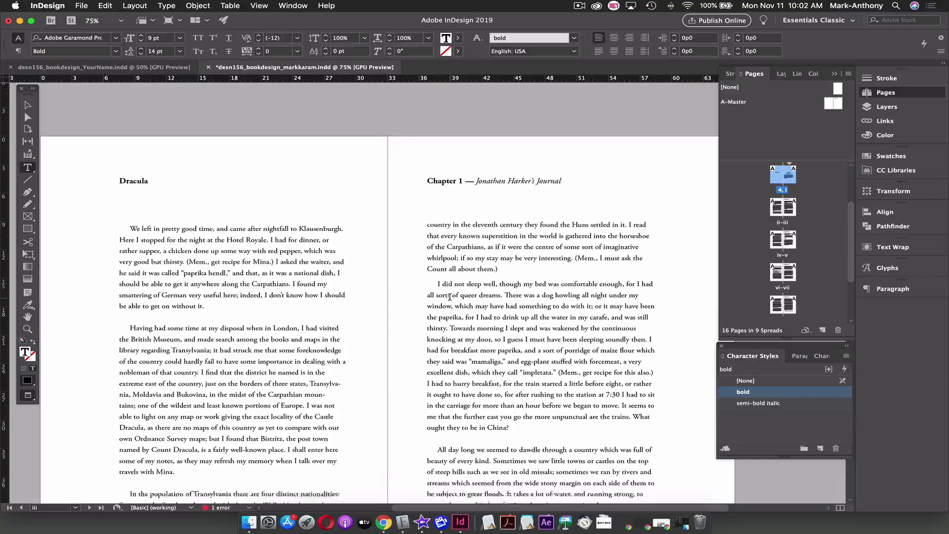
scroll(450, 298, down, 8)
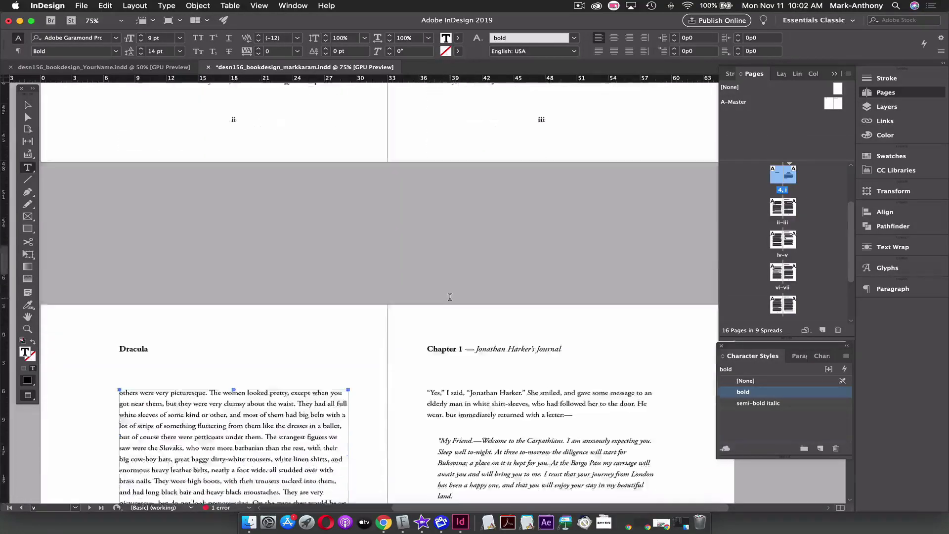
scroll(450, 297, down, 5)
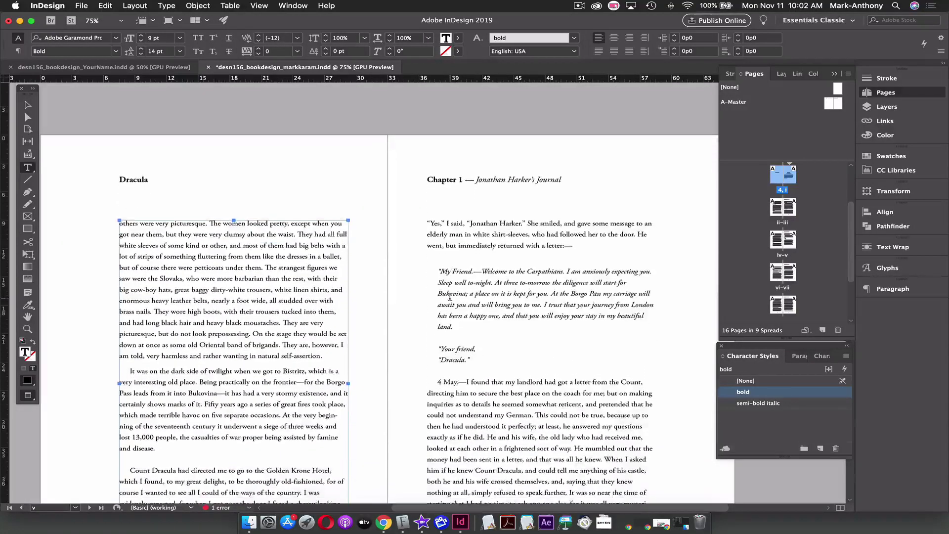
scroll(450, 300, down, 2)
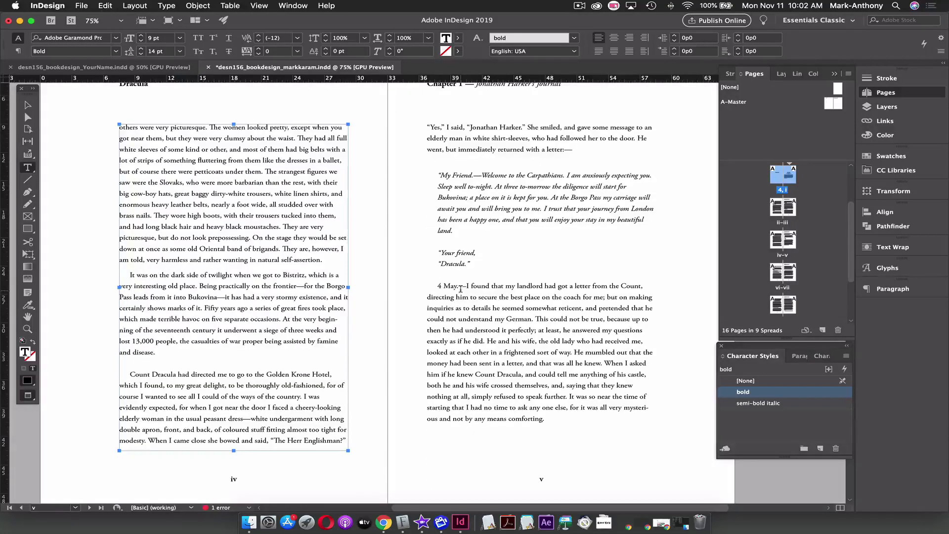
double_click(458, 286)
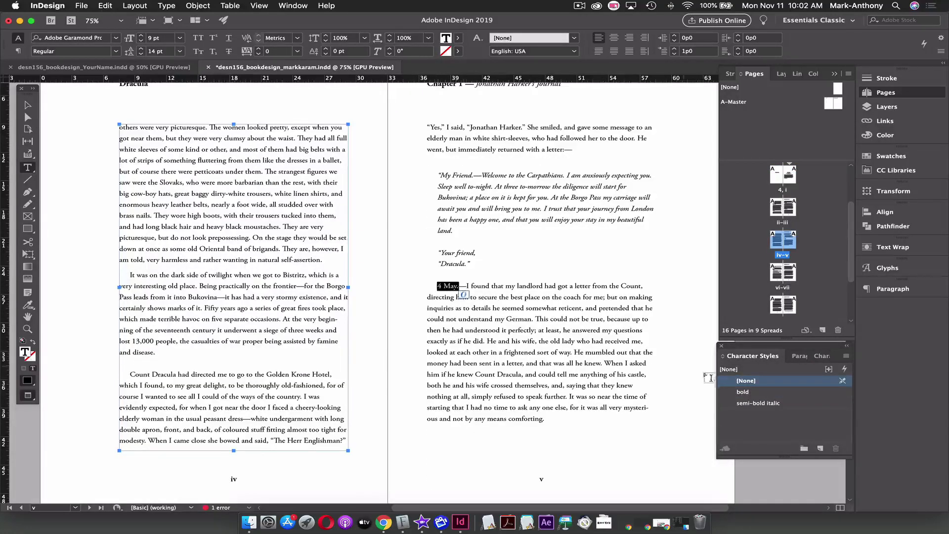
click(761, 391)
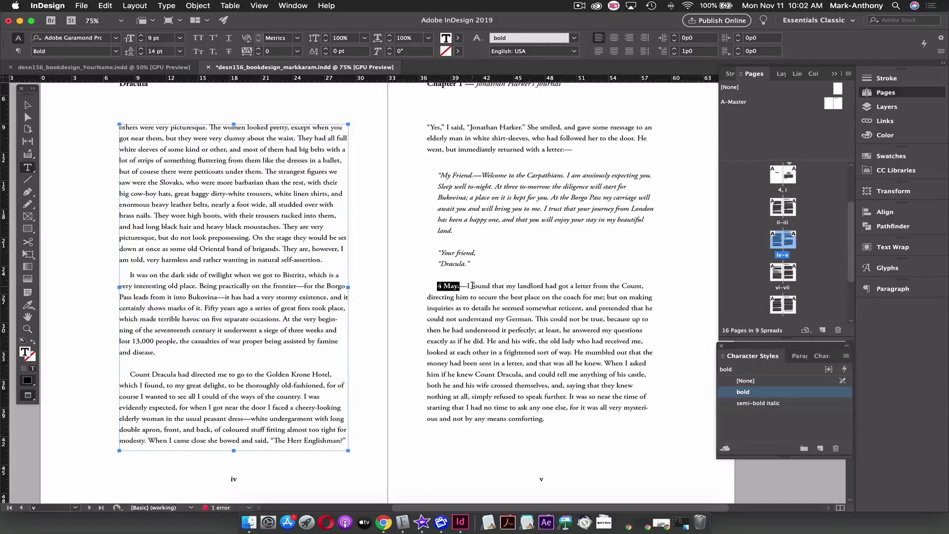
Apply the bold character style to the date "5 May." at the start of the Castle entry on page vii
scroll(472, 286, down, 1)
scroll(472, 286, down, 15)
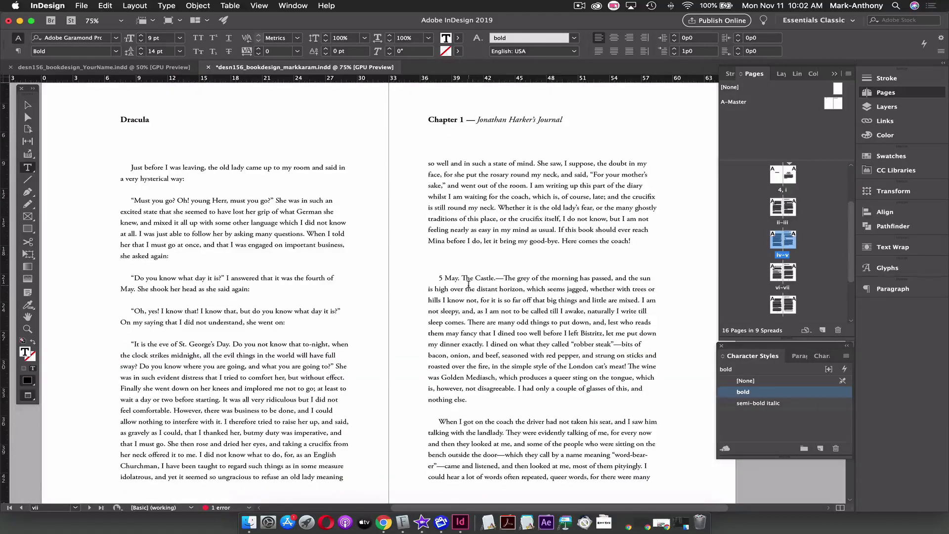
drag(460, 277, 438, 277)
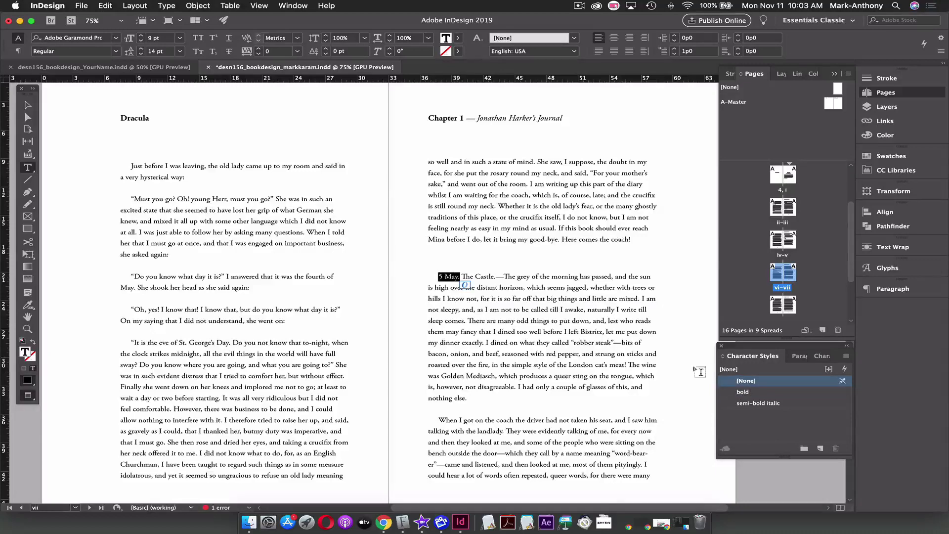
click(762, 391)
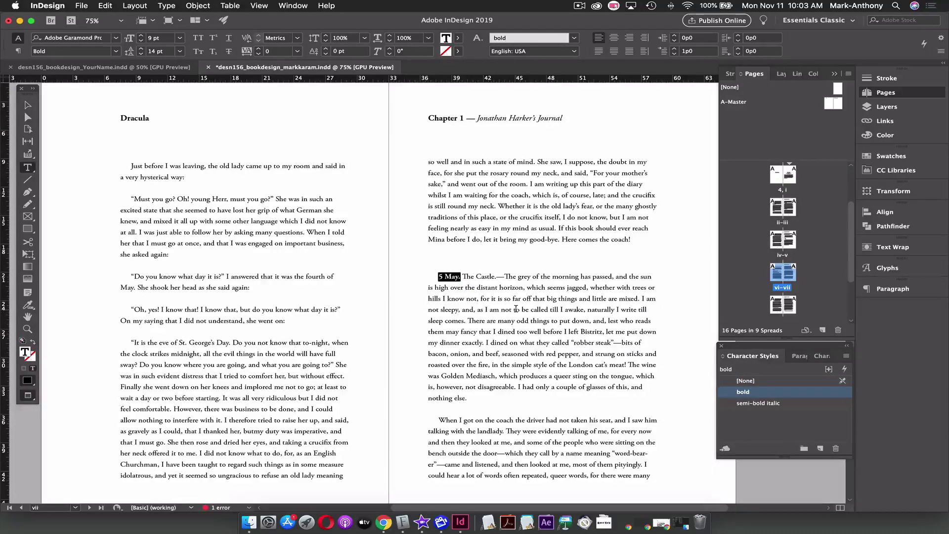
Apply the quotations paragraph style to the "Look! Isten szek!" line at the end of page ix
scroll(517, 309, down, 15)
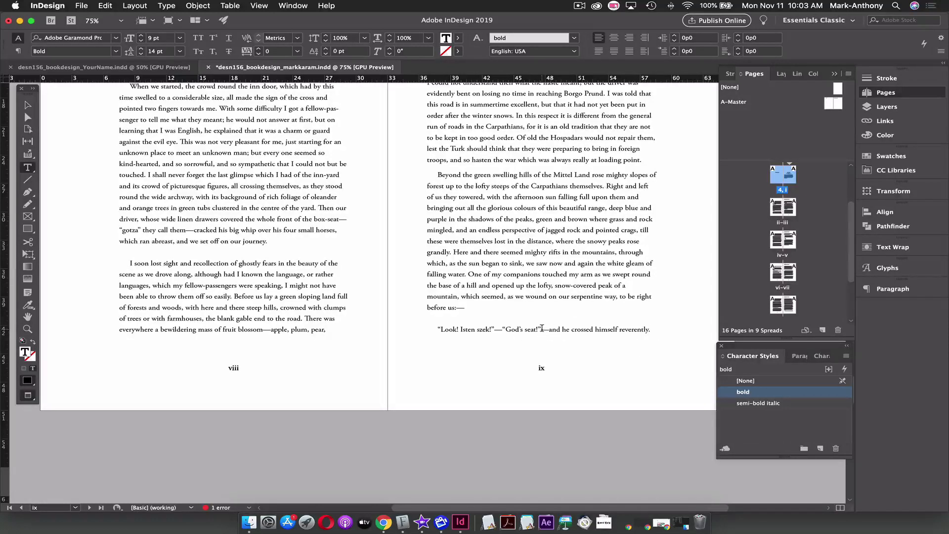
drag(542, 328, 437, 330)
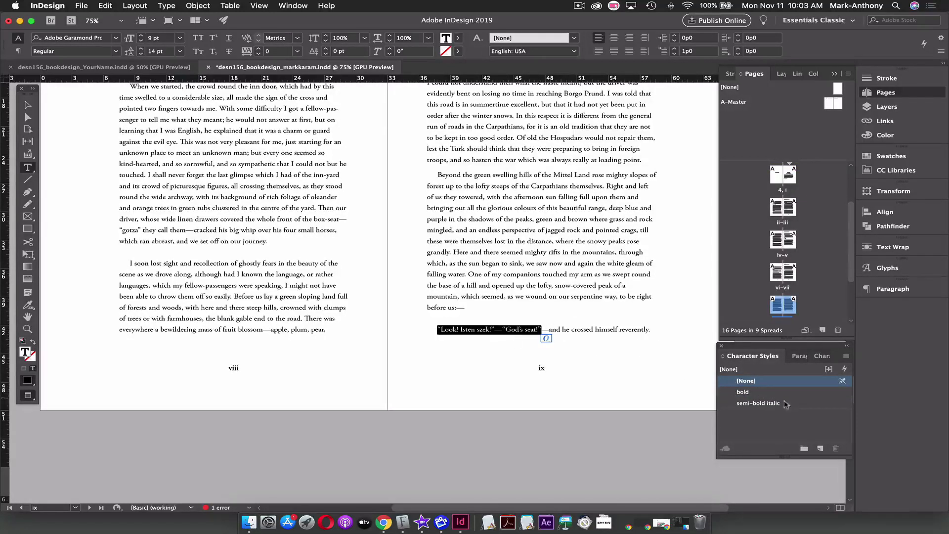
click(798, 356)
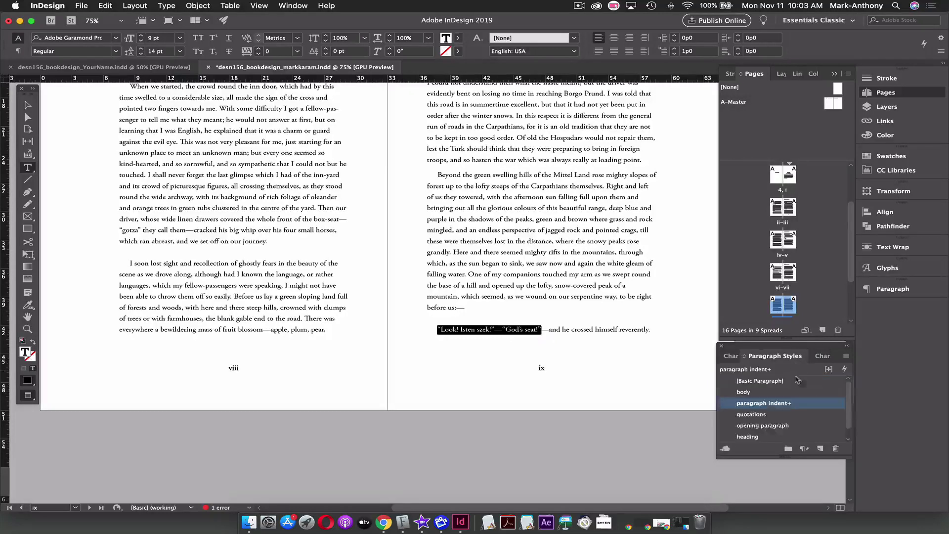
click(777, 415)
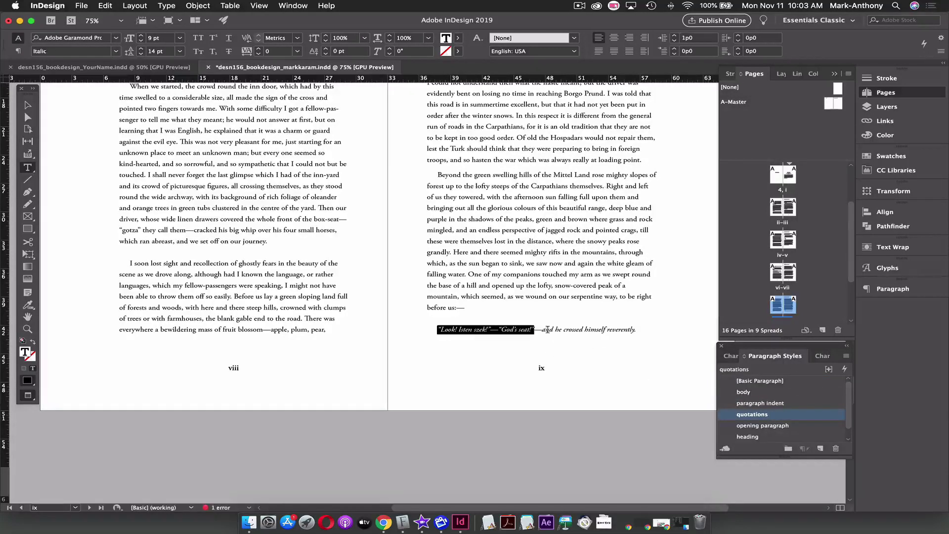
click(518, 331)
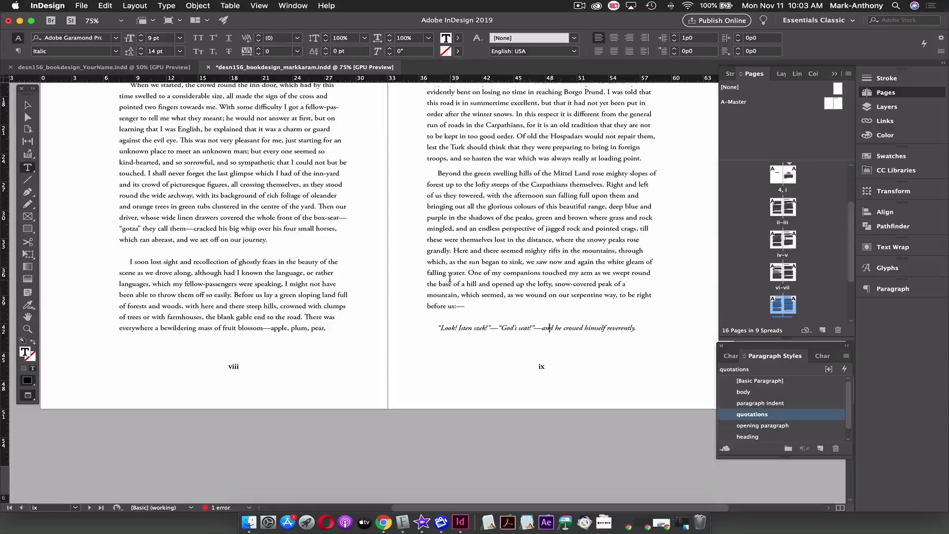
Examine the whole book from the front matter and page i through the last spread, checking dates, quotations and page breaks
key(super+shift+Page_Up)
scroll(450, 278, up, 4)
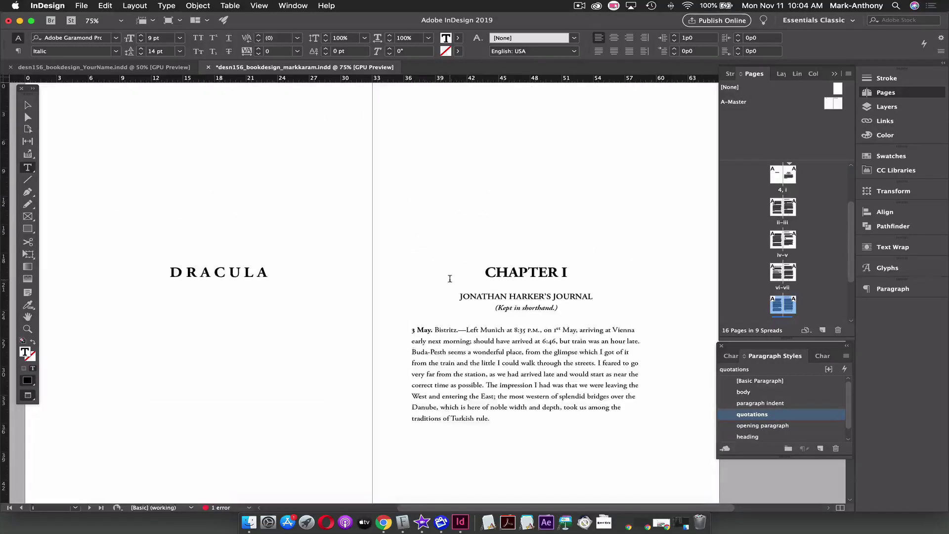
scroll(450, 279, down, 7)
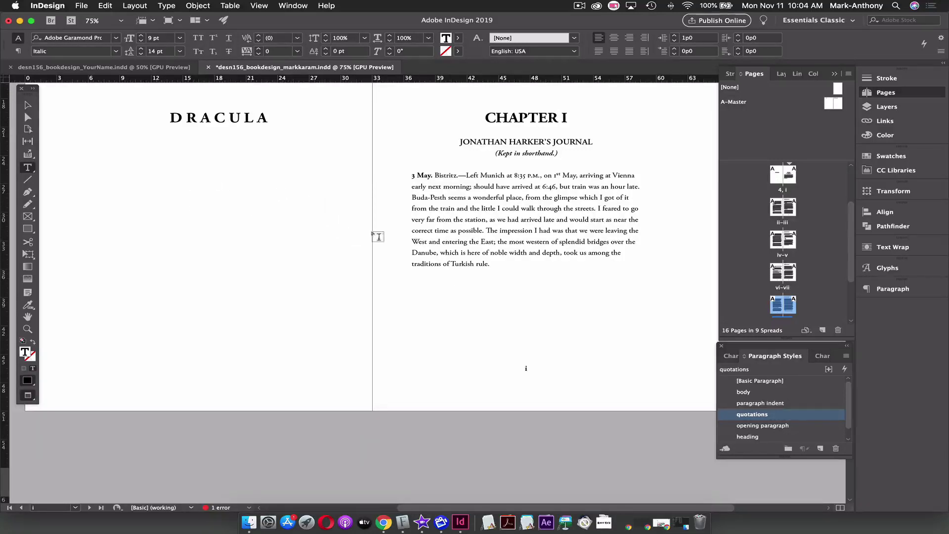
scroll(537, 239, up, 15)
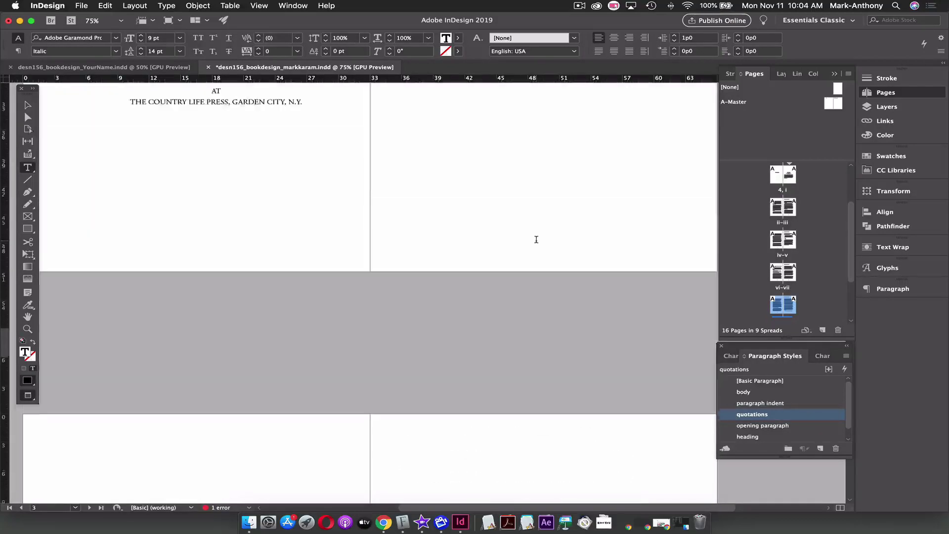
scroll(536, 239, down, 20)
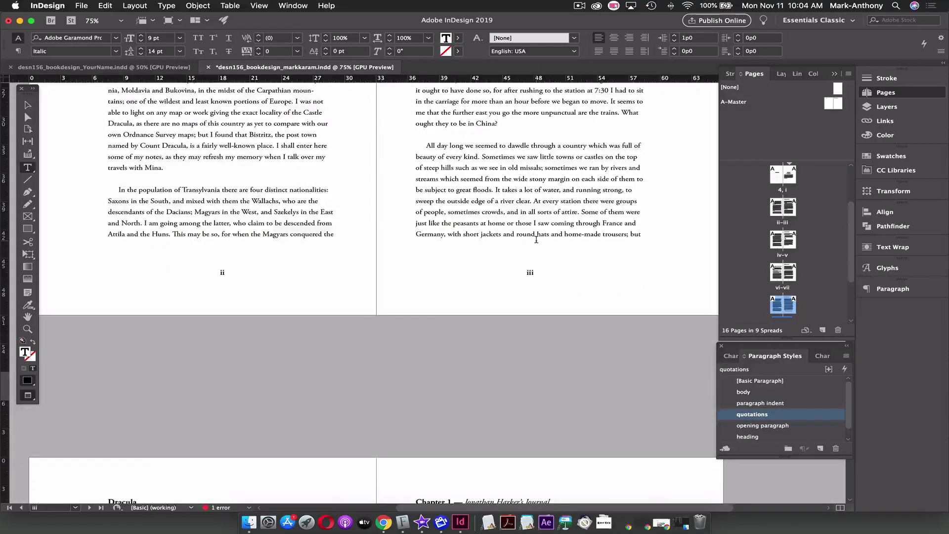
scroll(537, 239, down, 19)
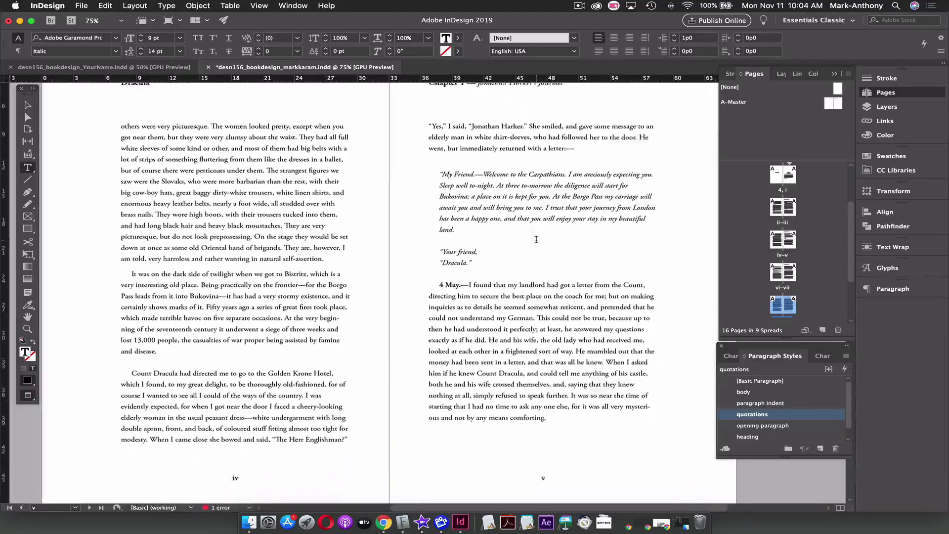
scroll(536, 239, down, 20)
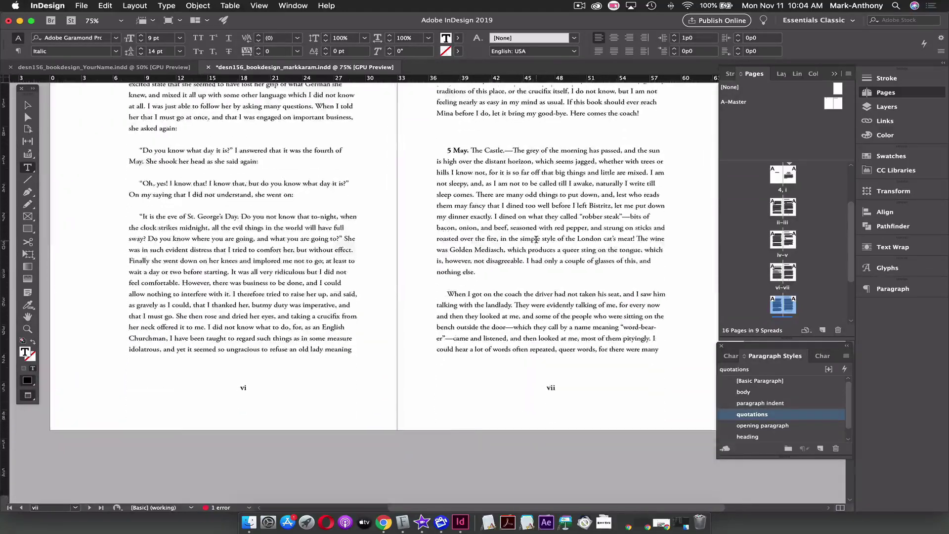
scroll(536, 239, down, 20)
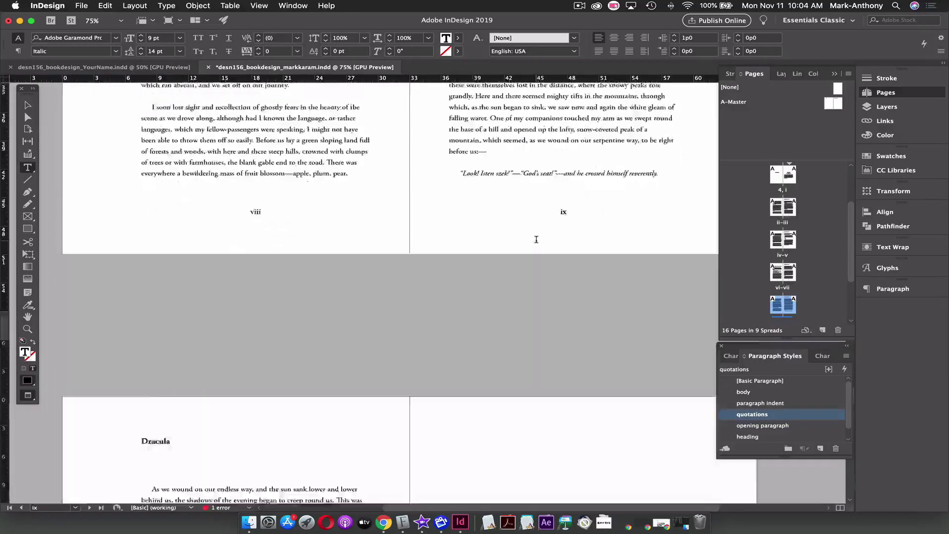
scroll(537, 240, down, 15)
scroll(537, 239, up, 3)
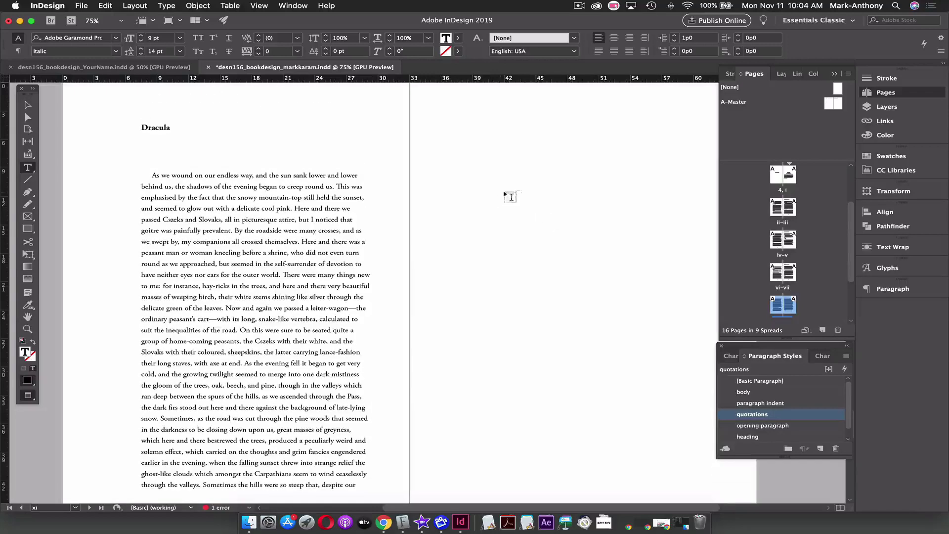
Show the guides and add a text frame about 21p9 wide and 4p8 high reading "Colophon" on blank page xi
click(28, 105)
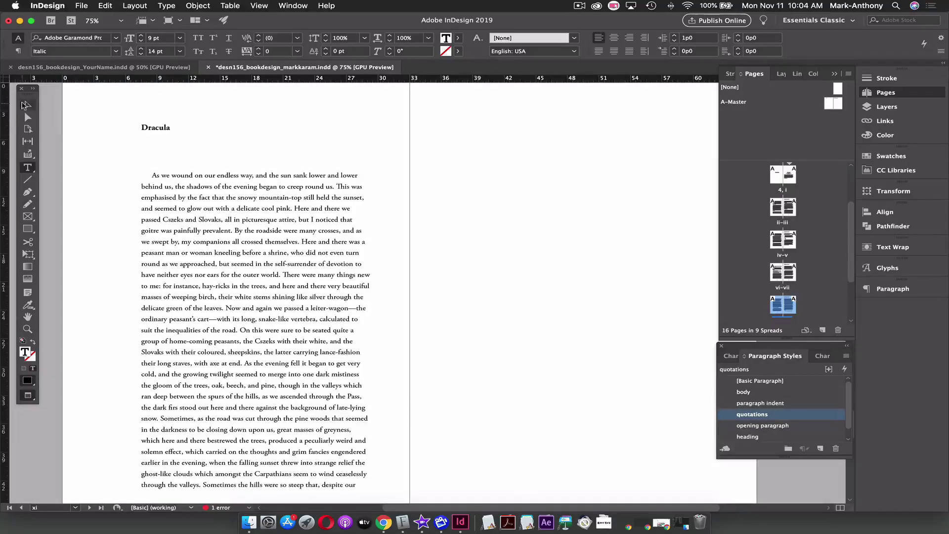
click(577, 201)
key(w)
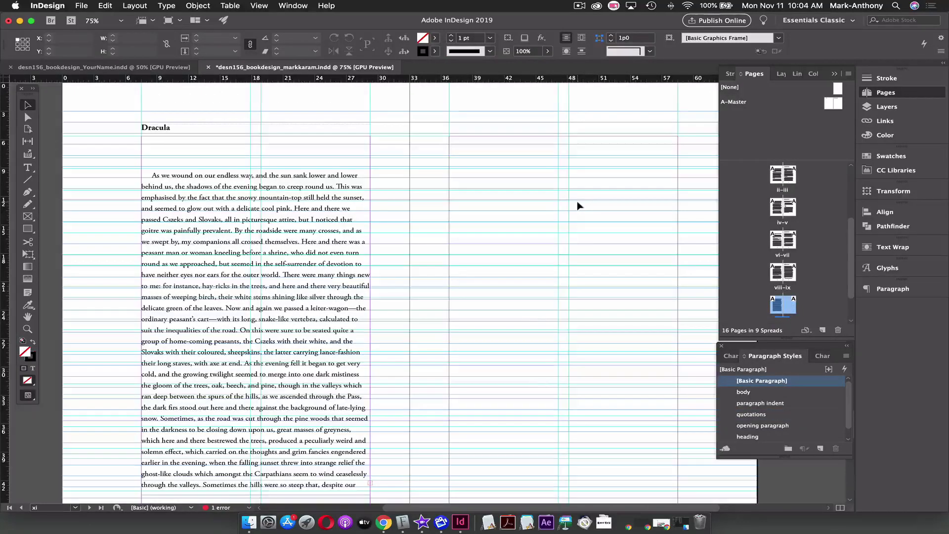
click(28, 168)
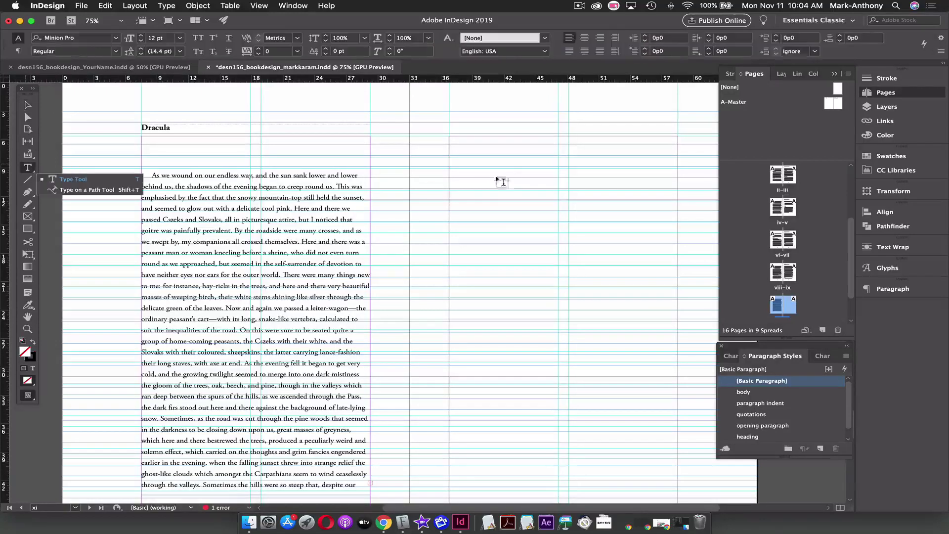
drag(451, 190, 679, 233)
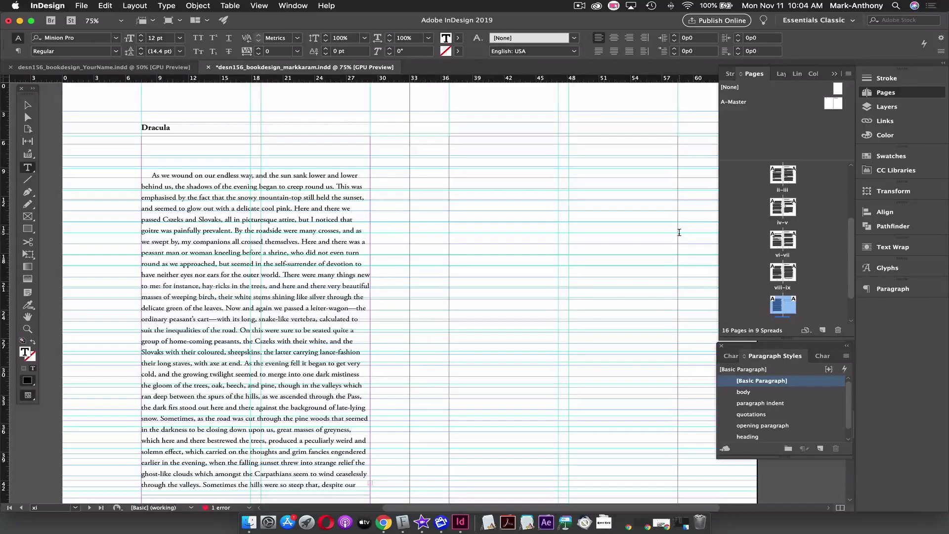
text(Colophon)
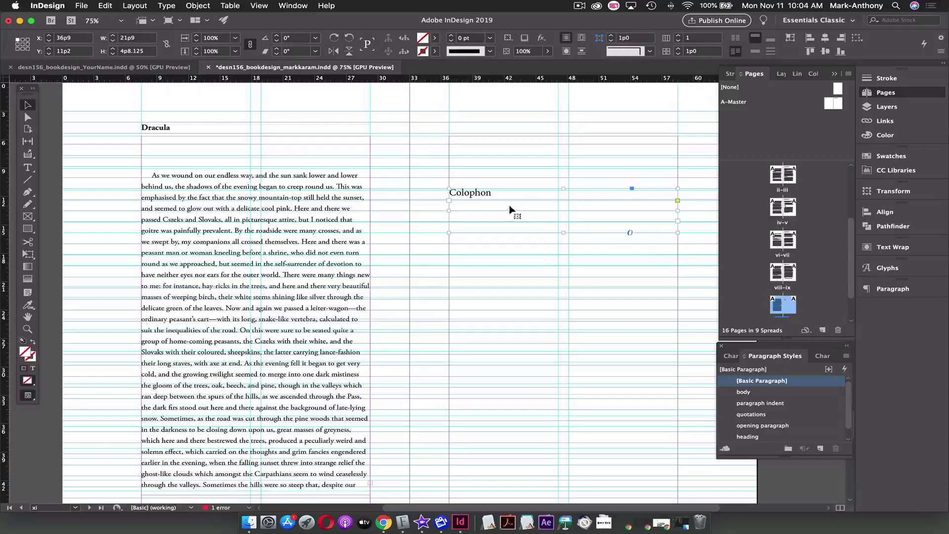
Apply the chapter titles paragraph style to the word "Colophon" and change it to uppercase
drag(496, 193, 444, 193)
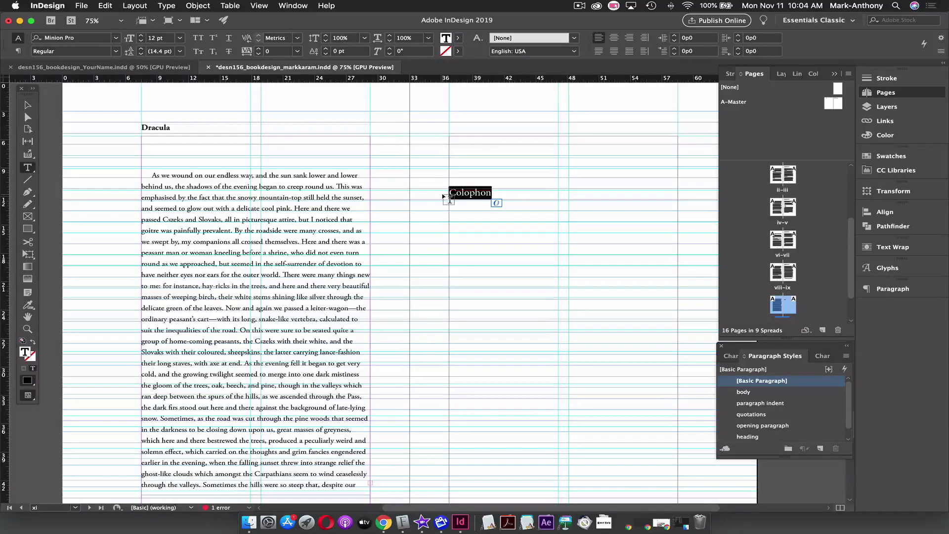
click(105, 40)
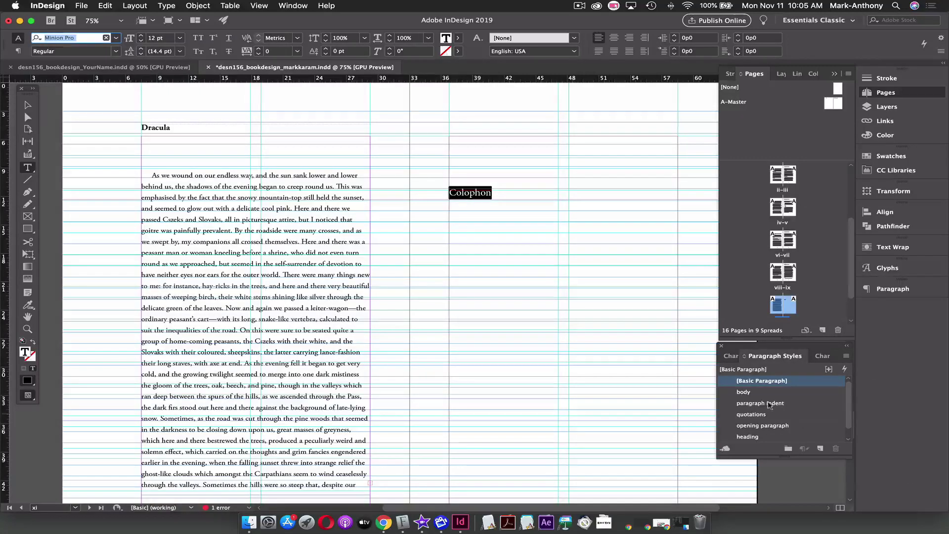
scroll(783, 425, down, 1)
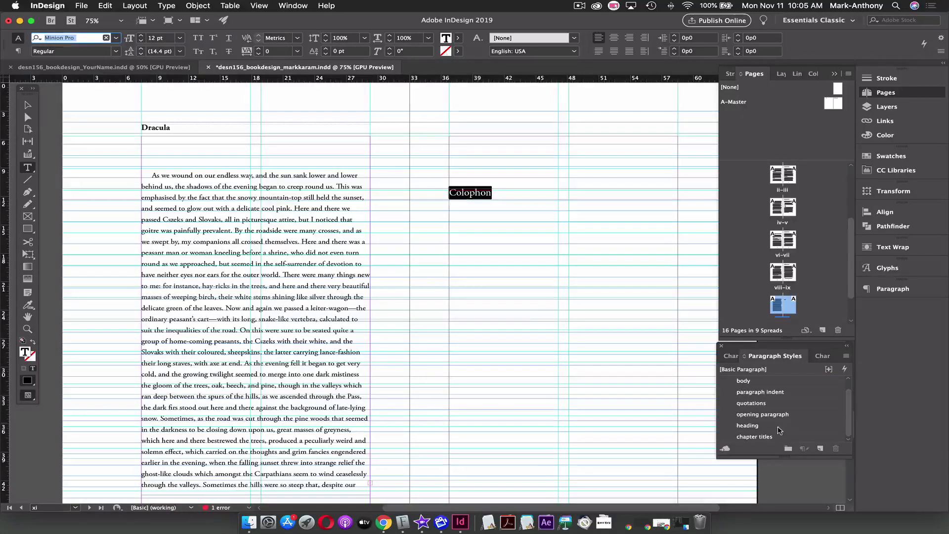
click(785, 436)
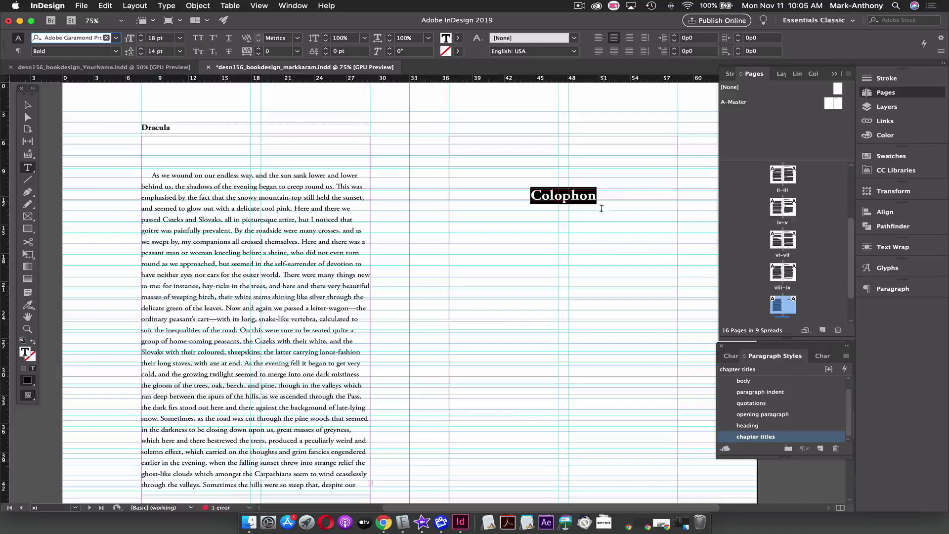
click(166, 6)
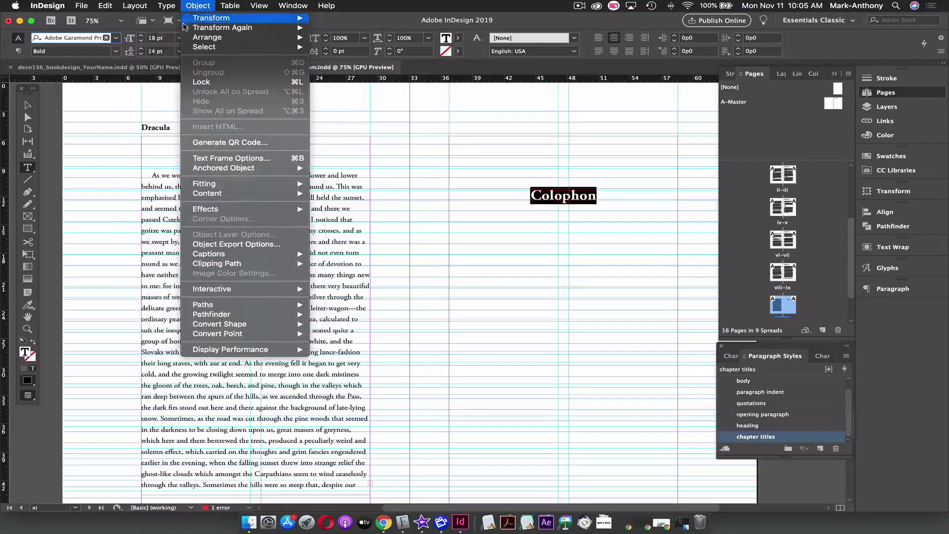
mouse_move(189, 142)
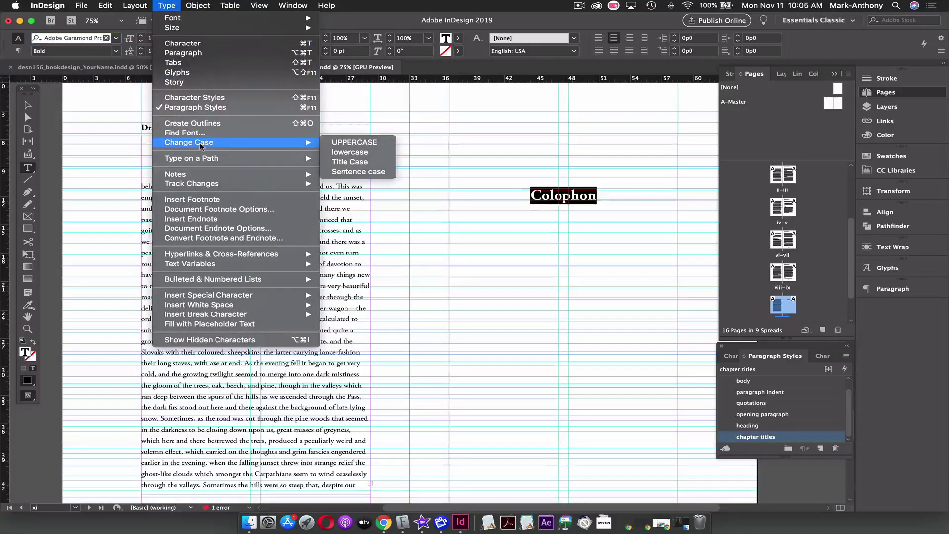
click(354, 142)
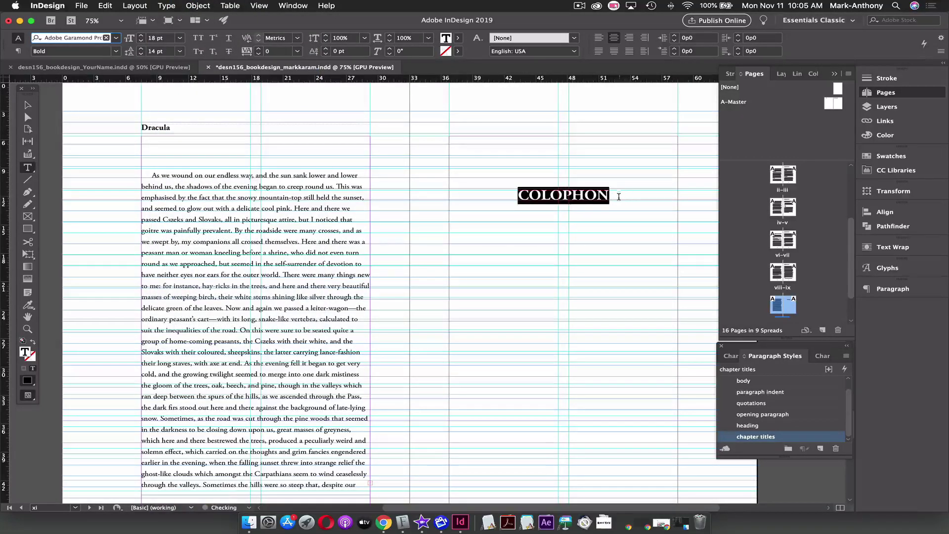
Below the title, write "This book was typeset using Adobe garamond Pro in 9pt text on 14 pt leading." and extend the frame to 10p6 high
click(618, 196)
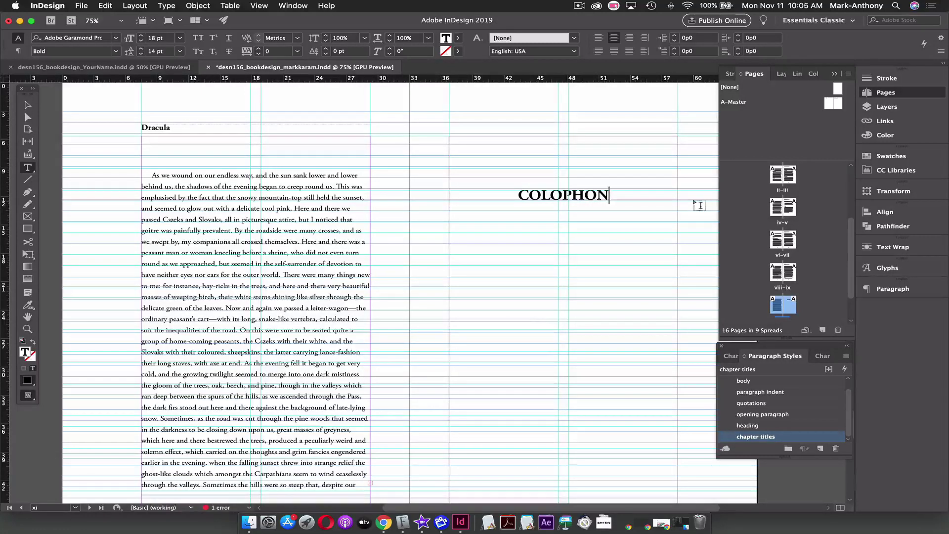
key(Return)
text(This)
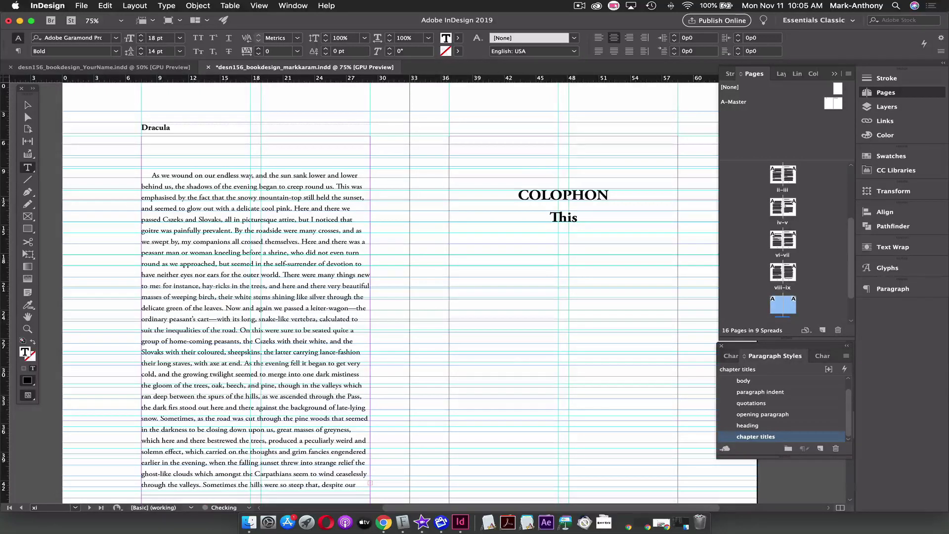
text( book w)
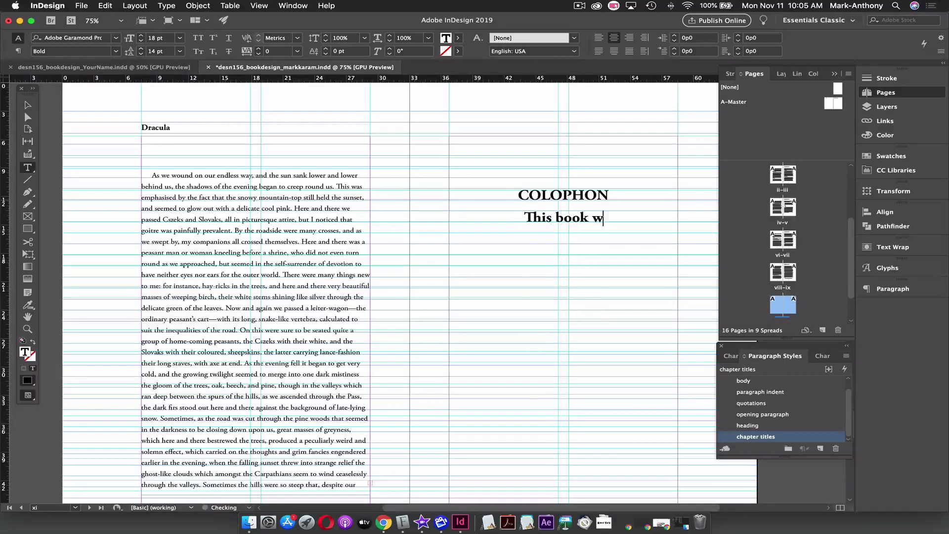
text(as type)
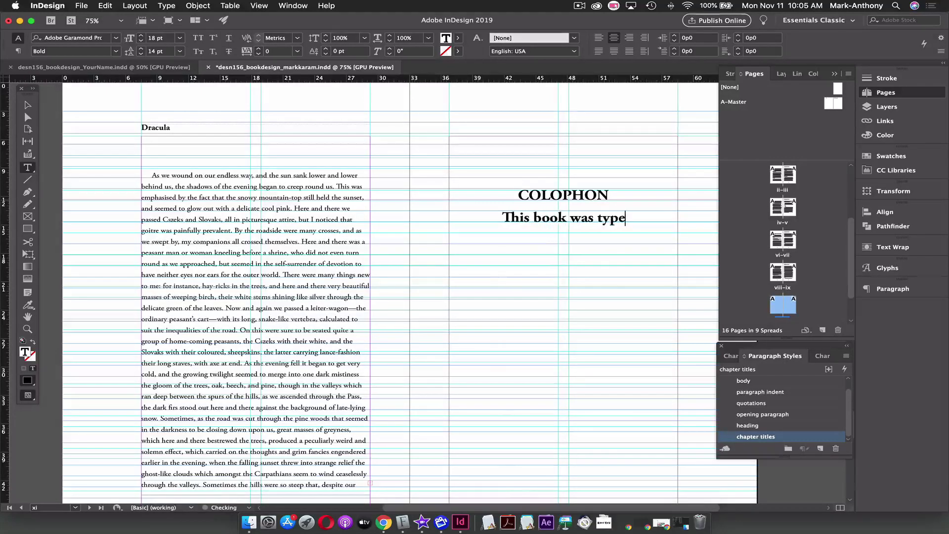
text(set using )
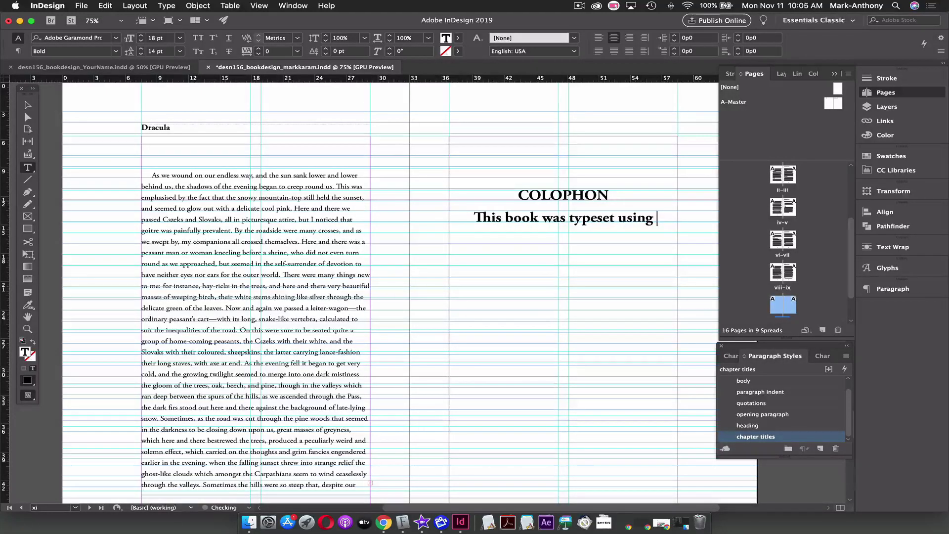
text(Adobe)
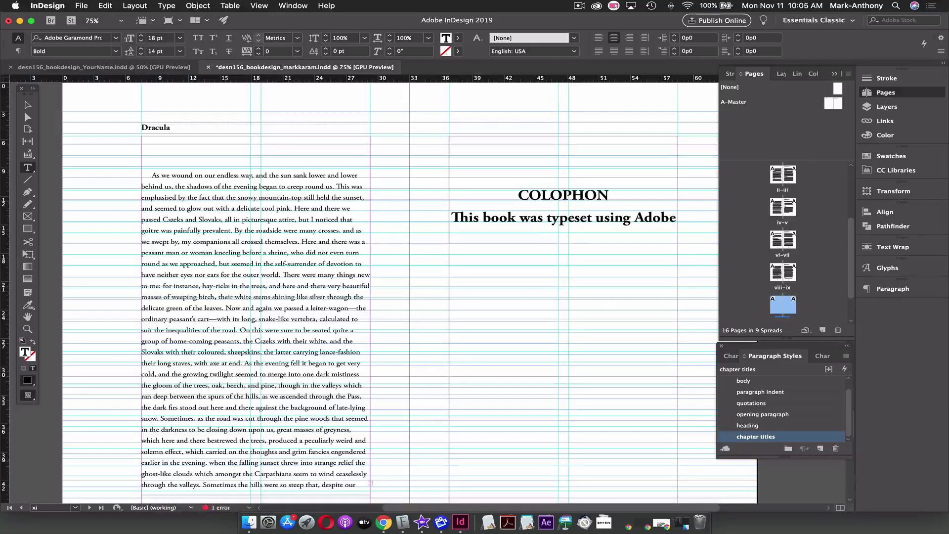
text( garamond )
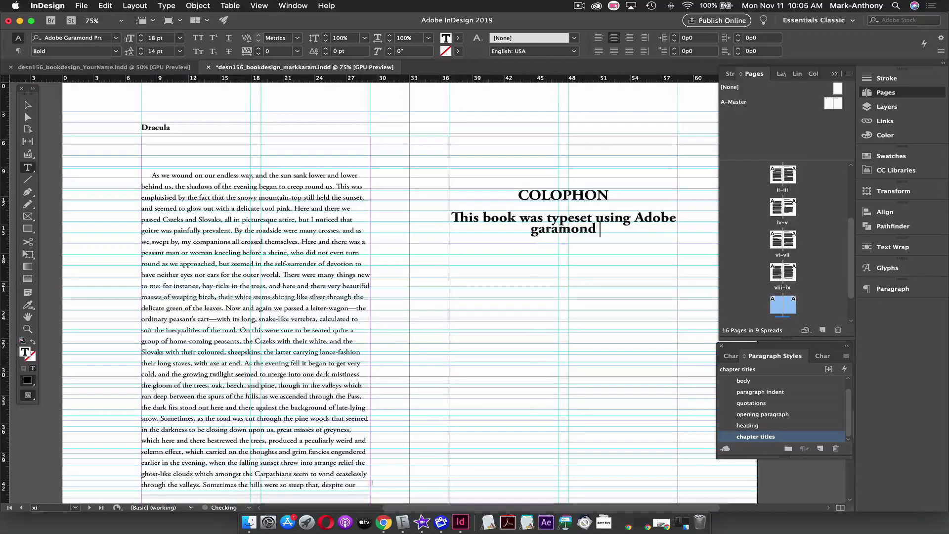
text(Pro i)
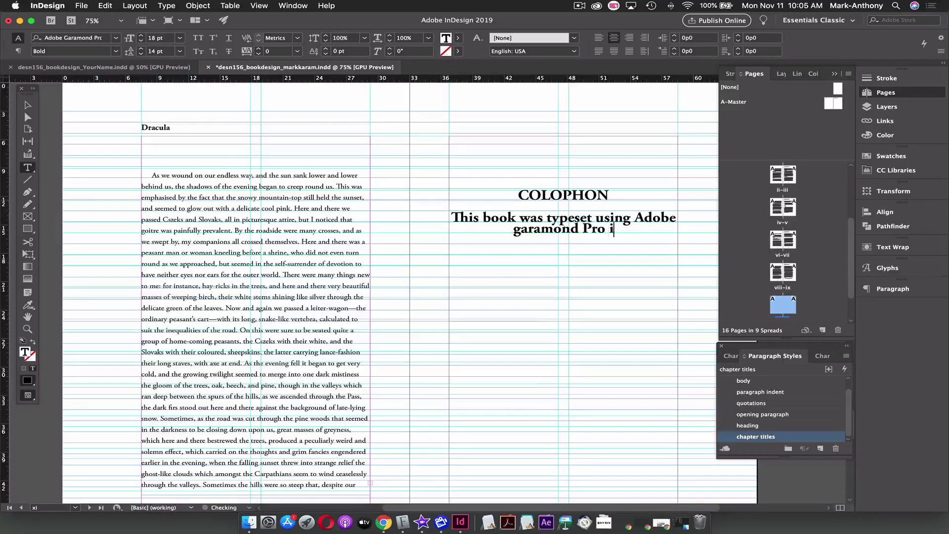
text(n 9pt )
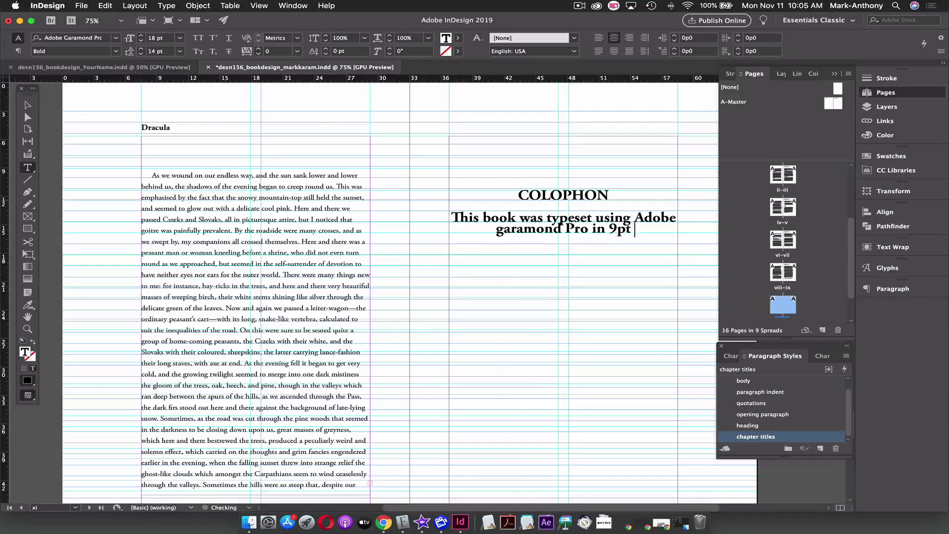
text(text on )
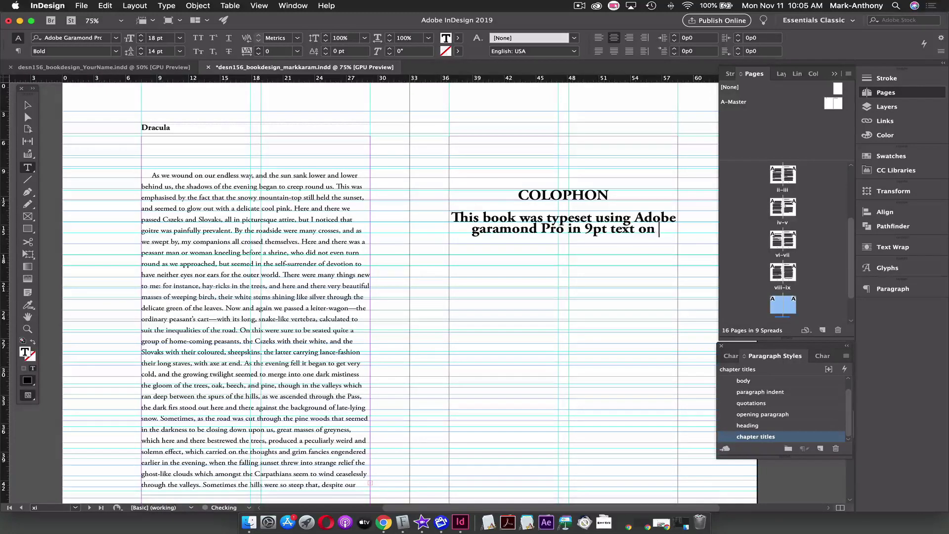
text(14 pt)
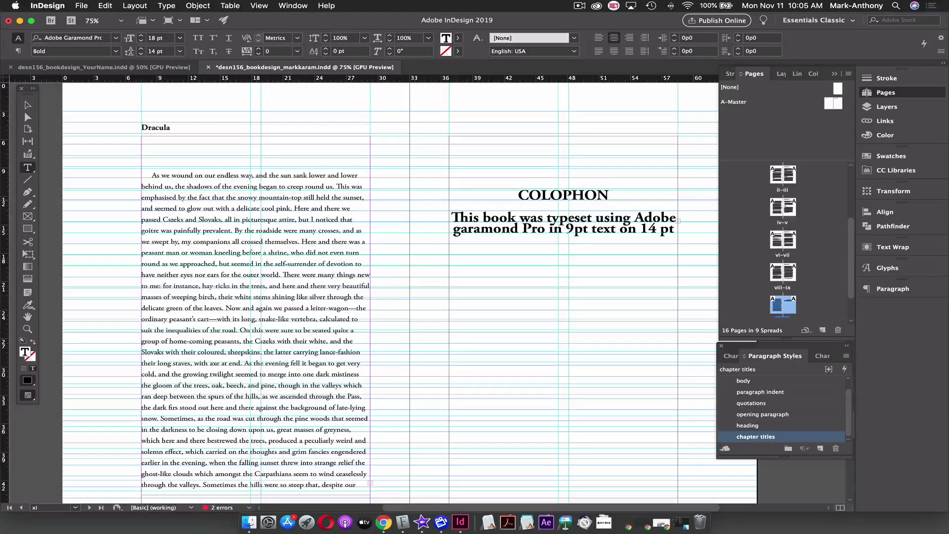
key(Escape)
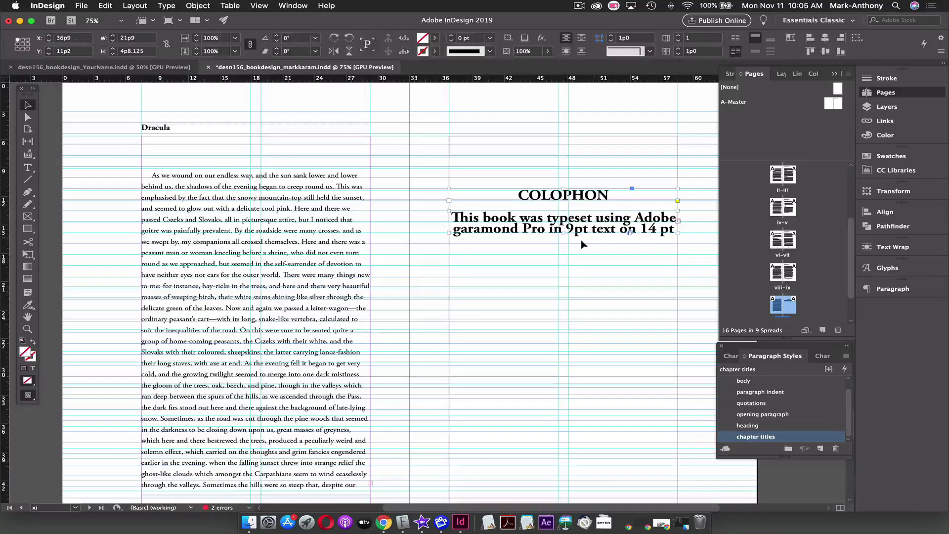
drag(564, 232, 564, 287)
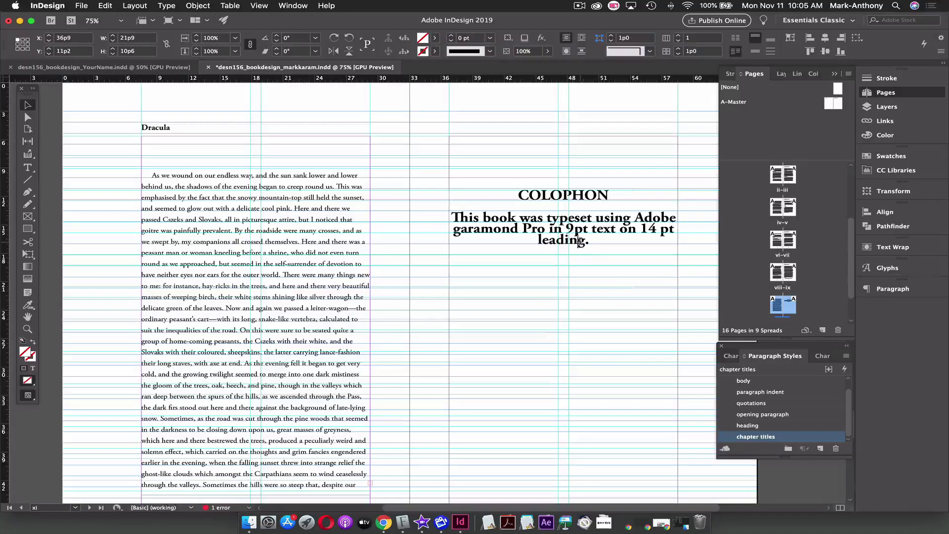
Left-align the colophon sentence and apply the body paragraph style to it
double_click(579, 242)
drag(588, 241, 451, 217)
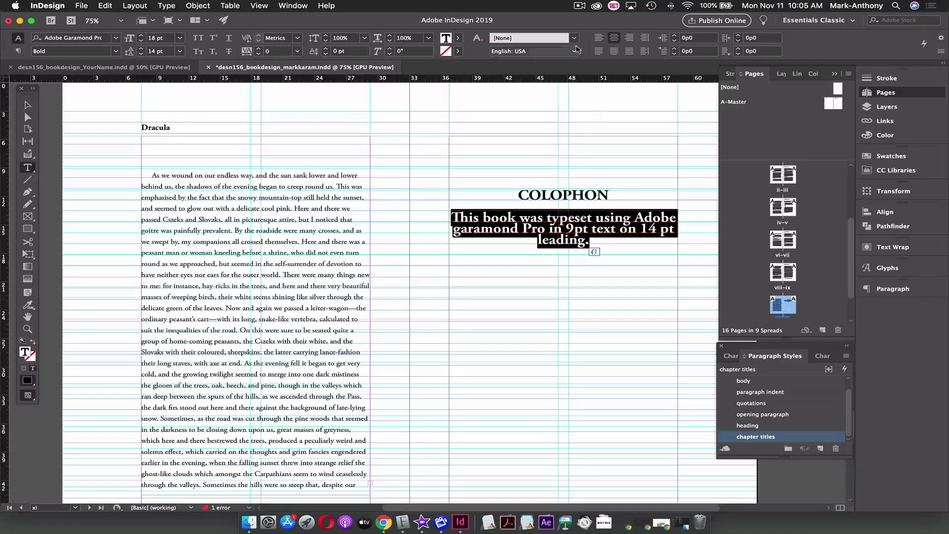
click(599, 38)
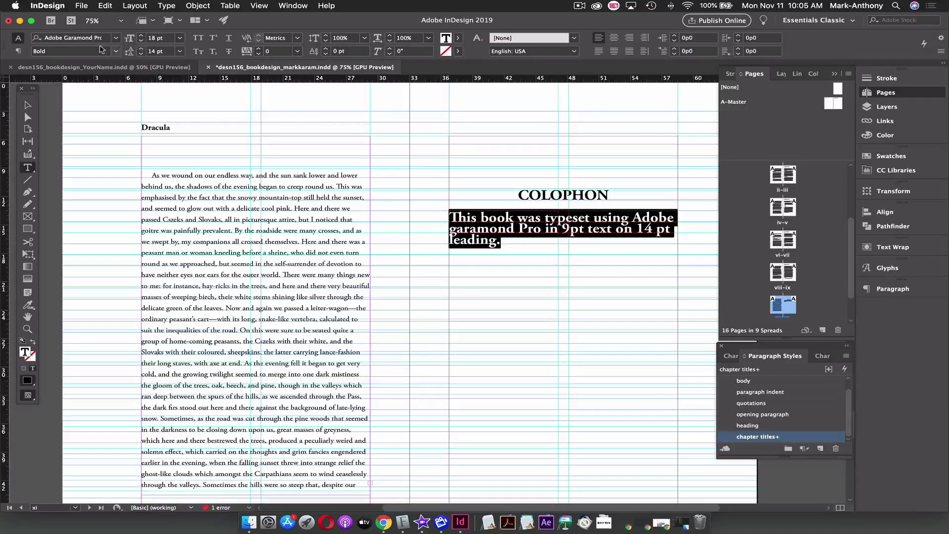
click(780, 381)
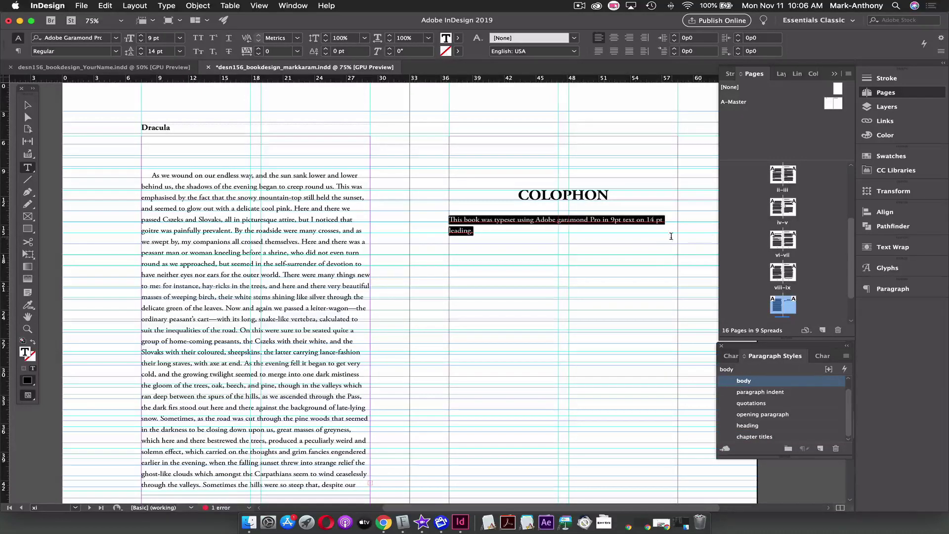
Change the end of the colophon sentence to "leading, etc…" and move the whole text frame straight down the page
click(479, 232)
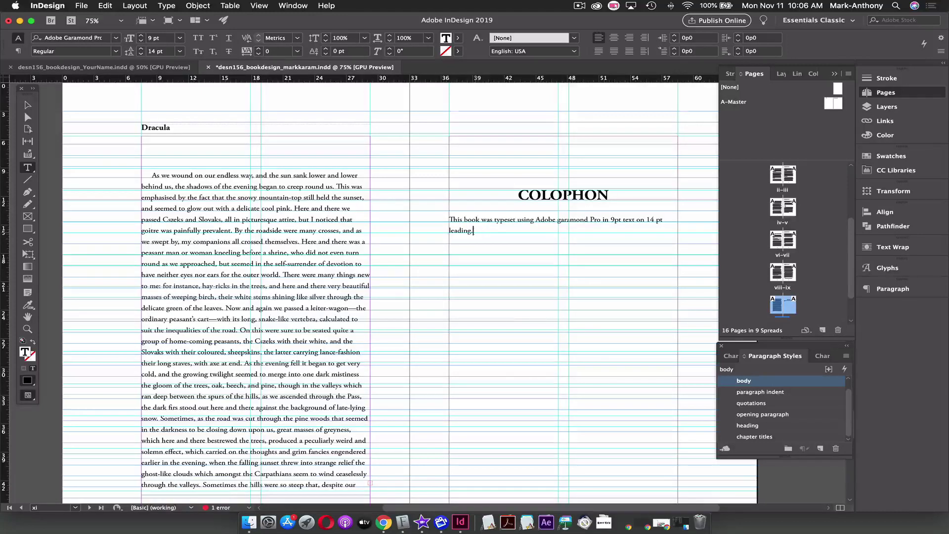
text(etc...)
click(27, 105)
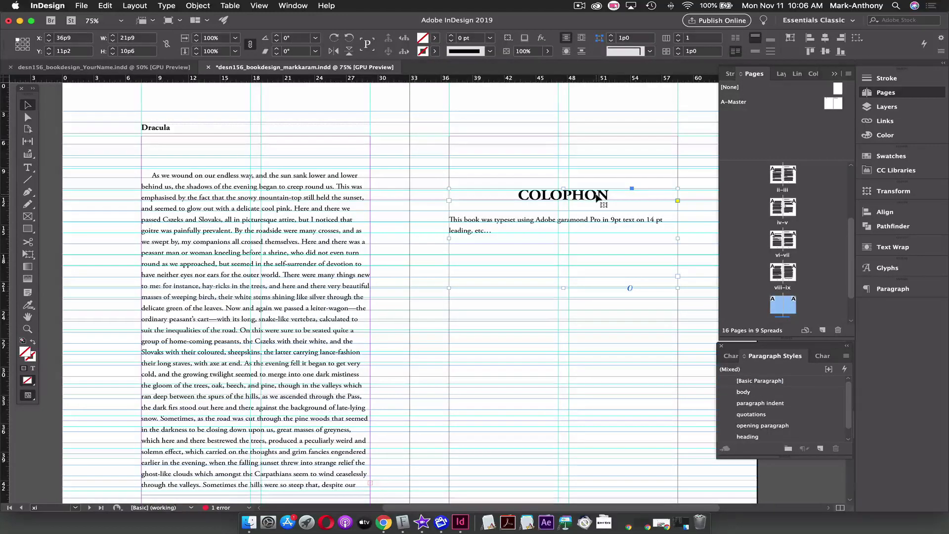
drag(596, 195, 595, 263)
click(624, 235)
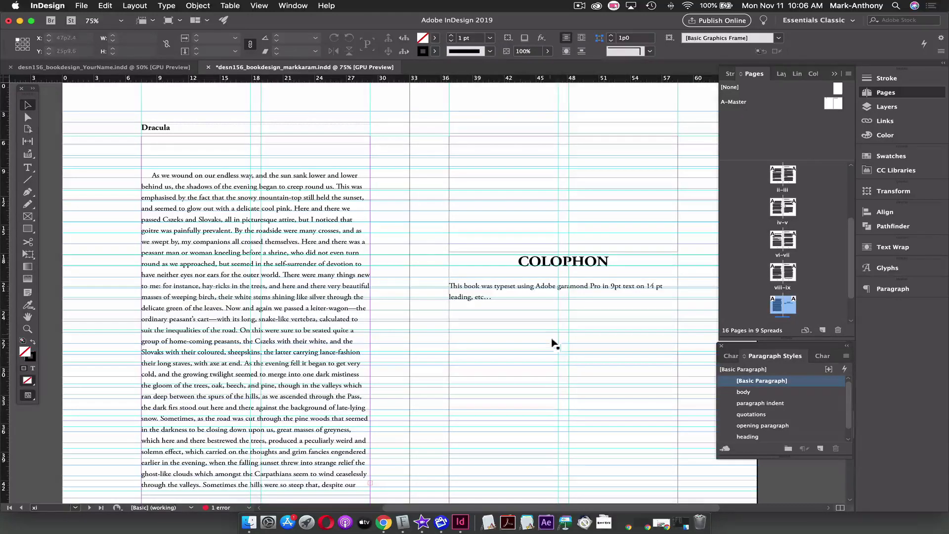
Review the pages after the colophon and the preceding chapter spreads back to pages ii–iii
scroll(535, 175, down, 8)
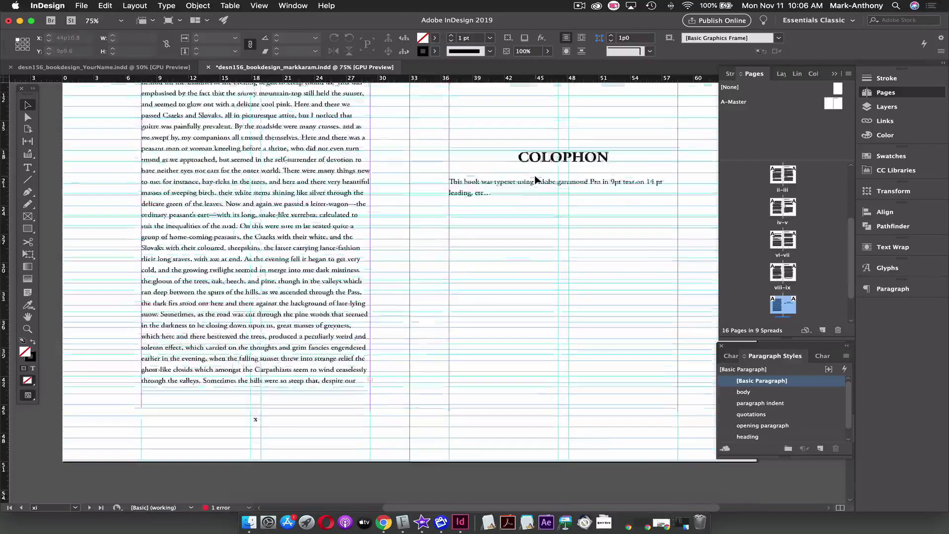
scroll(525, 266, down, 10)
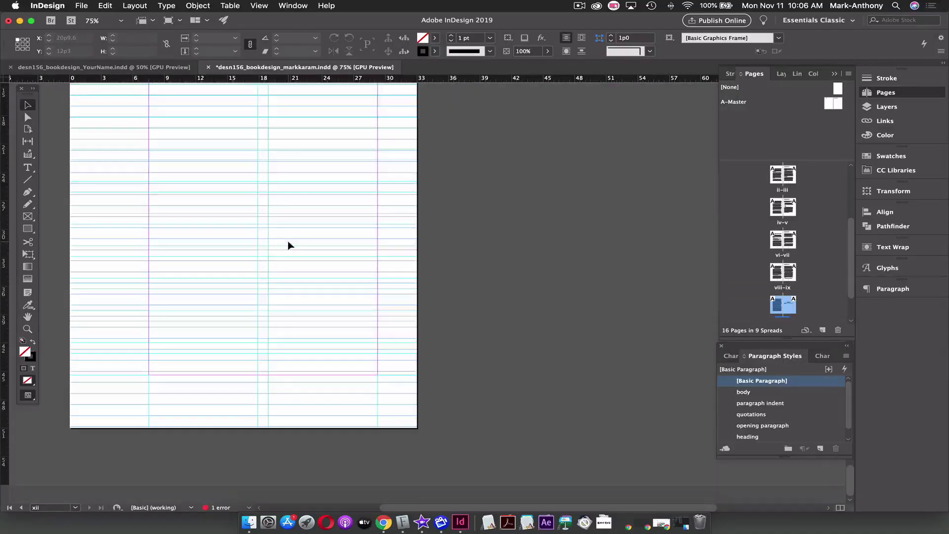
scroll(289, 244, up, 20)
scroll(290, 245, up, 20)
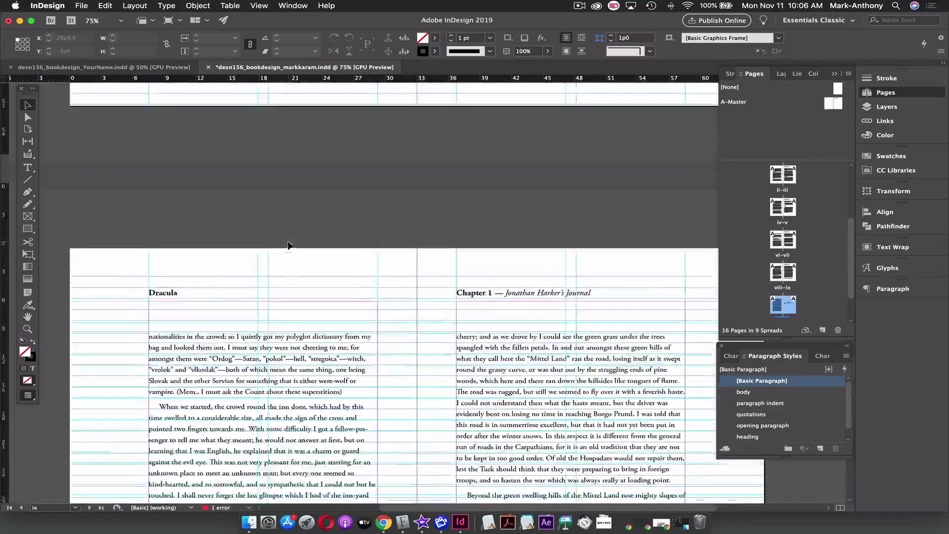
scroll(290, 244, up, 20)
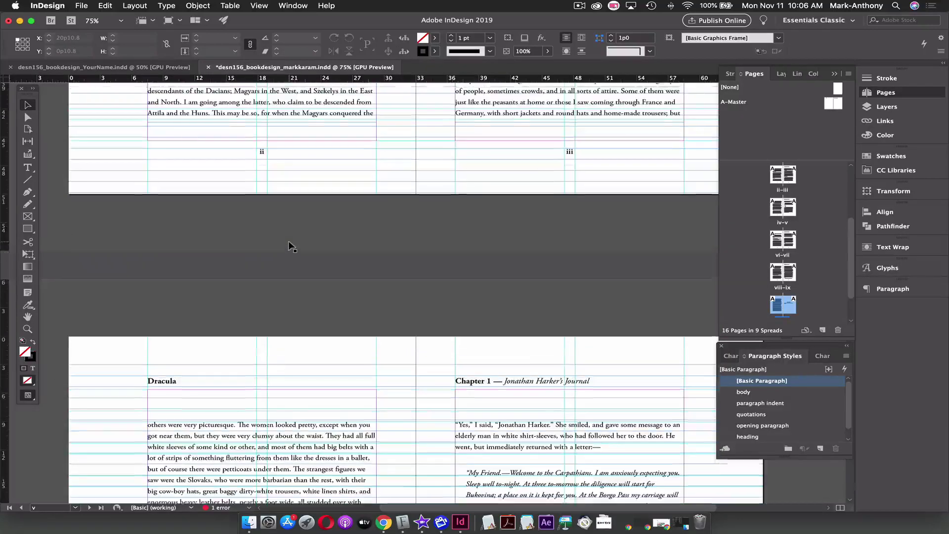